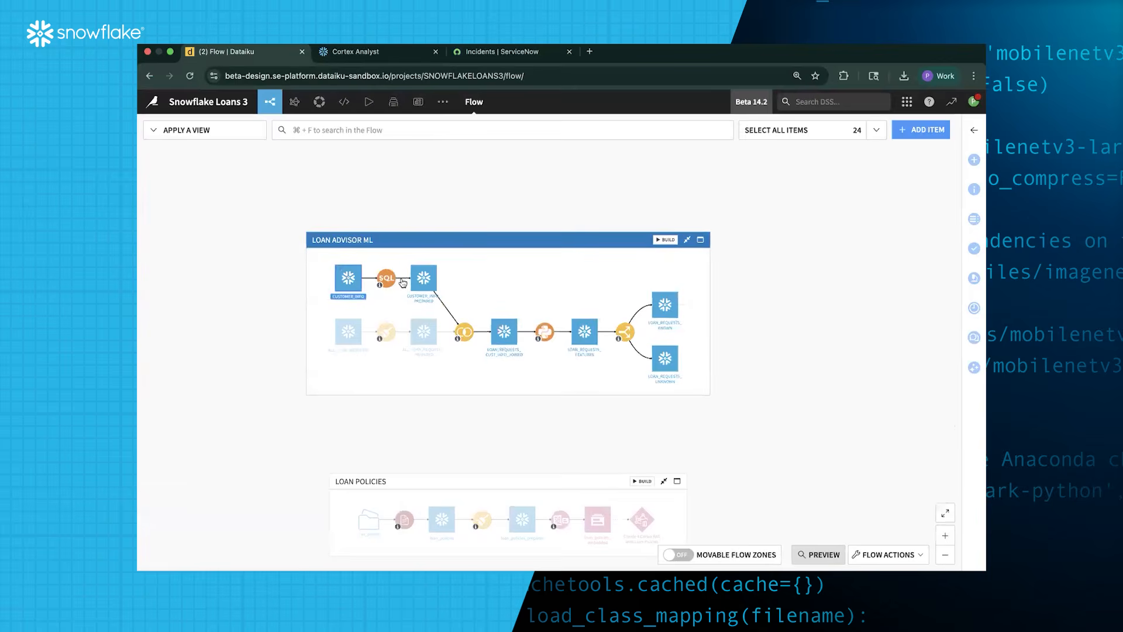
Read the descriptions of the recipes preparing loan requests in the Loan Advisor ML zone
scroll(403, 283, up, 5)
click(386, 331)
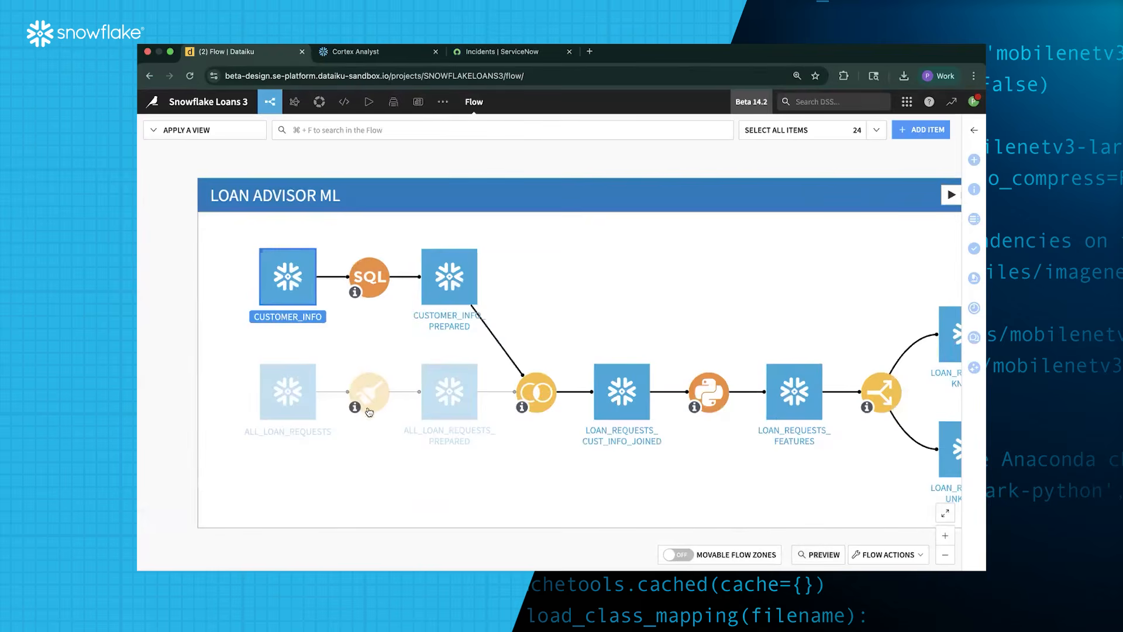
mouse_move(359, 412)
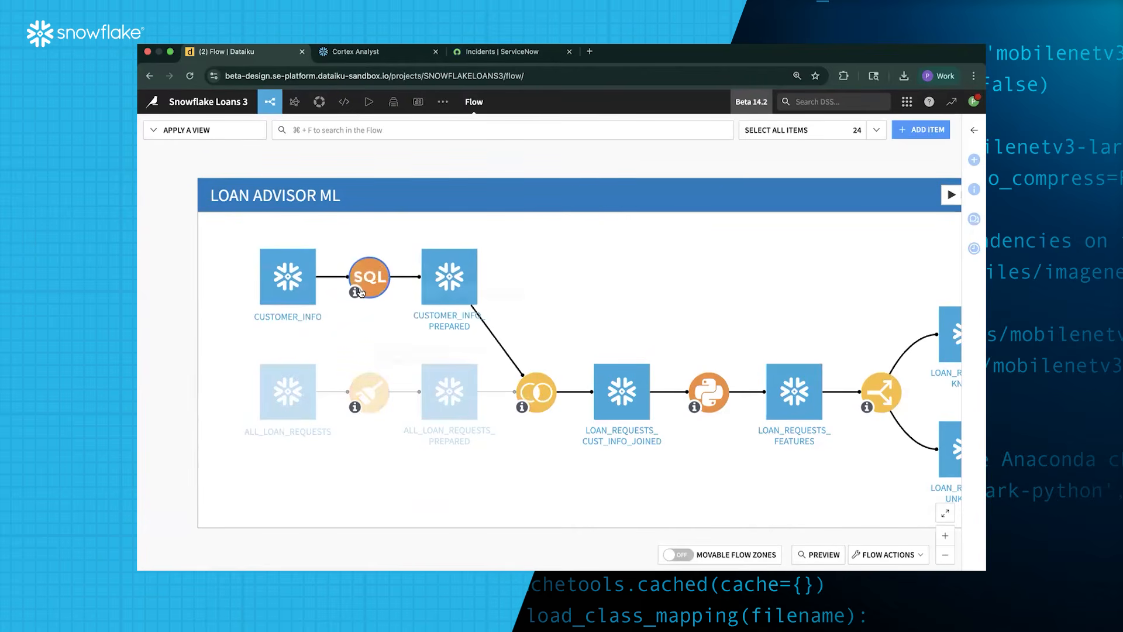
mouse_move(360, 292)
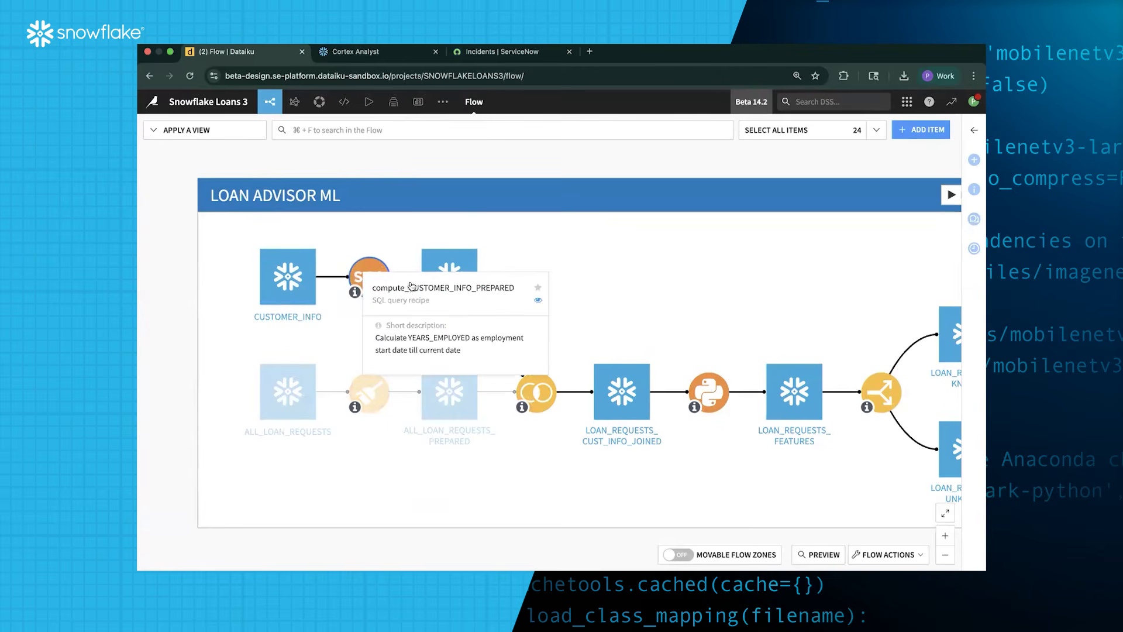
mouse_move(522, 408)
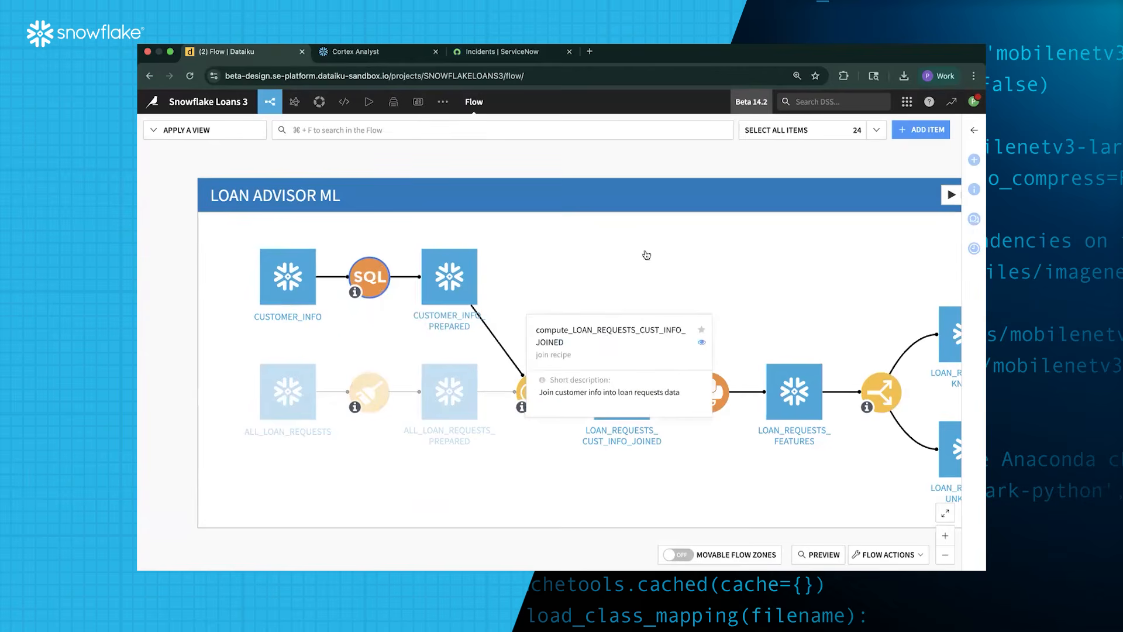
Check the later feature-engineering and split recipes, then select the LOAN_REQUESTS_KNOWN dataset
drag(546, 230, 302, 176)
mouse_move(450, 353)
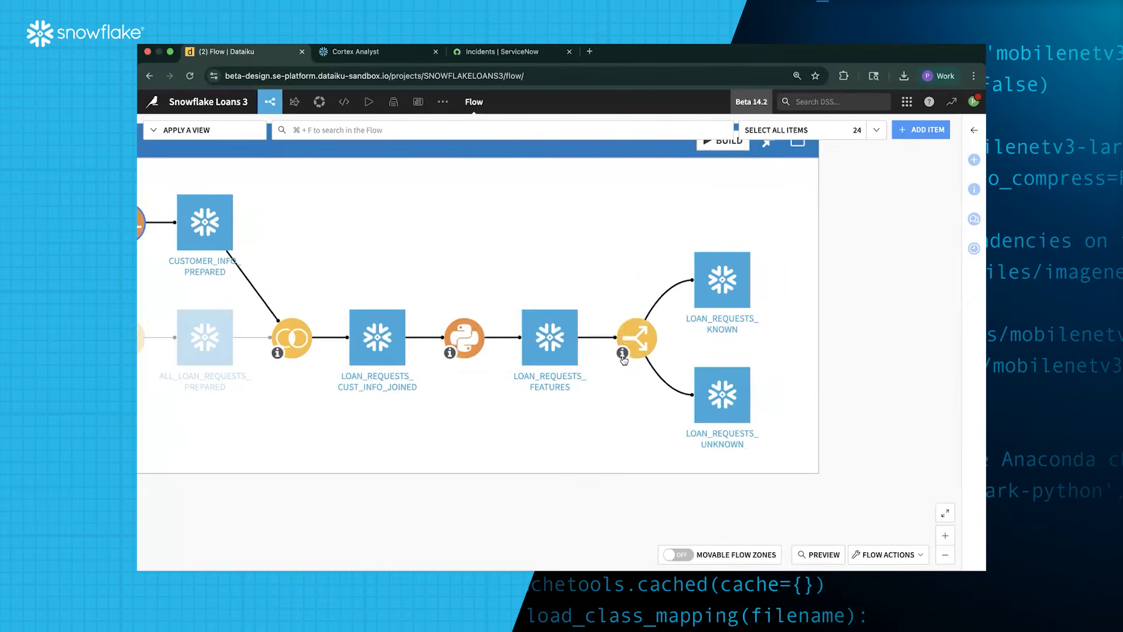
mouse_move(623, 358)
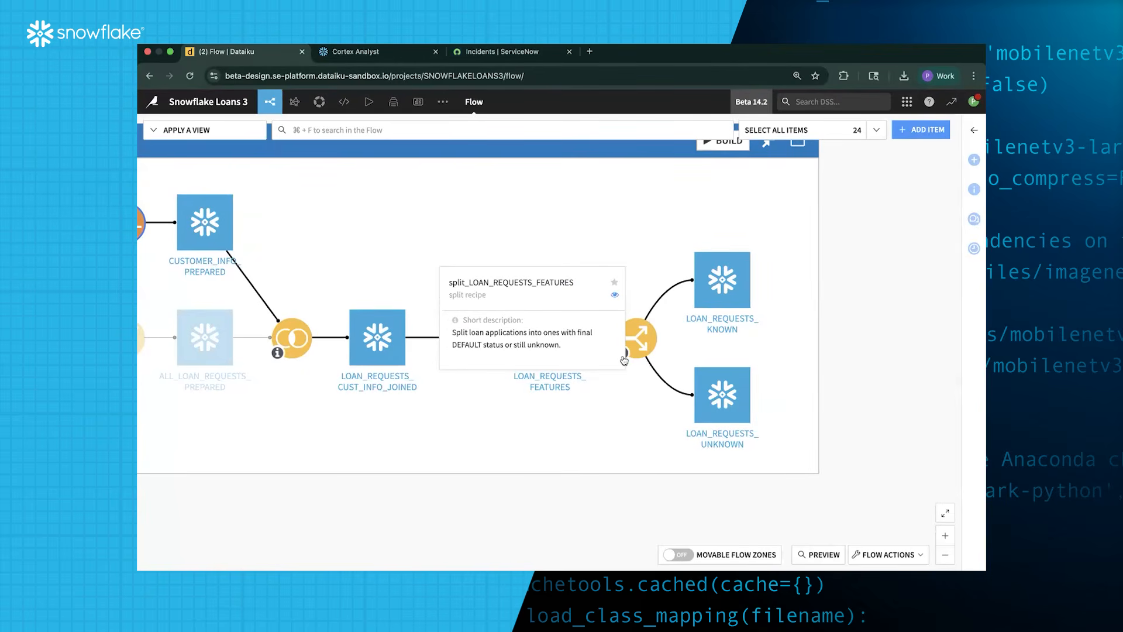
click(732, 275)
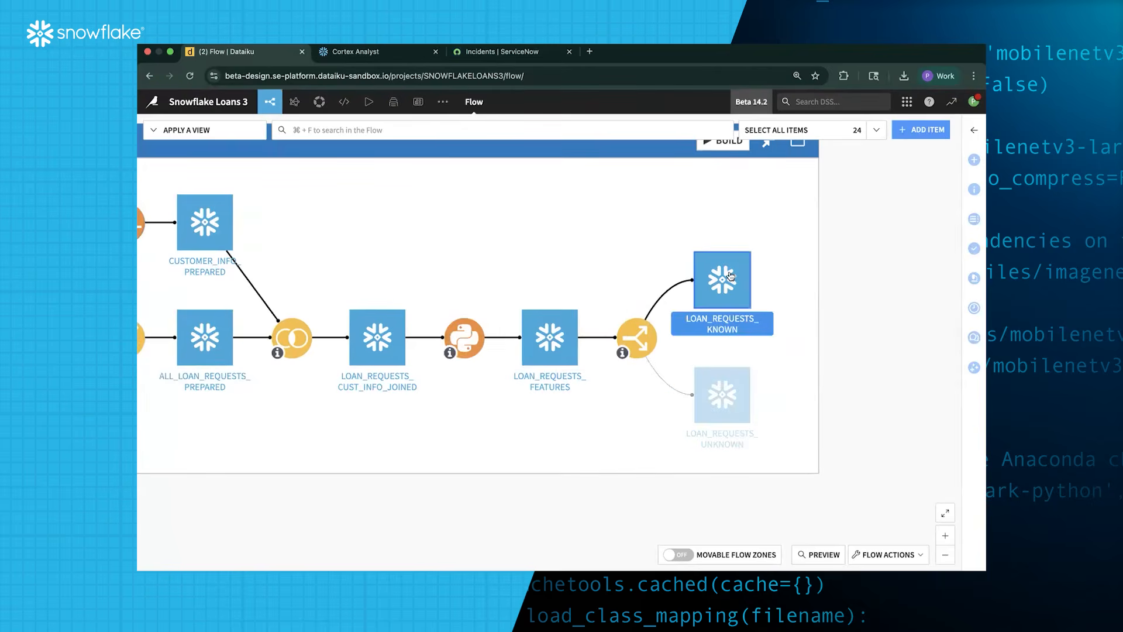
Preview LOAN_REQUESTS_KNOWN and browse its AGE, MONTHLY_INCOME, STATE, INTEREST_RATE and DEFAULT_NEW values
click(819, 555)
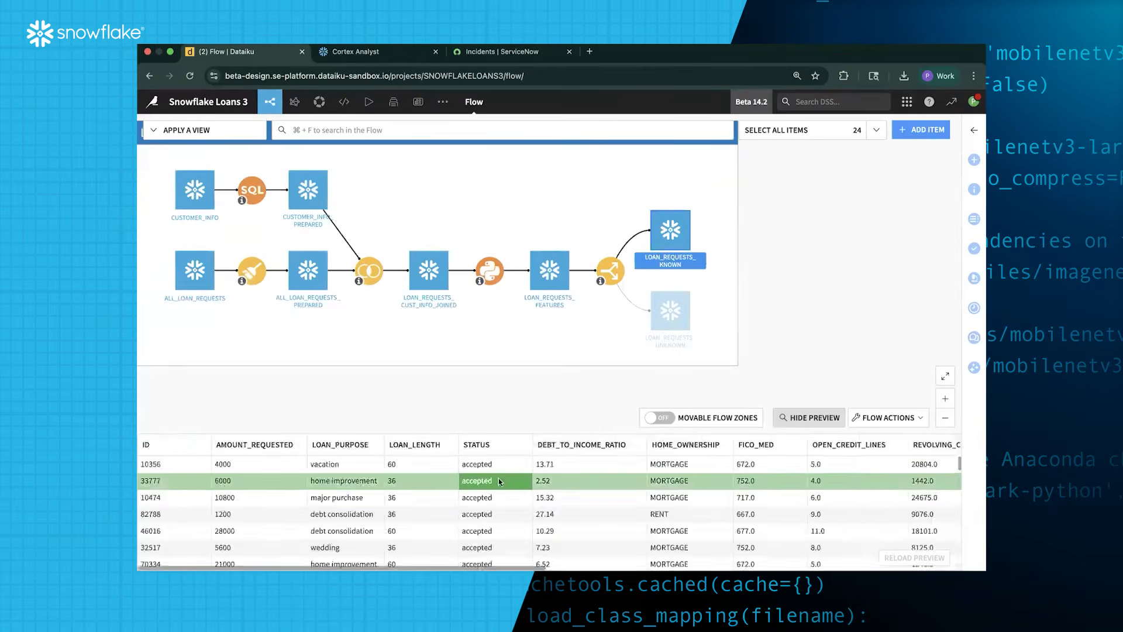
scroll(761, 480, right, 10)
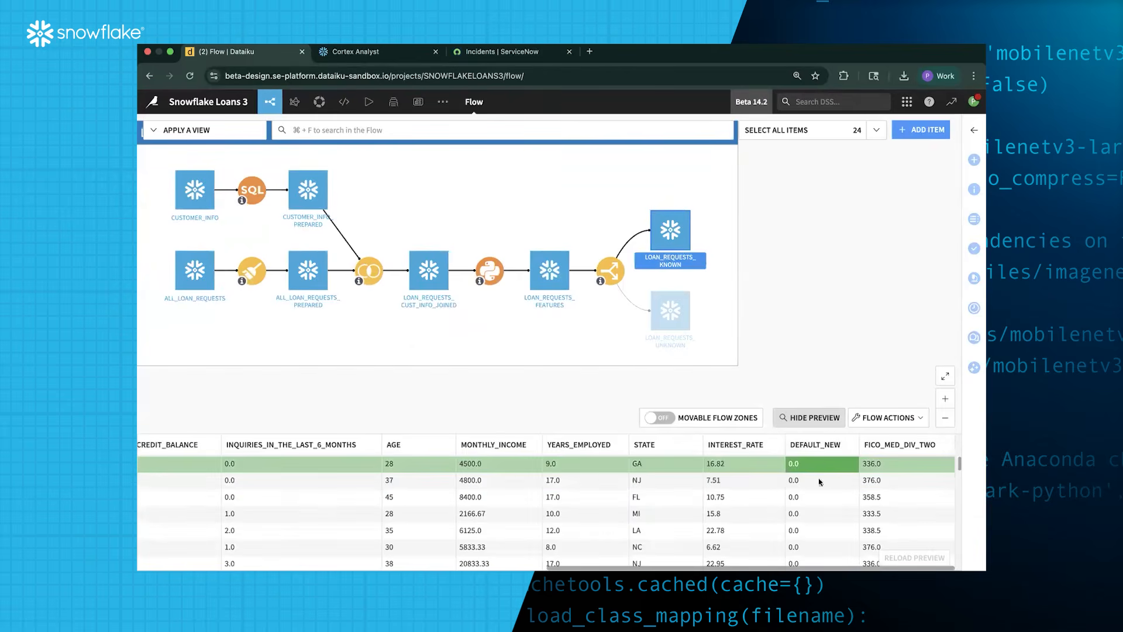
scroll(816, 529, down, 5)
scroll(811, 522, up, 1)
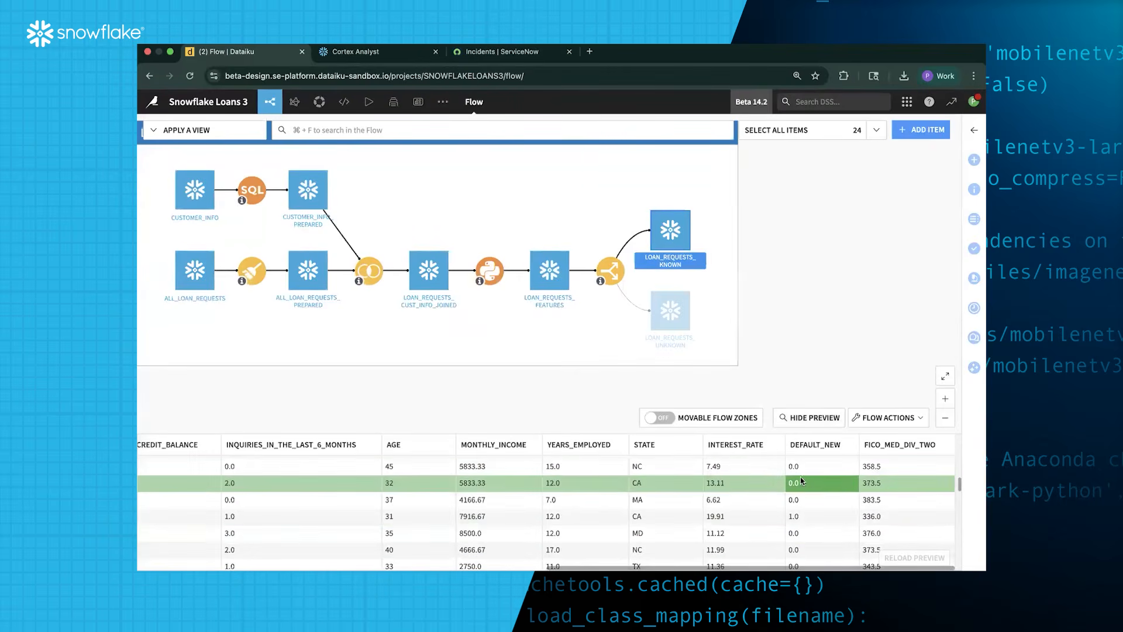
scroll(801, 511, down, 1)
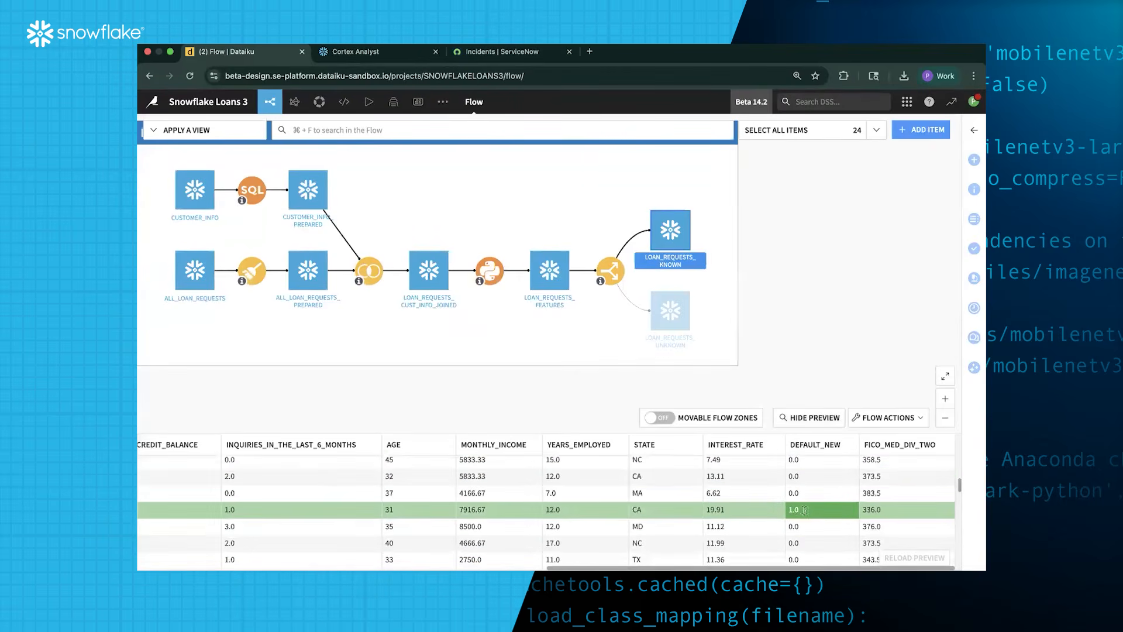
scroll(798, 513, down, 5)
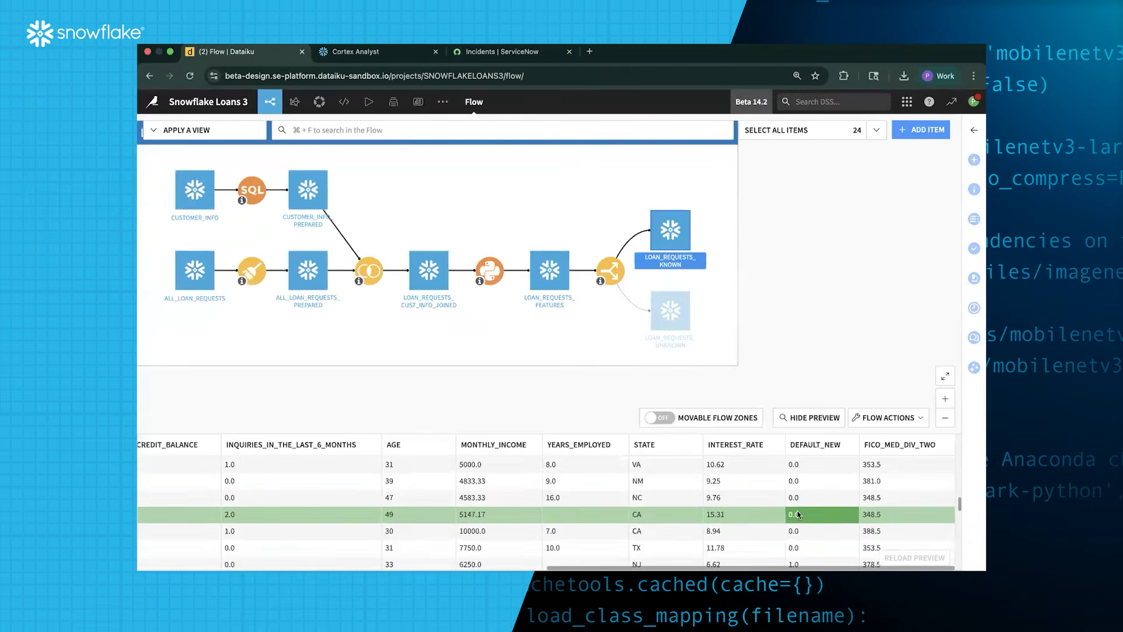
scroll(802, 514, down, 1)
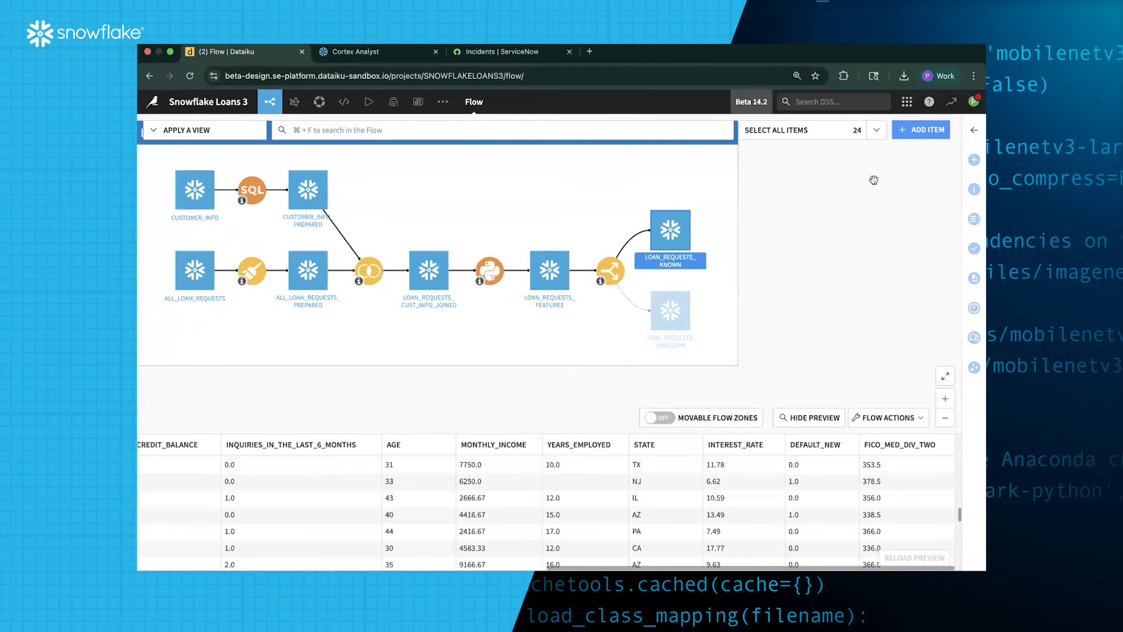
Add the suggested correlation matrix and two univariate cards to LOAN_REQUESTS_KNOWN's statistics
double_click(679, 234)
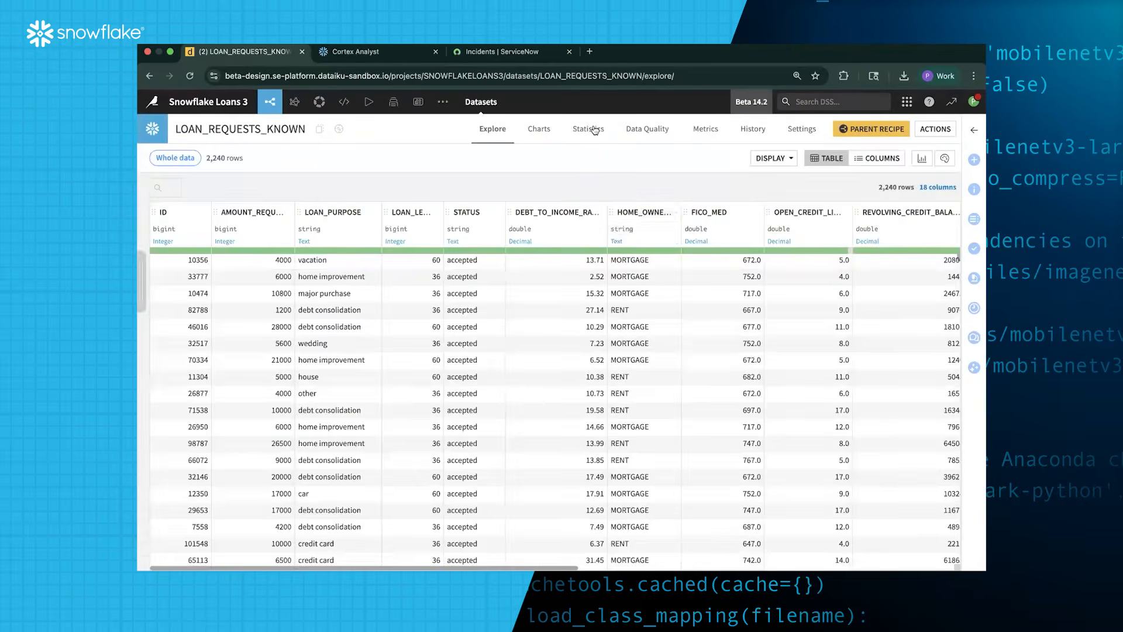
click(594, 129)
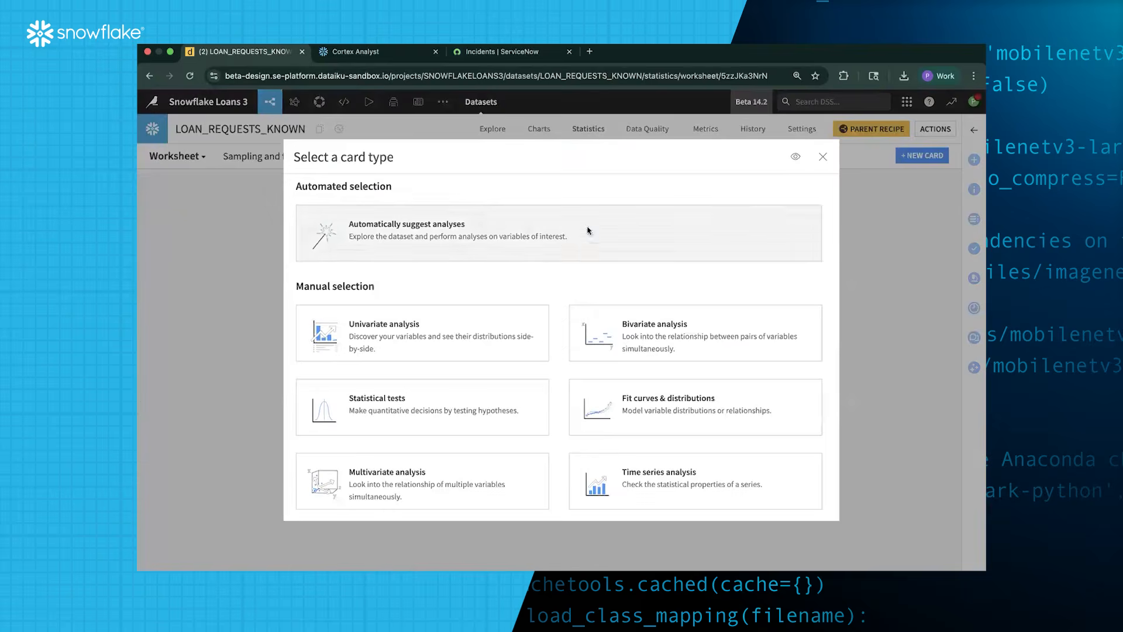
click(589, 231)
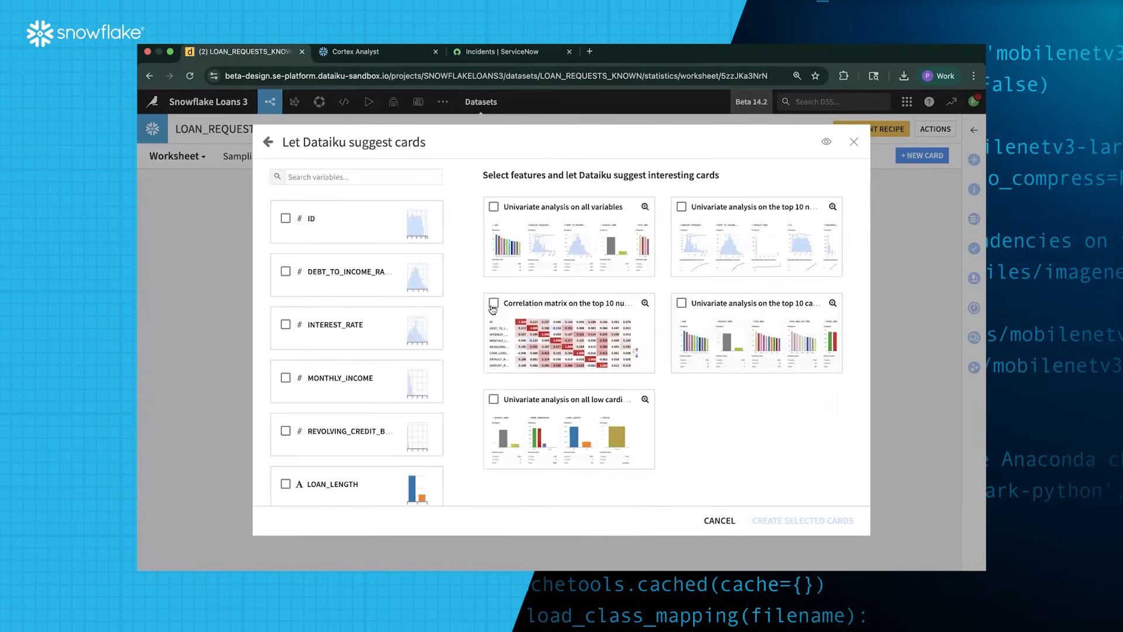
click(494, 303)
click(681, 206)
click(494, 399)
click(817, 520)
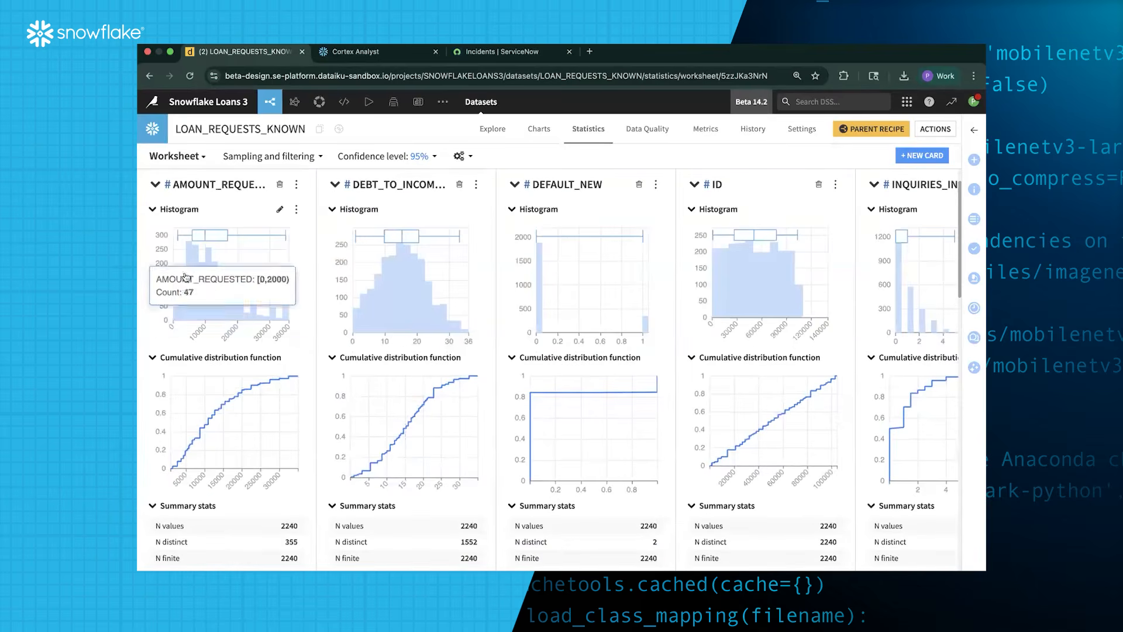
mouse_move(240, 309)
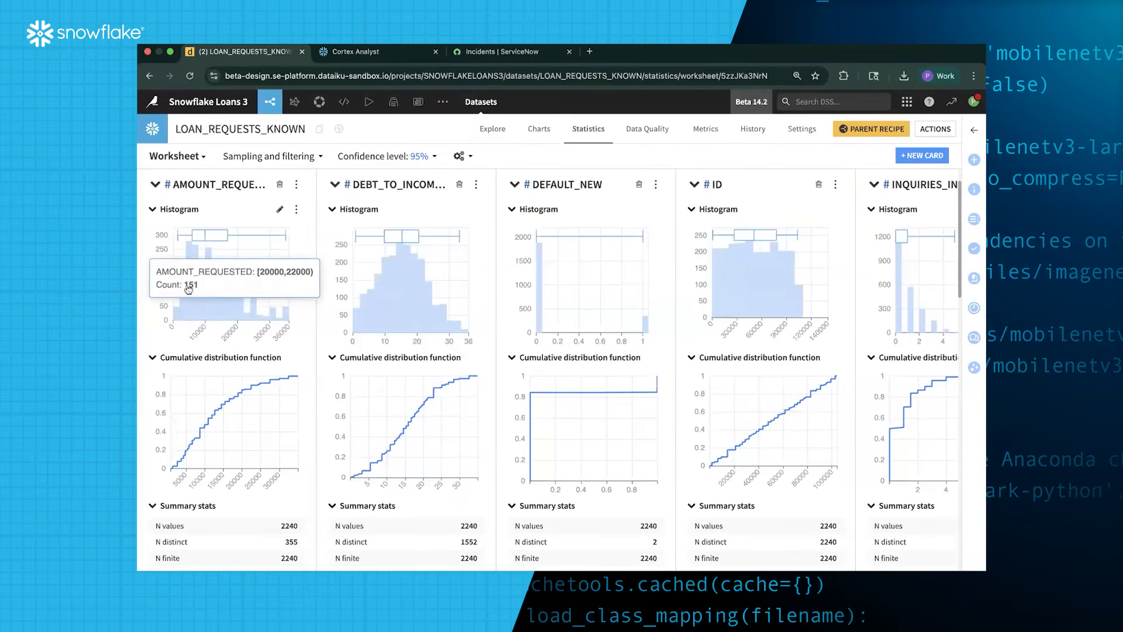
mouse_move(190, 269)
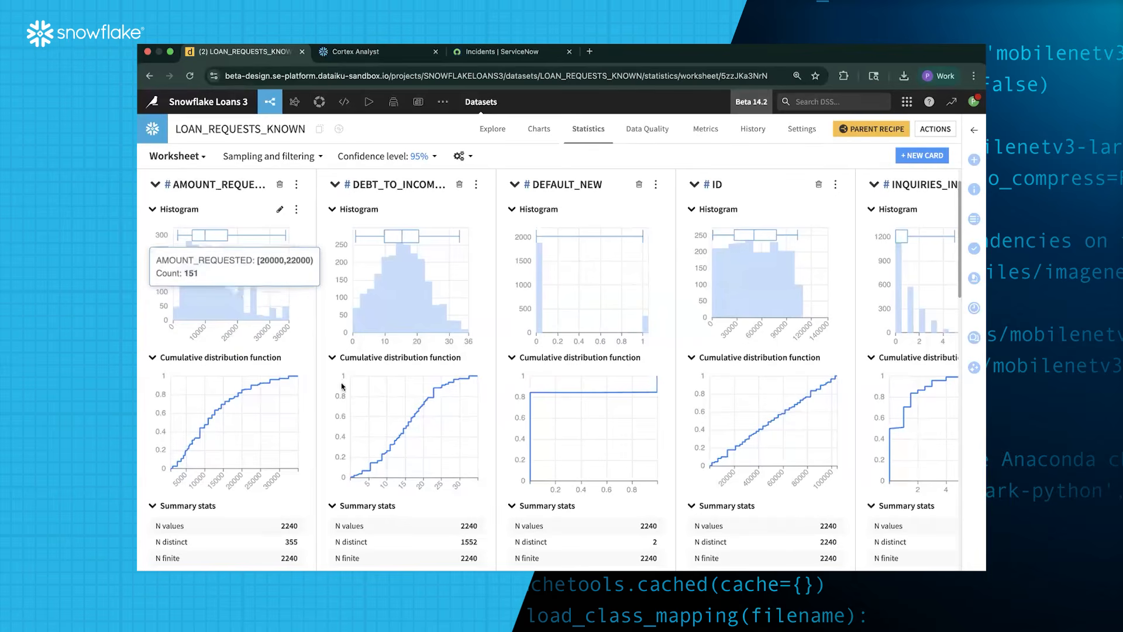
mouse_move(420, 287)
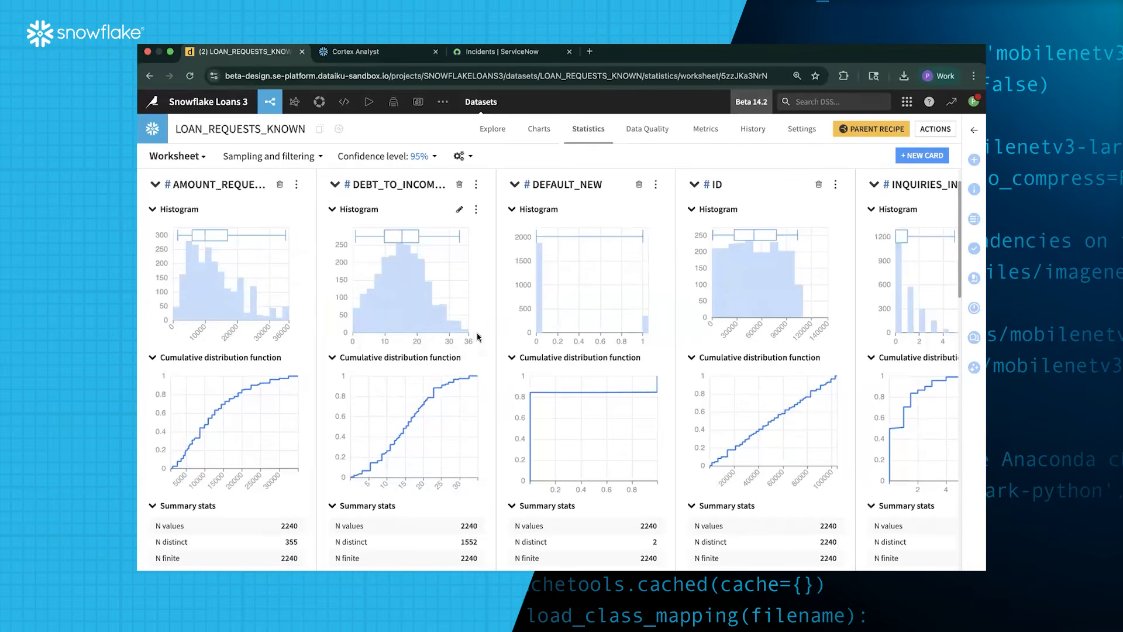
scroll(478, 365, right, 3)
scroll(478, 365, right, 10)
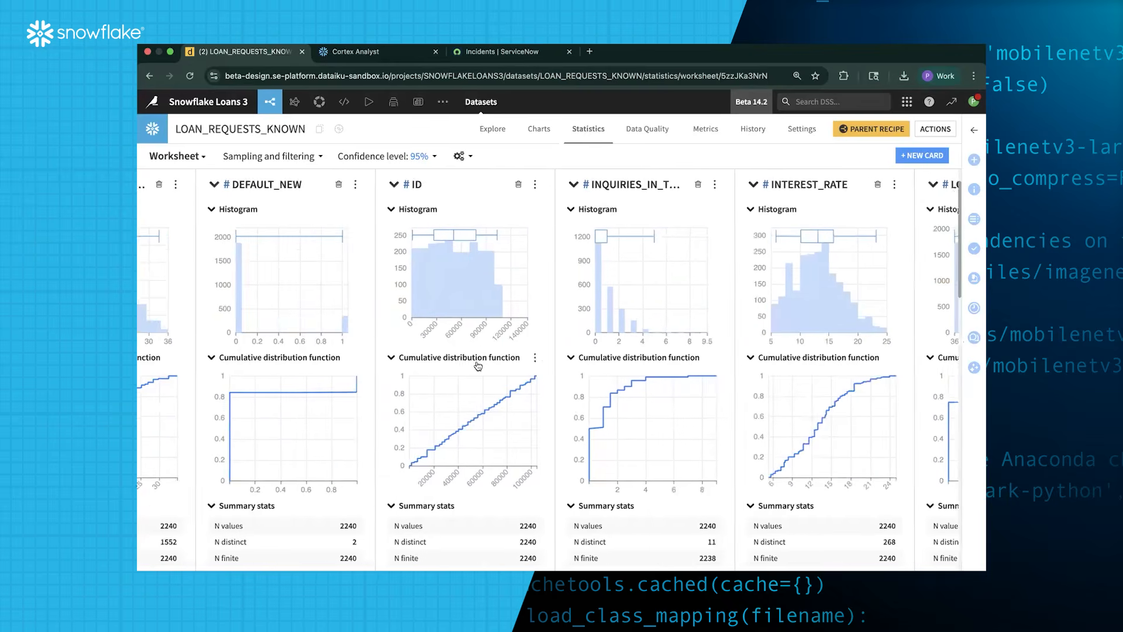
mouse_move(682, 330)
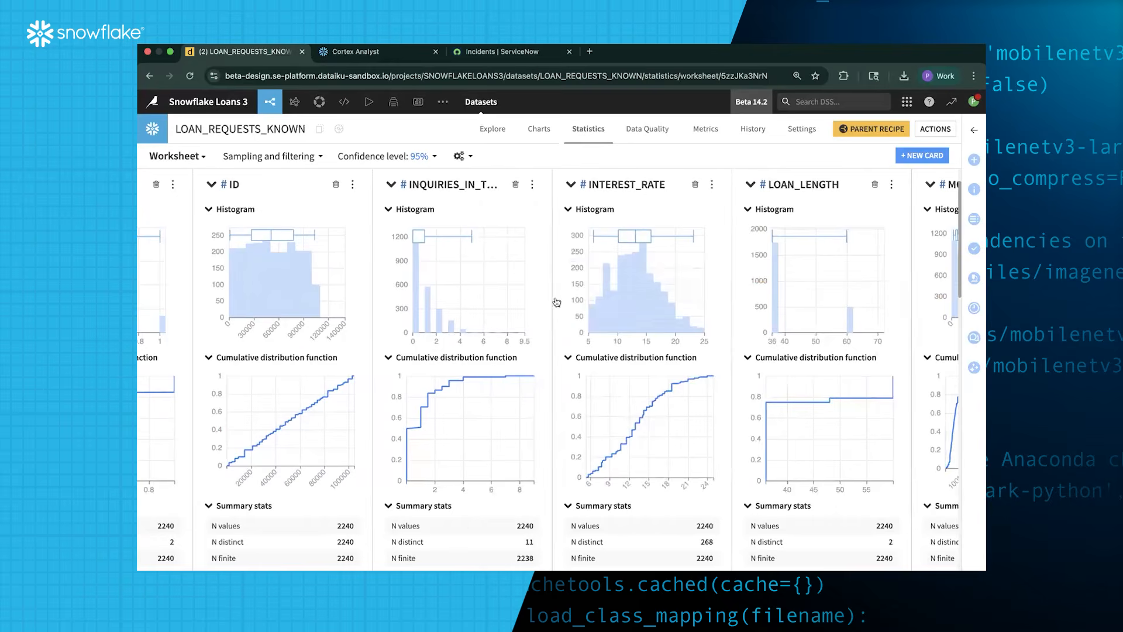
scroll(516, 383, left, 12)
scroll(517, 383, down, 15)
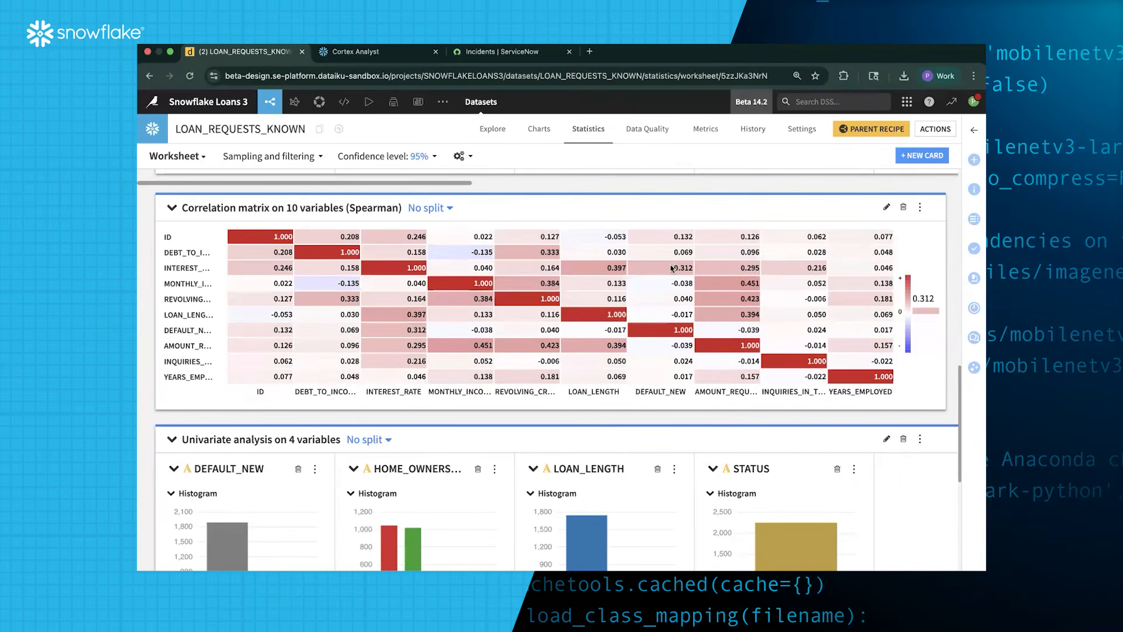
mouse_move(673, 268)
scroll(677, 347, down, 5)
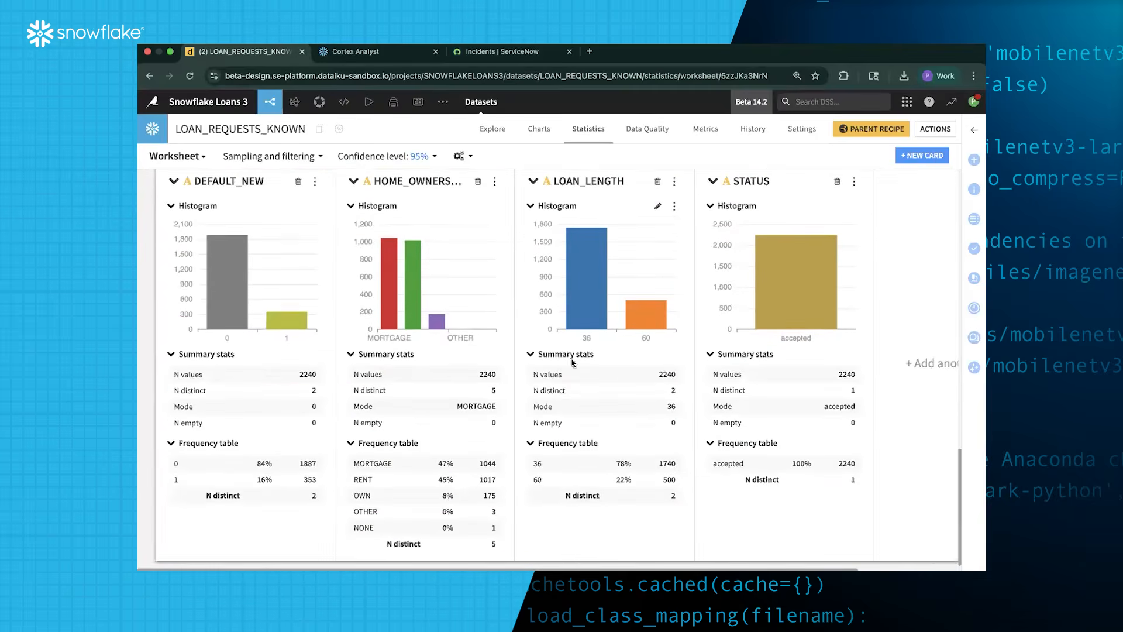
scroll(527, 381, right, 2)
scroll(528, 381, right, 2)
scroll(527, 381, left, 3)
scroll(527, 381, up, 10)
scroll(527, 381, up, 8)
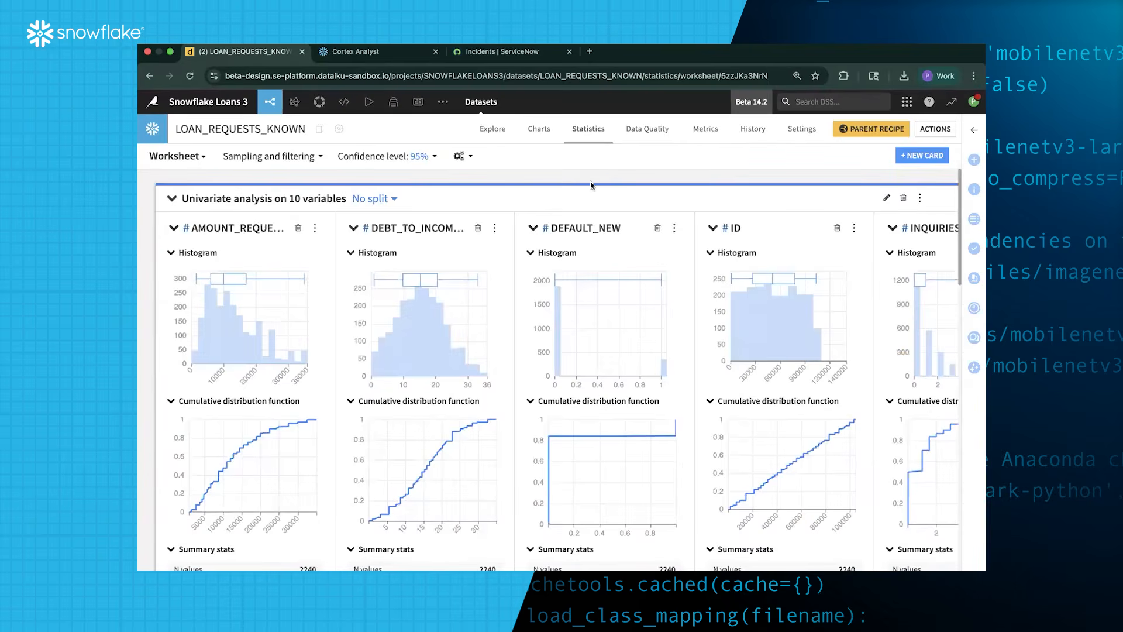
Create a two-class AutoML quick model on LOAN_REQUESTS_KNOWN with DEFAULT_NEW as the target
click(295, 102)
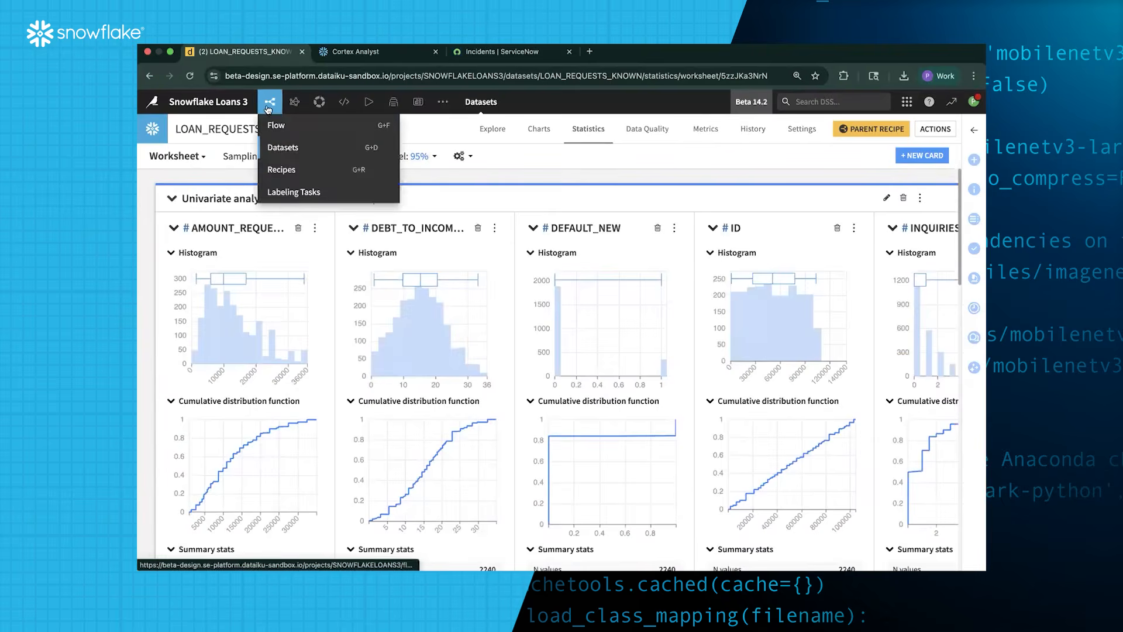
click(974, 160)
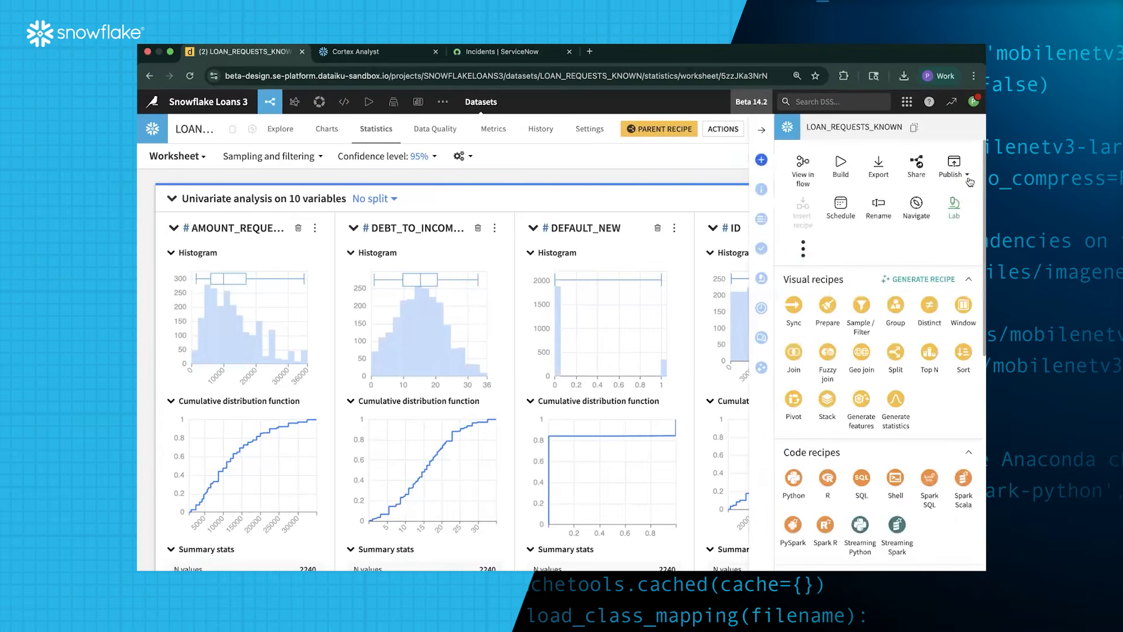
click(935, 228)
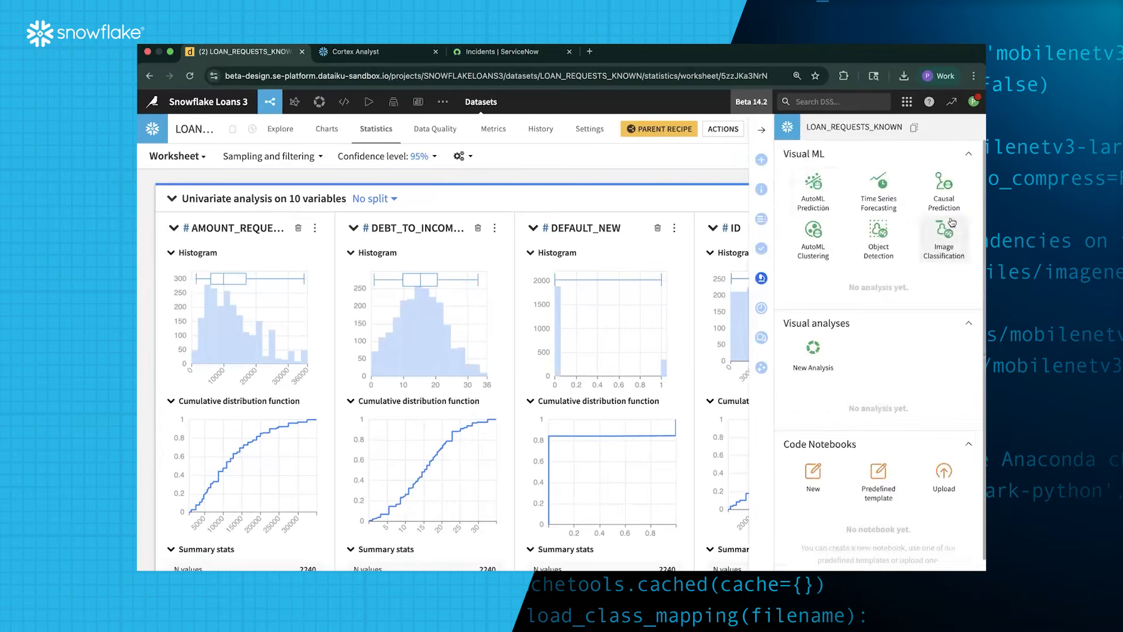
click(819, 202)
click(465, 200)
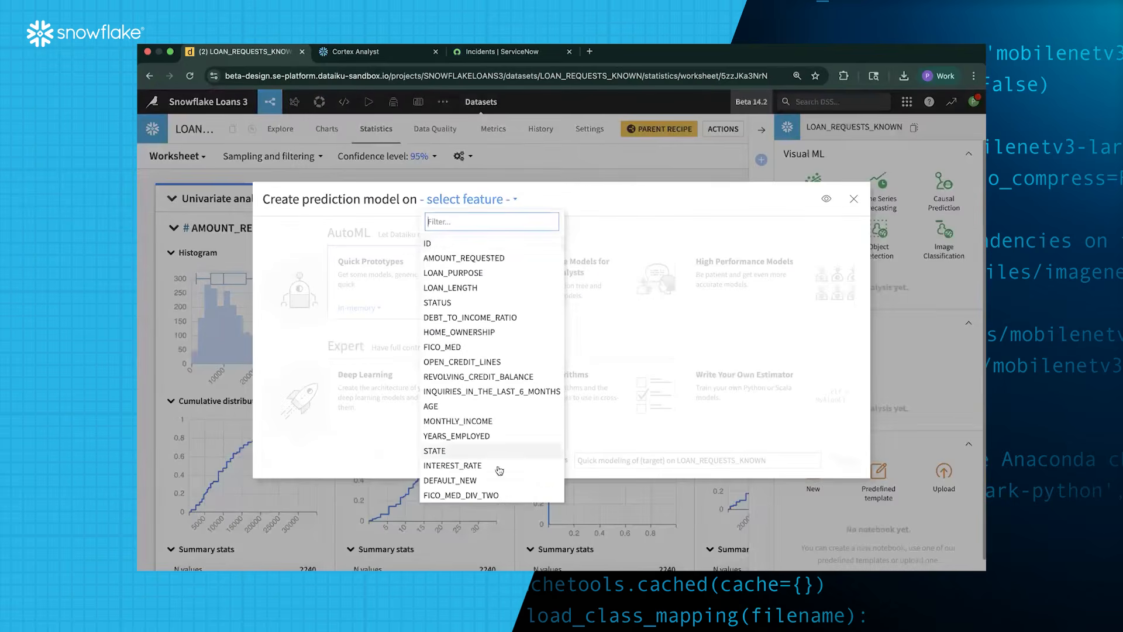
click(481, 481)
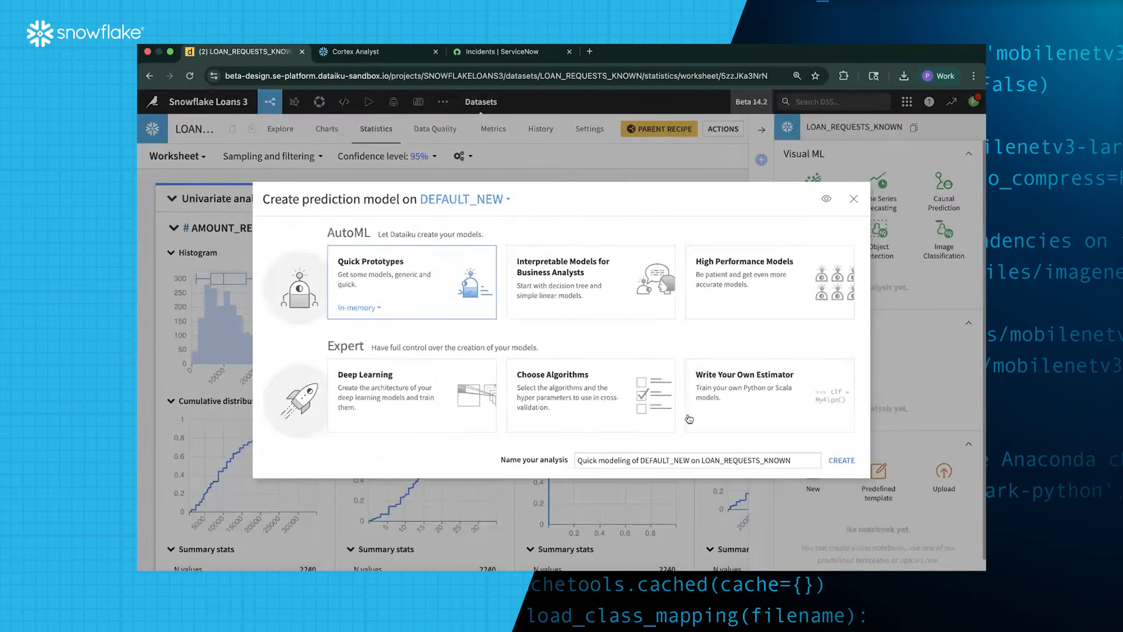
click(840, 460)
click(517, 156)
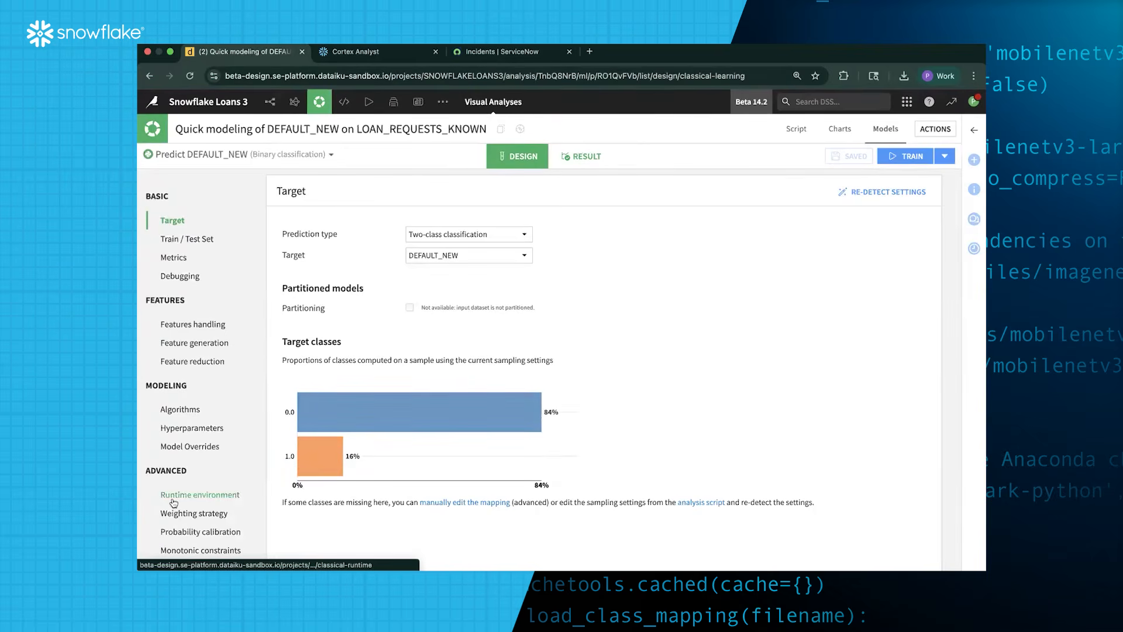
Review the weighting and metrics settings and how AMOUNT_REQUESTED, LOAN_PURPOSE and LOAN_LENGTH are handled
click(193, 515)
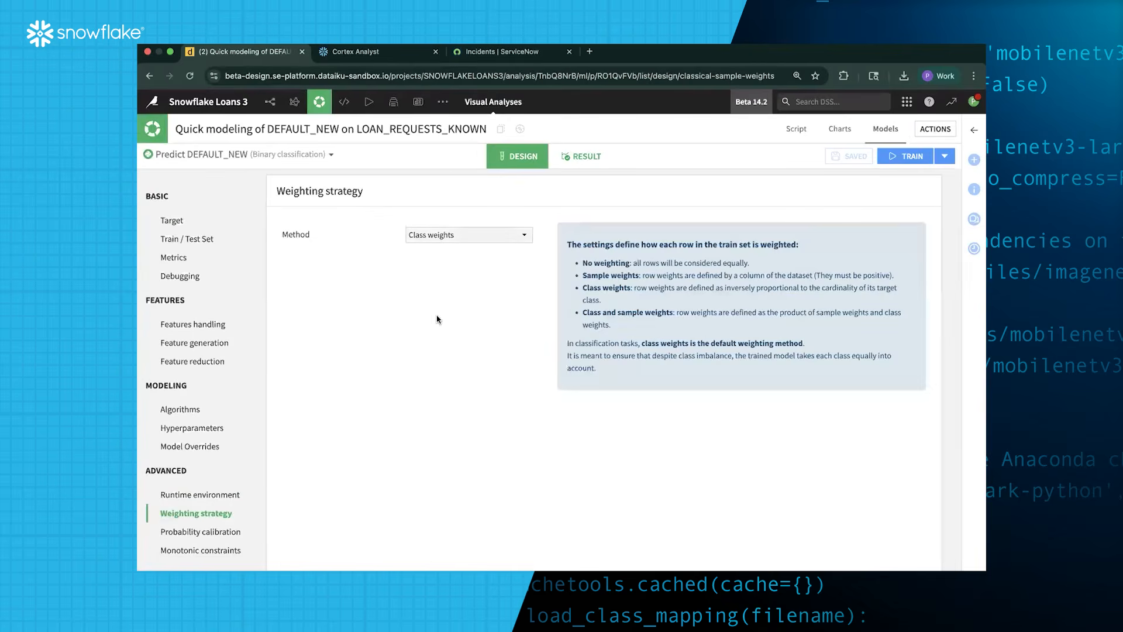
click(174, 259)
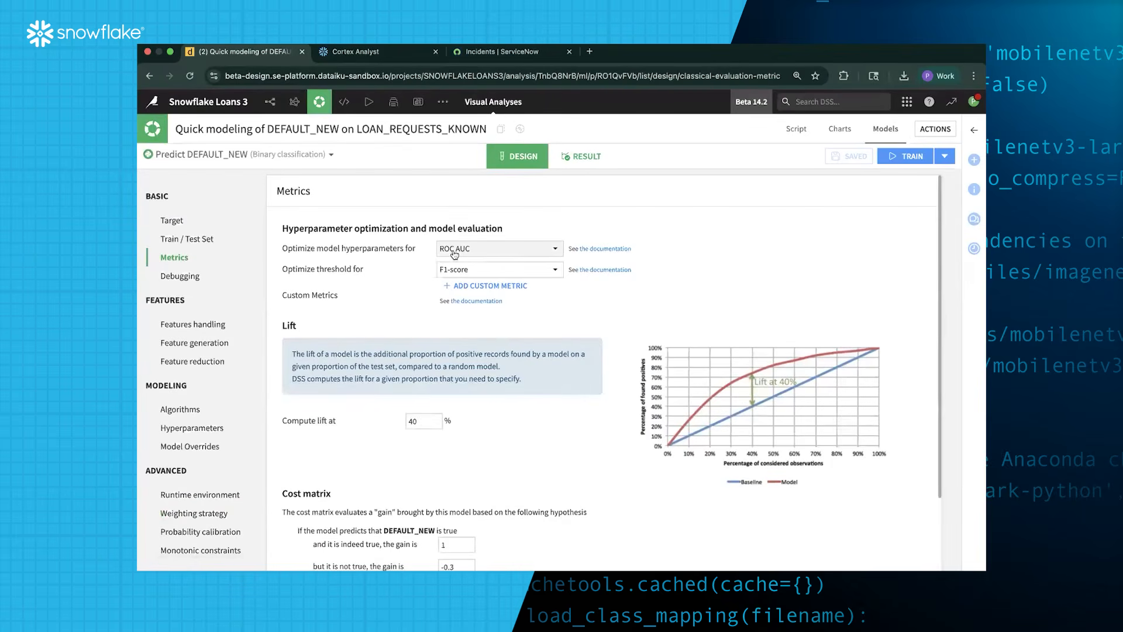
click(194, 324)
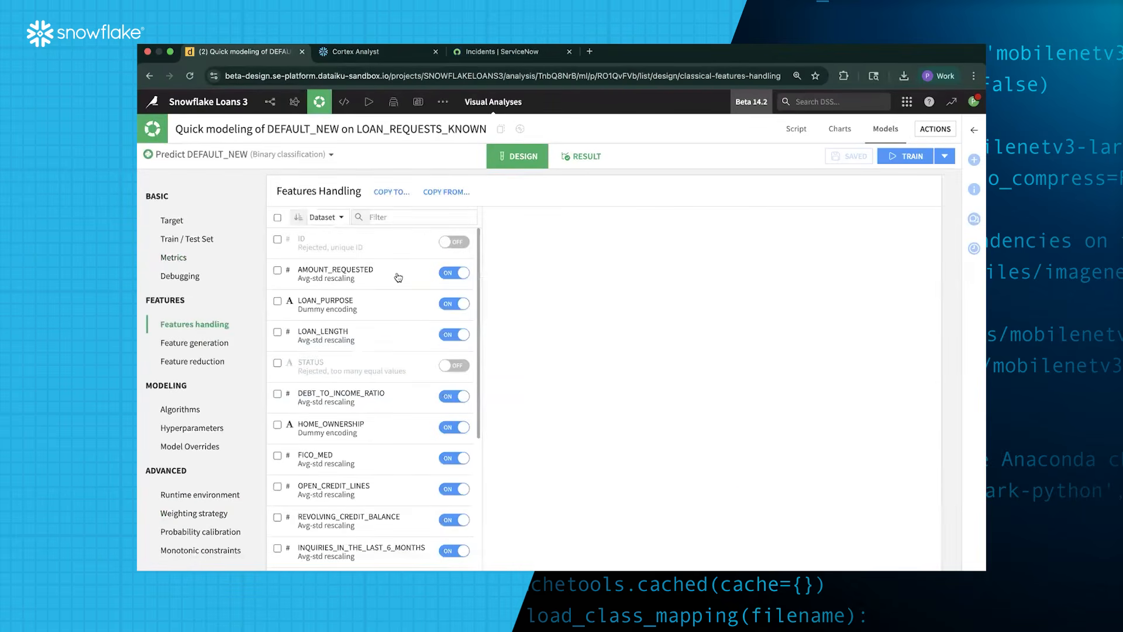
click(401, 277)
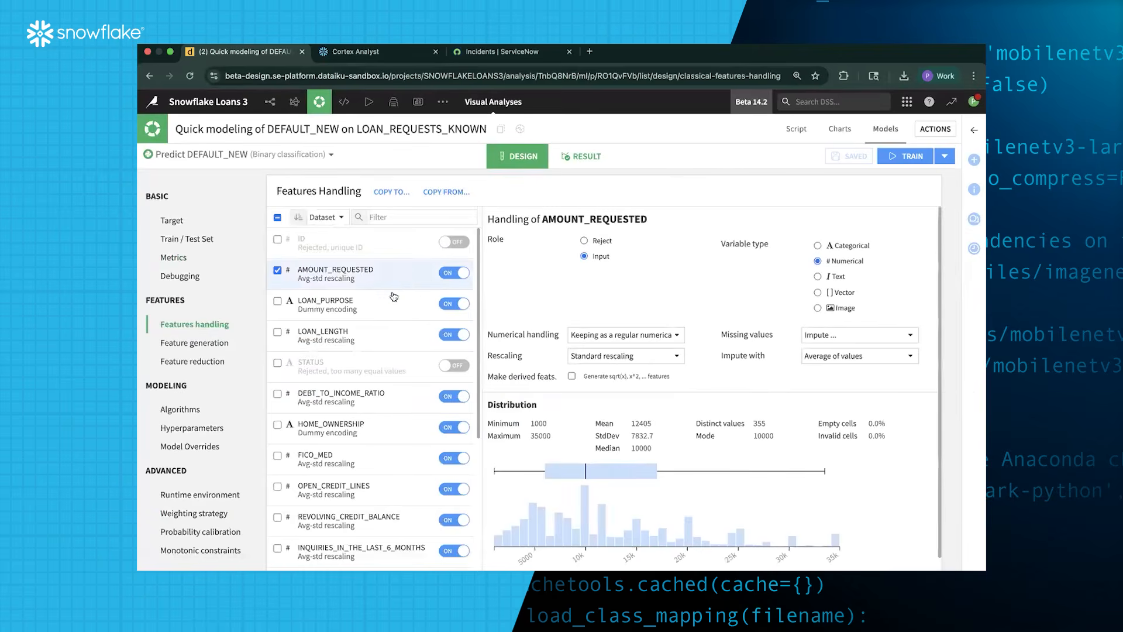
click(357, 307)
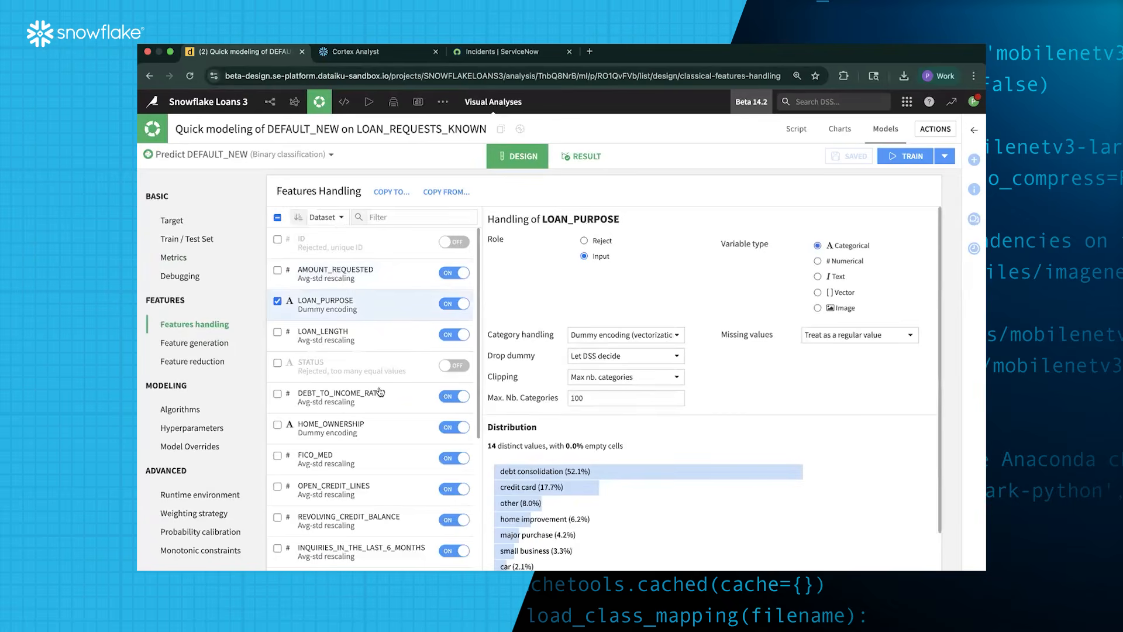
scroll(379, 391, down, 2)
click(360, 296)
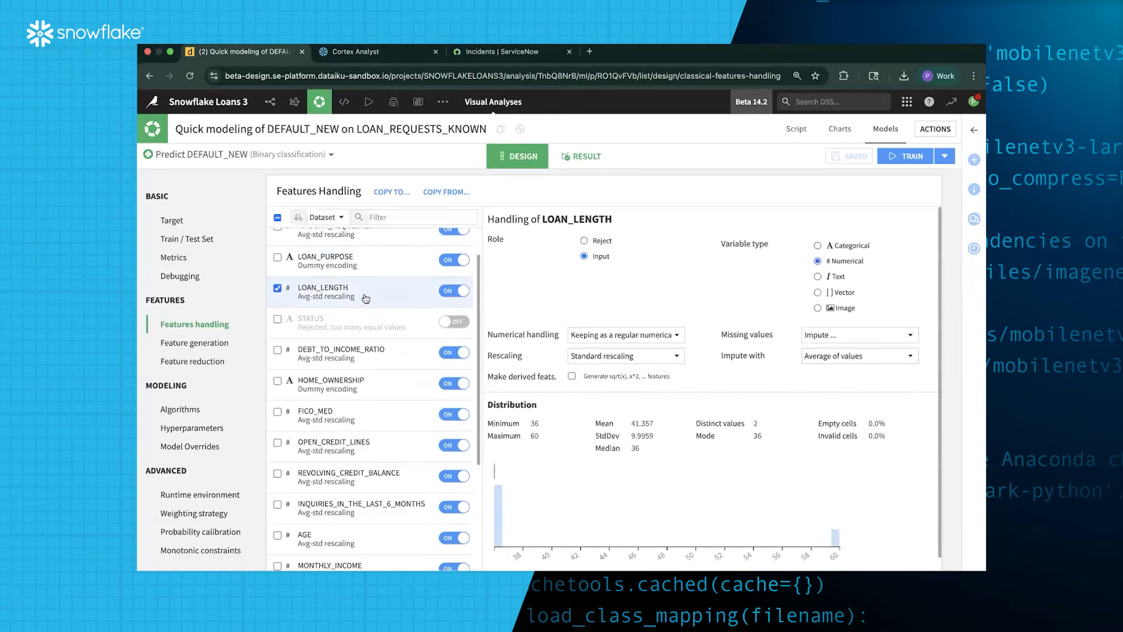
Check DEBT_TO_INCOME_RATIO, HOME_OWNERSHIP and FICO_MED handling, and reject FICO_MED_DIV_TWO as an input
scroll(358, 349, down, 2)
click(369, 305)
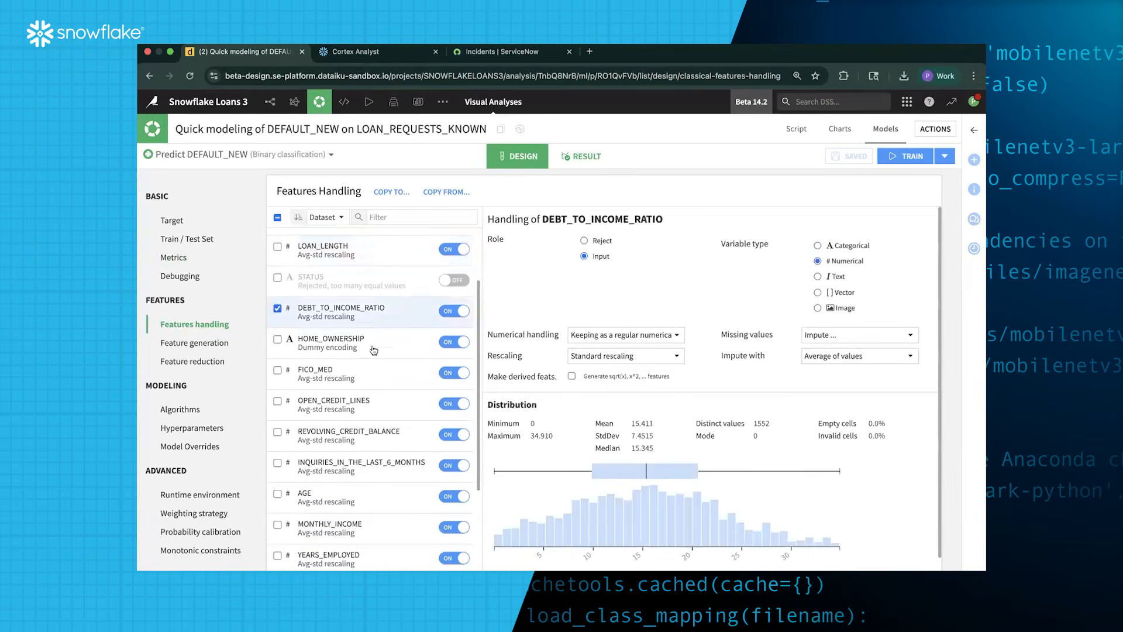
scroll(370, 306, down, 1)
click(369, 298)
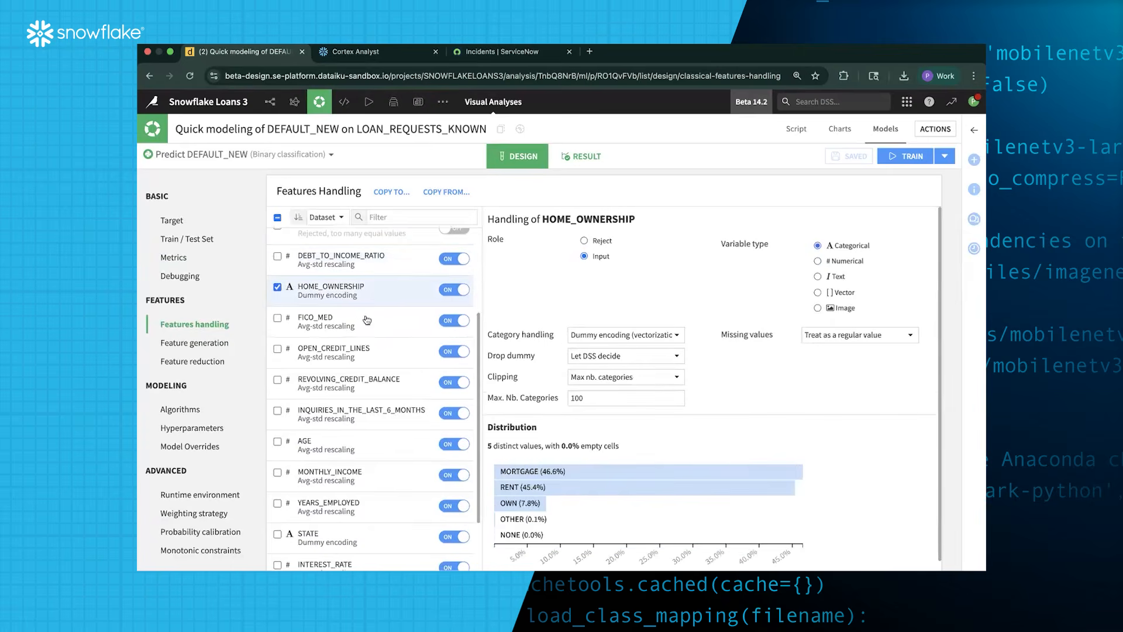
click(361, 332)
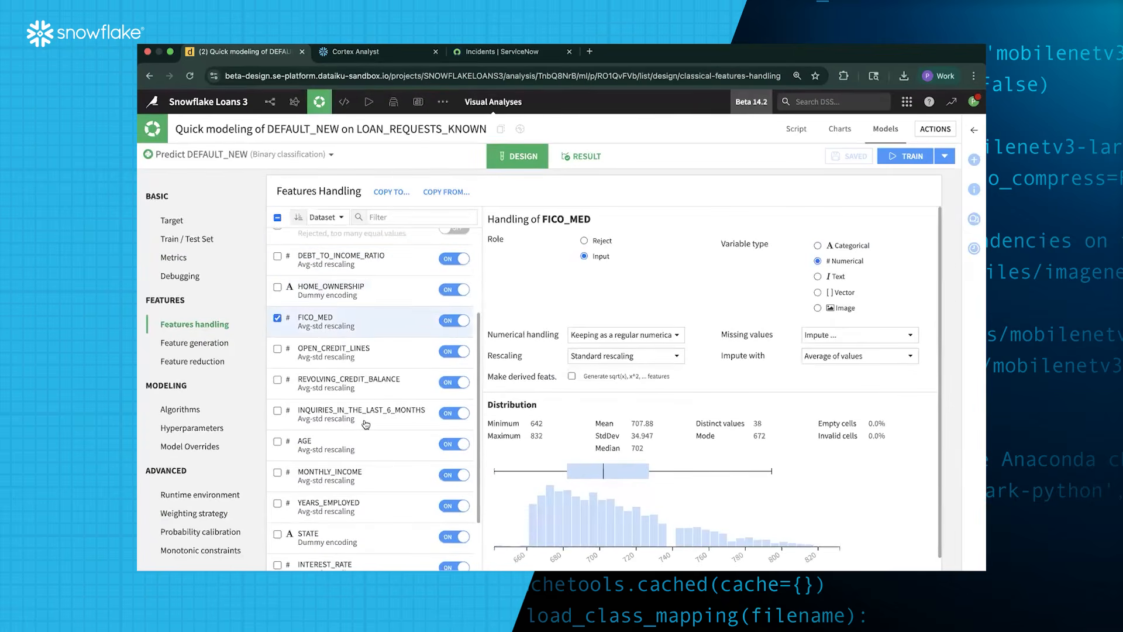
scroll(365, 424, down, 3)
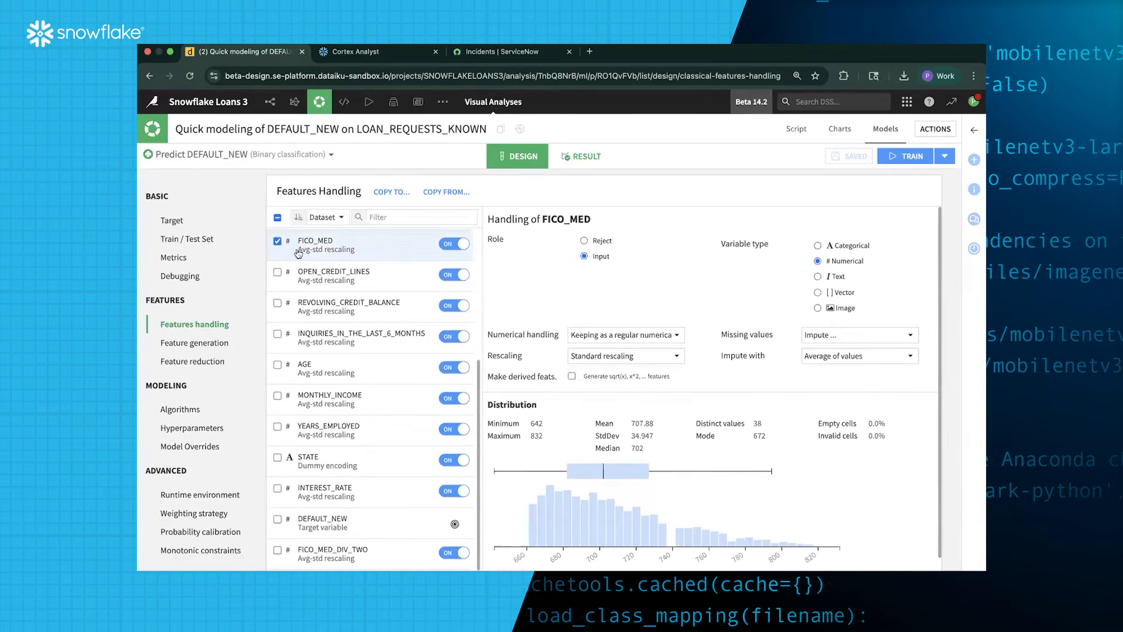
click(455, 553)
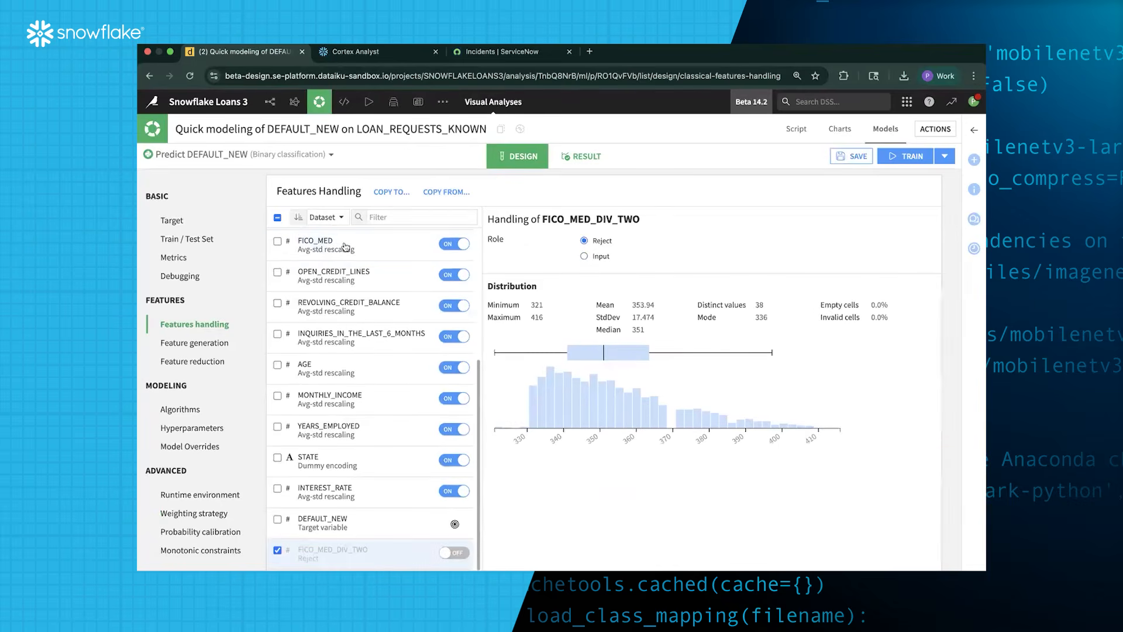
Switch STATE to Ordinal encoding and enable the LightGBM algorithm
click(349, 373)
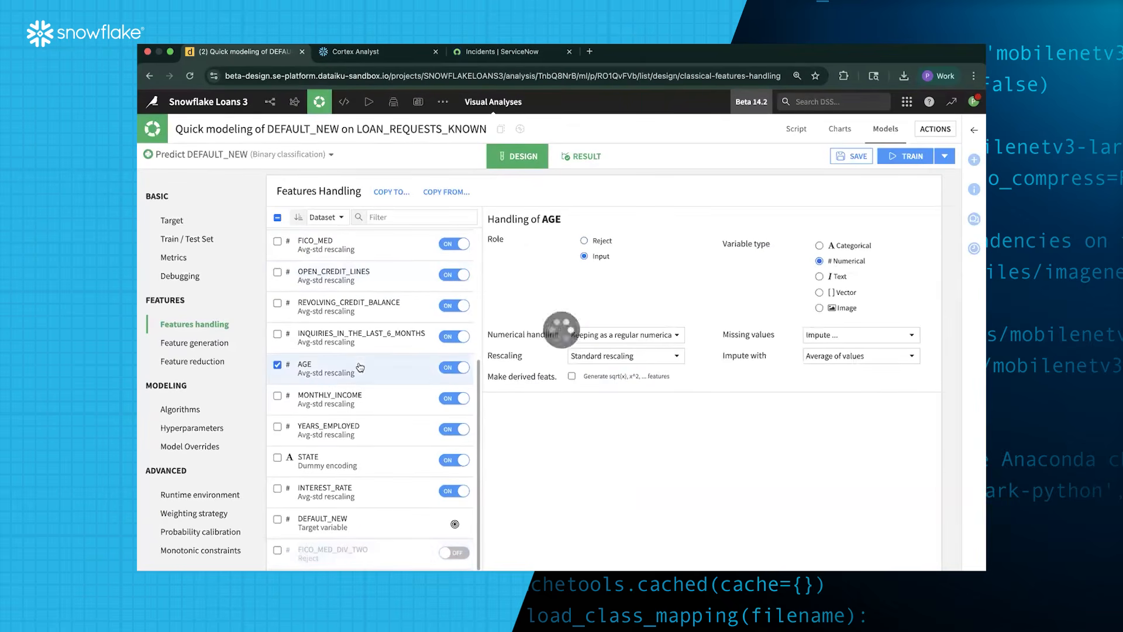
click(353, 465)
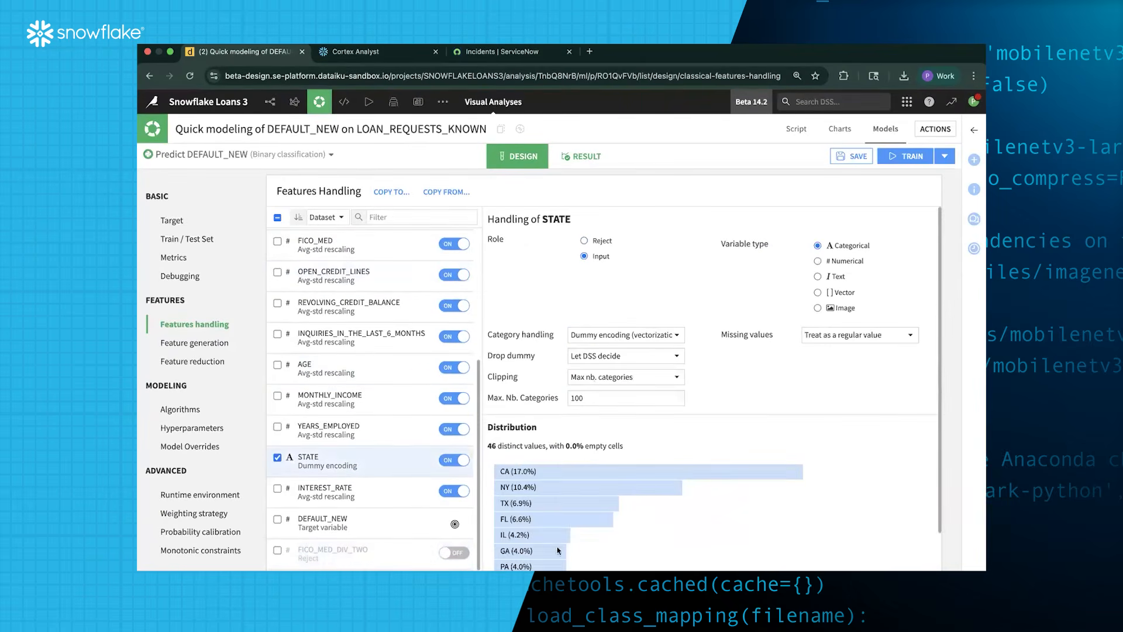
click(637, 338)
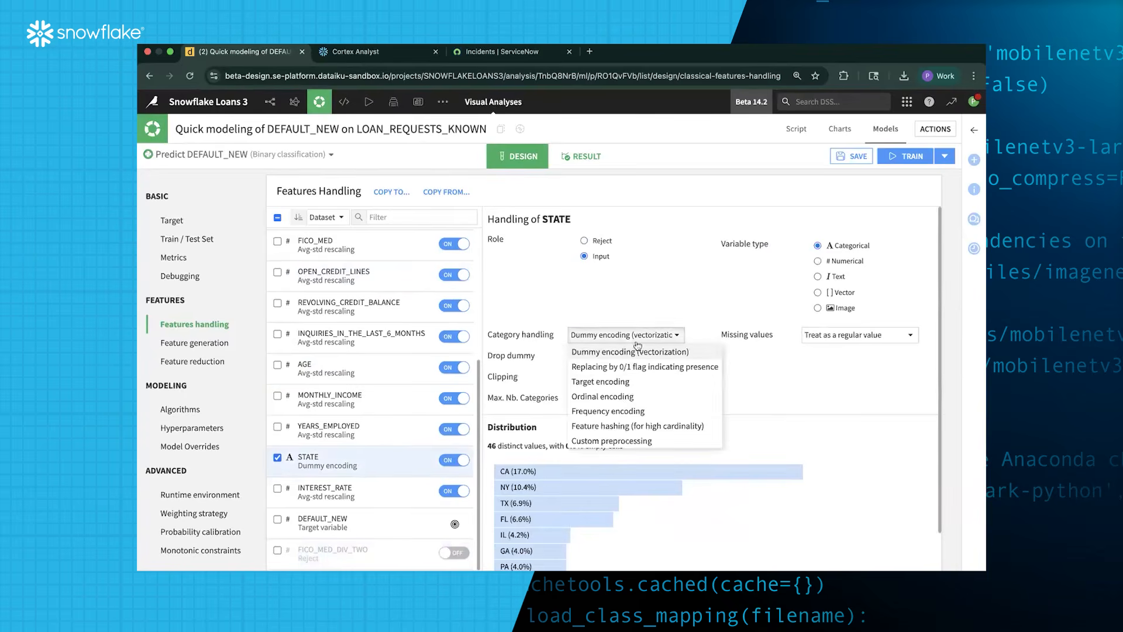
click(627, 396)
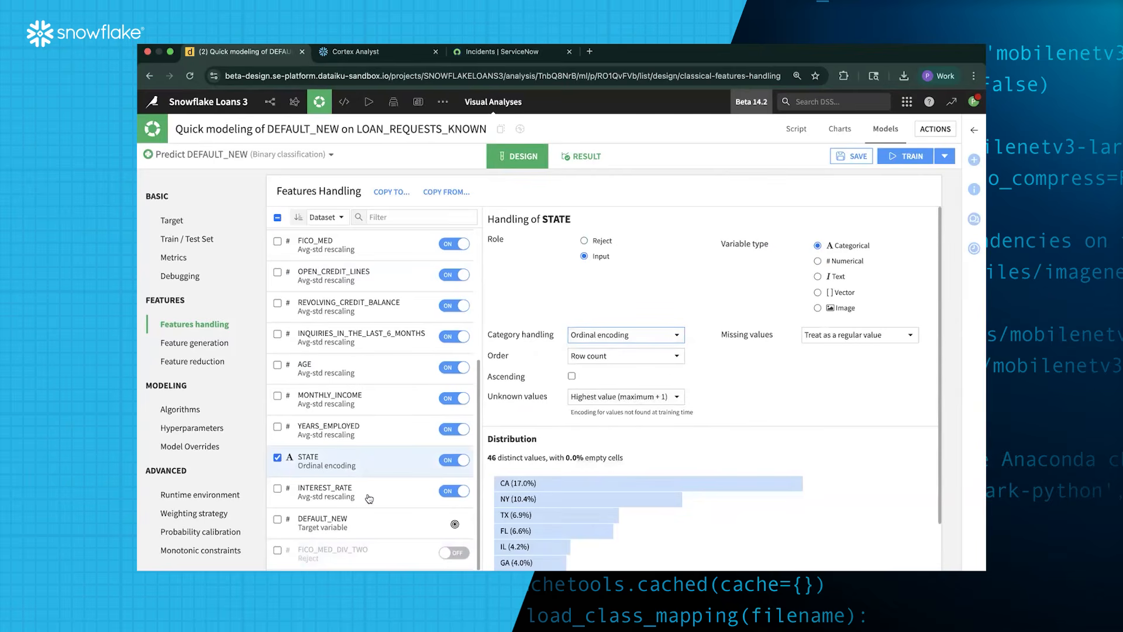
click(186, 407)
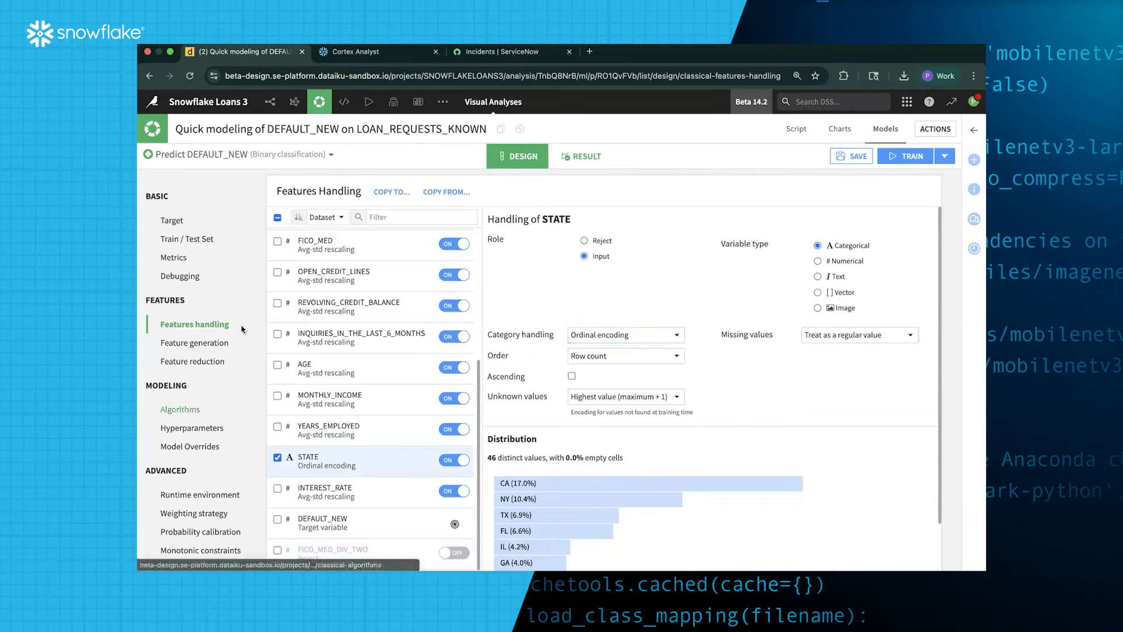
click(410, 295)
Enable XGBoost, set hyperparameter search to Random search, and bring up the training dialog
click(408, 320)
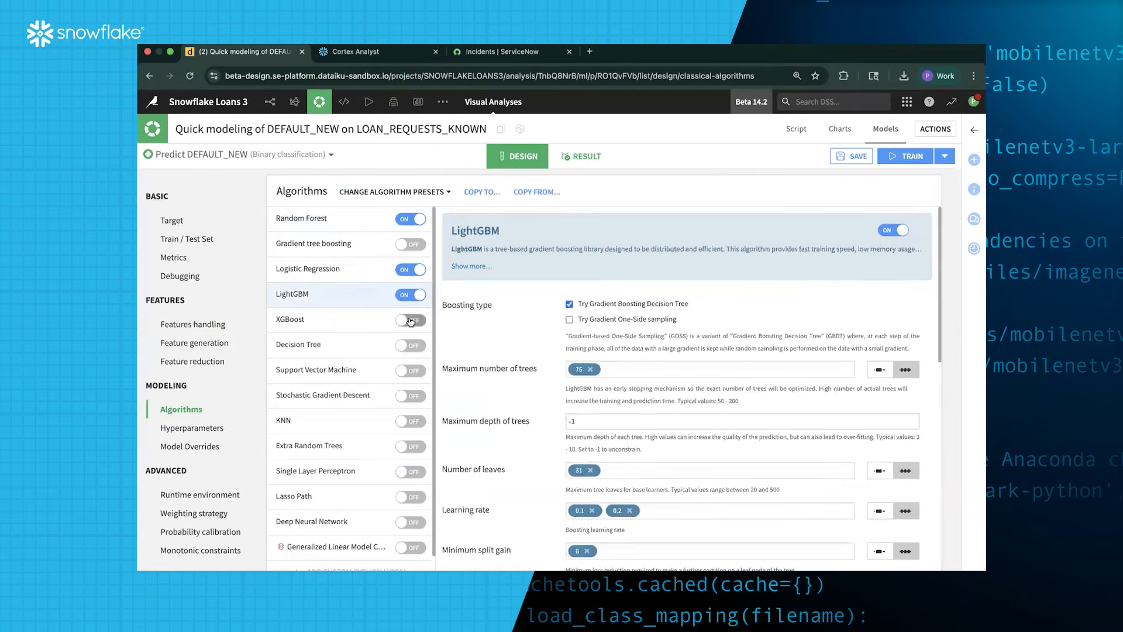
scroll(528, 474, down, 10)
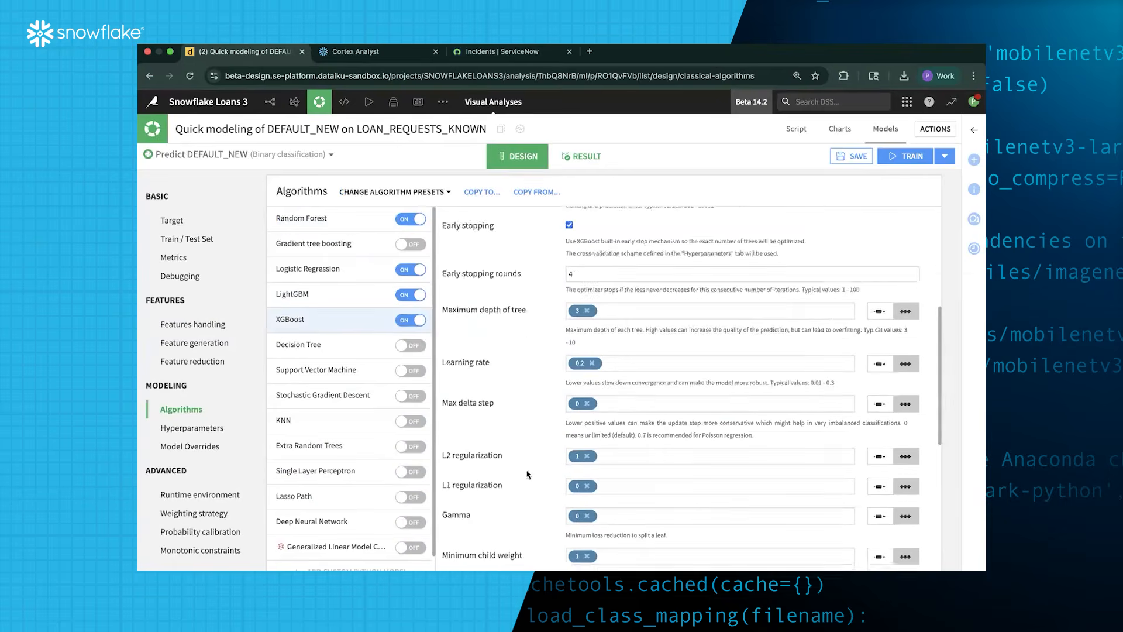
click(202, 430)
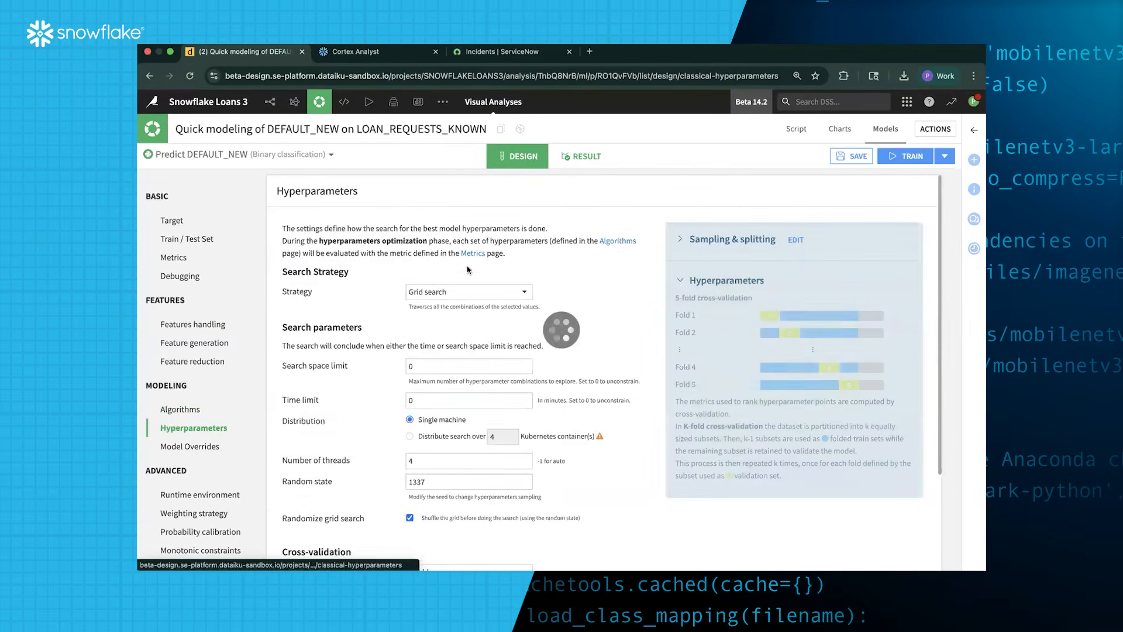
click(468, 291)
click(467, 339)
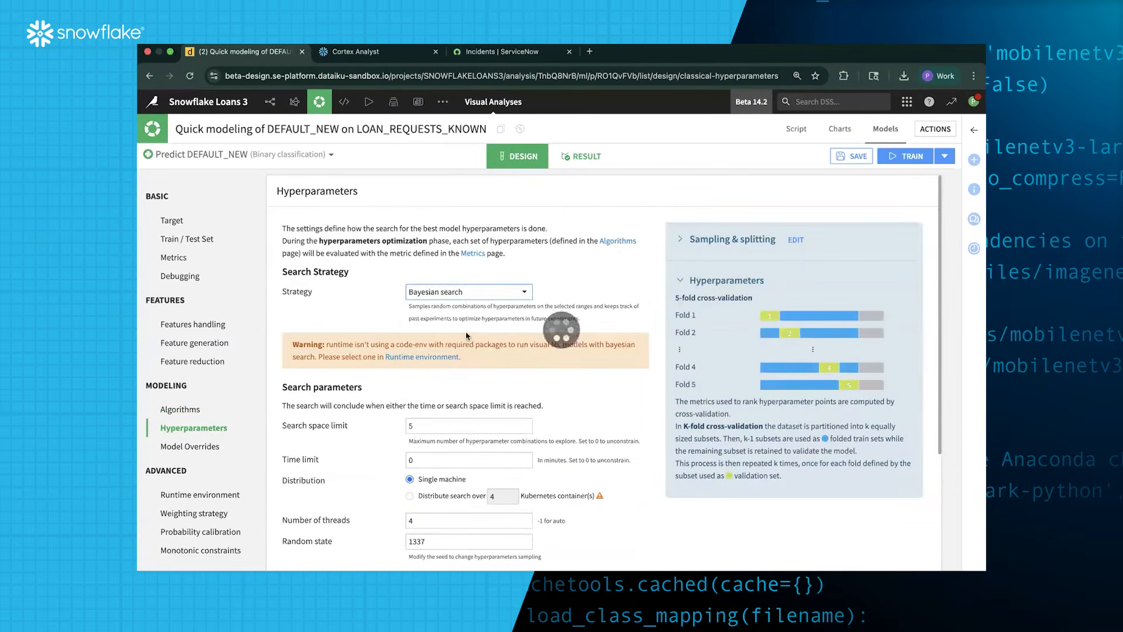
click(477, 293)
click(474, 323)
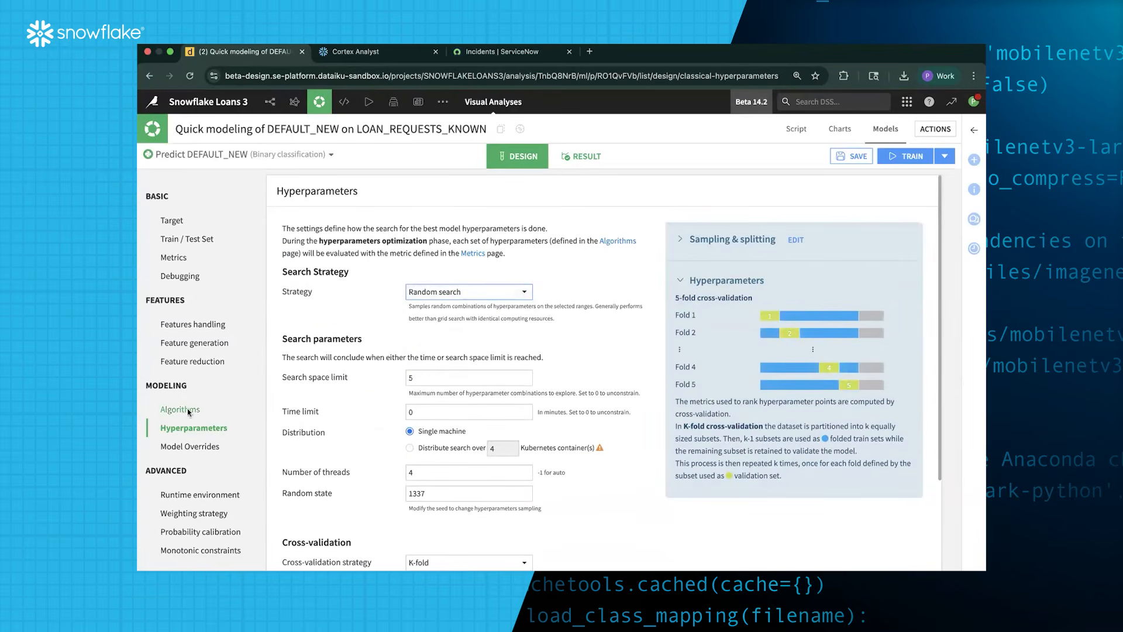
click(905, 160)
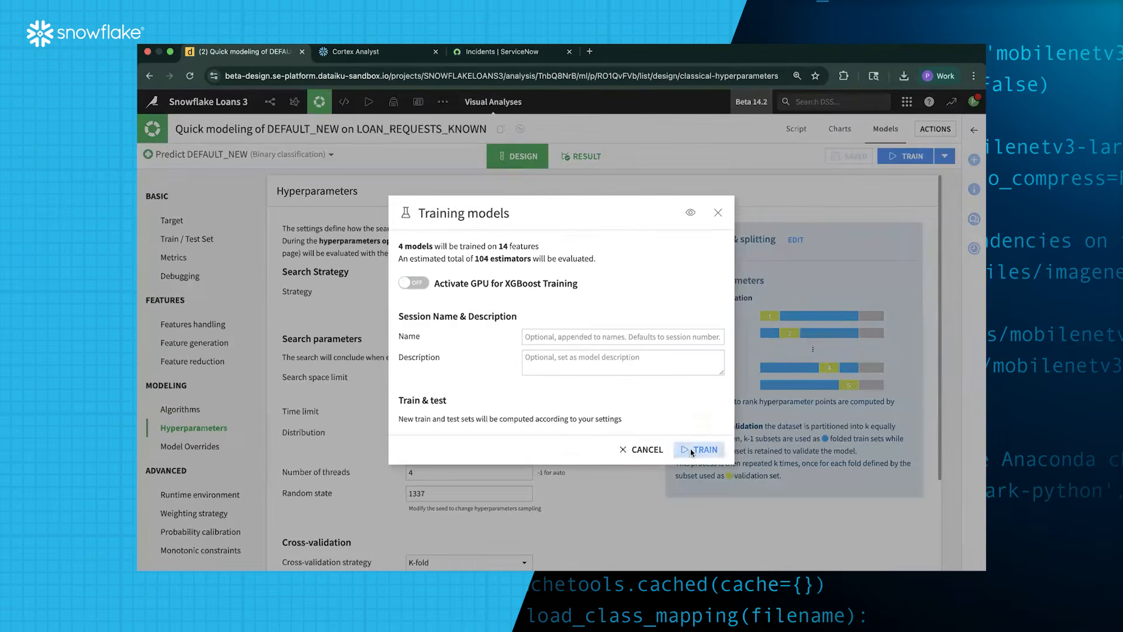
Train the four models and open the XGBoost (s1) report, which scored 0.857 ROC AUC
click(697, 449)
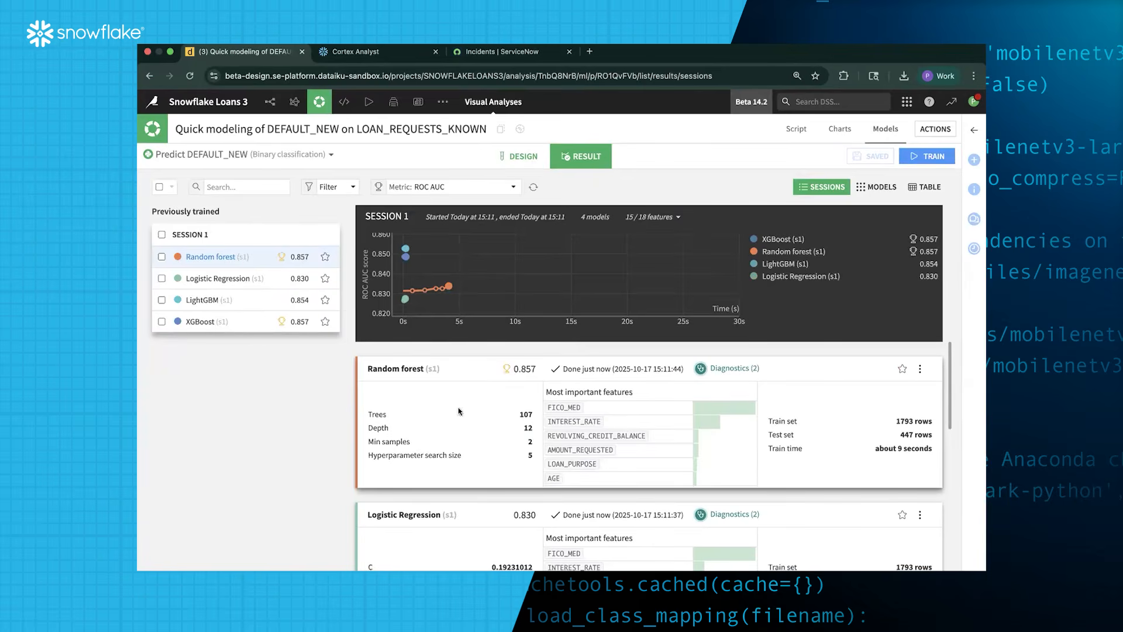
scroll(458, 420, down, 1)
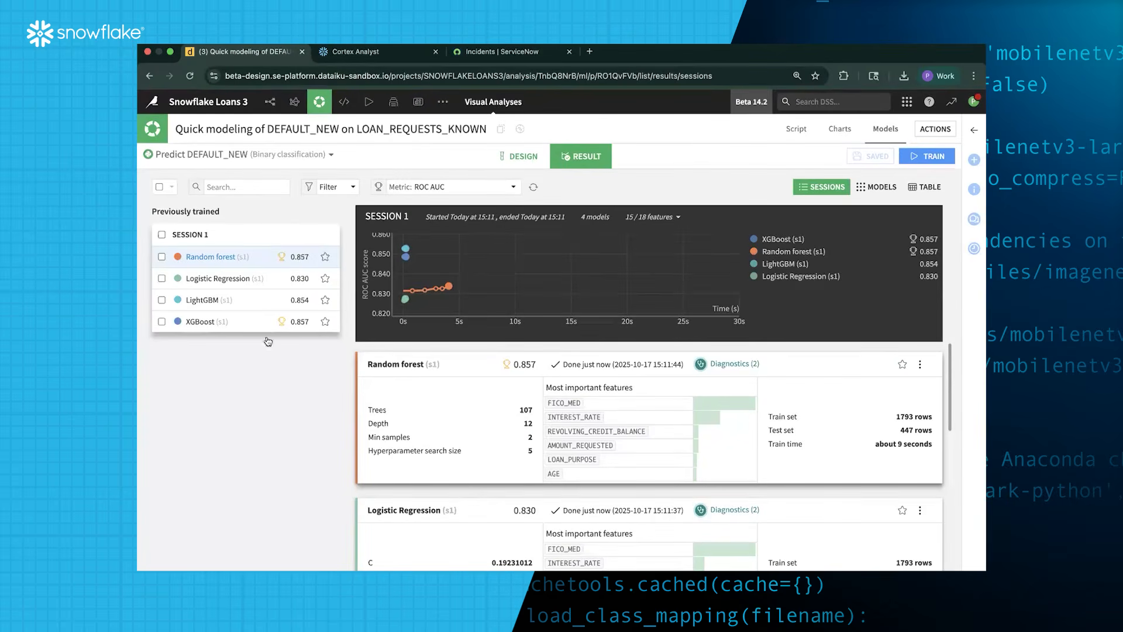
scroll(473, 375, down, 10)
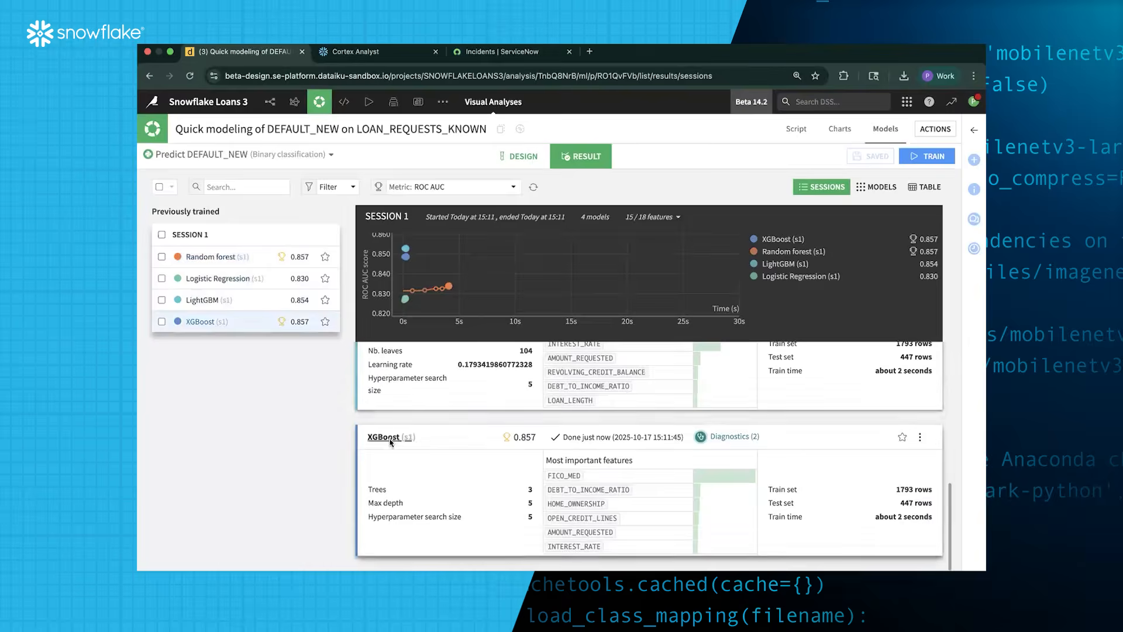
click(391, 438)
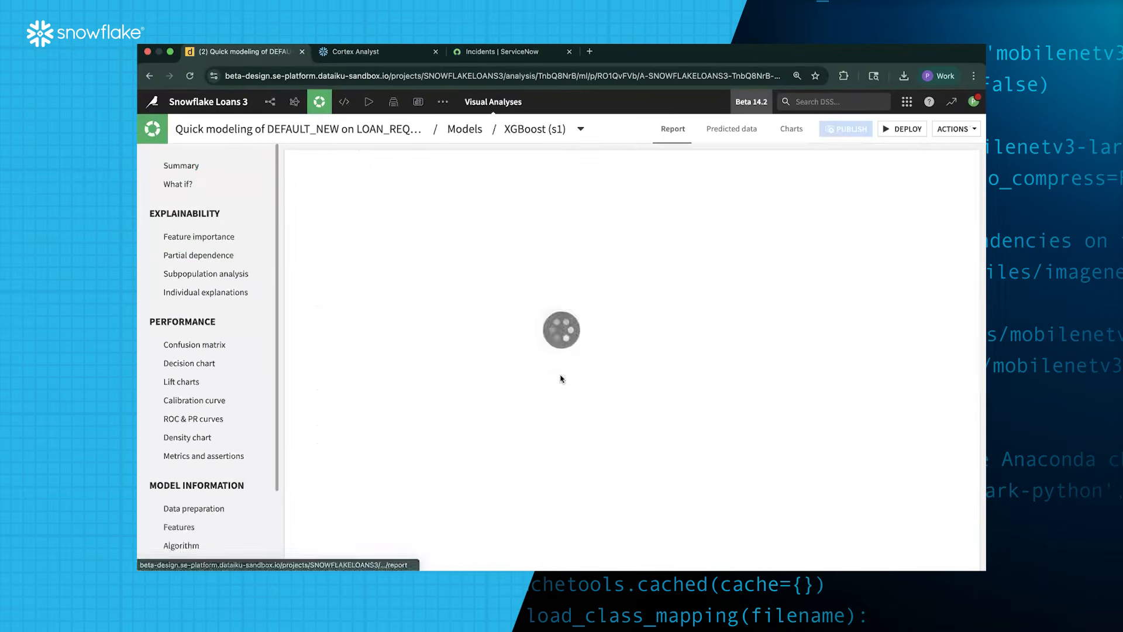
Review XGBoost's Shapley feature importance, led by FICO_MED at 57%, and its feature effects
click(199, 236)
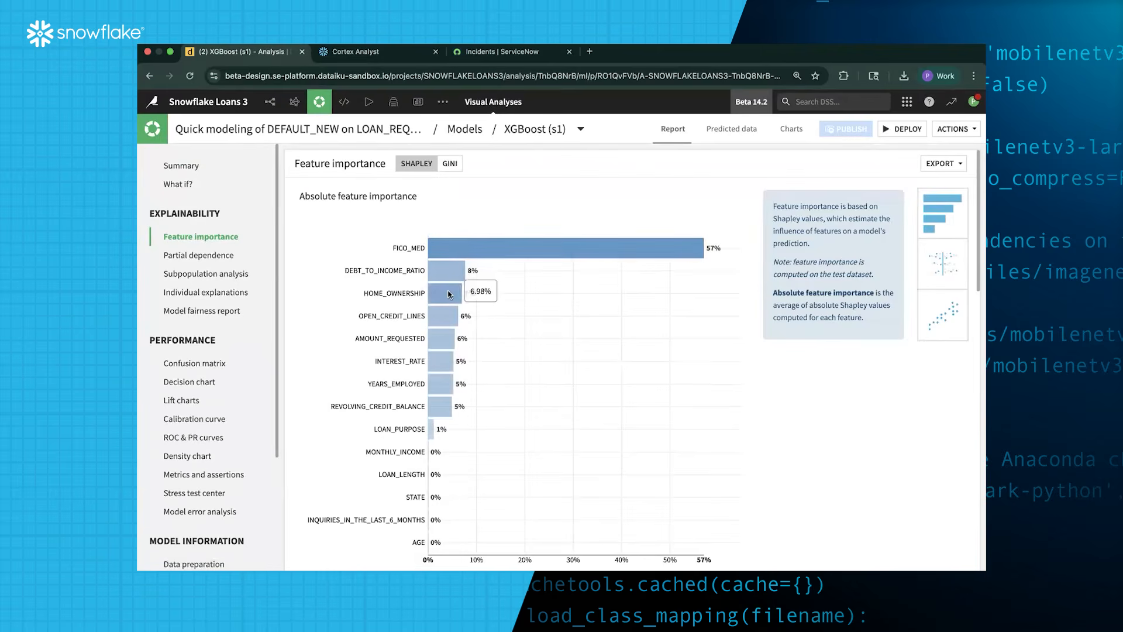
scroll(489, 350, down, 4)
scroll(489, 350, down, 3)
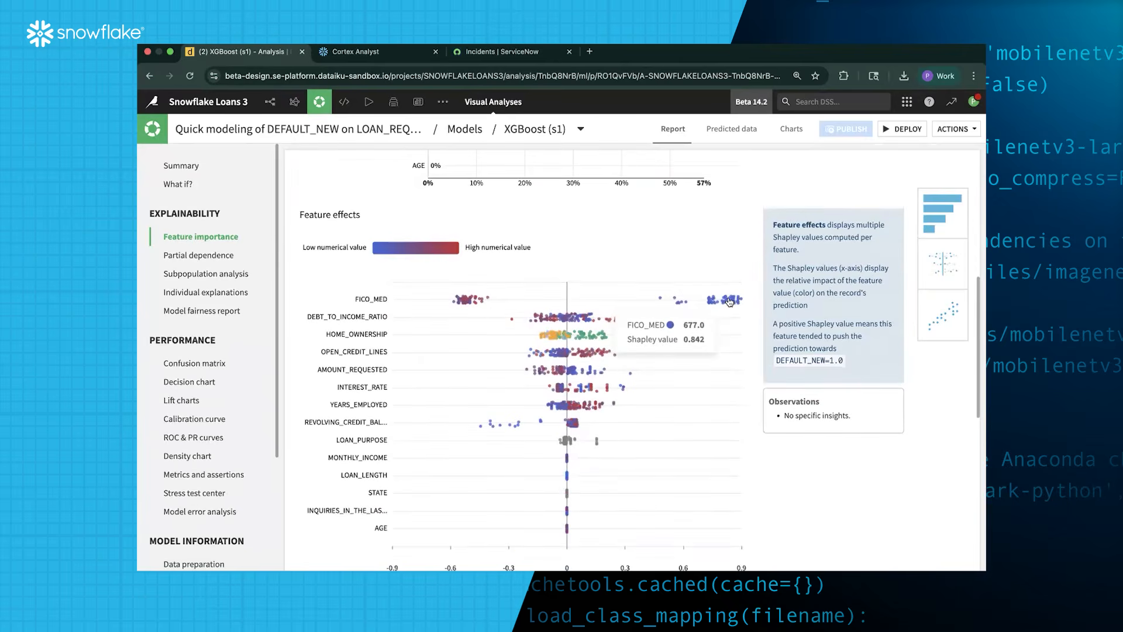
scroll(729, 302, down, 1)
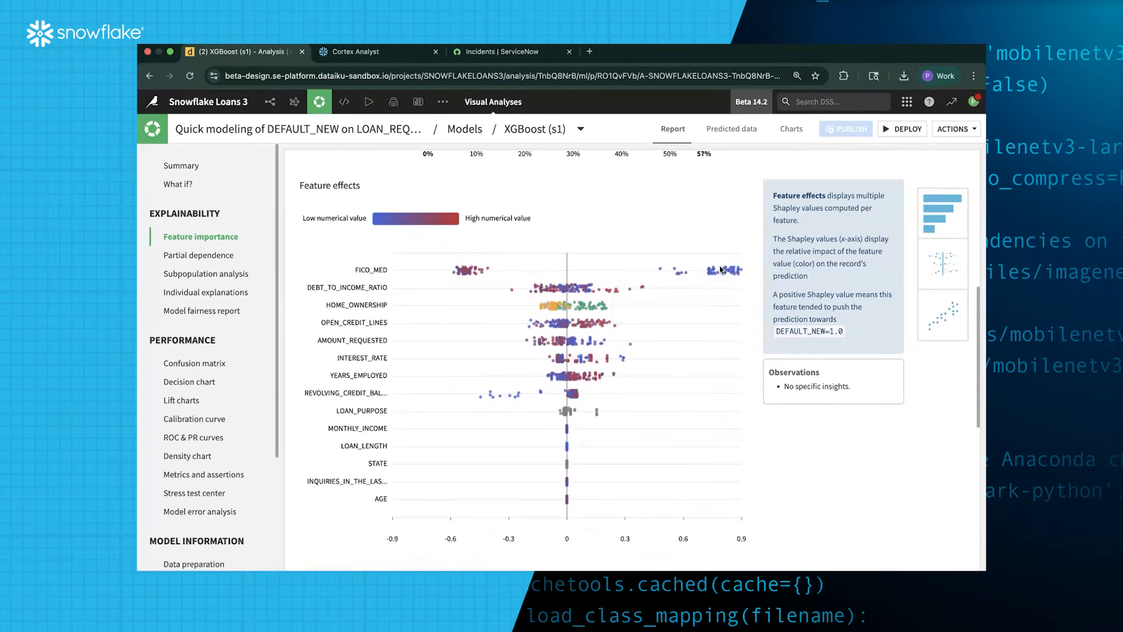
Compute the XGBoost subpopulation analysis split by STATE
click(218, 275)
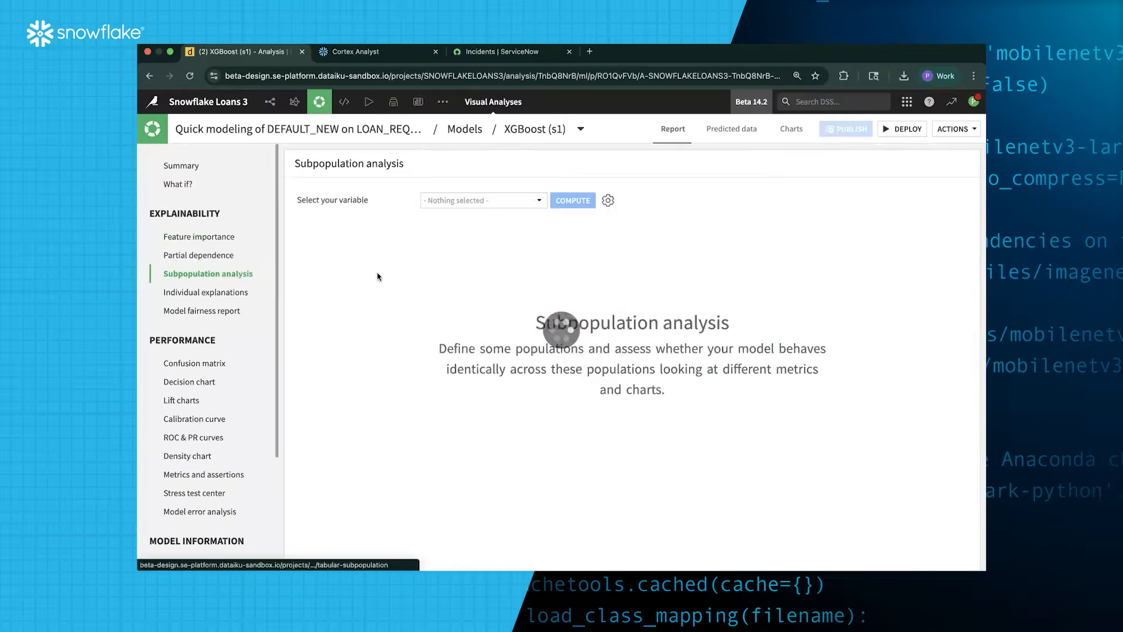
click(475, 200)
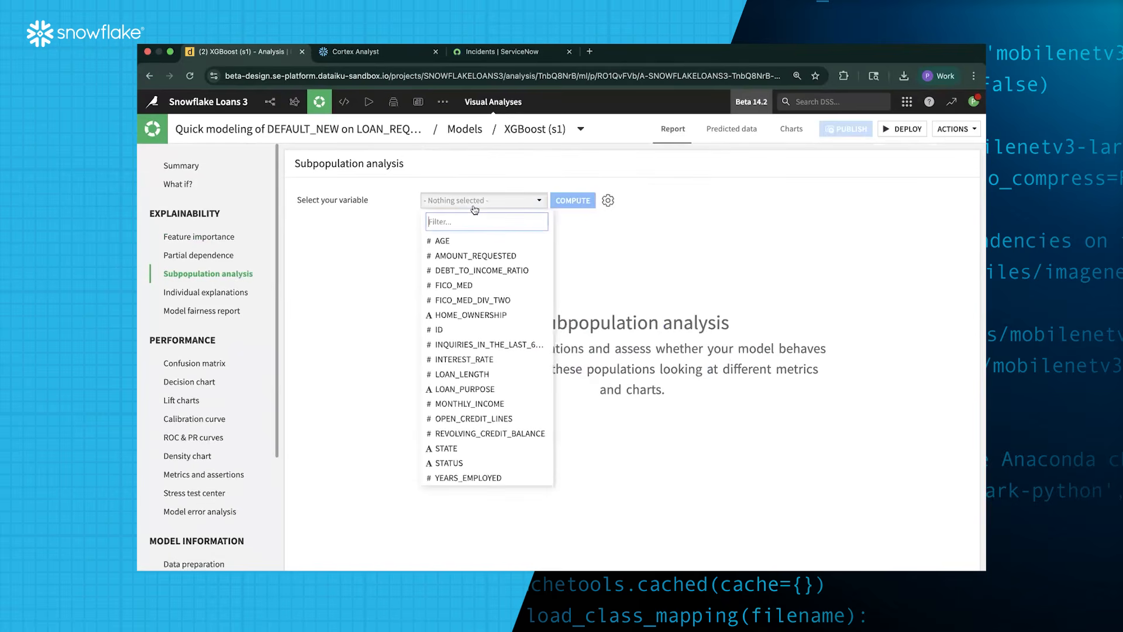
click(472, 447)
click(579, 202)
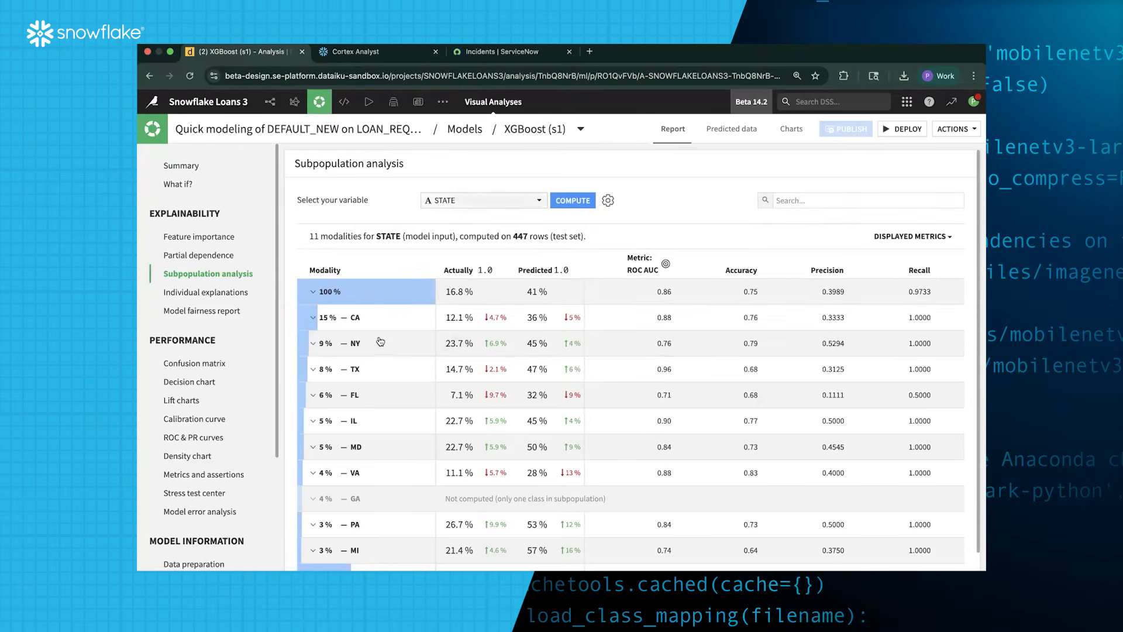
Expand the TX row to inspect its density chart and confusion matrix, then collapse it
scroll(464, 402, down, 1)
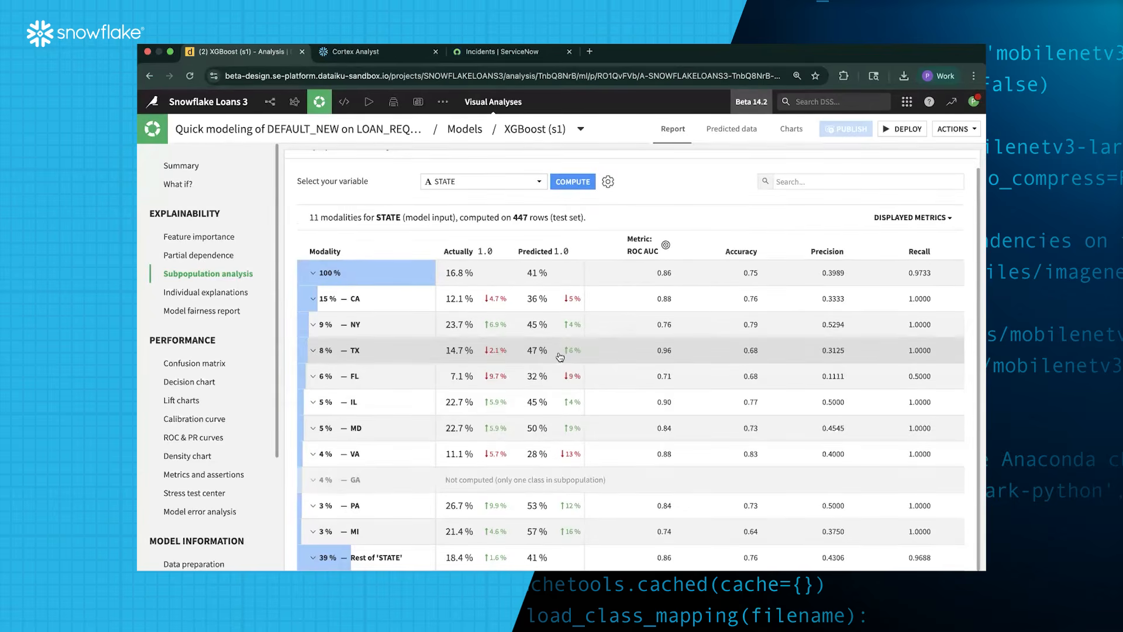
mouse_move(560, 357)
mouse_move(462, 352)
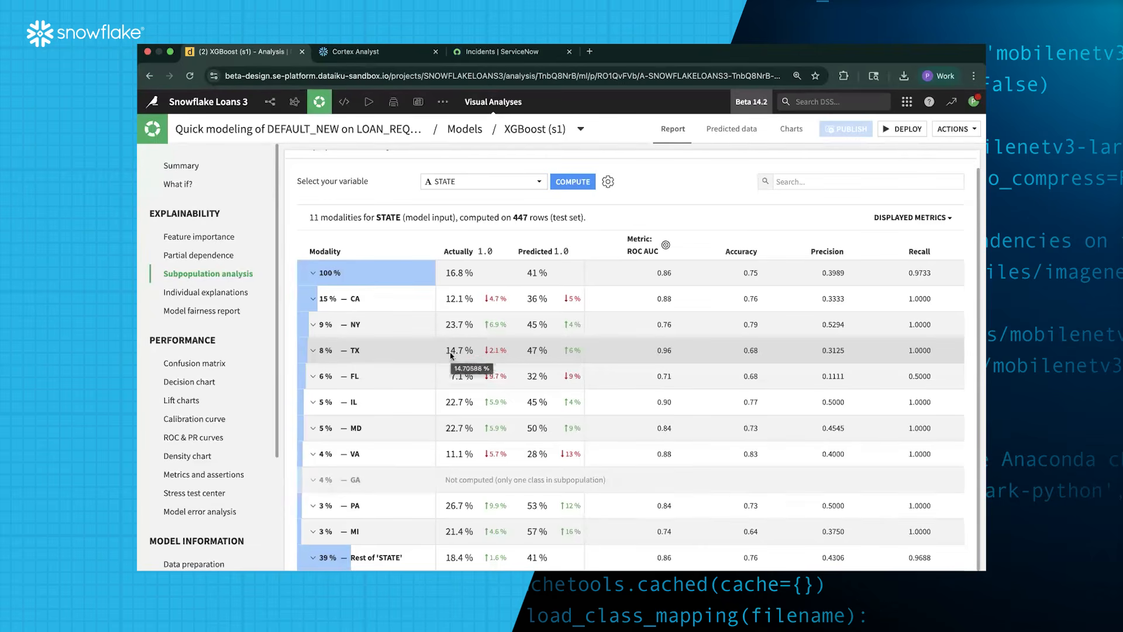
click(451, 355)
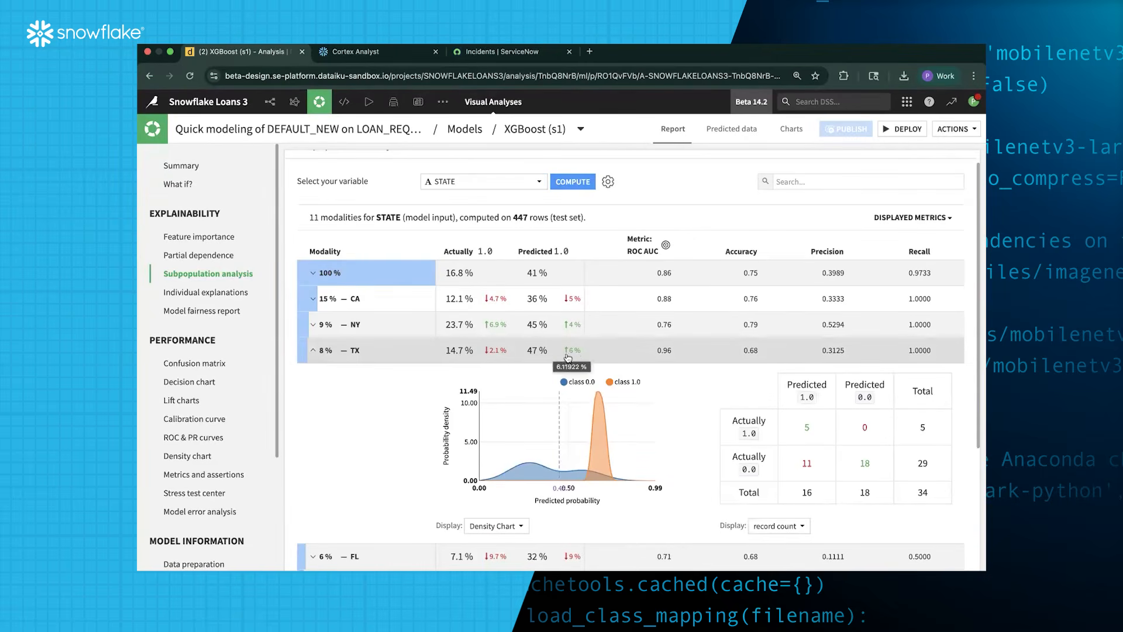
click(528, 353)
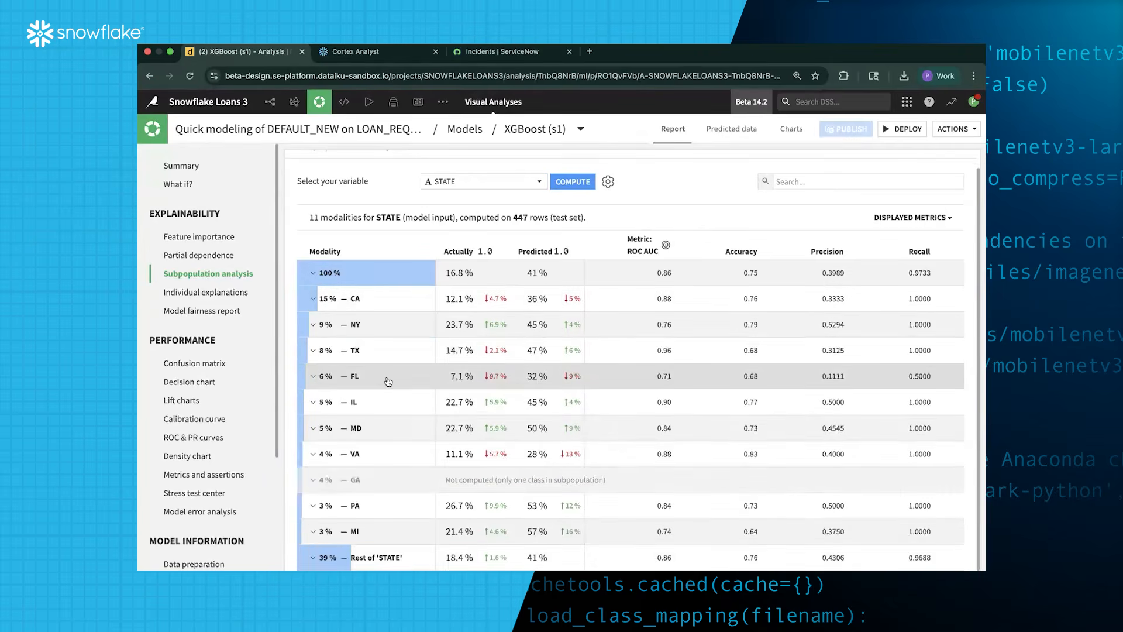
mouse_move(389, 382)
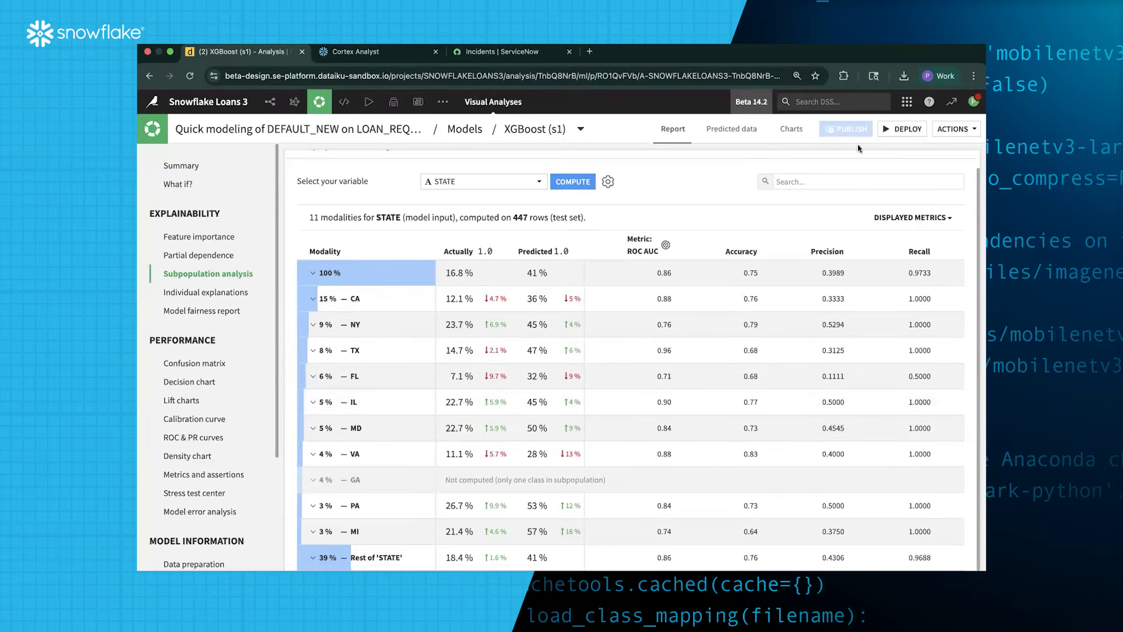
Deploy the model to the Flow as Predict DEFAULT_NEW (binary), selecting it with LOAN_REQUESTS_UNKNOWN
click(901, 129)
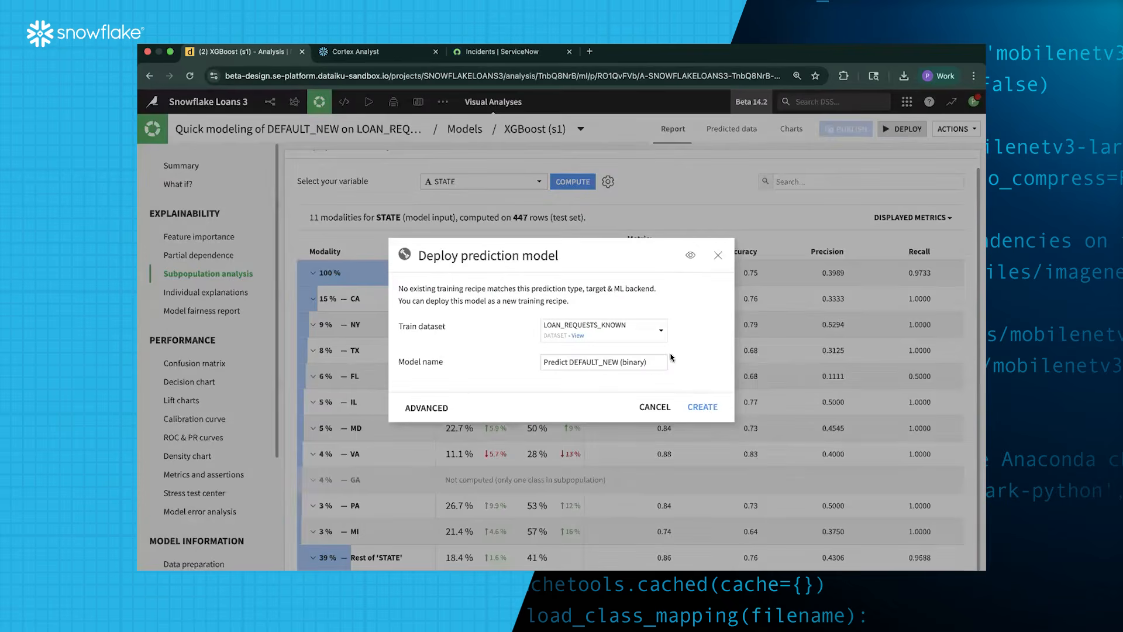
click(702, 407)
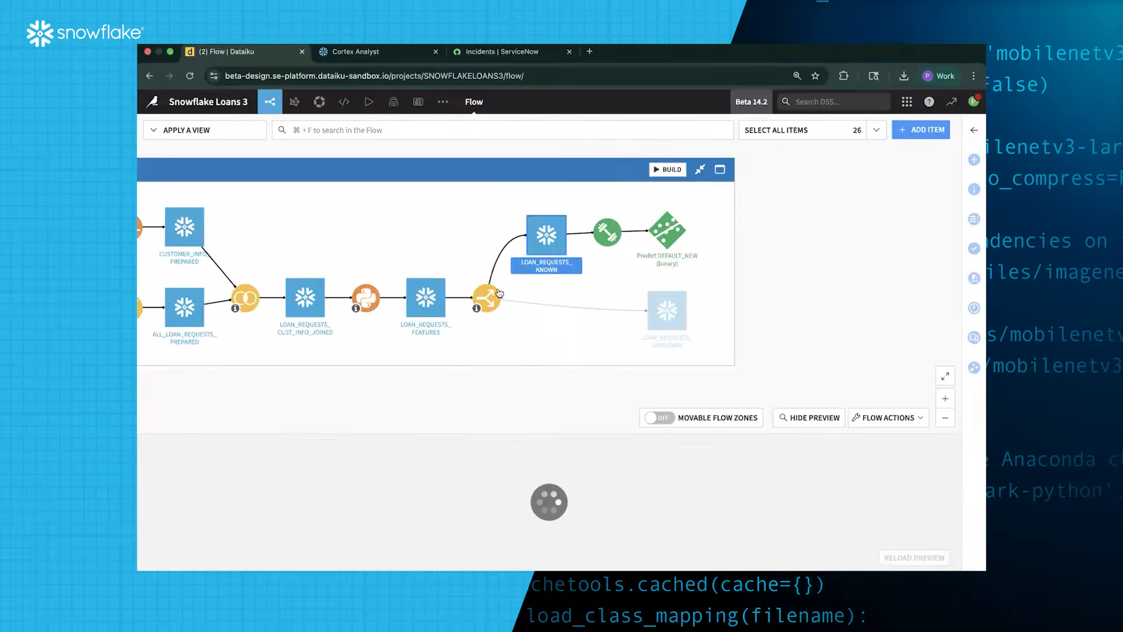
click(662, 239)
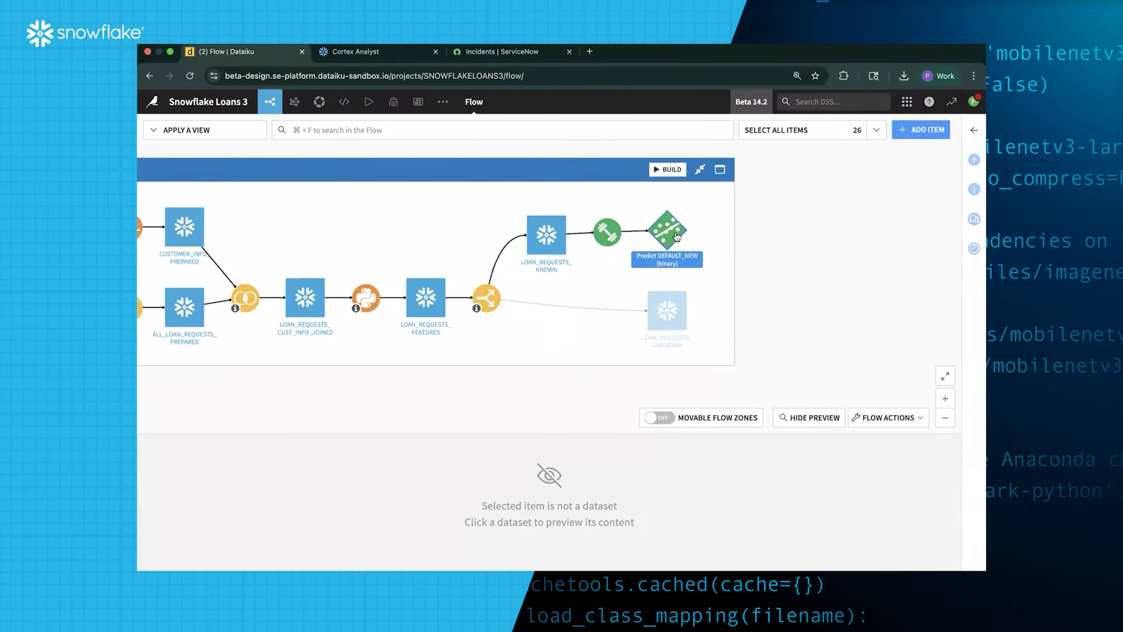
click(673, 313)
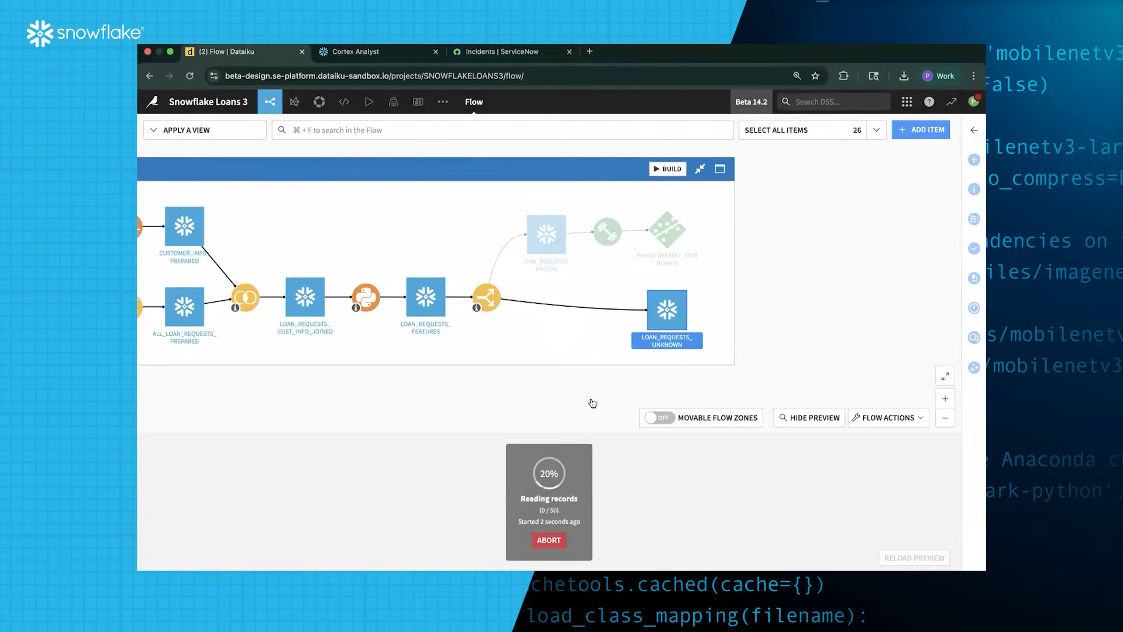
shift+click(667, 231)
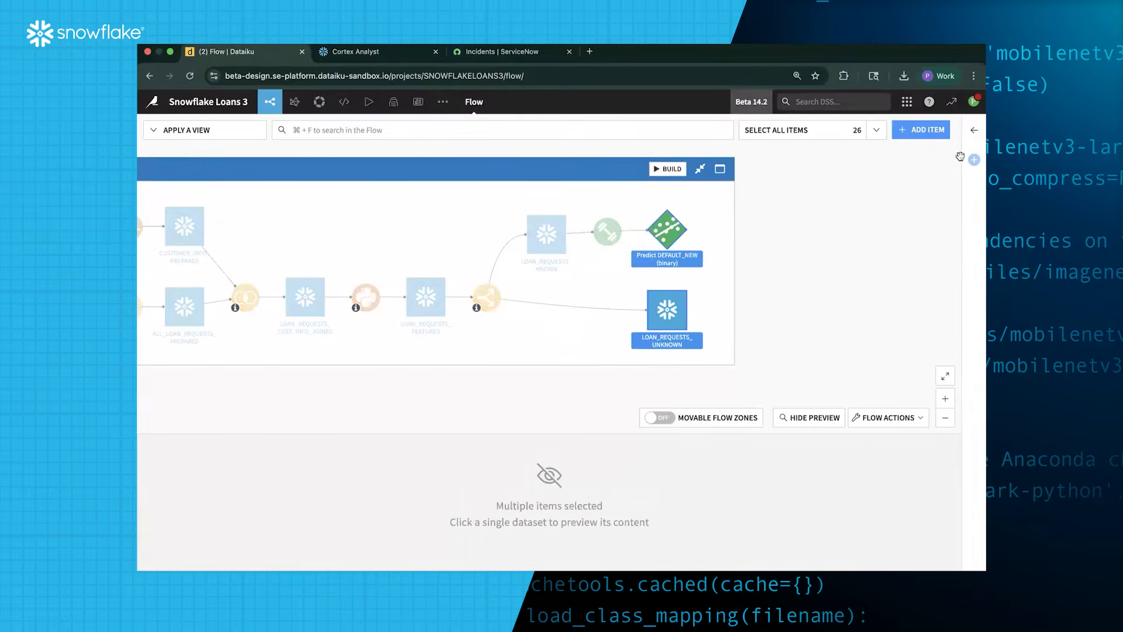
Create a Score recipe on LOAN_REQUESTS_UNKNOWN outputting LOAN_REQUESTS_UNKNOWN_scored at threshold 0.450
click(974, 159)
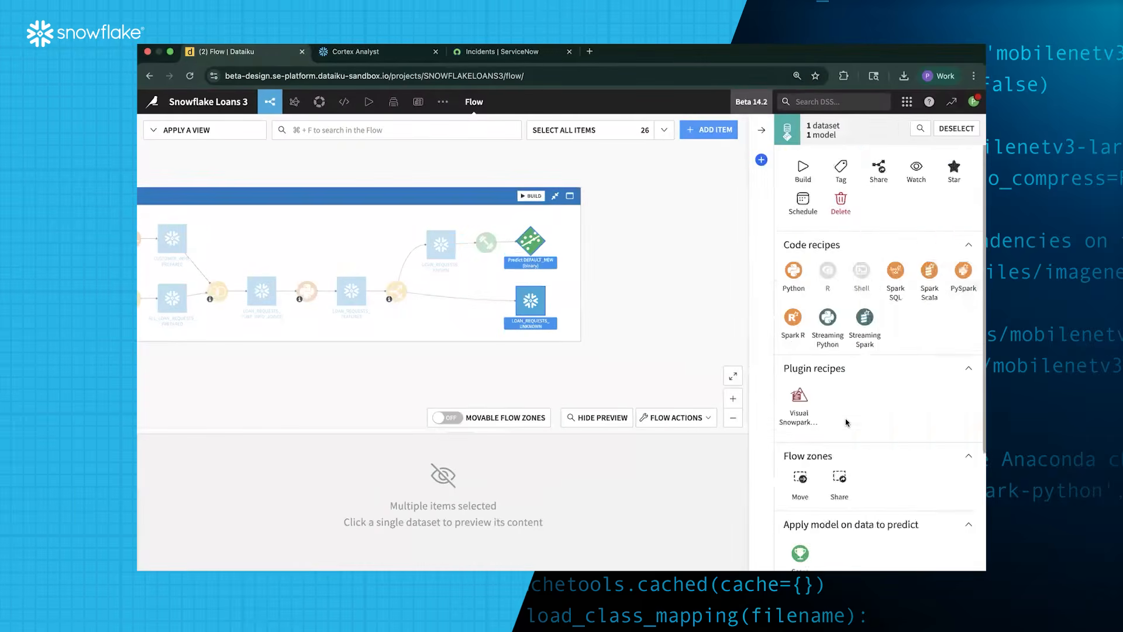
scroll(844, 424, down, 3)
click(800, 392)
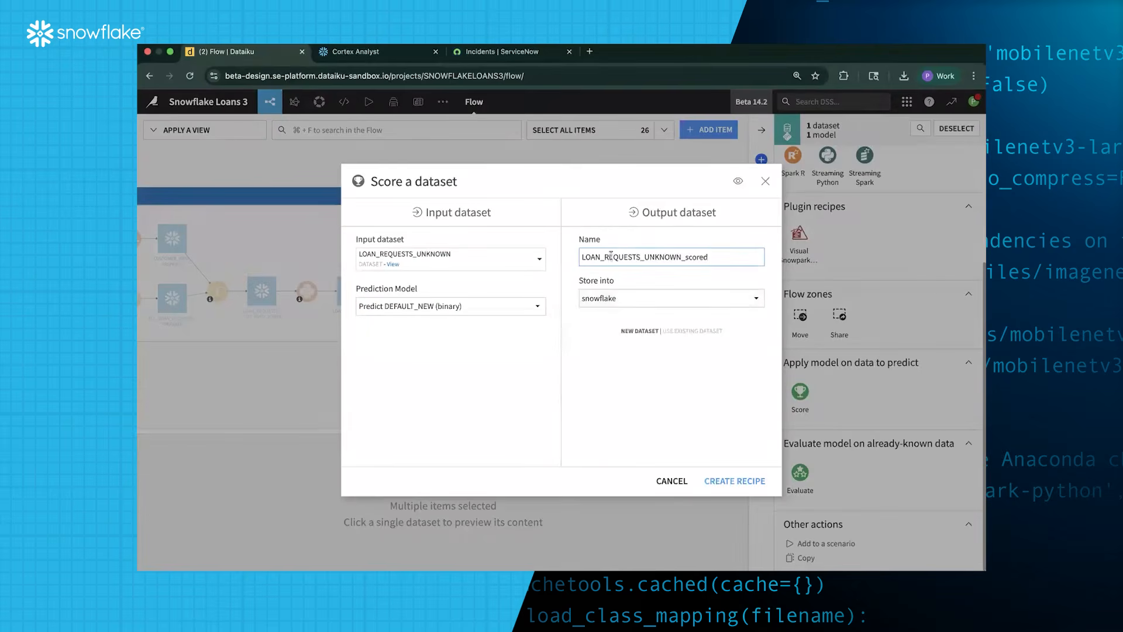
click(757, 480)
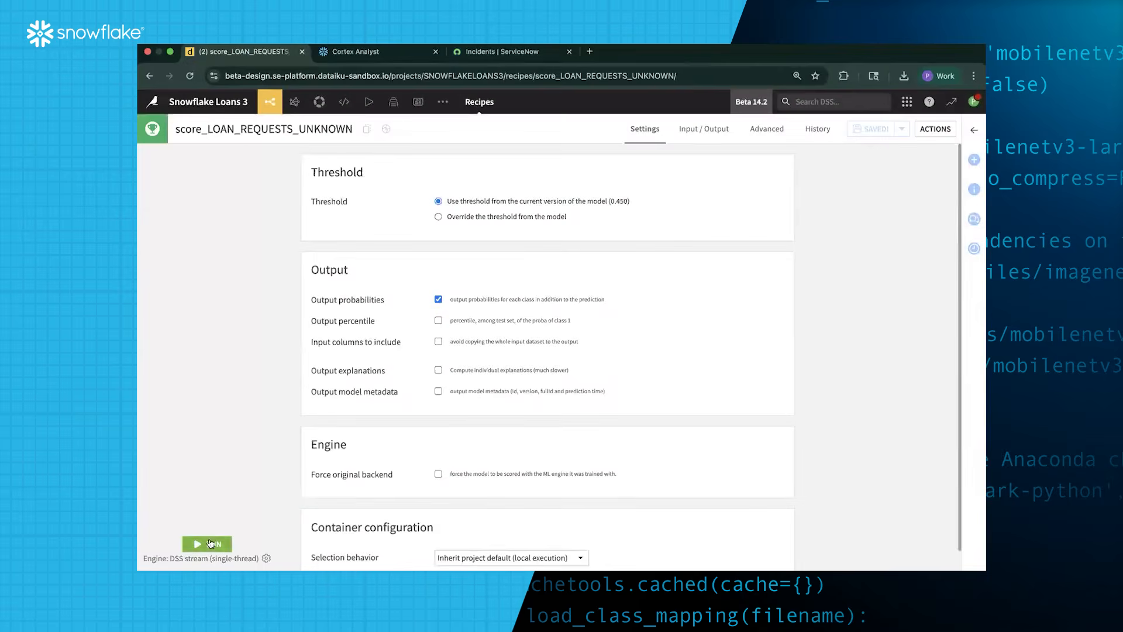
Switch the scoring recipe engine to In Database (Snowflake with Java UDF) and run it
click(266, 558)
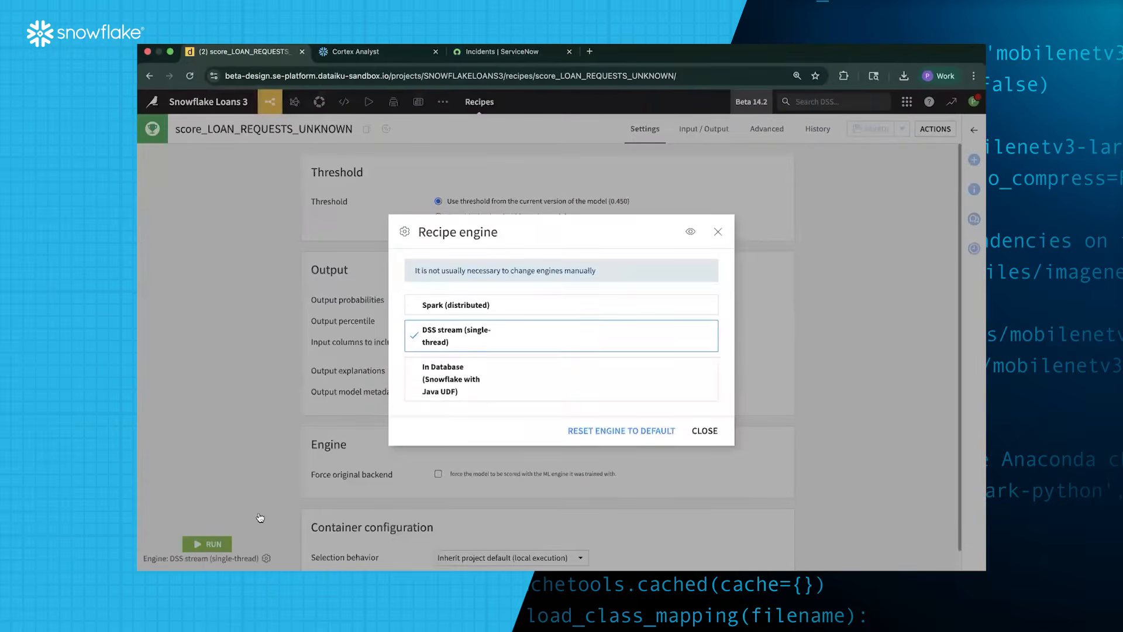
click(493, 377)
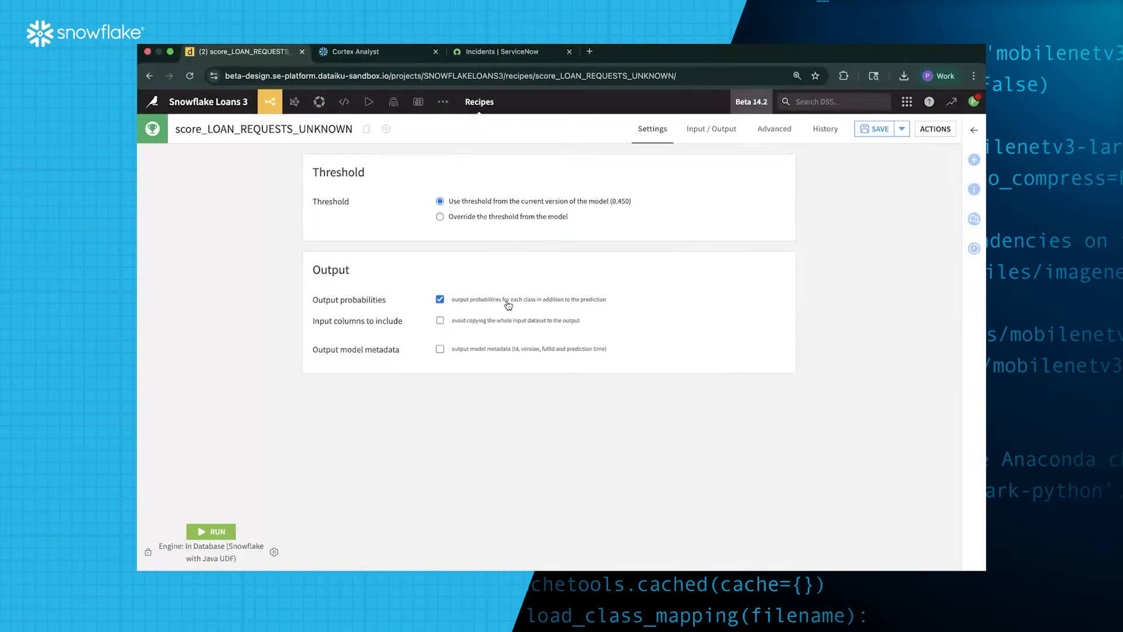
click(216, 532)
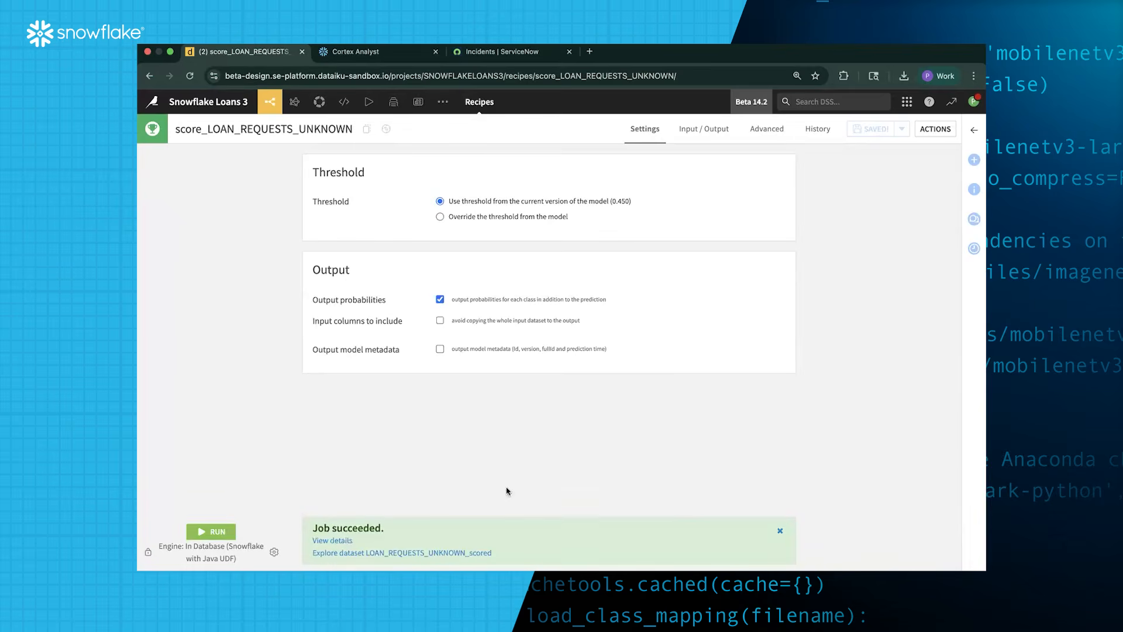
Back in the Flow, preview the predictions in LOAN_REQUESTS_UNKNOWN_scored, then hide the preview
click(270, 103)
click(276, 125)
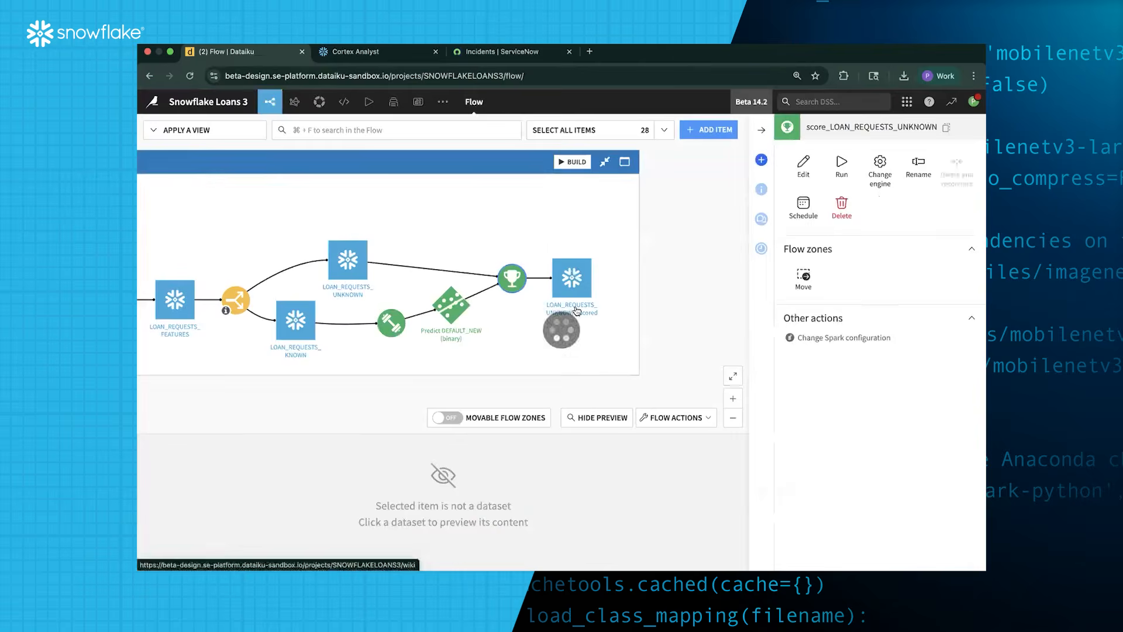
click(566, 285)
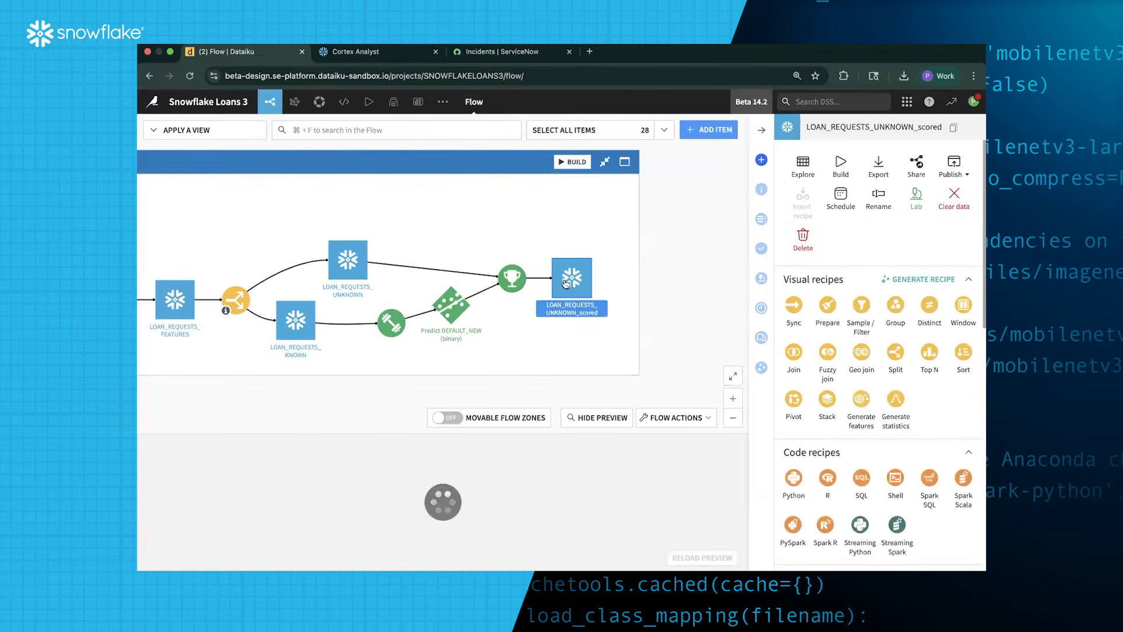
scroll(479, 495, right, 15)
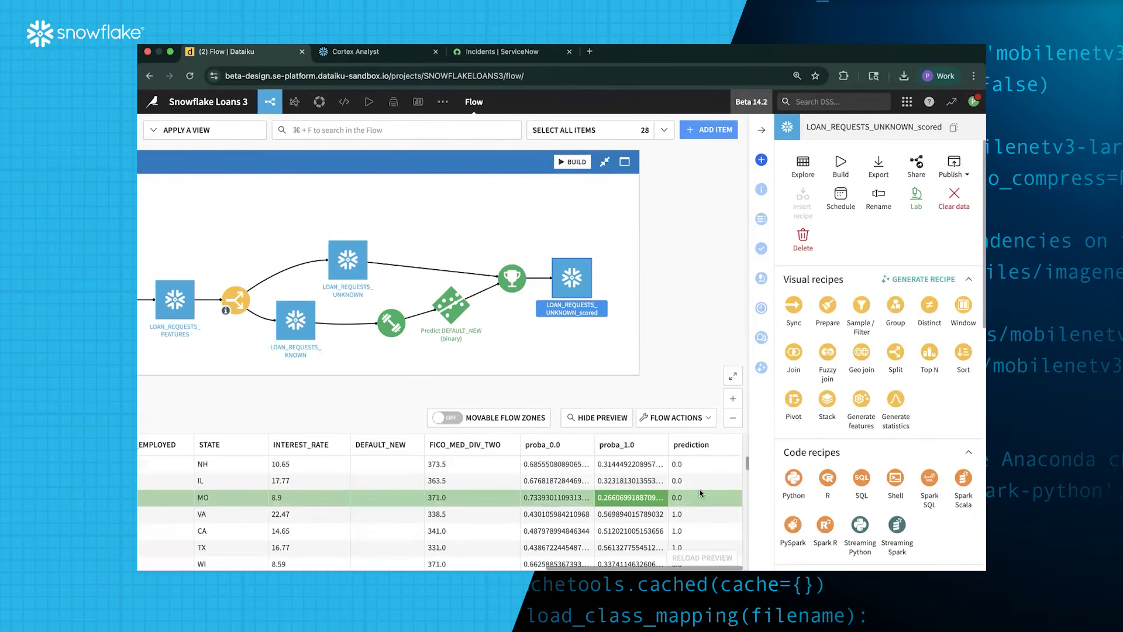
scroll(710, 498, down, 2)
scroll(713, 509, up, 2)
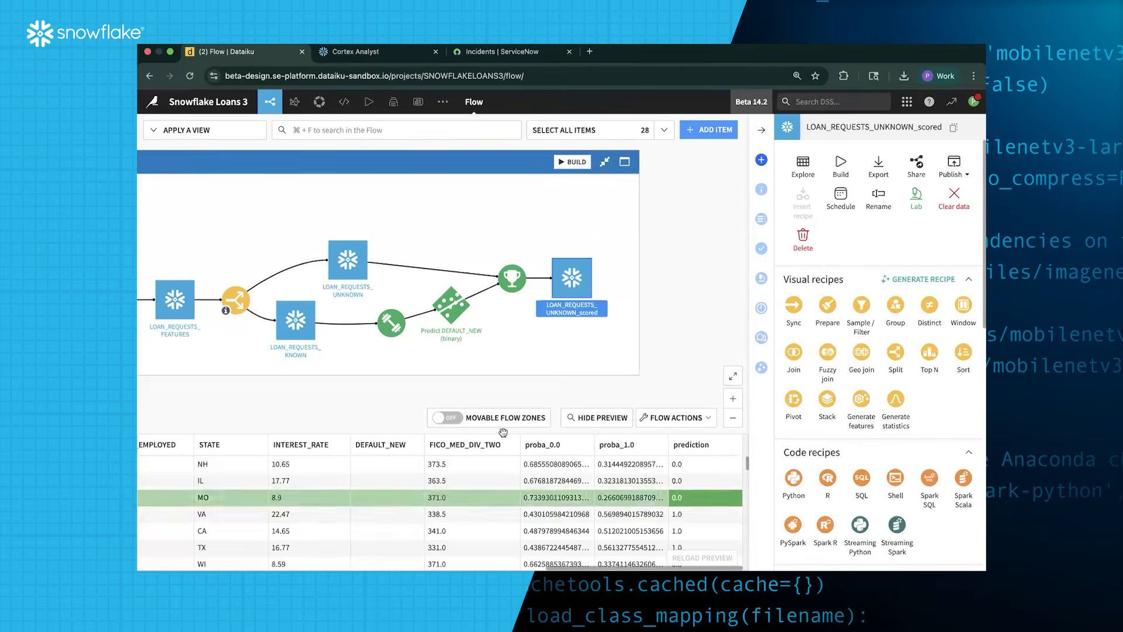
click(585, 417)
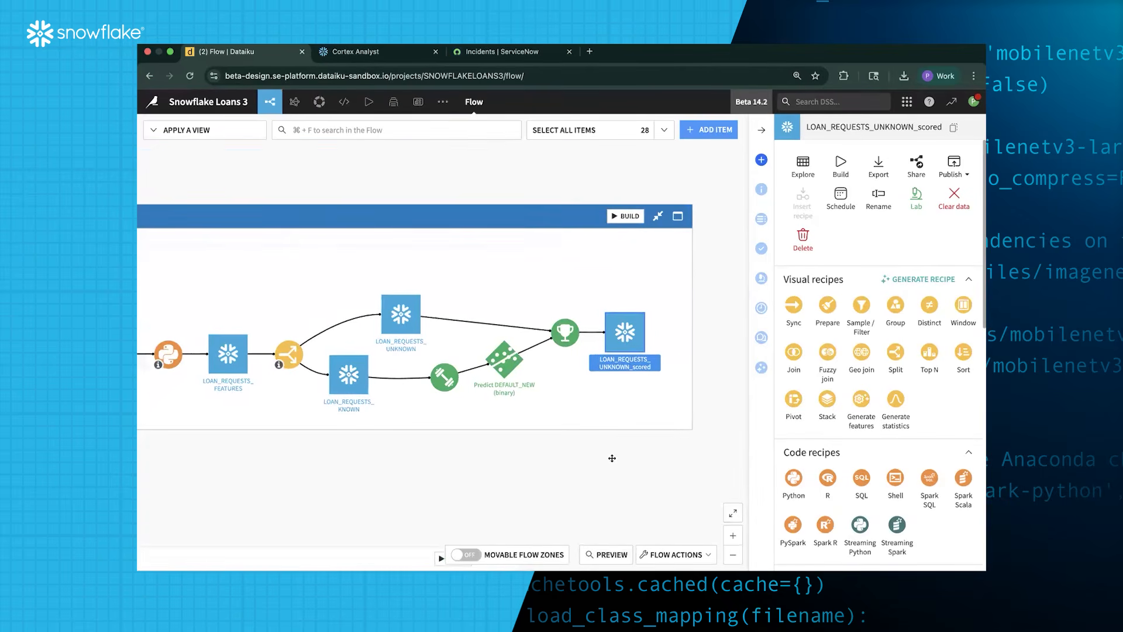
Go to the project's empty Agent Tools page and start a new agent tool
scroll(472, 286, down, 5)
scroll(435, 311, up, 6)
scroll(435, 312, down, 5)
scroll(425, 297, right, 3)
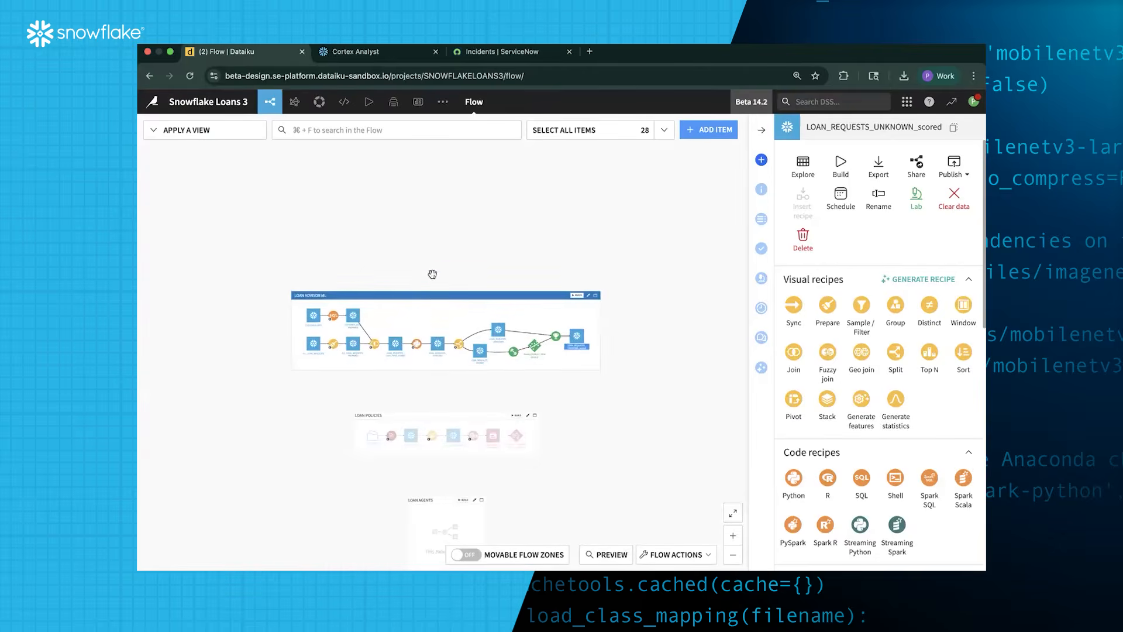
scroll(409, 226, up, 3)
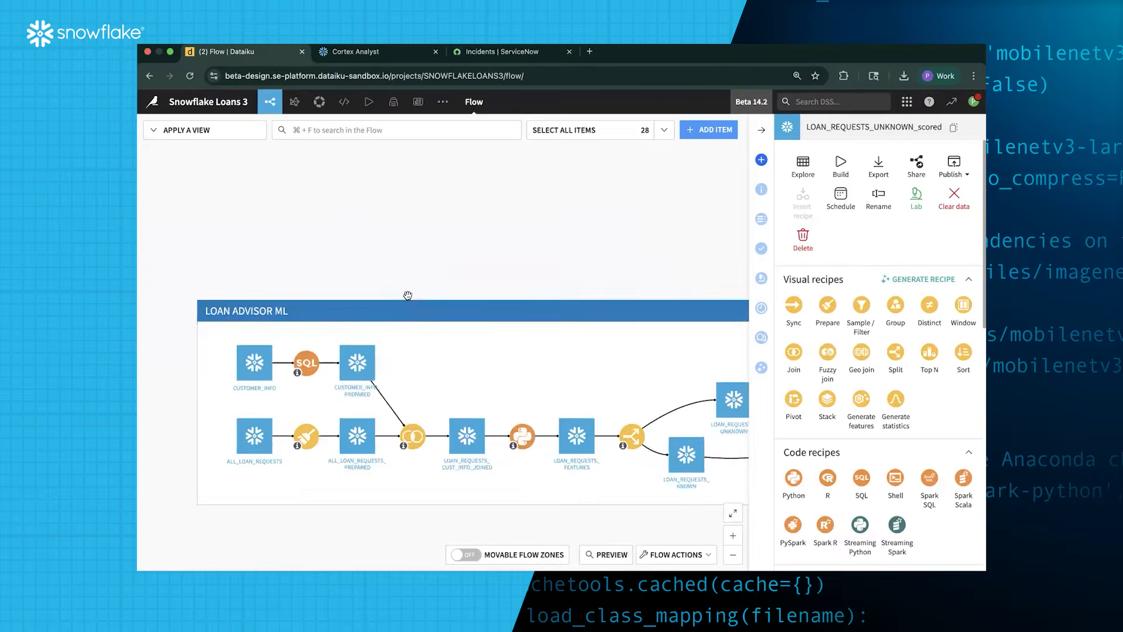
scroll(353, 208, up, 3)
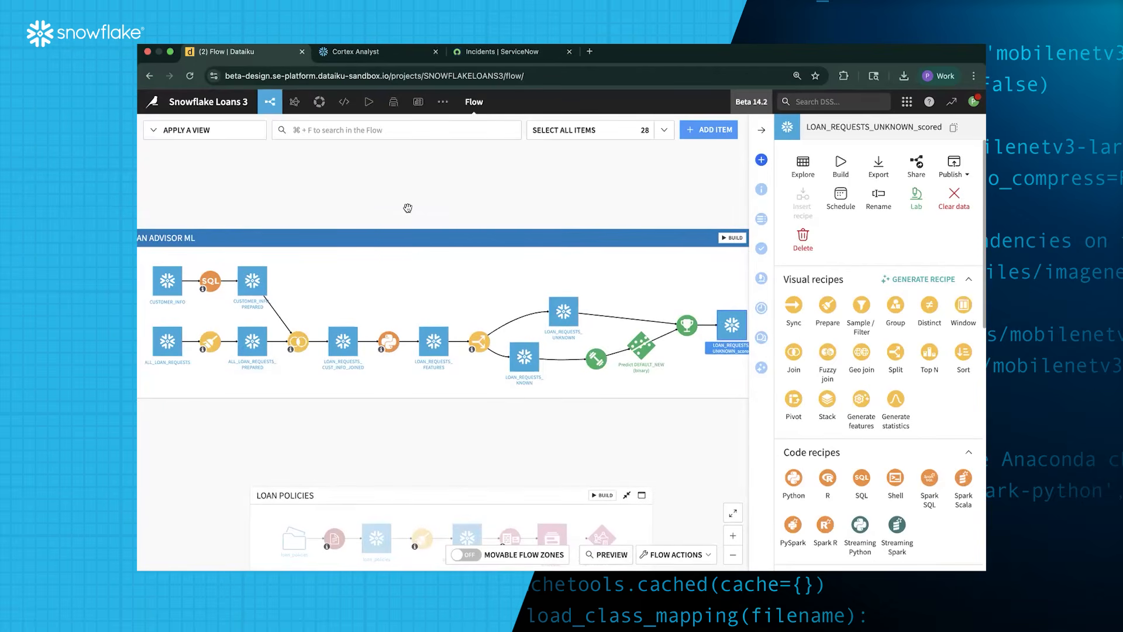
mouse_move(294, 113)
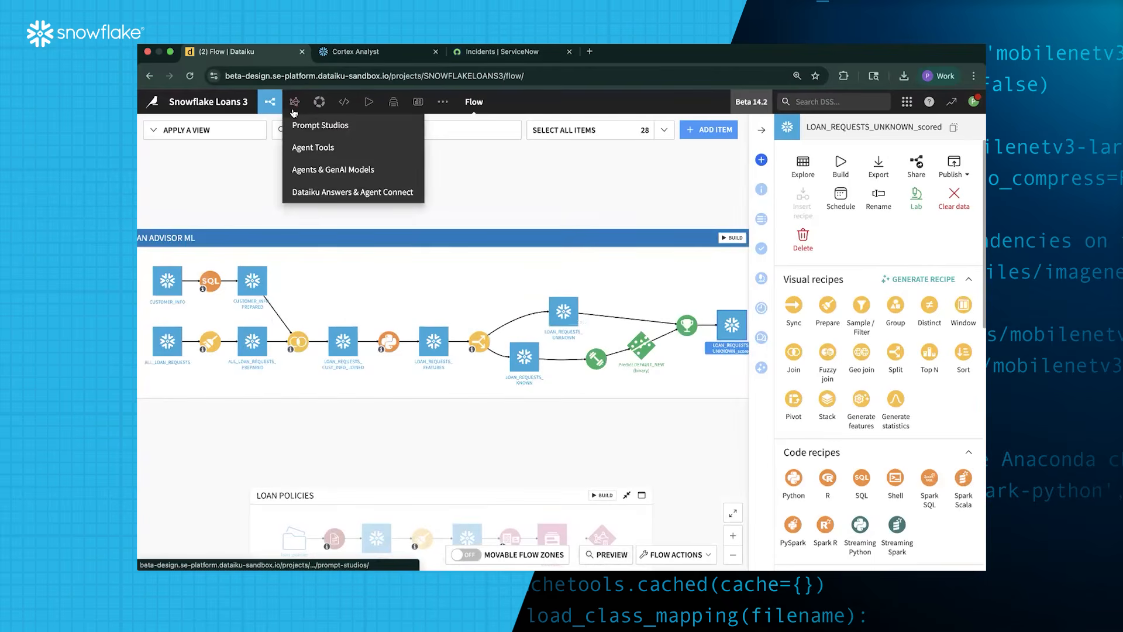
click(326, 150)
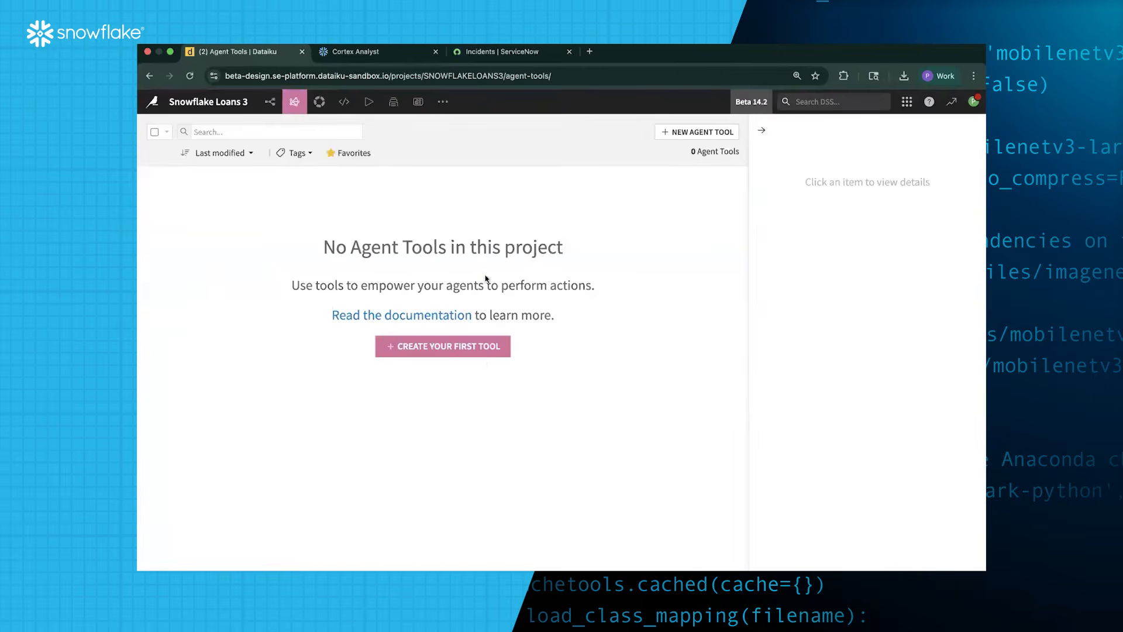
click(481, 351)
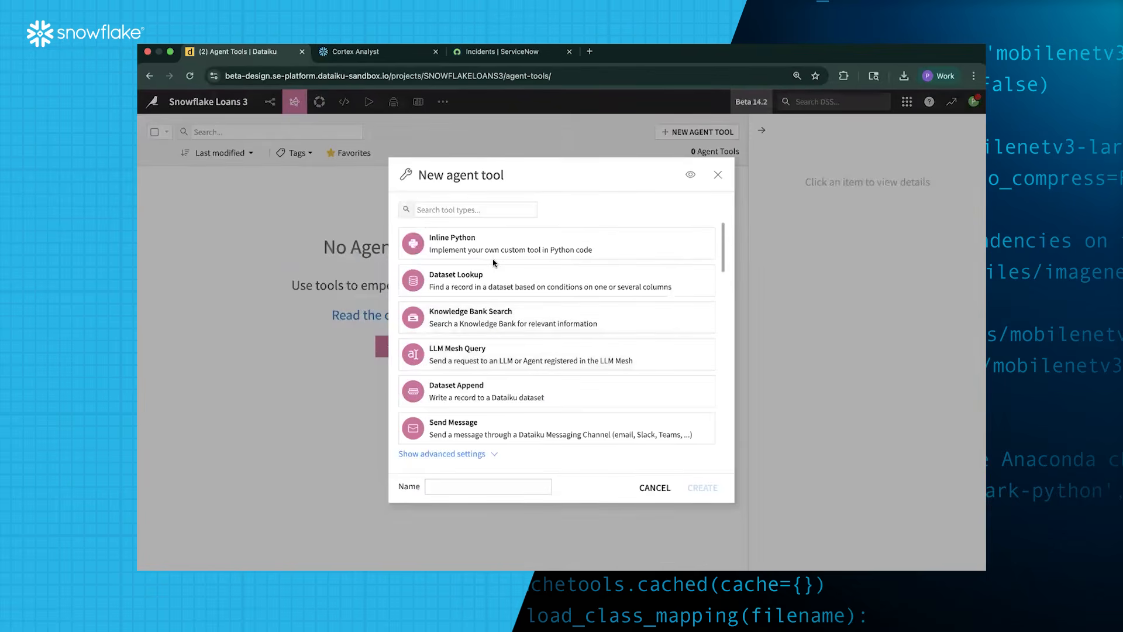
Pick the Snowflake Cortex Analyst type and create it as 'Snowflake Cortex Analyst - Lookup Loan Stats'
scroll(499, 326, down, 3)
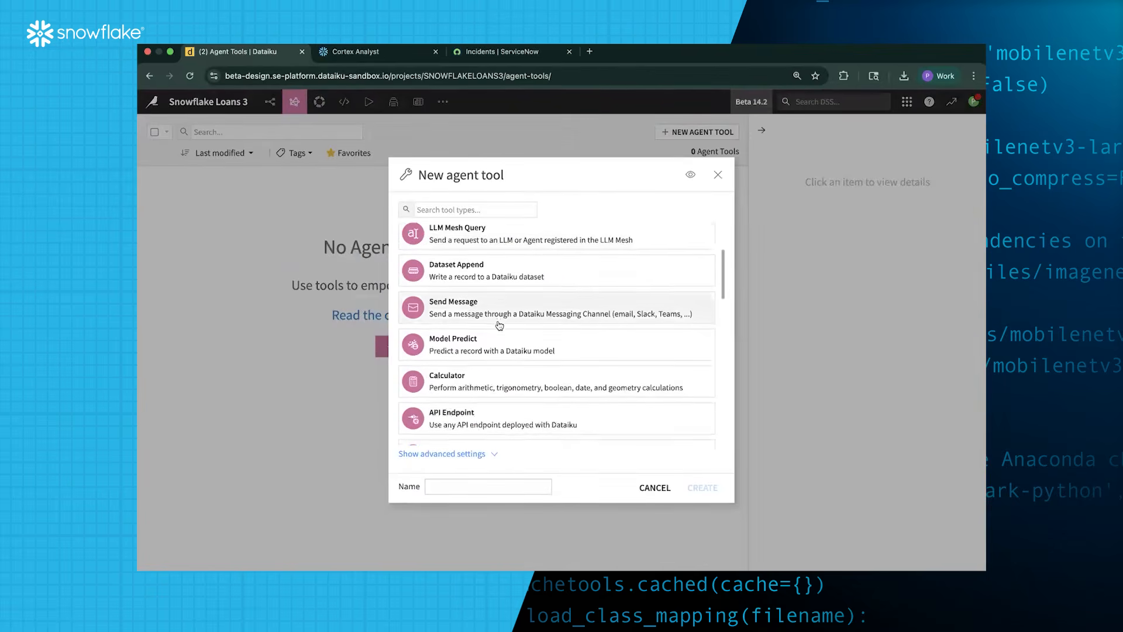
scroll(499, 325, down, 5)
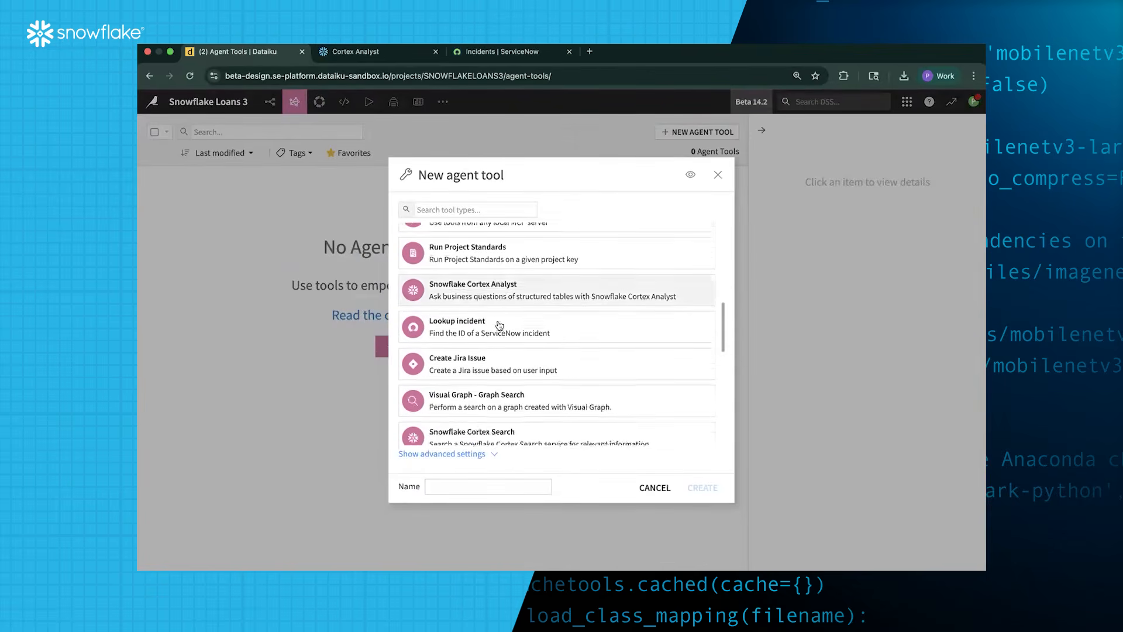
scroll(509, 319, up, 5)
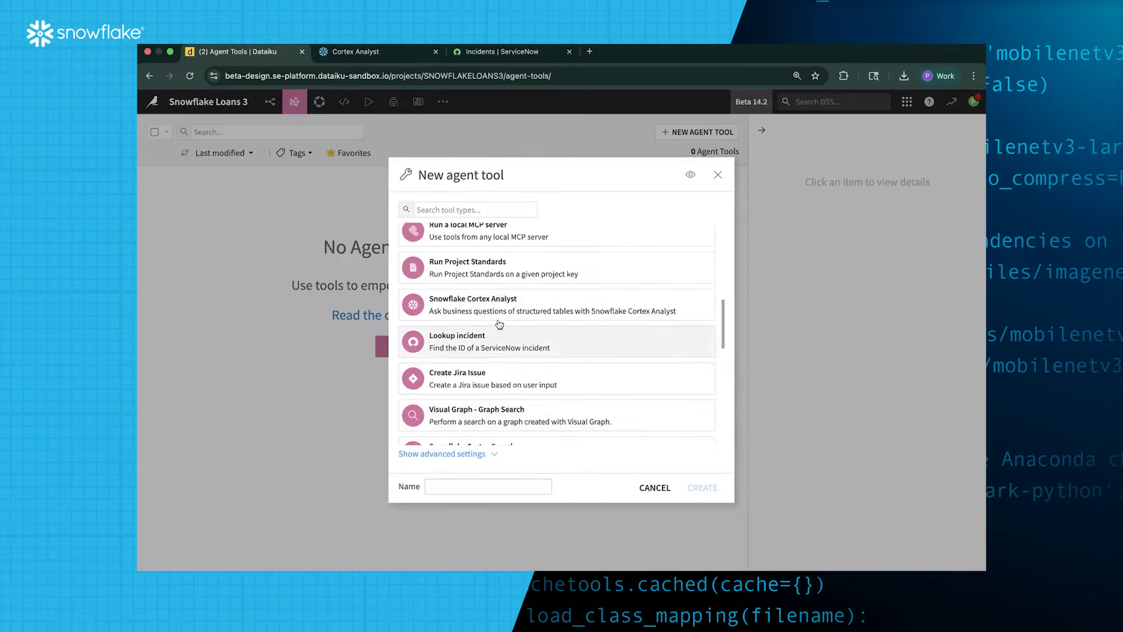
click(517, 313)
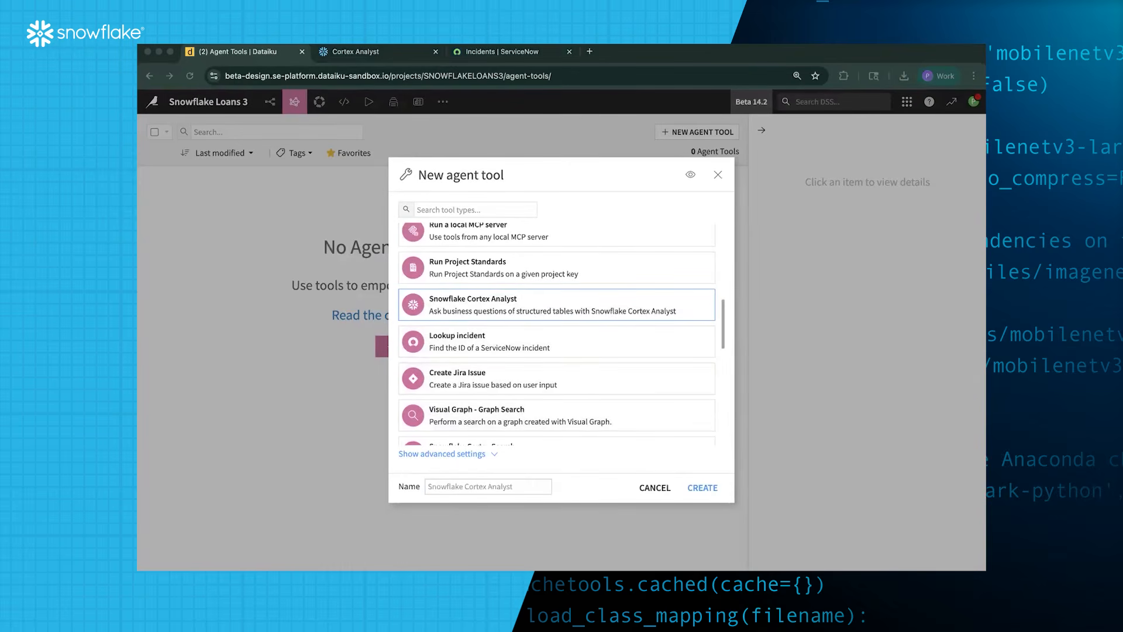
click(450, 493)
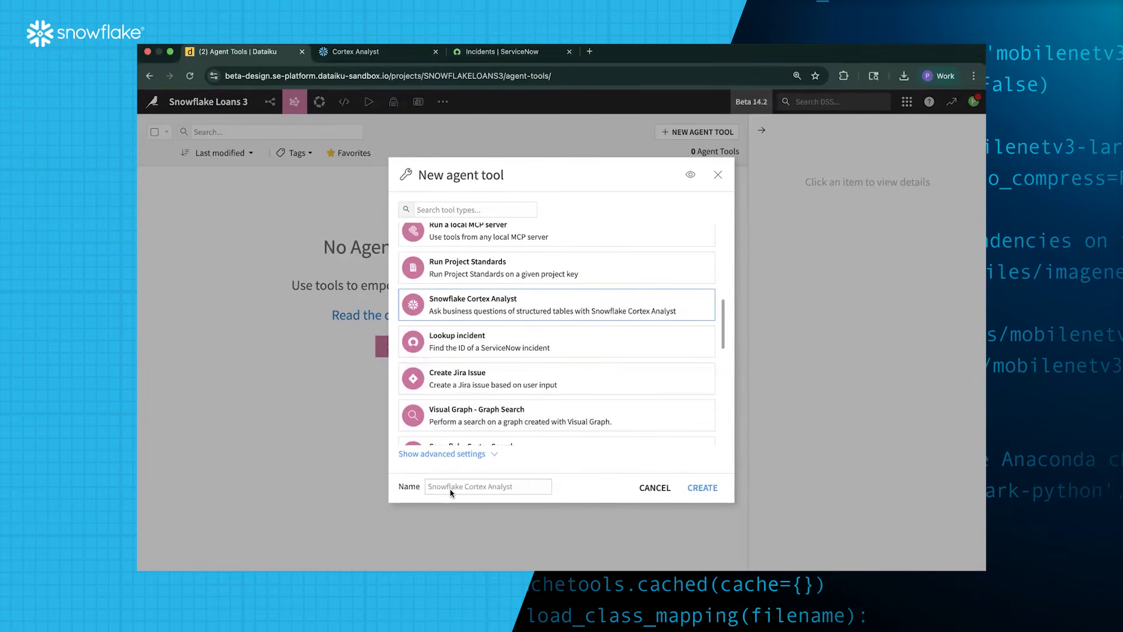
click(455, 486)
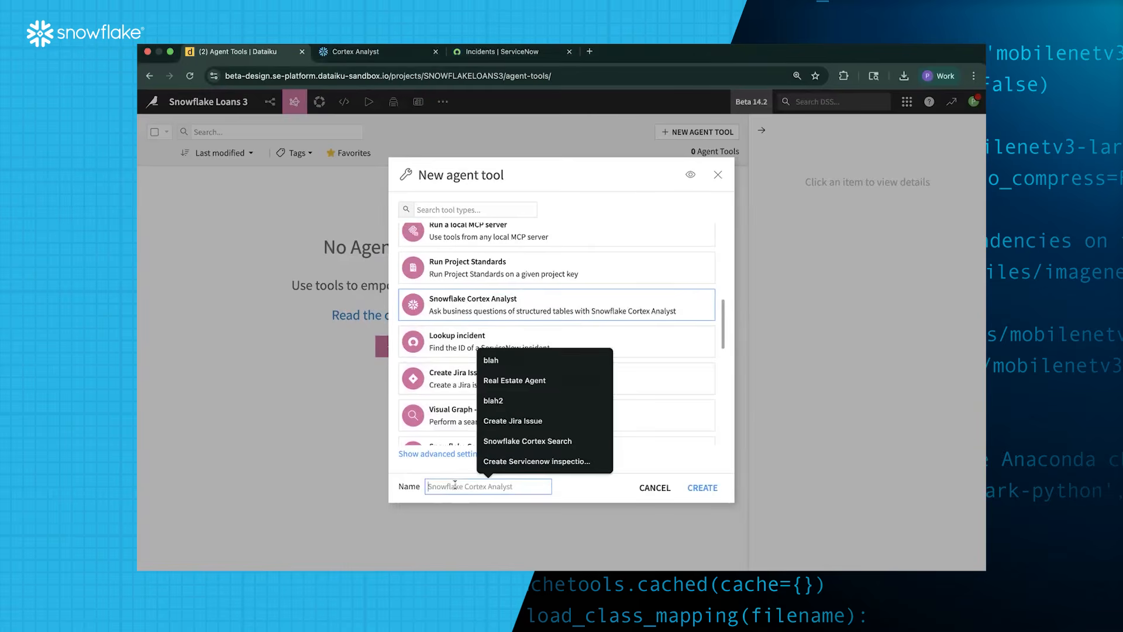
text(Snowflake Cortex Analyst)
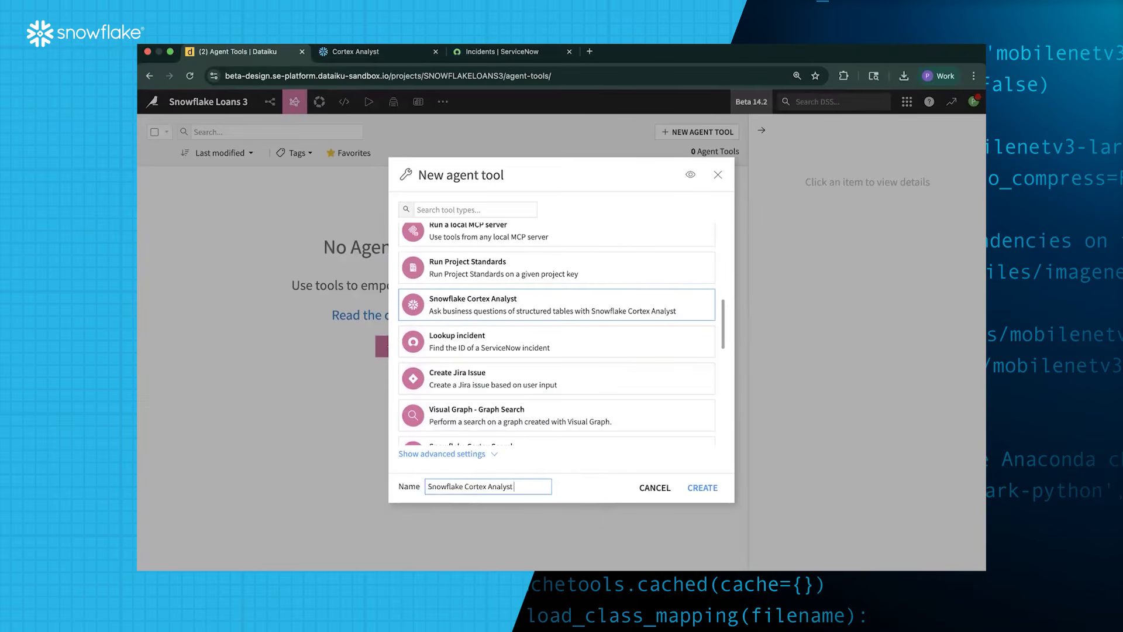
text( - Lookup Loan Stats)
click(708, 489)
Set the tool's connection to snowflake and paste in the semantic model file path
click(350, 242)
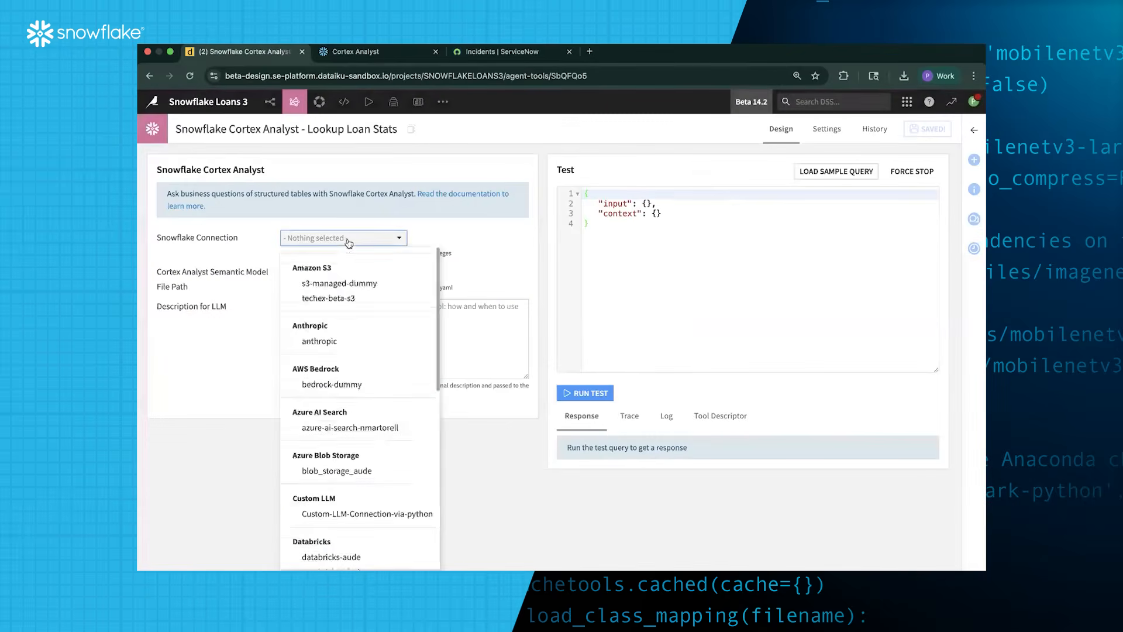
scroll(356, 319, down, 6)
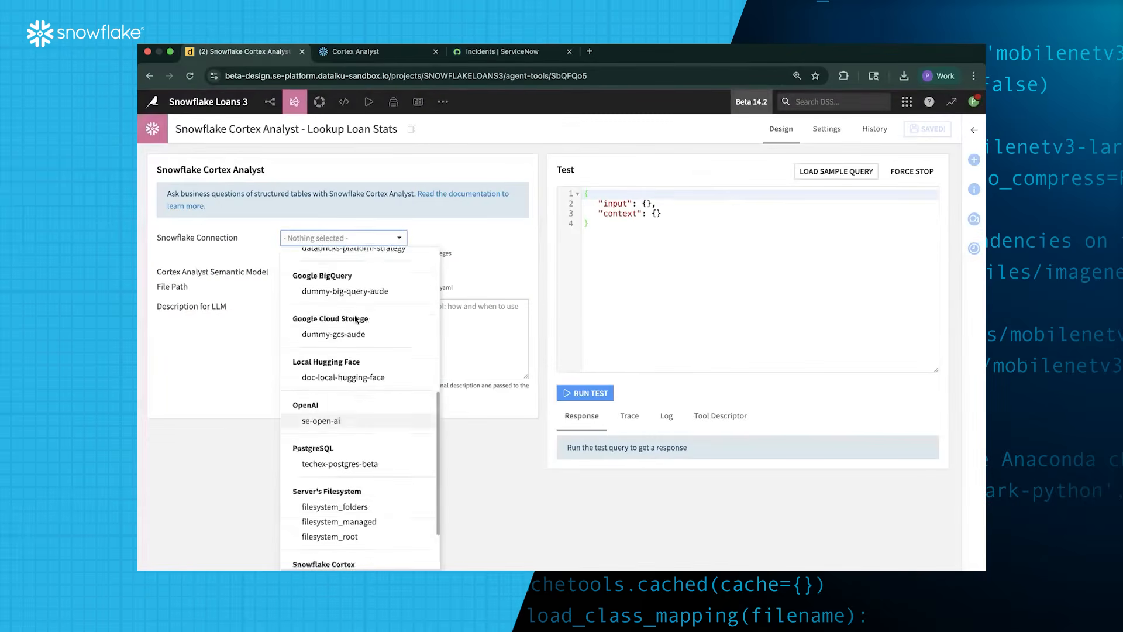
scroll(356, 319, down, 2)
click(345, 562)
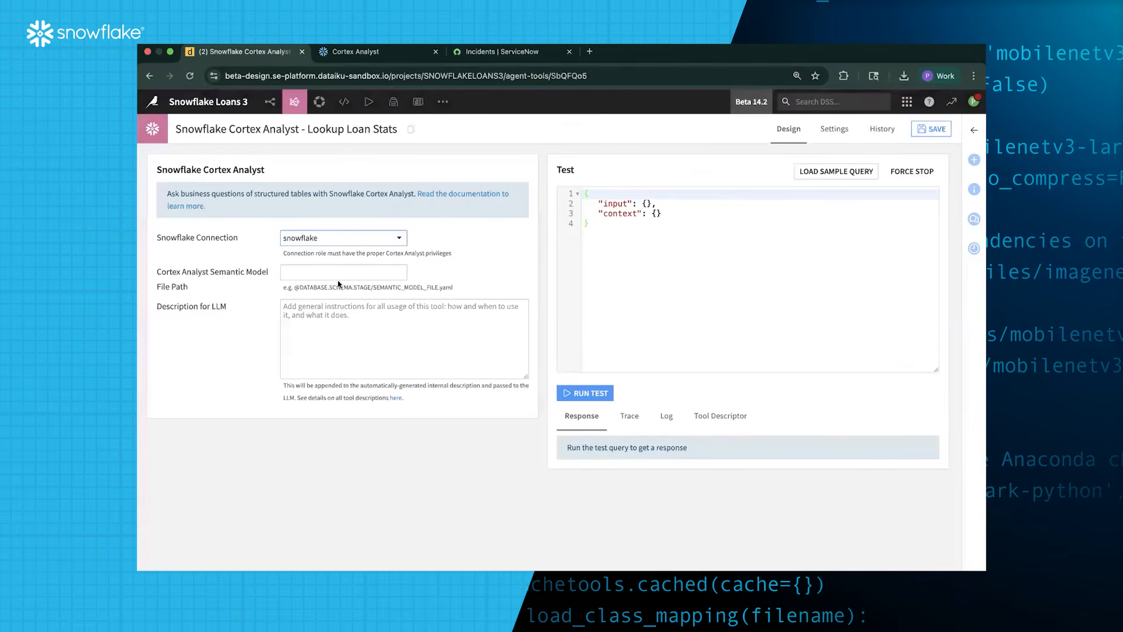
key(super+Tab)
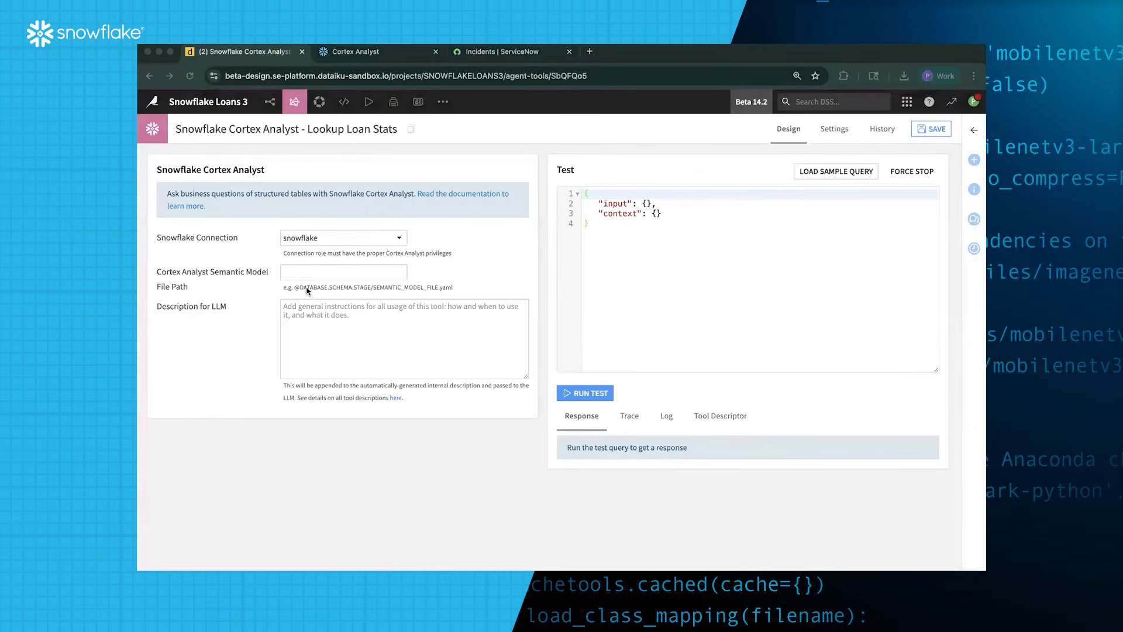
click(326, 273)
key(super+v)
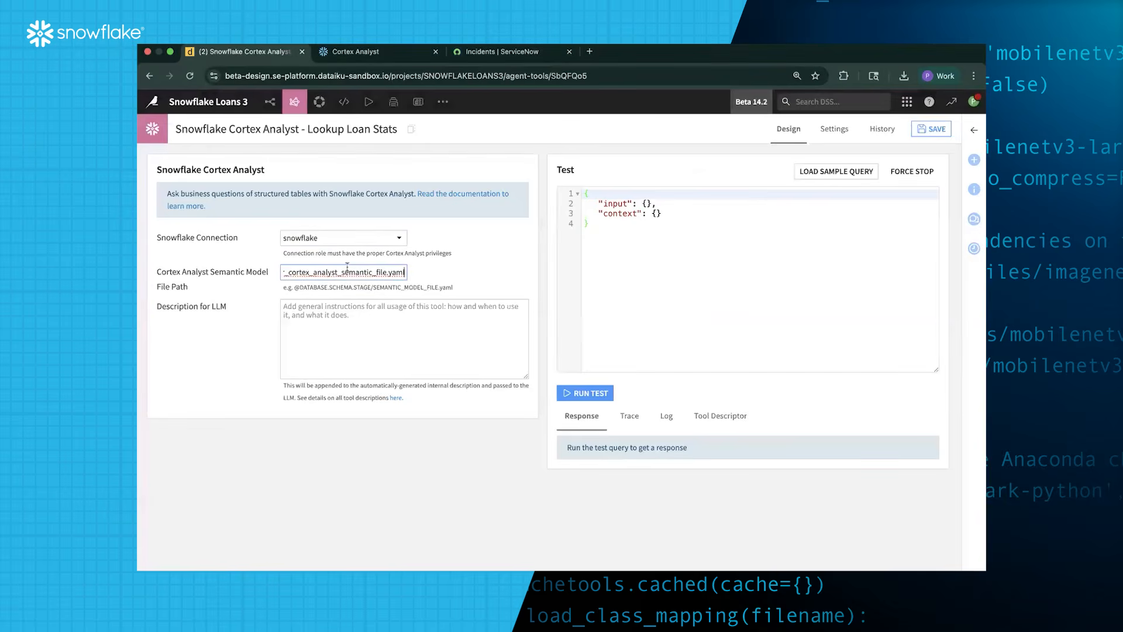
Check loan_advisor_cortex_analyst_semantic_file.yaml in Snowflake's semantic models list
click(386, 53)
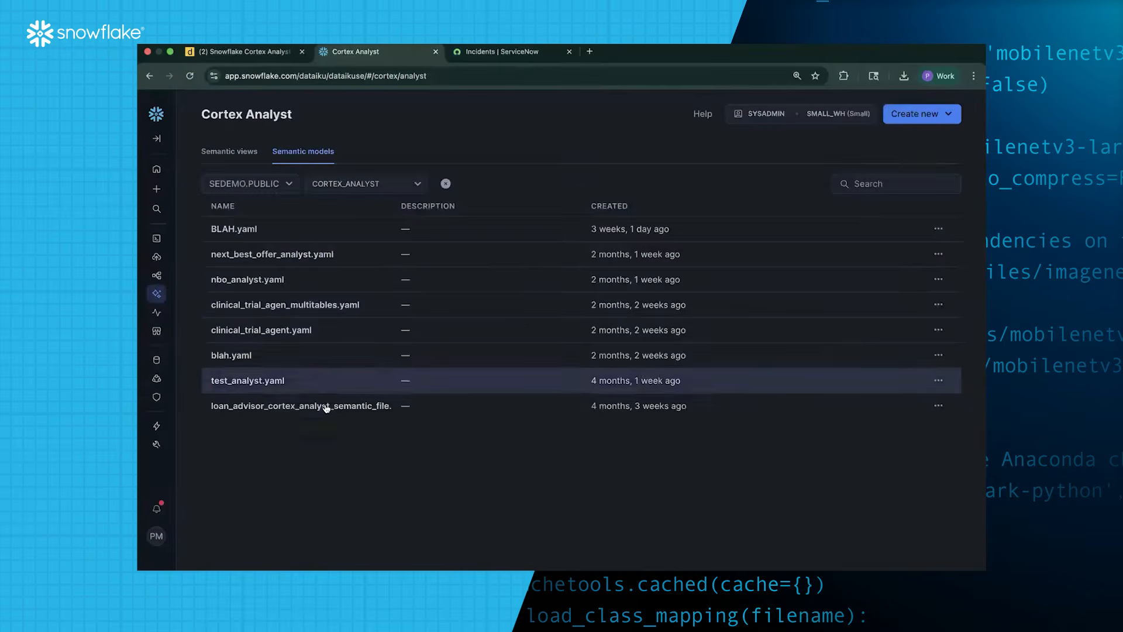
click(390, 405)
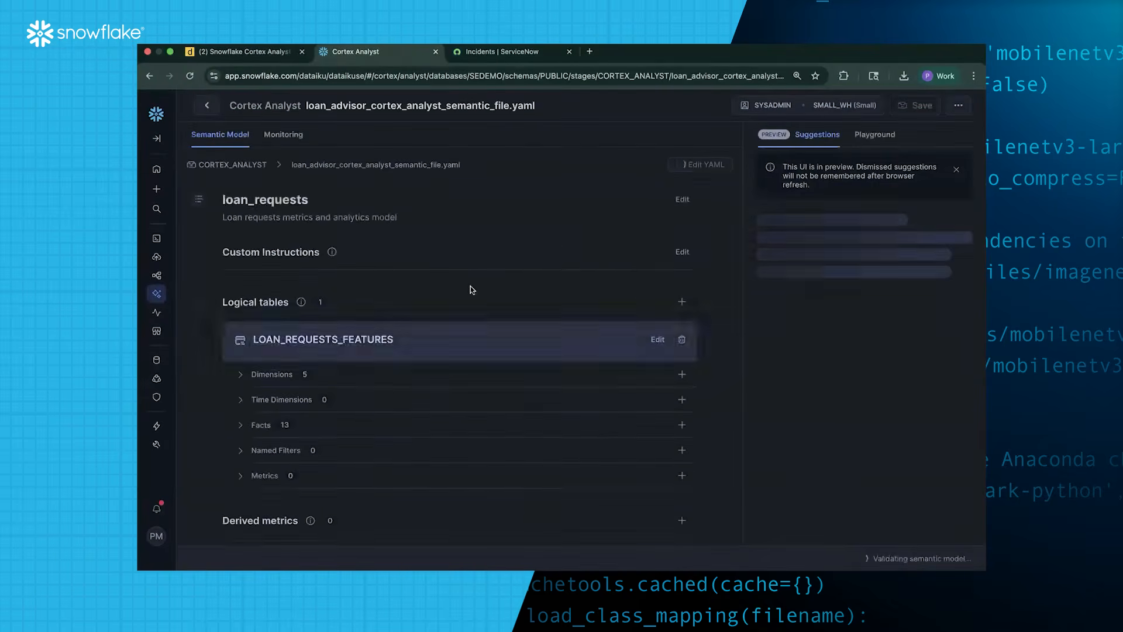
scroll(449, 364, down, 3)
scroll(448, 365, down, 1)
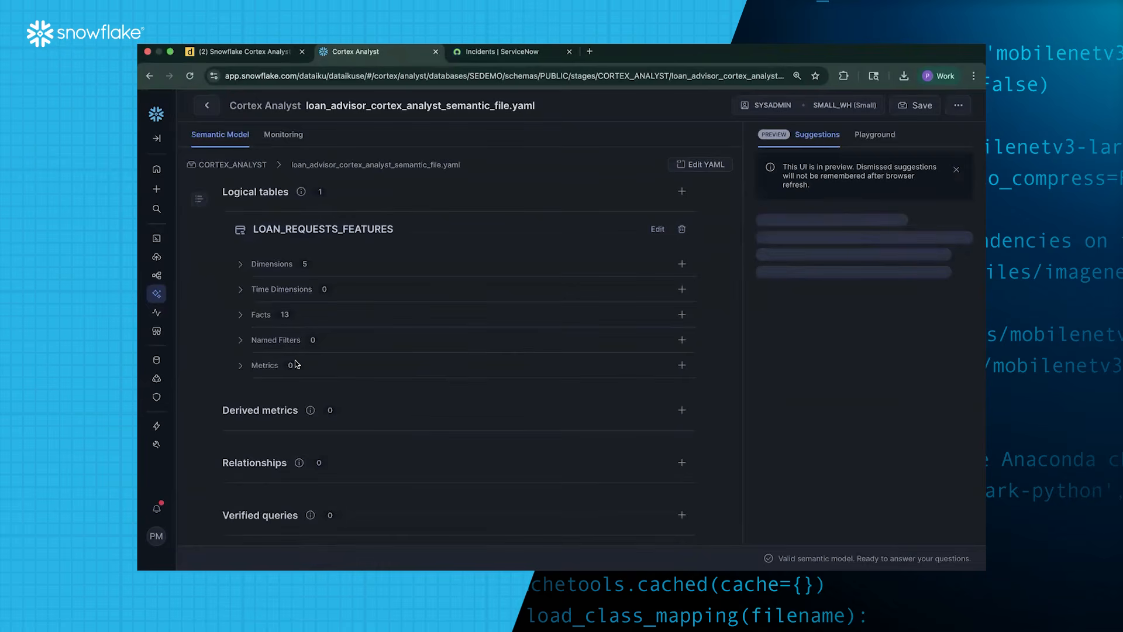
Paste the loan-status-by-customer-ID description for the LLM into Lookup Loan Stats and save
click(263, 56)
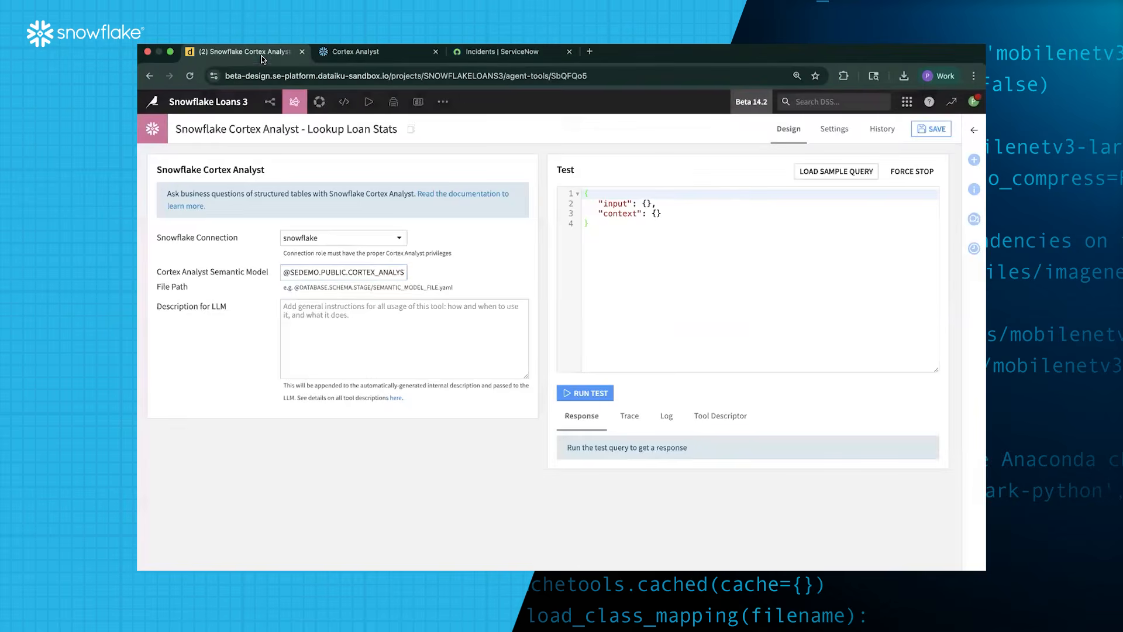
key(super+Tab)
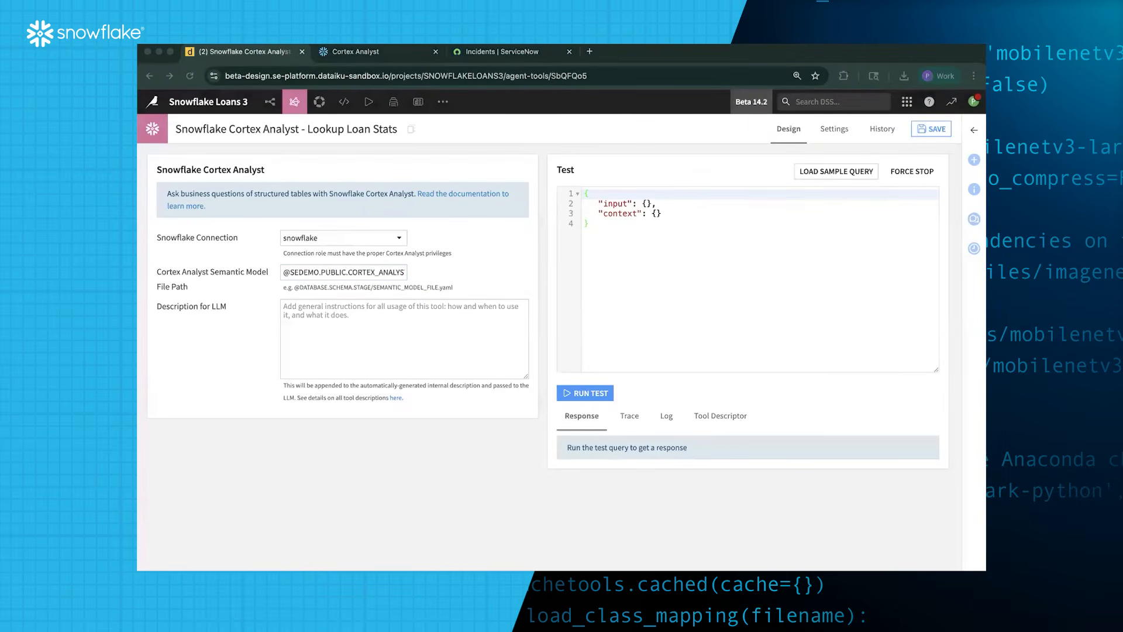
key(super+Tab)
click(398, 322)
text(Use this tool to get information on a customer based on their ID.  The returned information should tell us whether their loan application is already approved or if it's pending based on the STATUS column.)
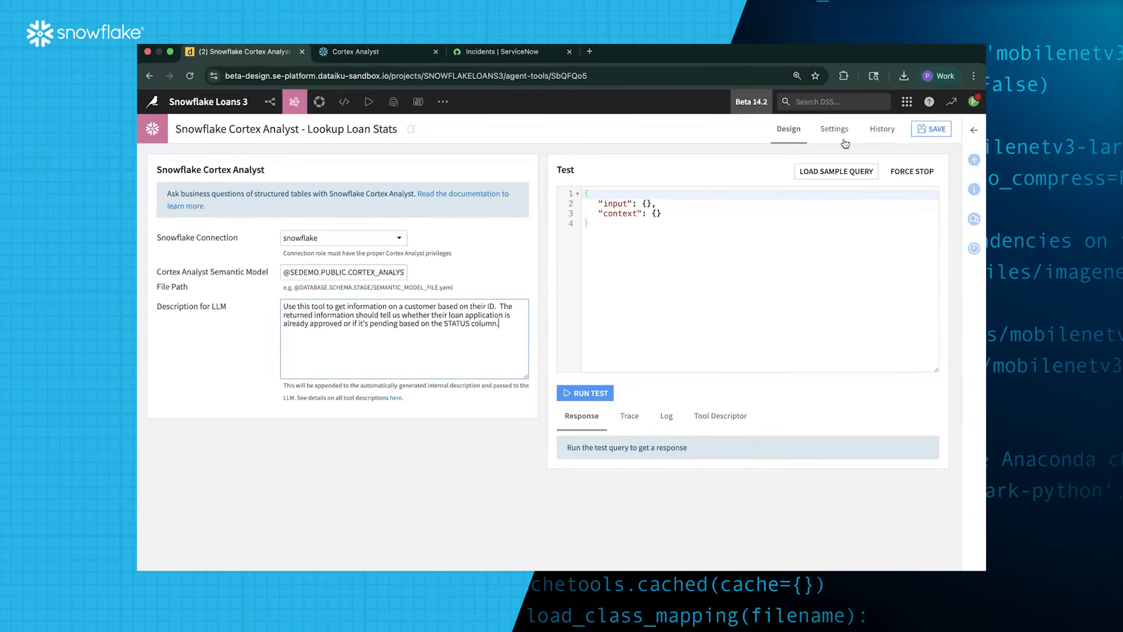
click(933, 130)
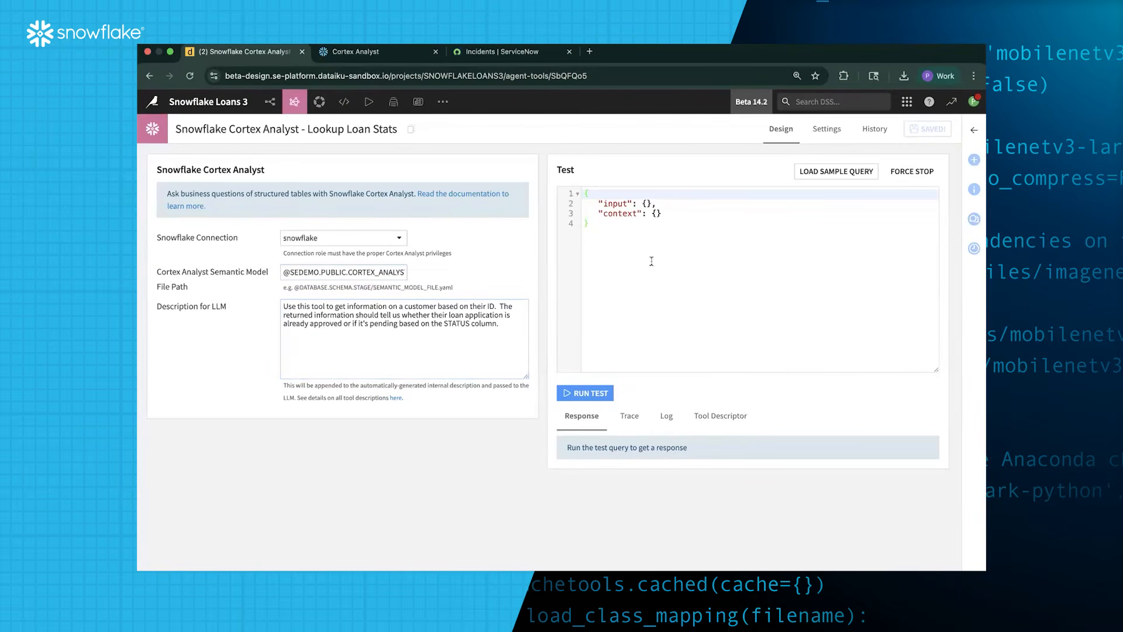
From Agent Tools, create a Snowflake Cortex Search tool named 'Cortex Search - Lookup Loan Policies'
mouse_move(298, 108)
click(332, 148)
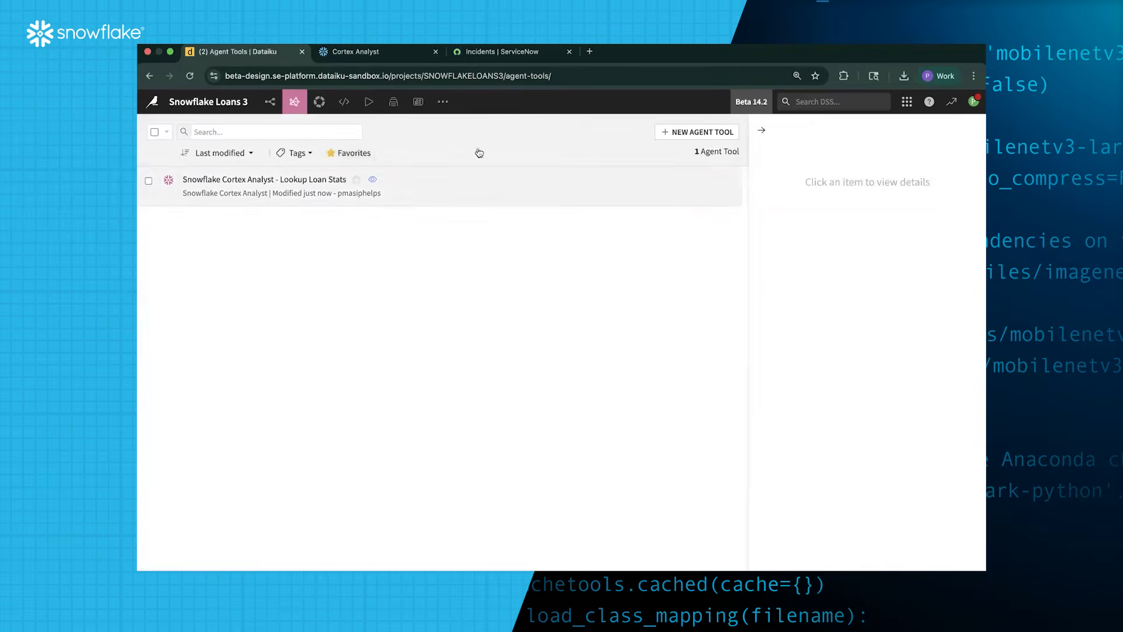
click(688, 135)
scroll(501, 363, down, 5)
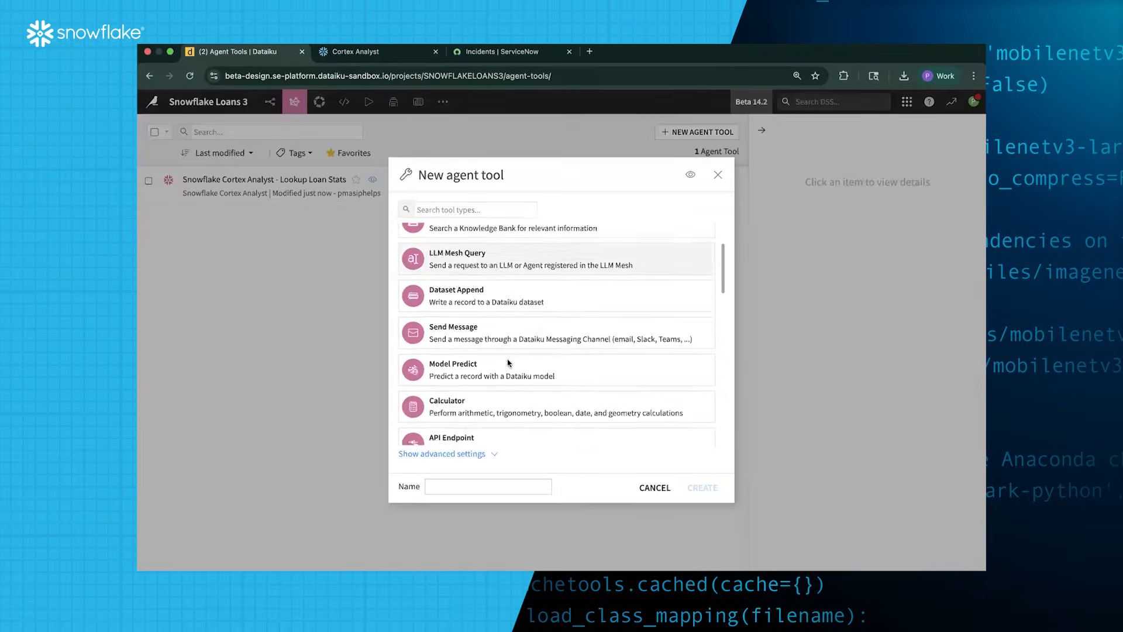
scroll(508, 364, down, 1)
scroll(486, 349, down, 3)
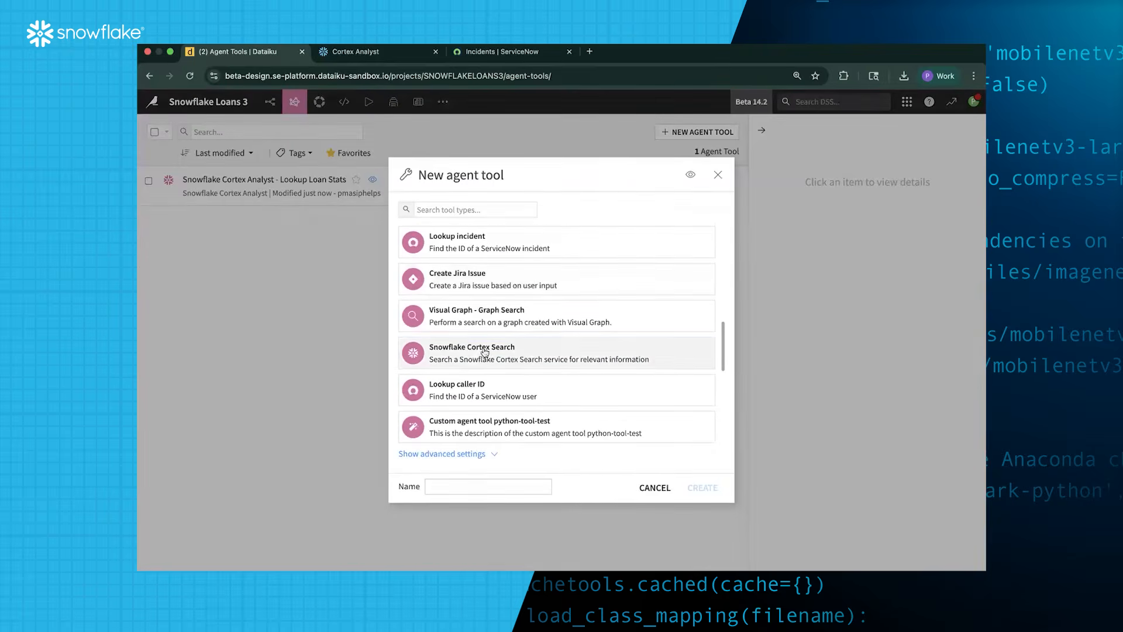
click(479, 354)
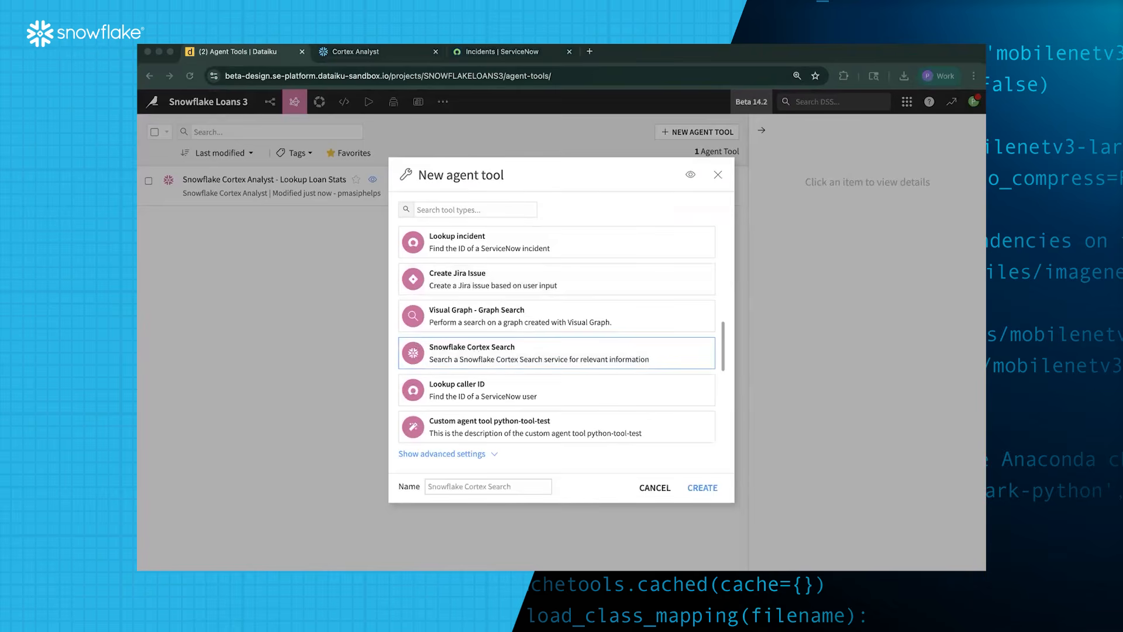
click(460, 492)
click(464, 488)
text(Corte)
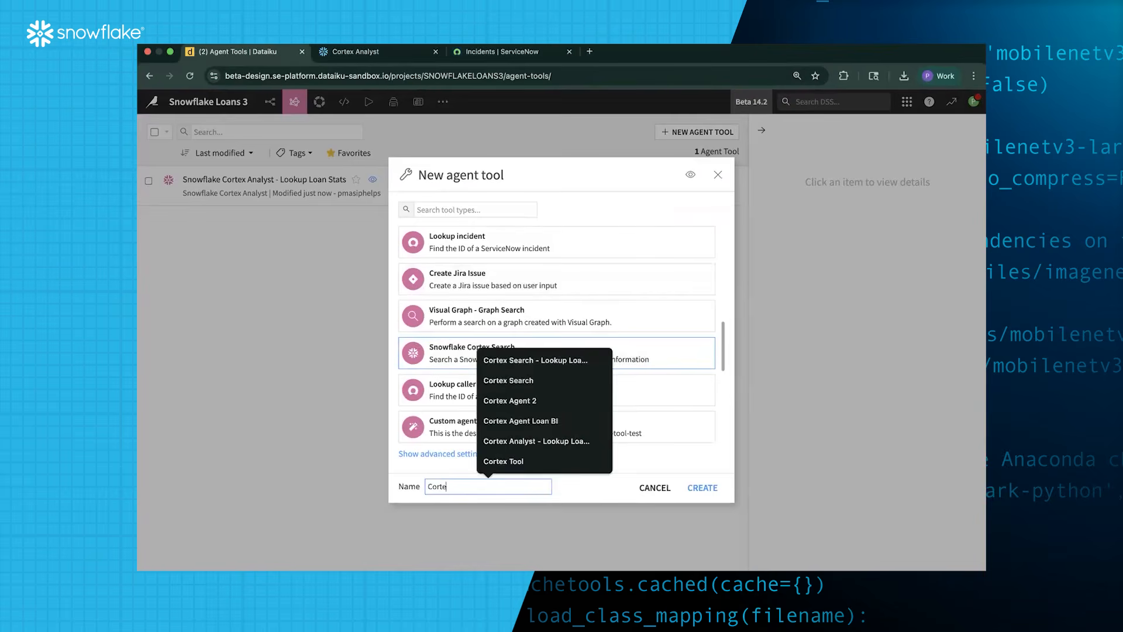
text(x Search - Lookup Loan Pol)
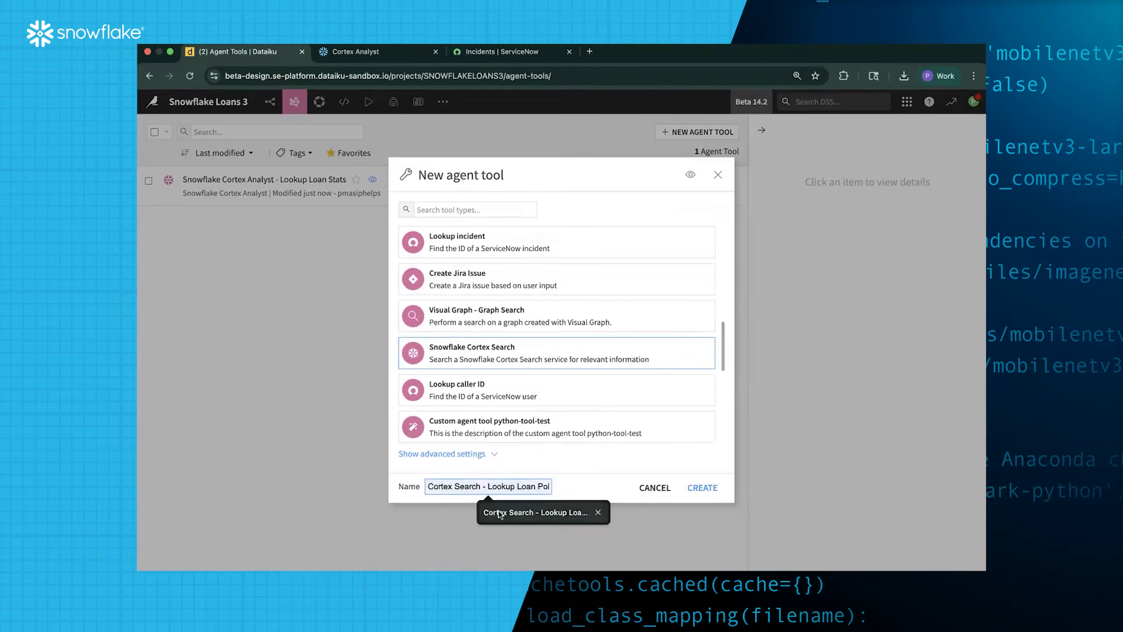
click(507, 512)
click(710, 495)
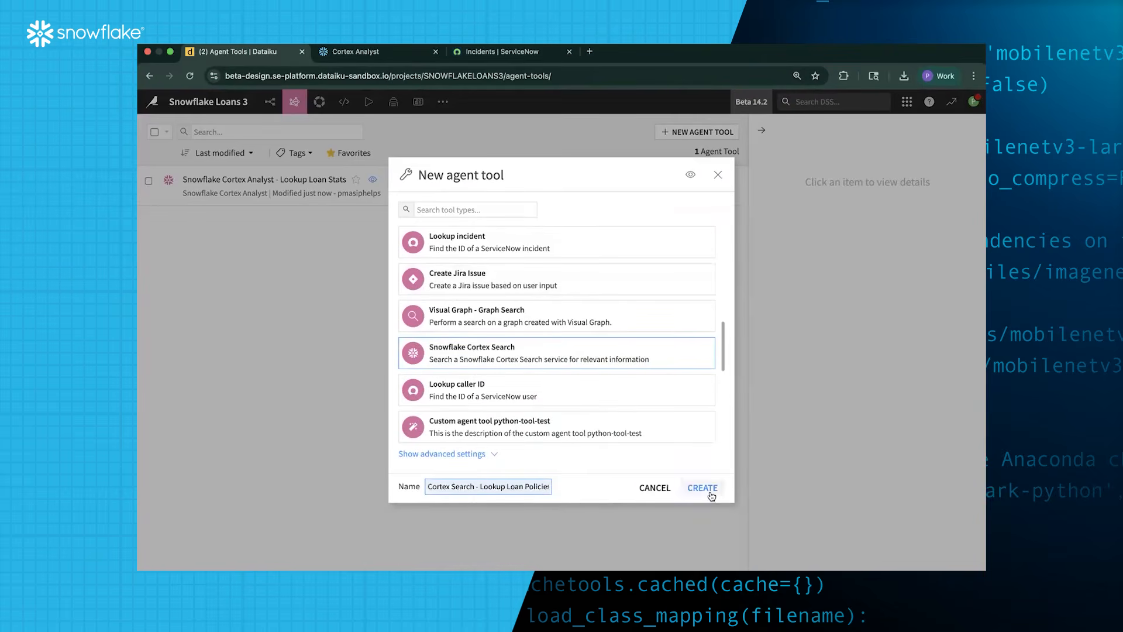
Use the snowflake connection with search database SEDEMO and schema PUBLIC
click(349, 244)
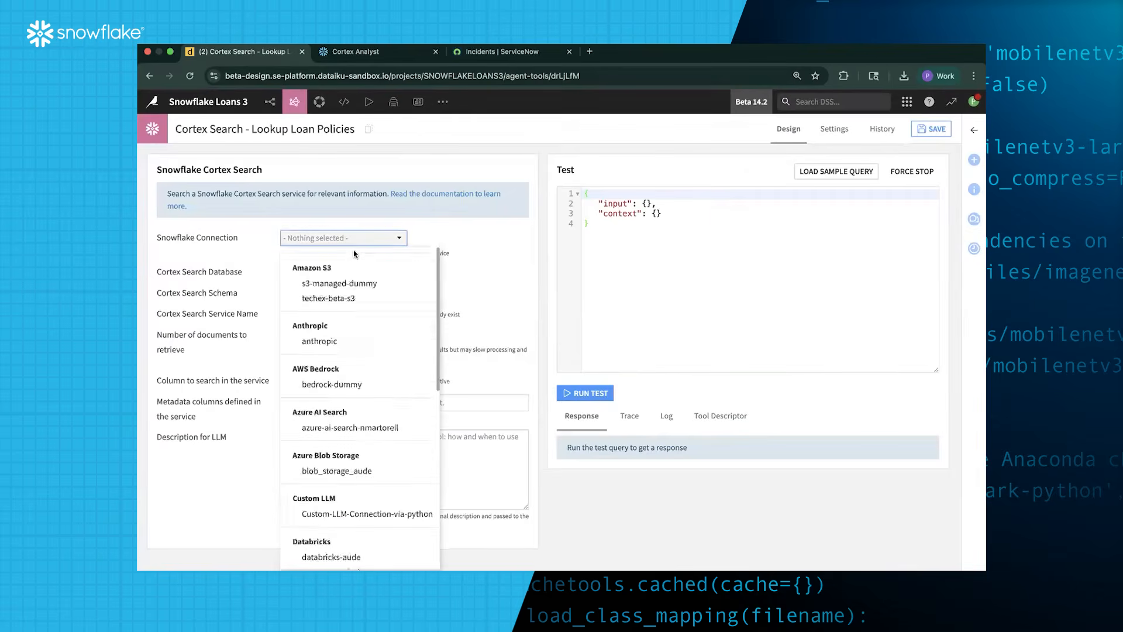
scroll(360, 351, down, 10)
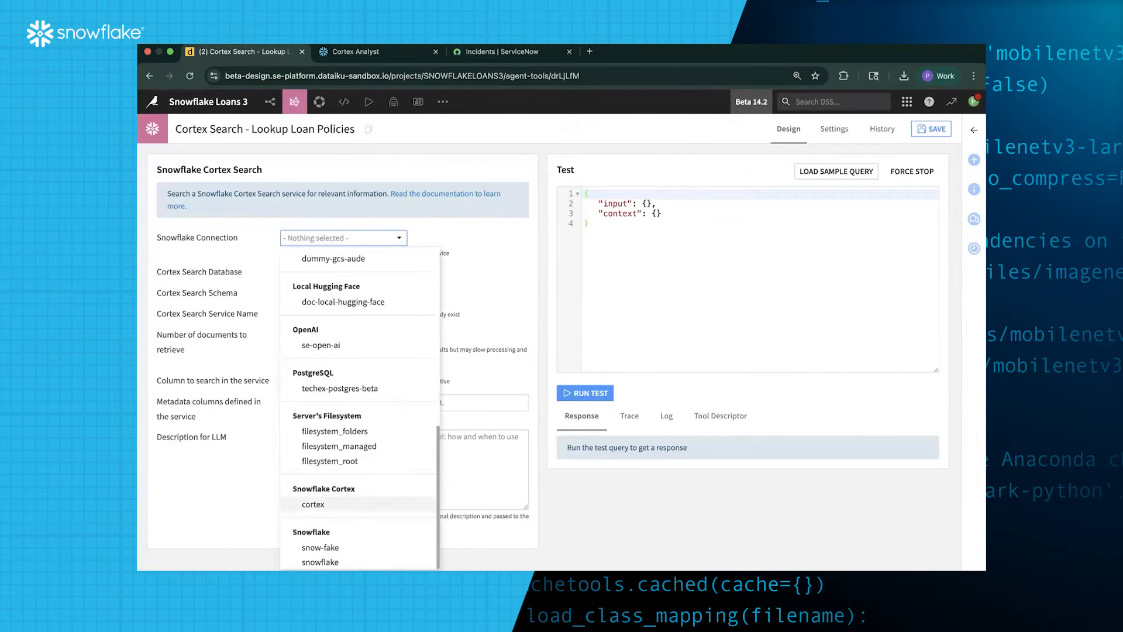
click(321, 562)
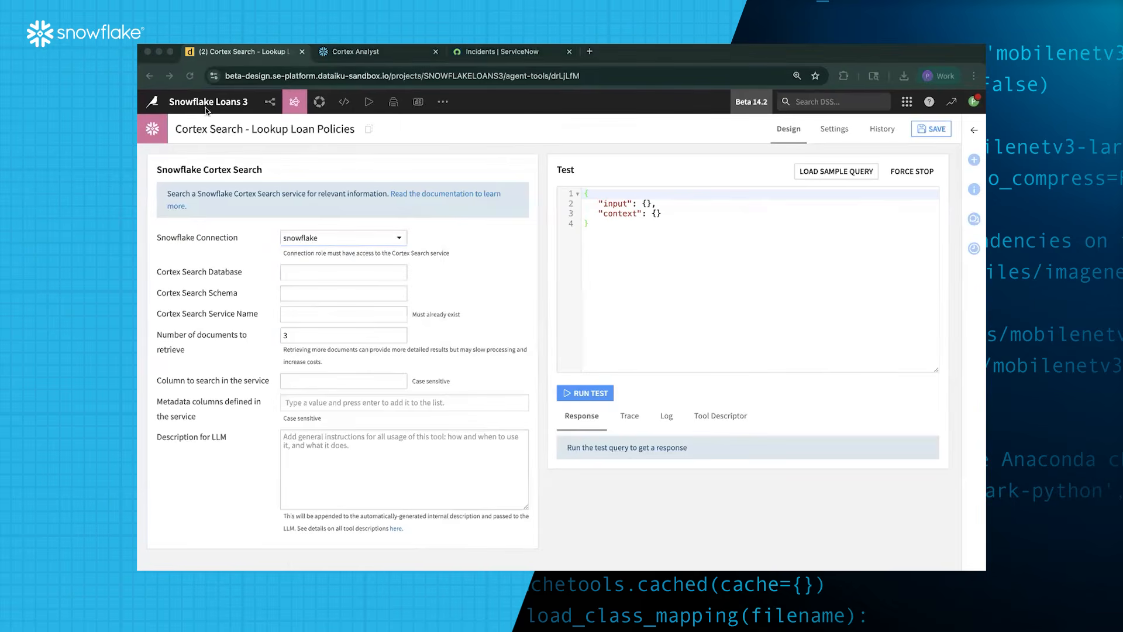
click(358, 272)
text(SEDEMO)
key(Tab)
text(PUBLIC)
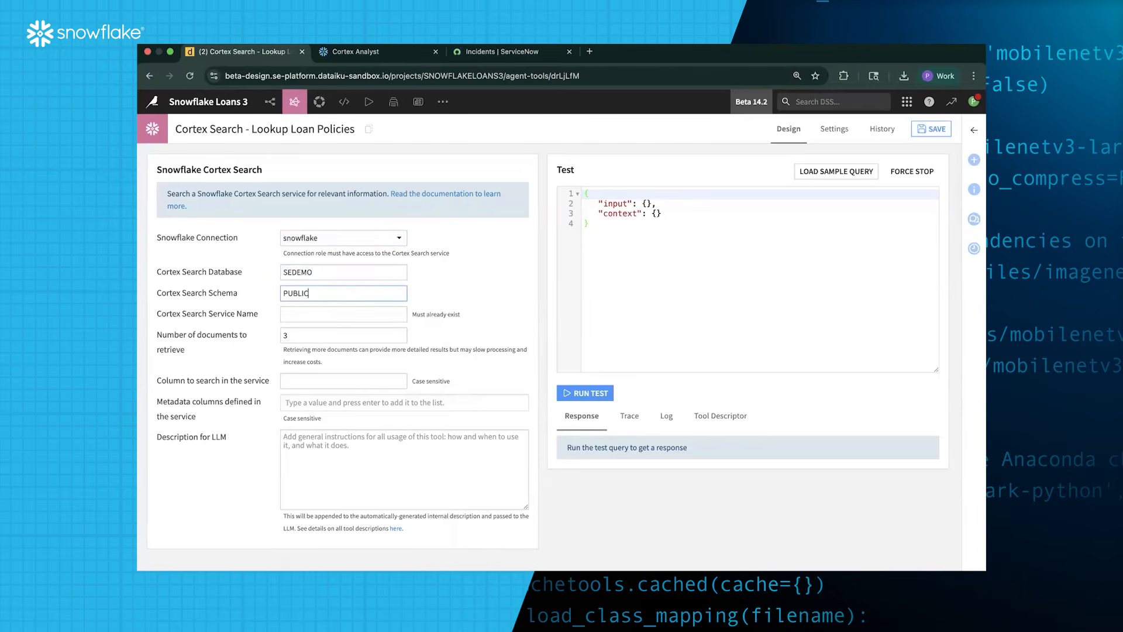
Fill in the Cortex search service name, search column POLICY_TEXT, and metadata column FILE
key(super+Tab)
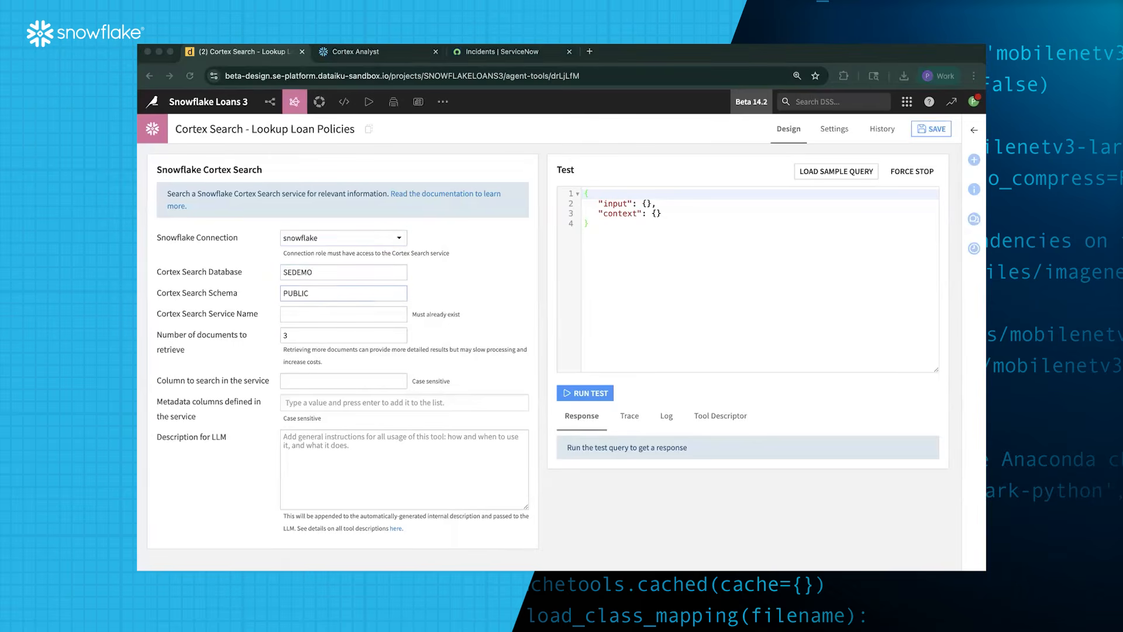
click(319, 314)
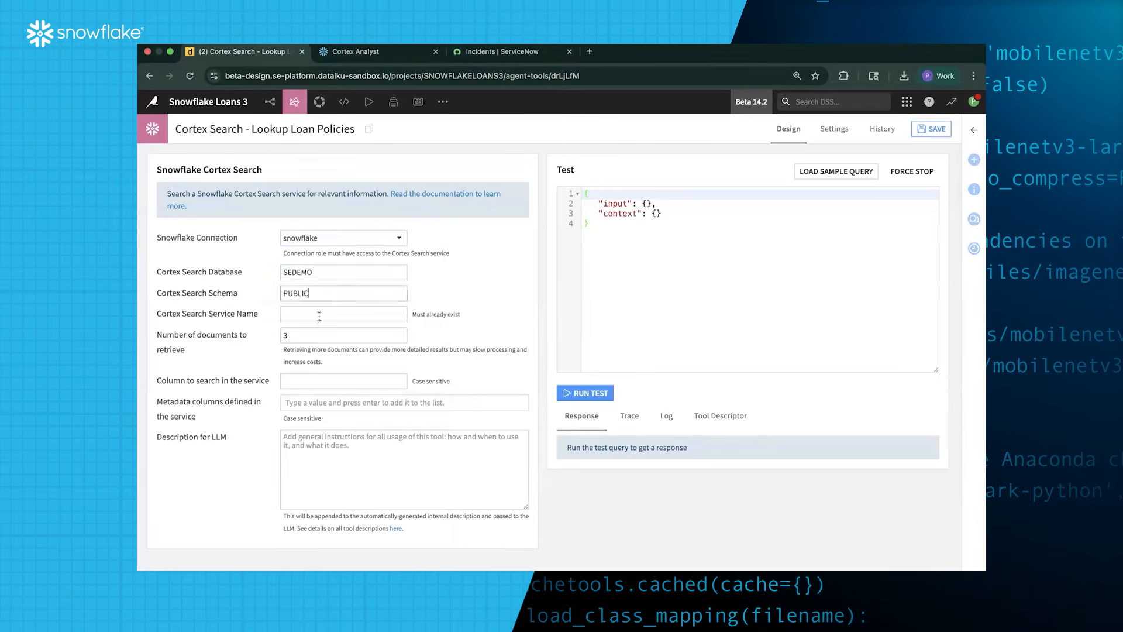
text(LOAN_POLICIES_CORTEX_SEARCH_SERVICE)
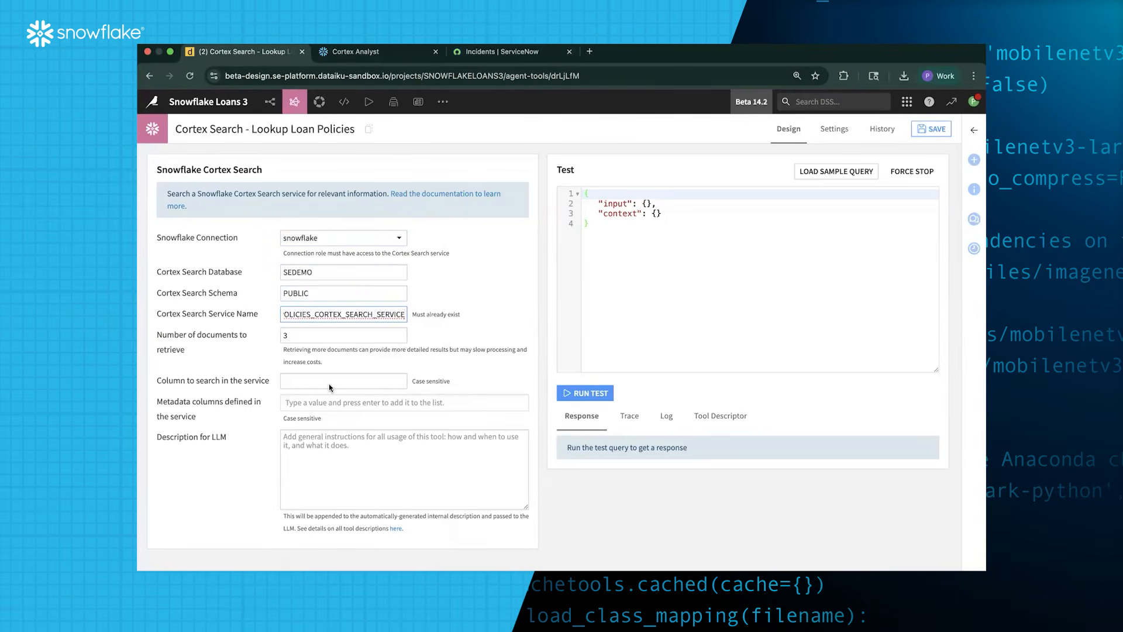
key(super+Tab)
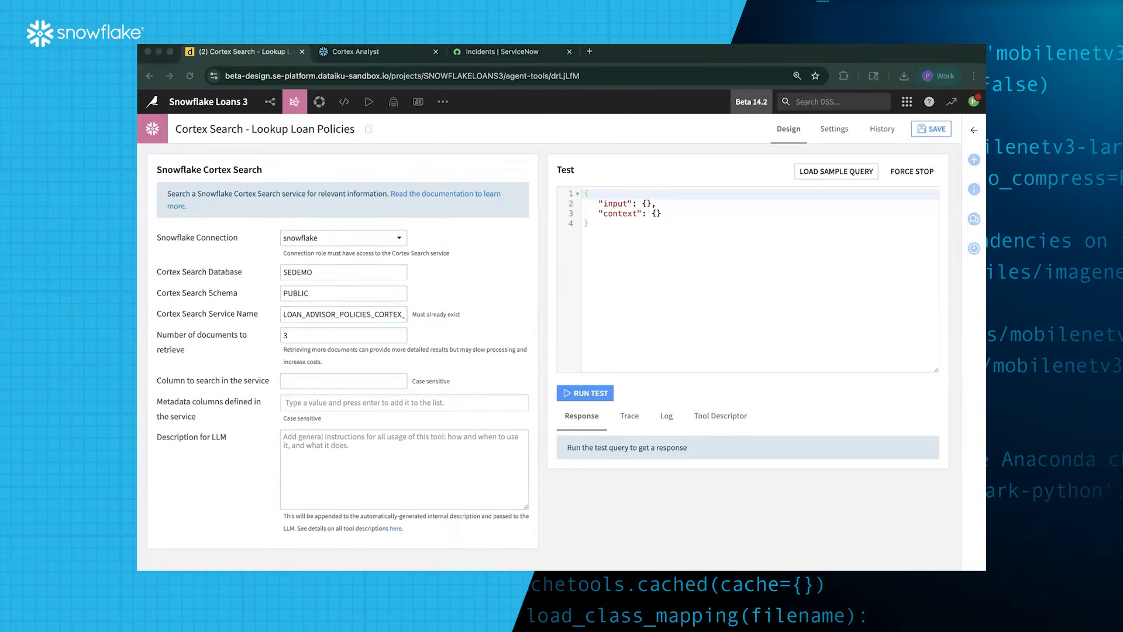
click(332, 383)
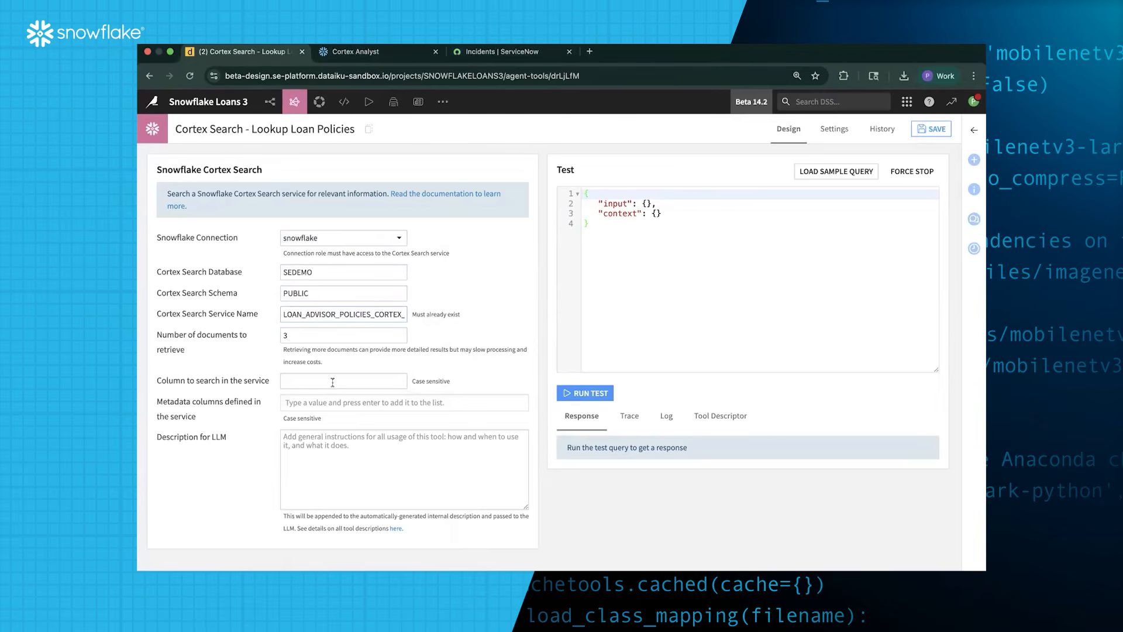
text(POLICY_TEXT)
click(323, 403)
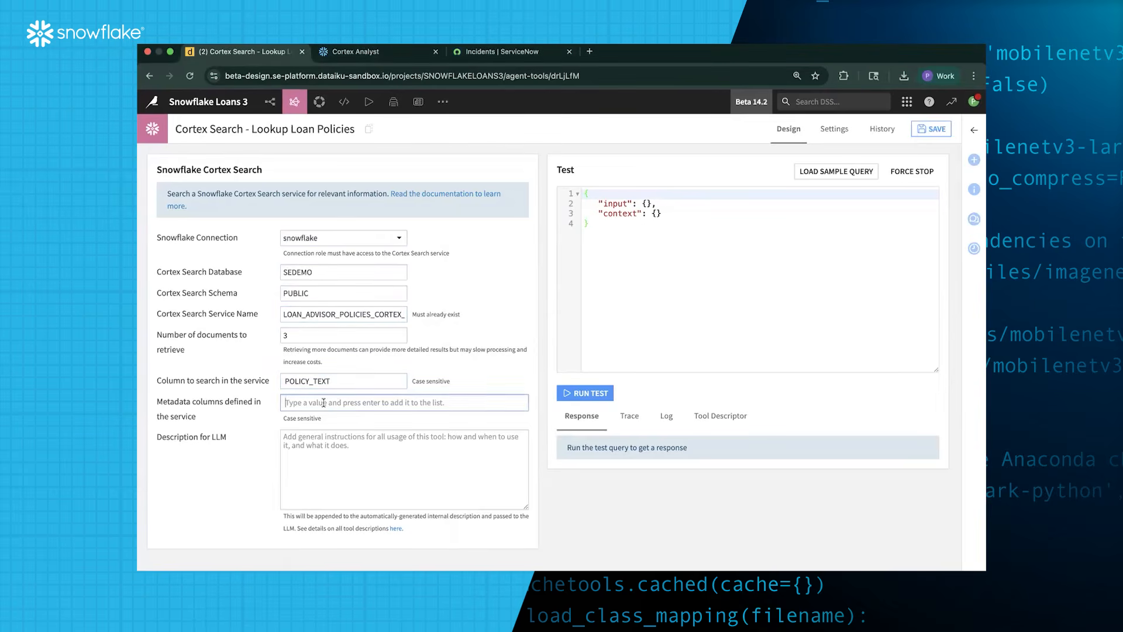
text(FILE)
key(Return)
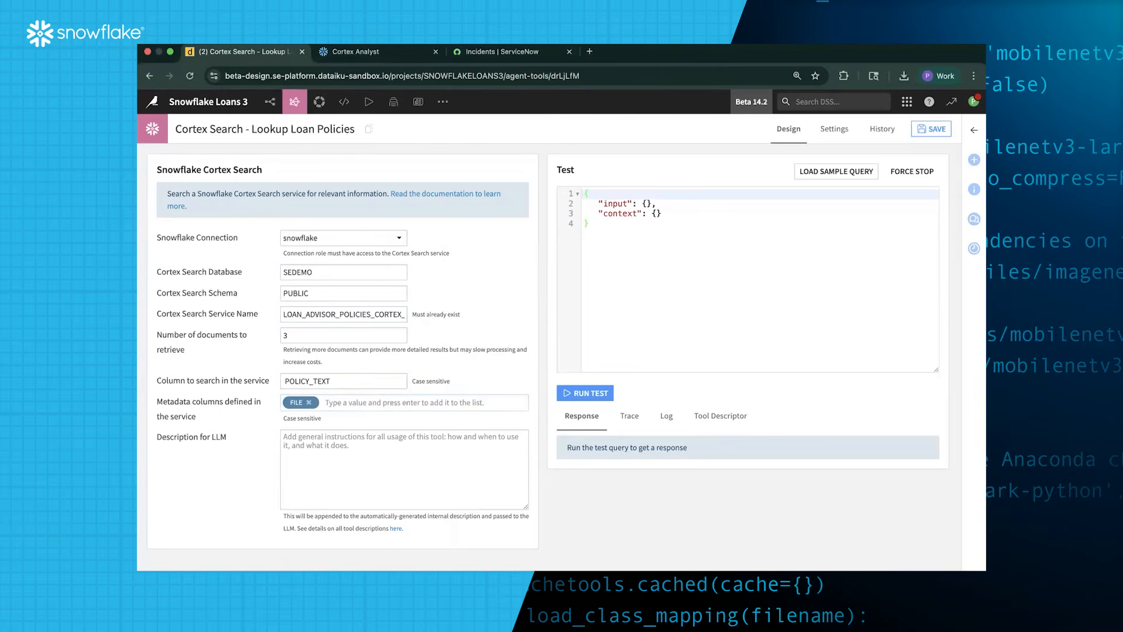
Paste the loan-policy description for the LLM and save the tool
click(340, 467)
text(Use this tool to look up bank loan policy information. Make sure that any loan prediction doesn't violate a loan policy.)
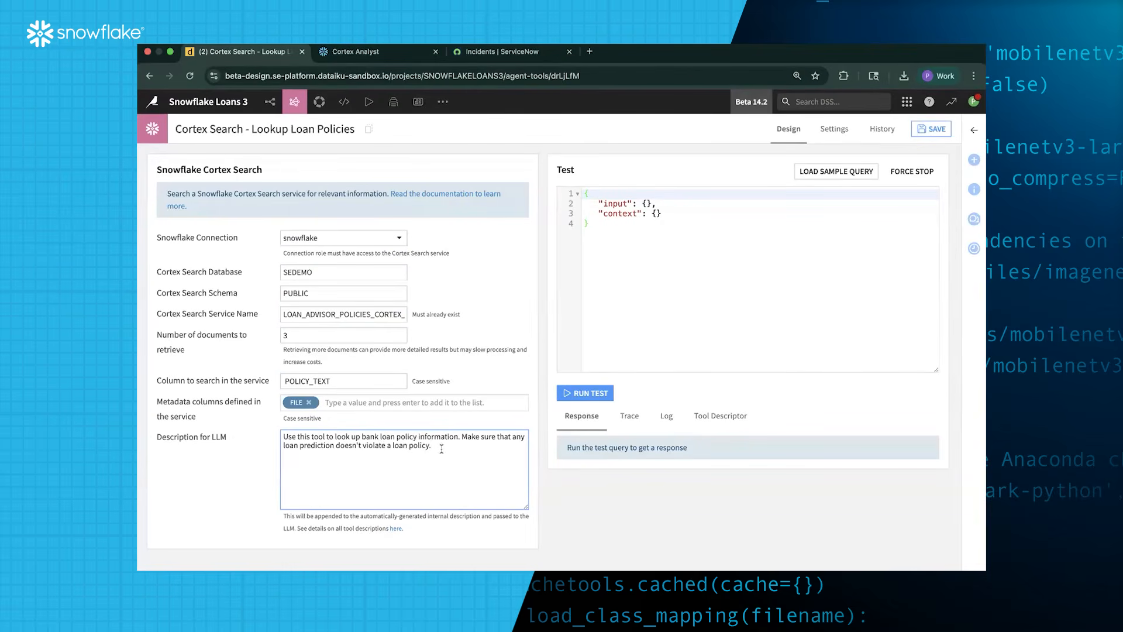
click(939, 133)
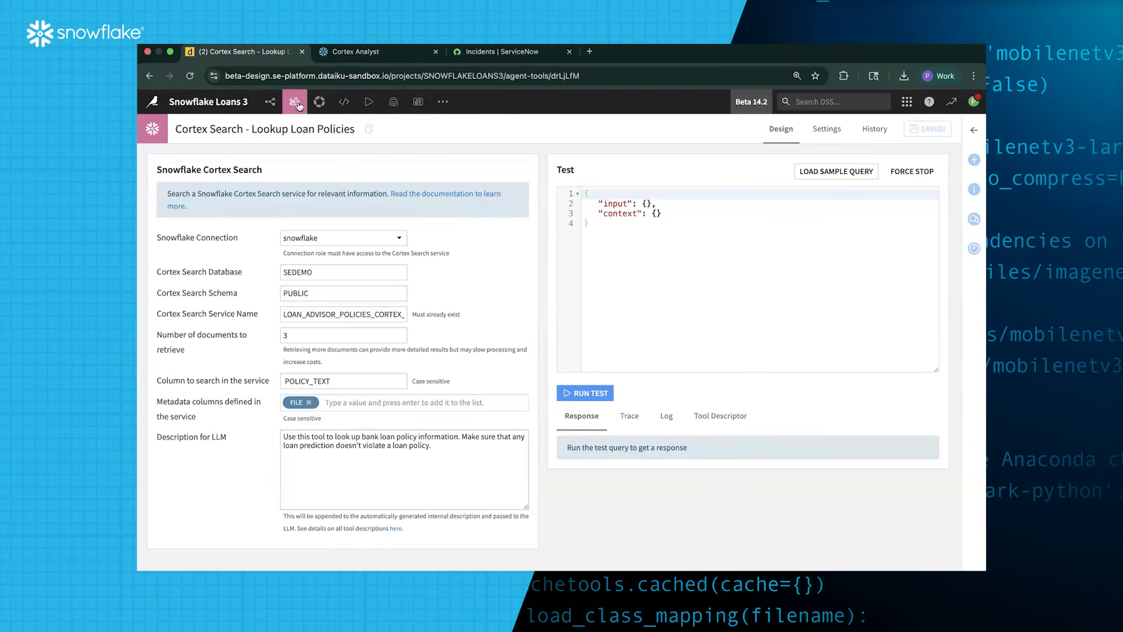
Create a Model Predict agent tool named 'Predict Loan Payback or Default'
click(301, 144)
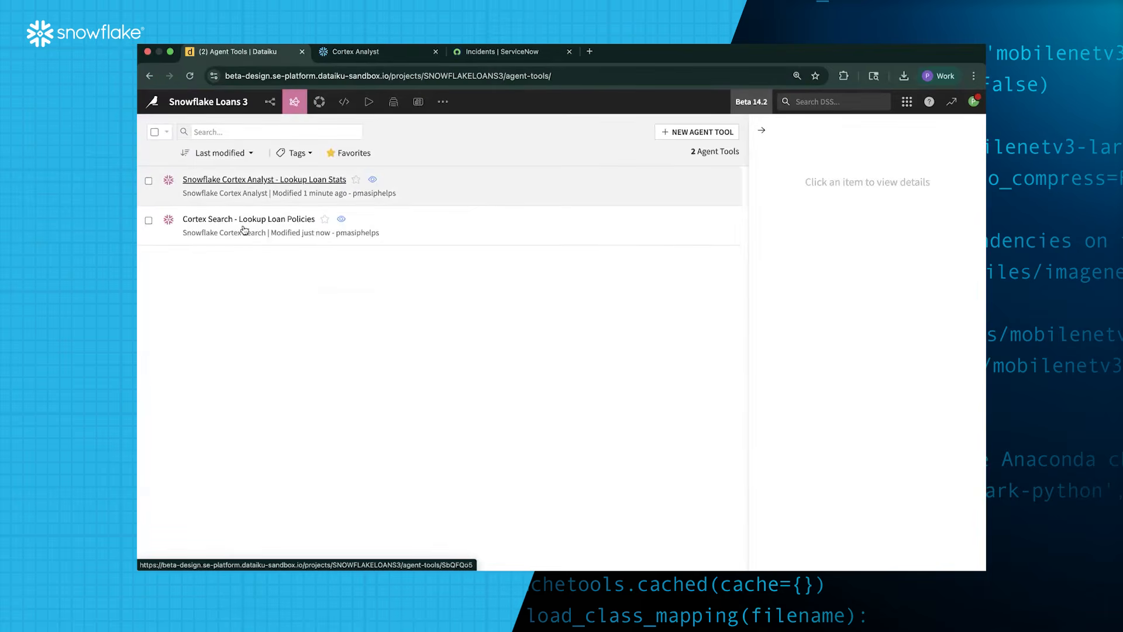
click(697, 133)
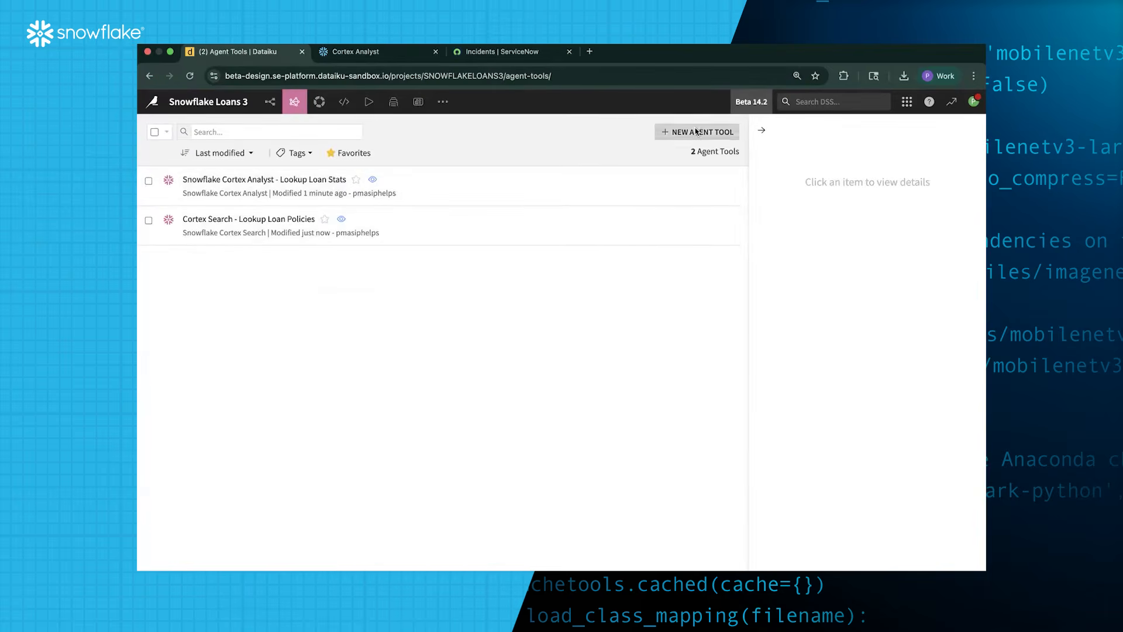
scroll(457, 389, down, 1)
scroll(458, 389, up, 1)
scroll(457, 389, down, 3)
scroll(458, 389, down, 3)
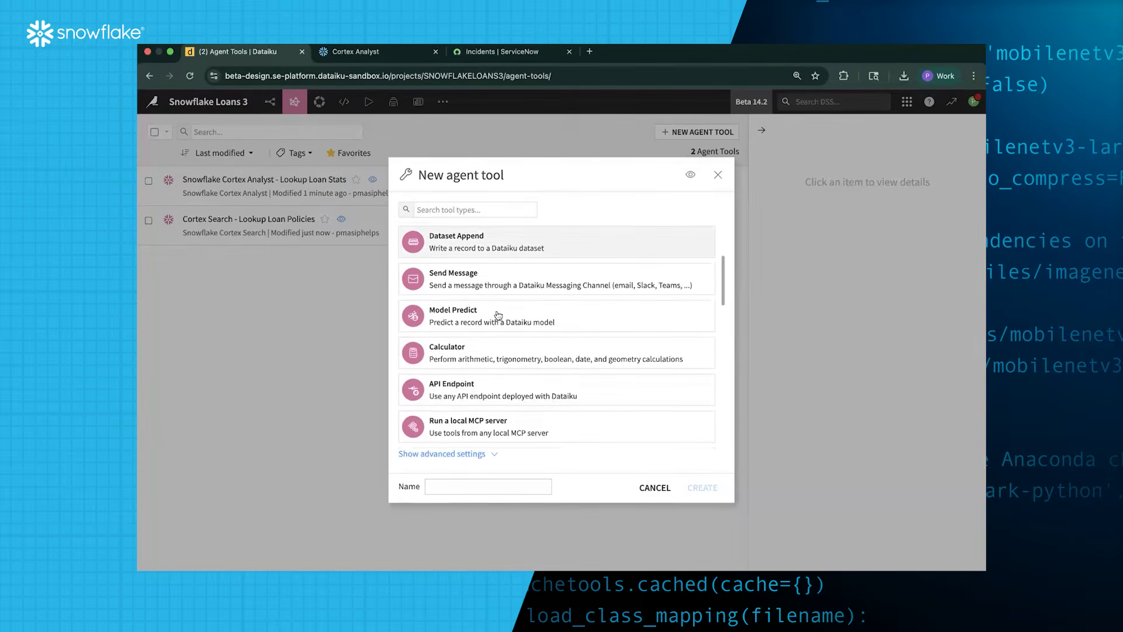
click(495, 313)
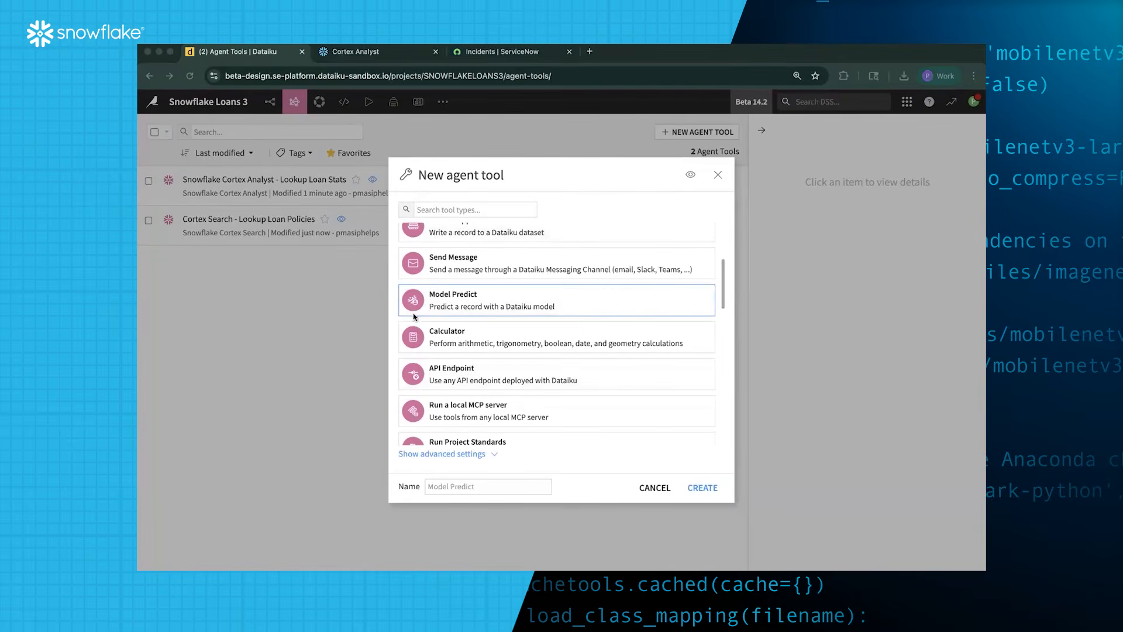
click(537, 488)
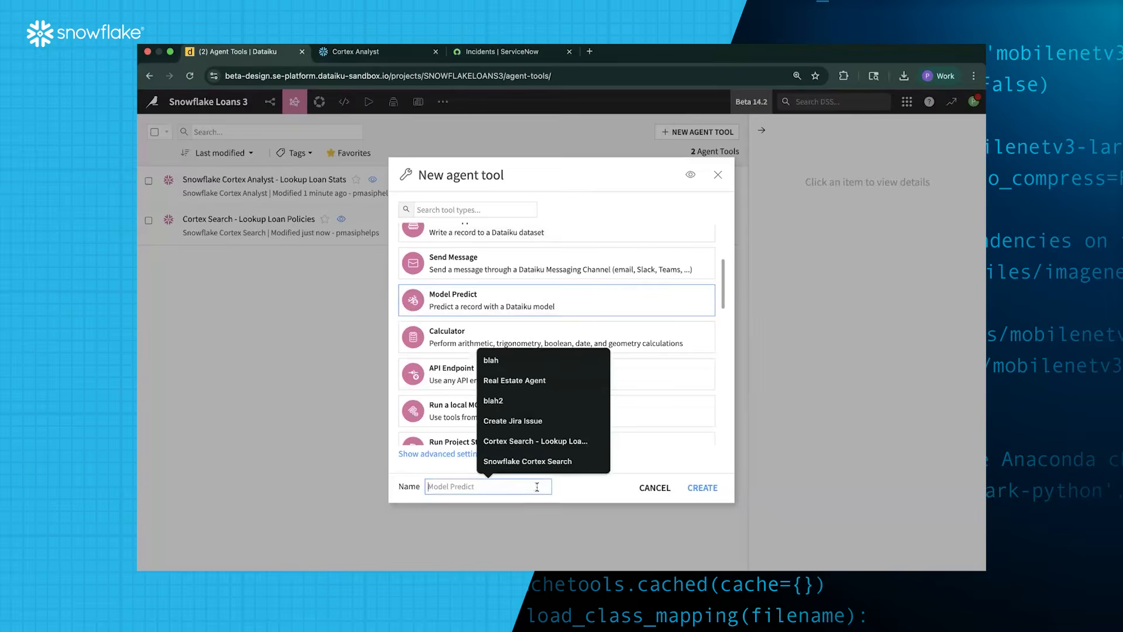
text(Predict listing price)
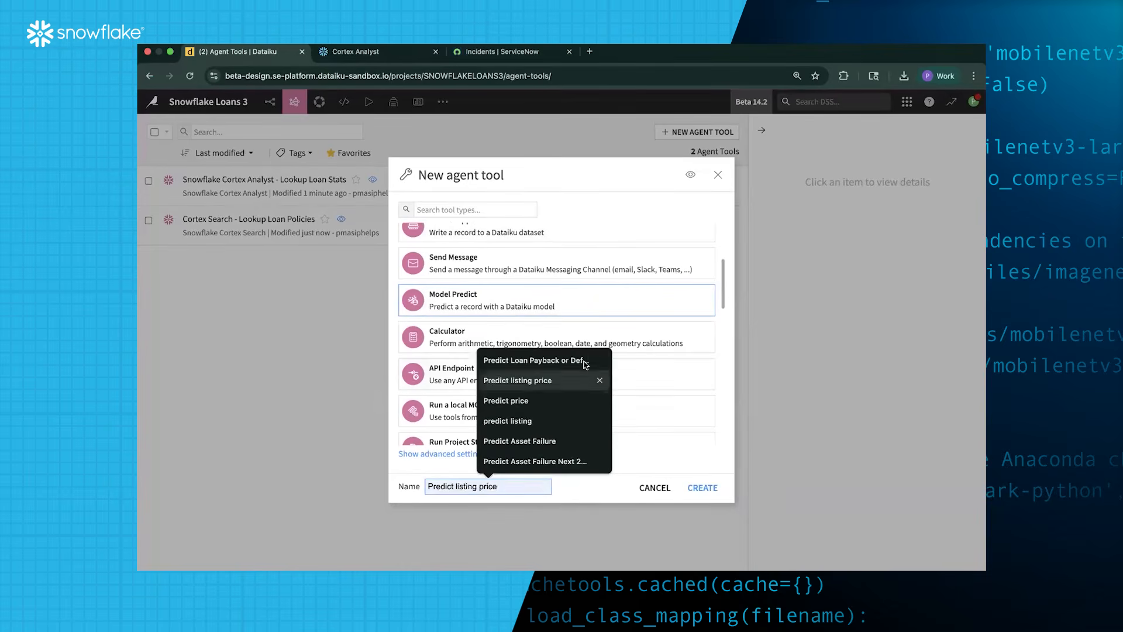
click(585, 361)
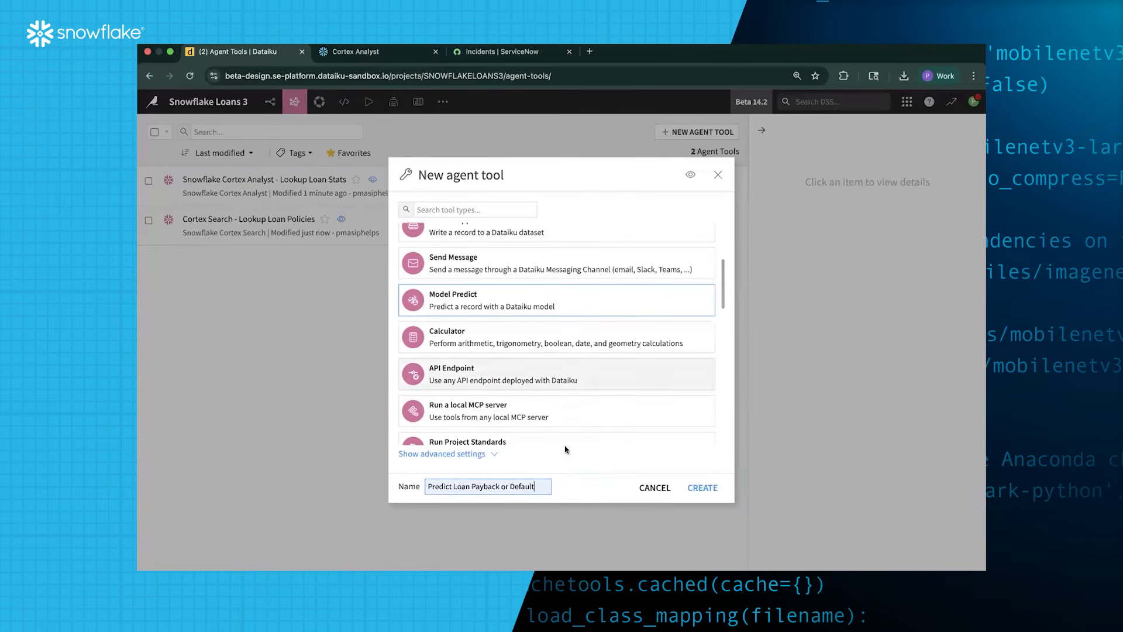
click(707, 488)
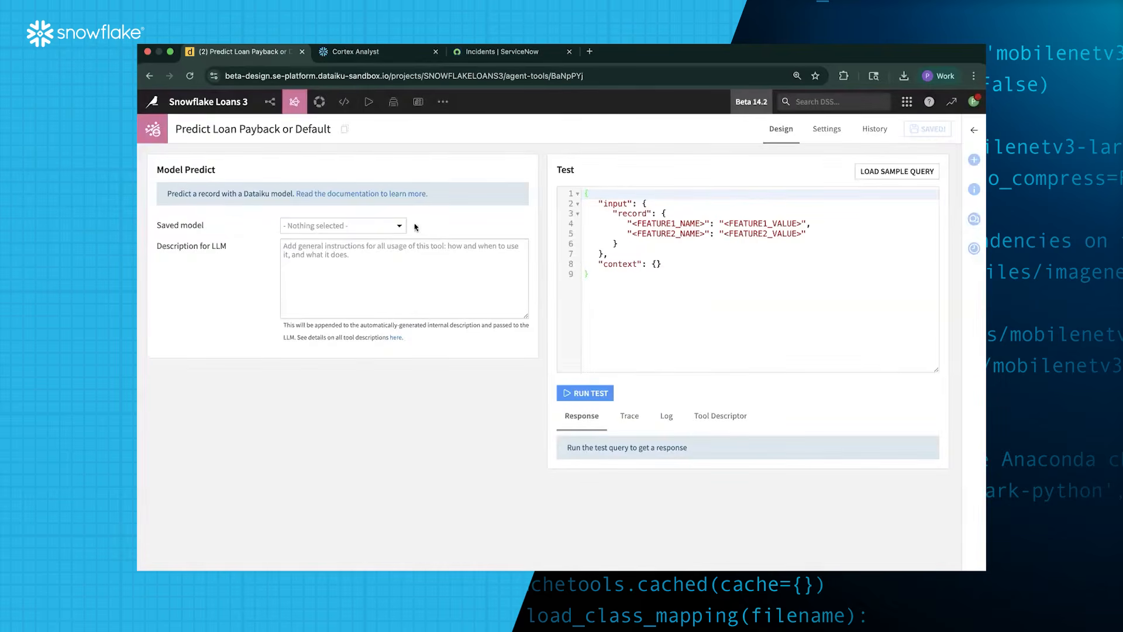
Select the Predict DEFAULT_NEW (binary) saved model and paste the tool's LLM description
click(380, 226)
click(373, 268)
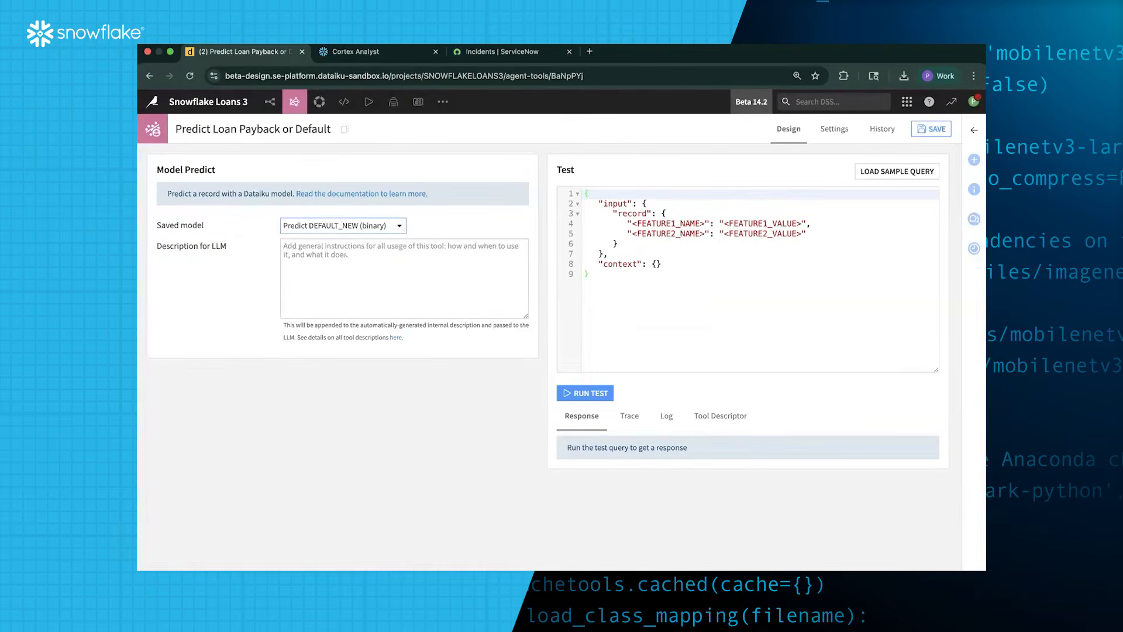
key(super+Tab)
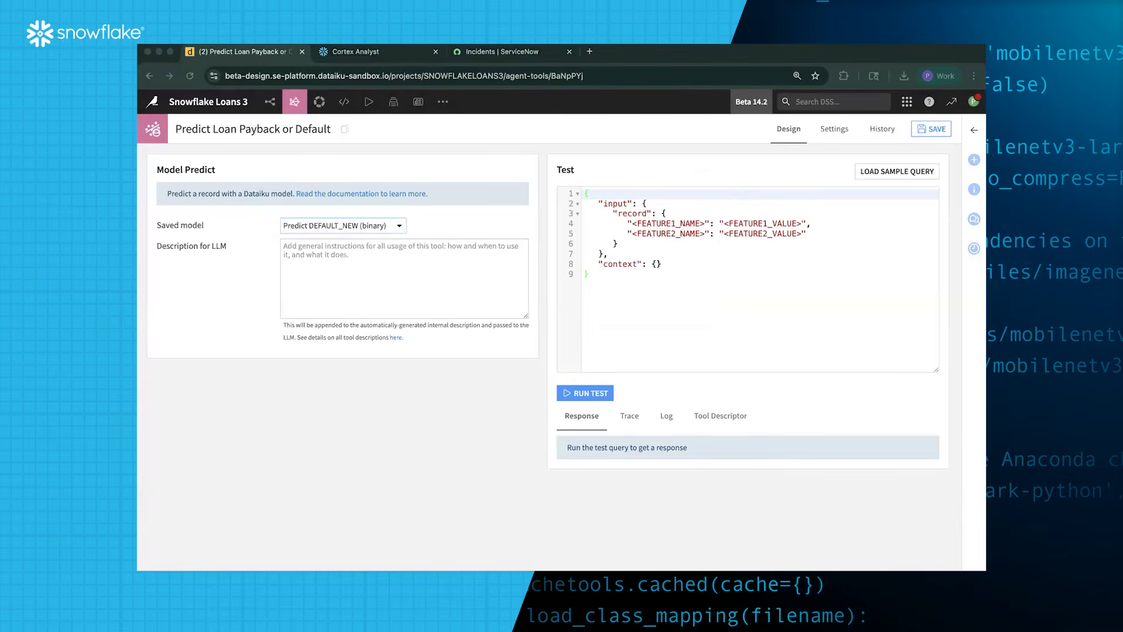
click(393, 266)
text(Use this tool to predict whether a customer would be likely to default on a loan or not.  You will need to ask the prospective customer for the right information to score them with this model. Always look up the customer details before using this tool.)
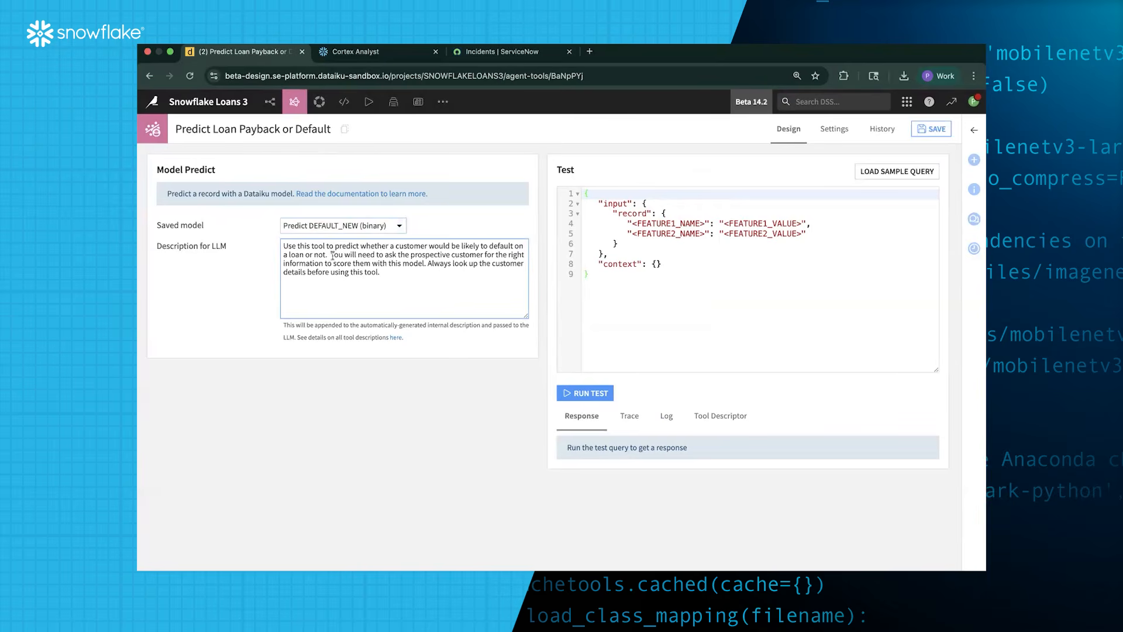
Review the description's sentences about customer details and save the Model Predict tool
drag(331, 256, 425, 268)
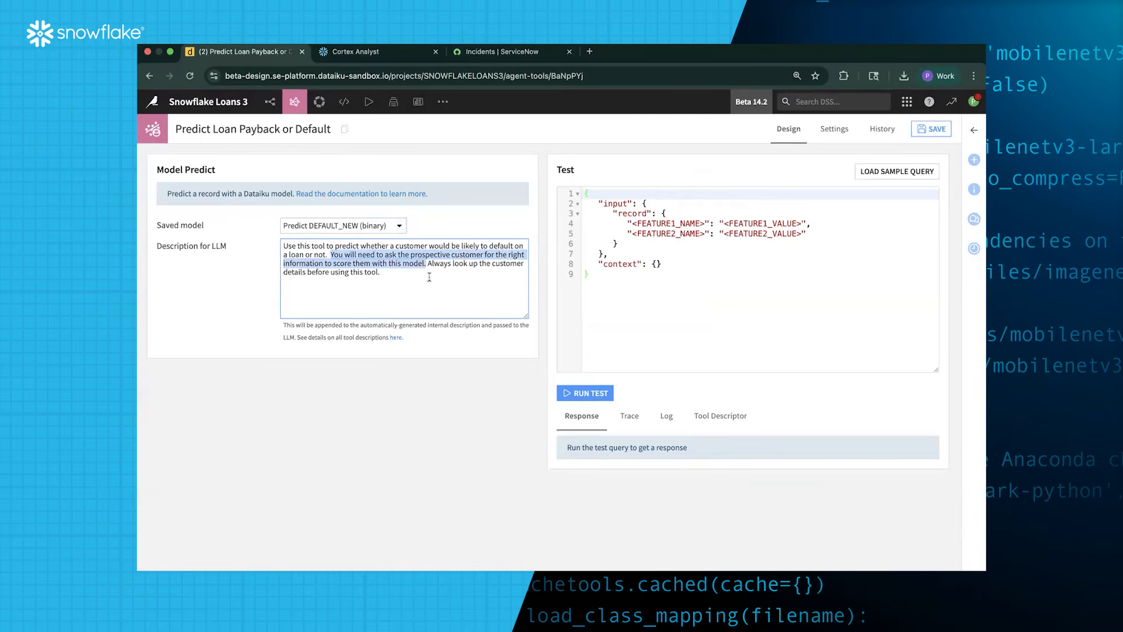
click(432, 275)
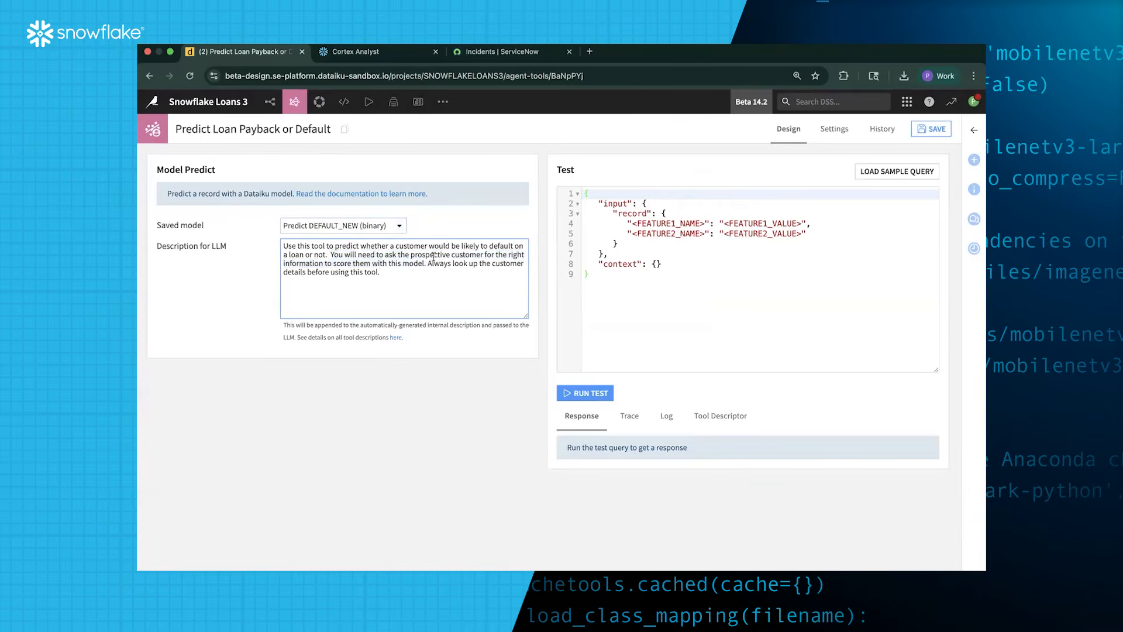
click(925, 132)
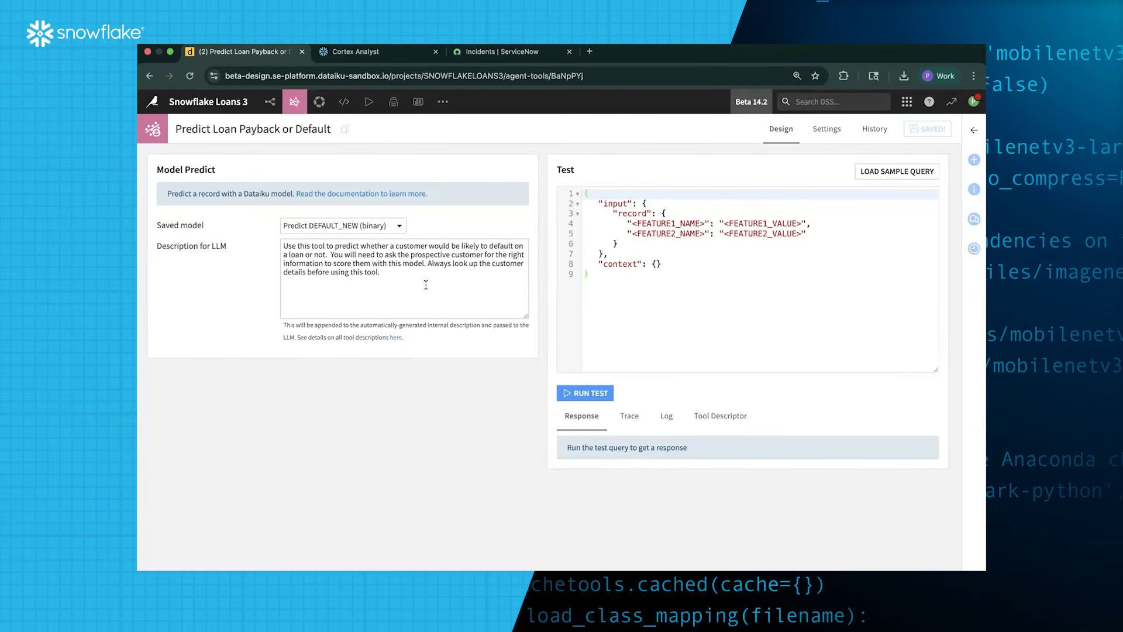
click(434, 265)
shift+click(429, 266)
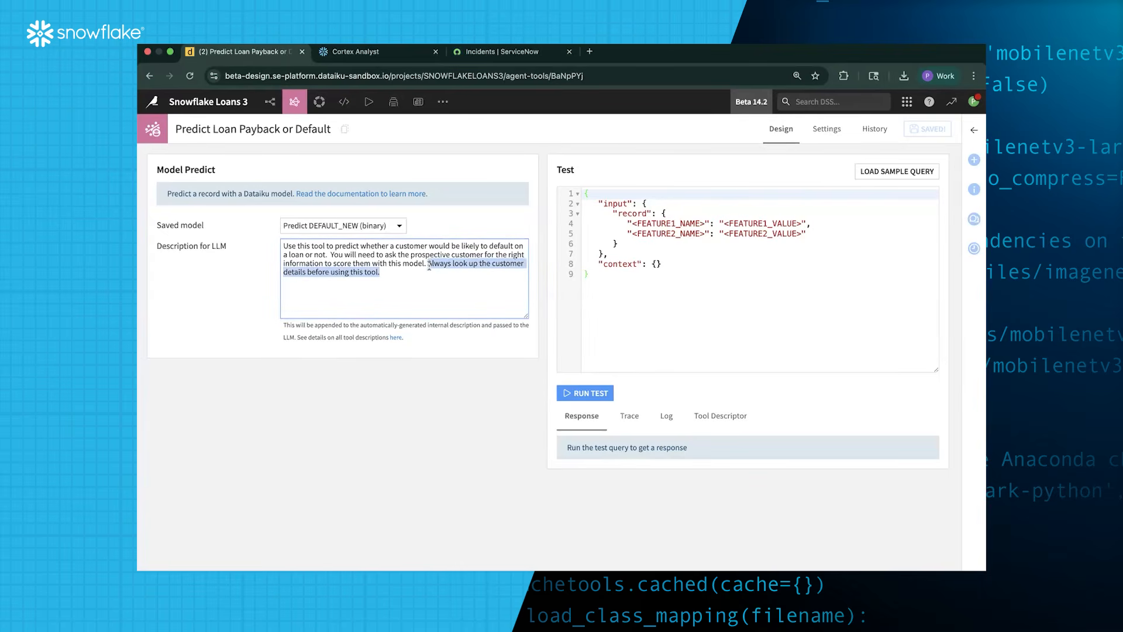
click(496, 166)
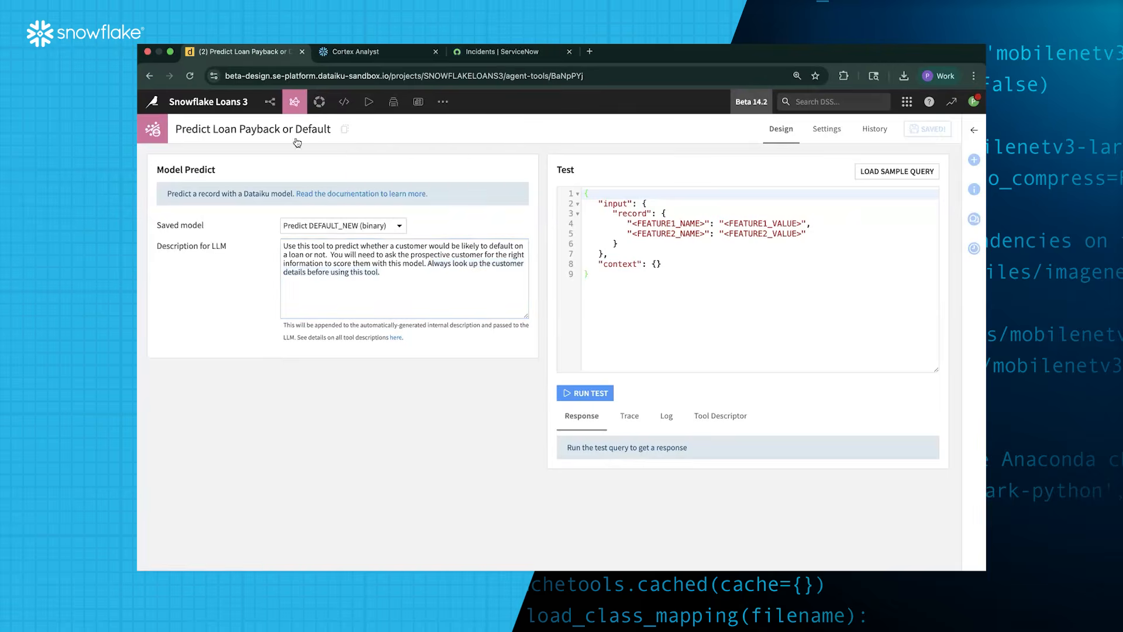
mouse_move(294, 107)
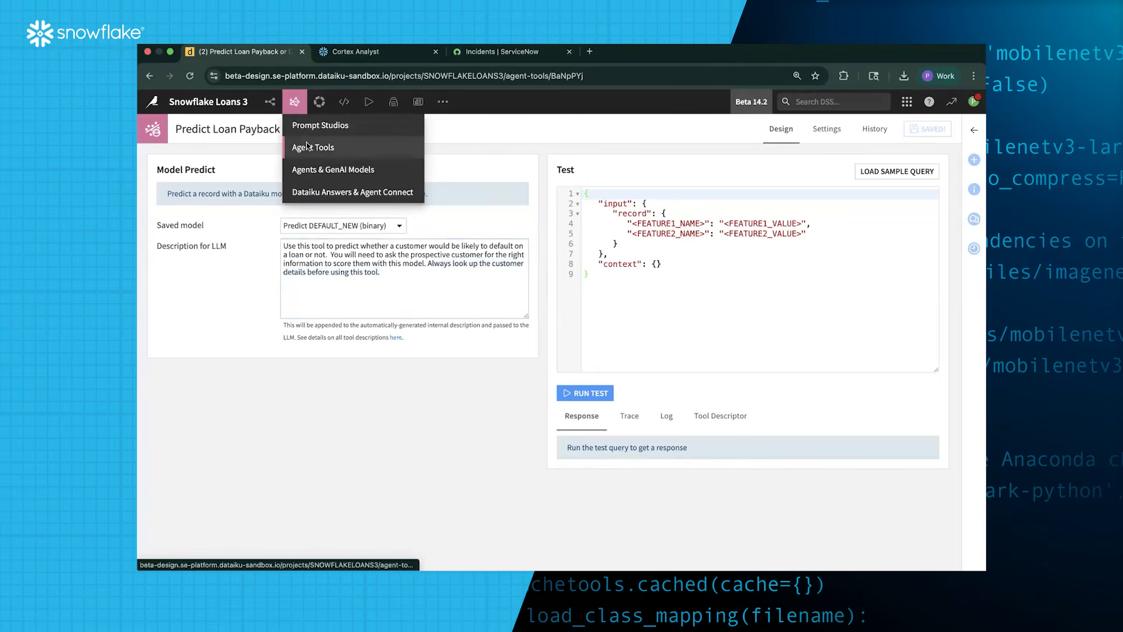
From Agents & GenAI Models, create a Visual Agent named 'Loan Predictor Agent'
click(332, 171)
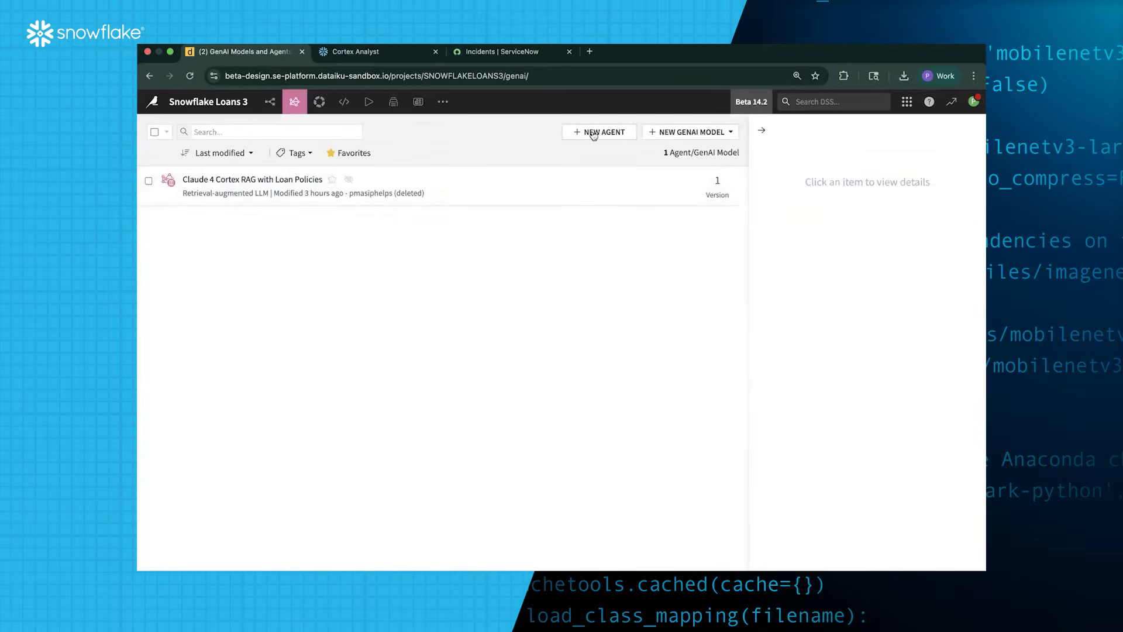
click(598, 134)
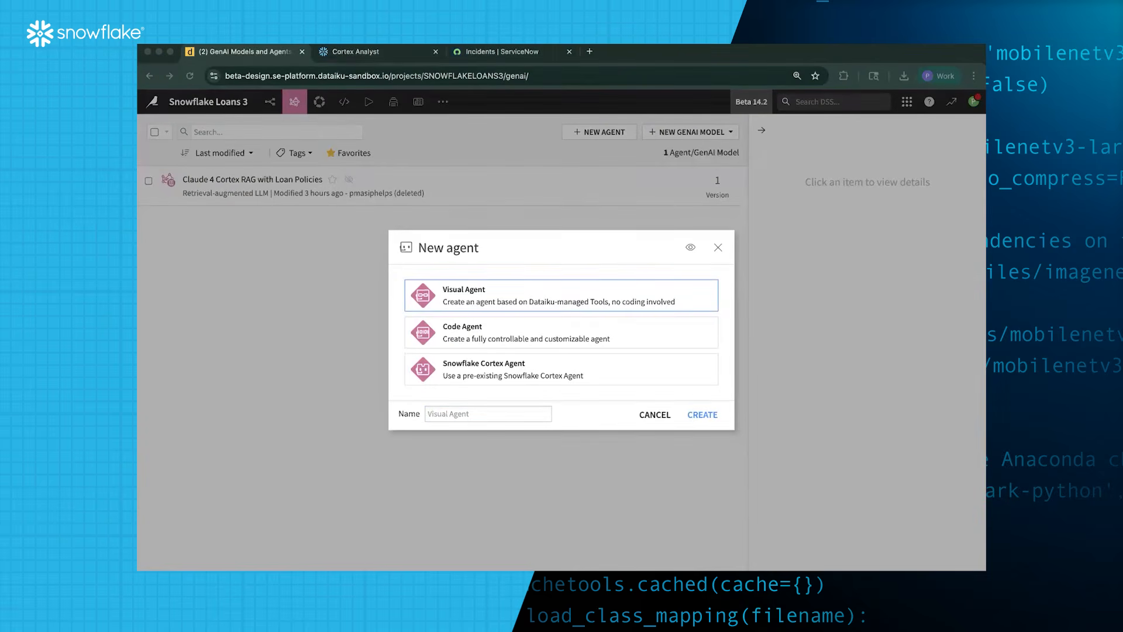
click(528, 415)
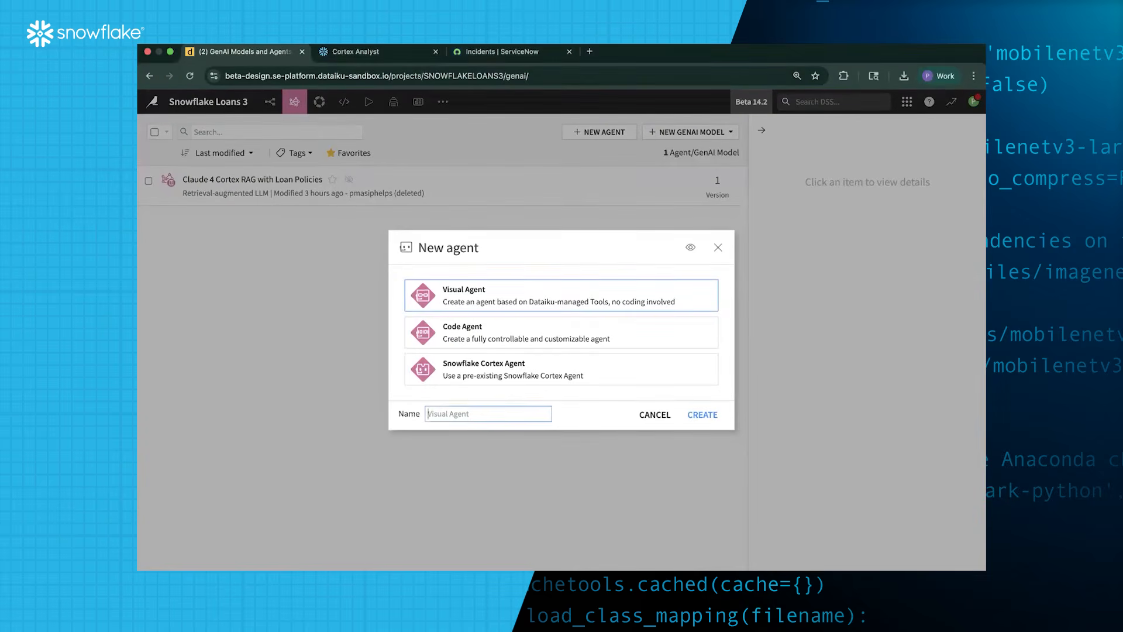
text(Loan Closing Agent)
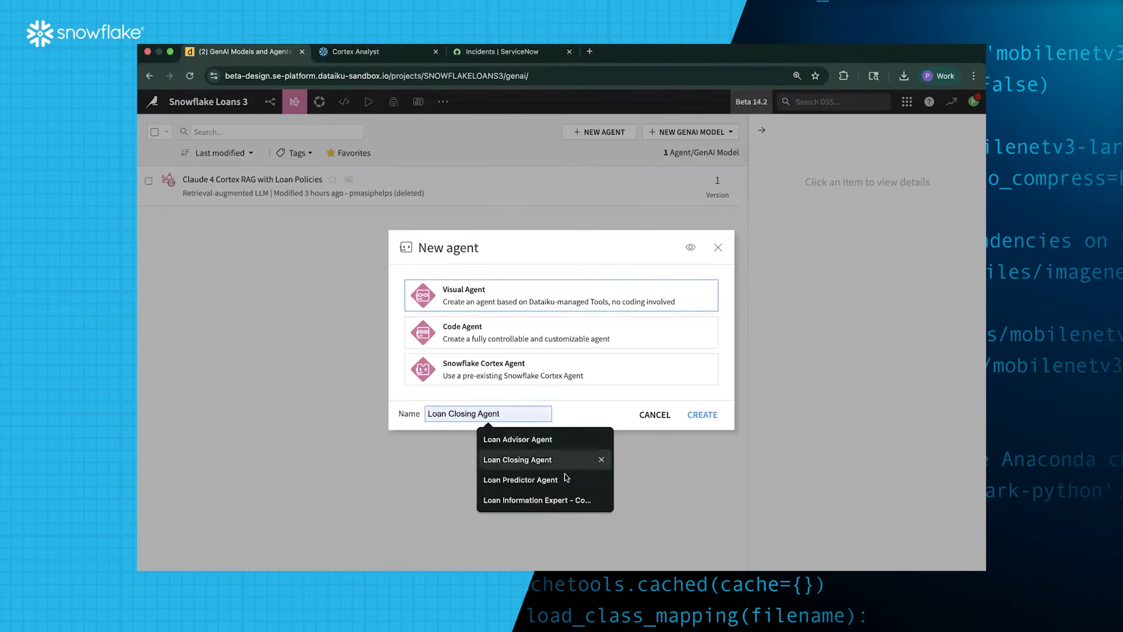
click(567, 480)
click(702, 414)
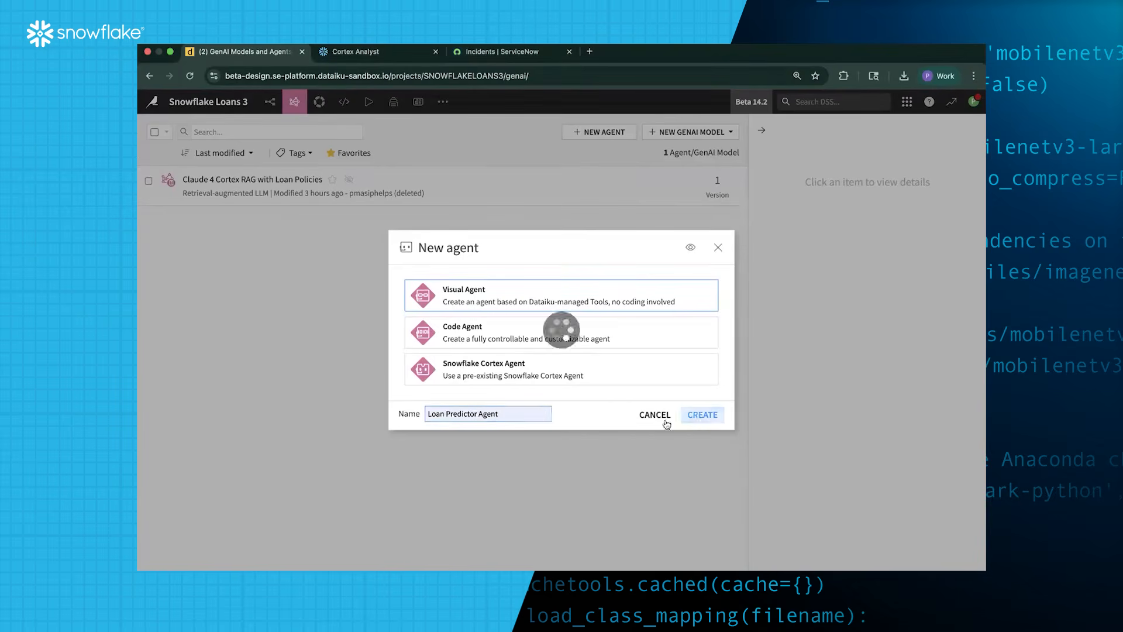
click(305, 192)
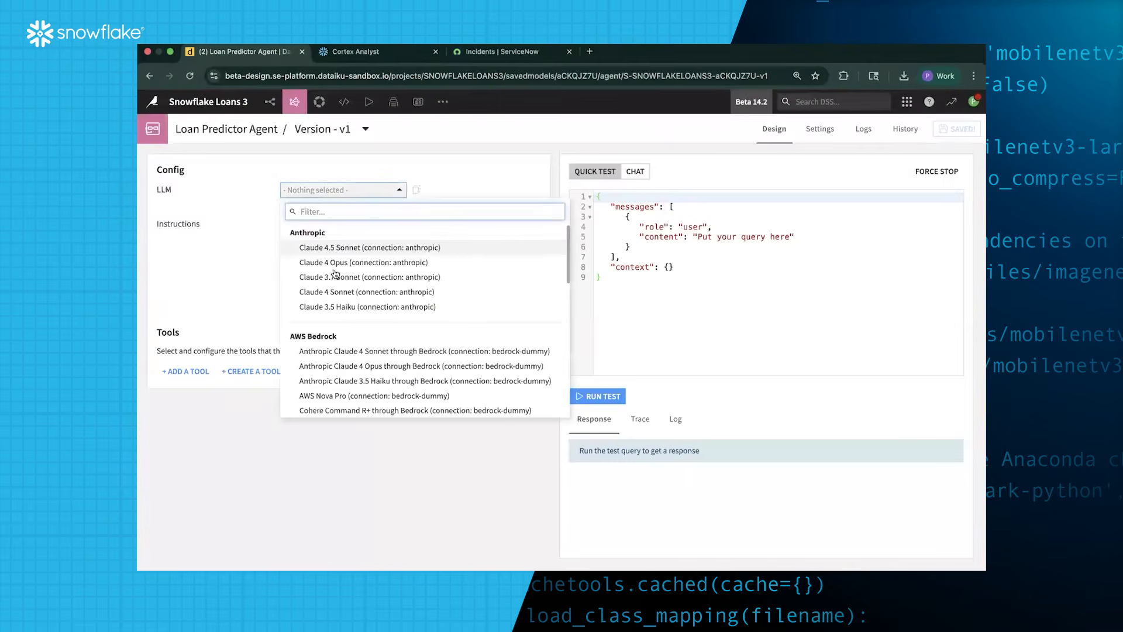
scroll(361, 291, down, 2)
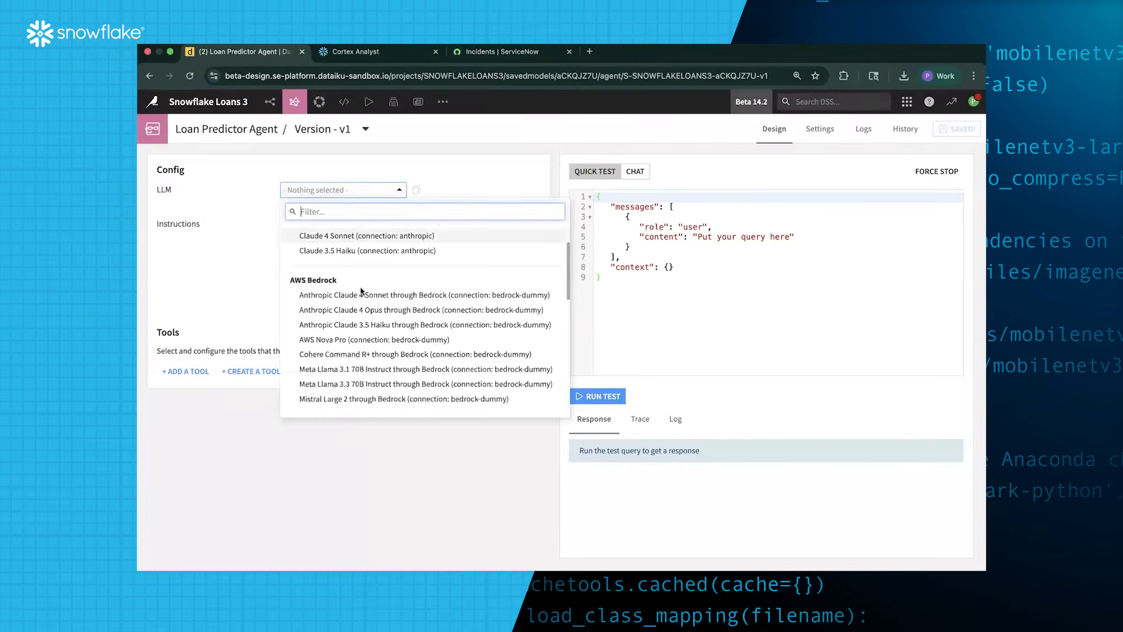
scroll(361, 291, down, 5)
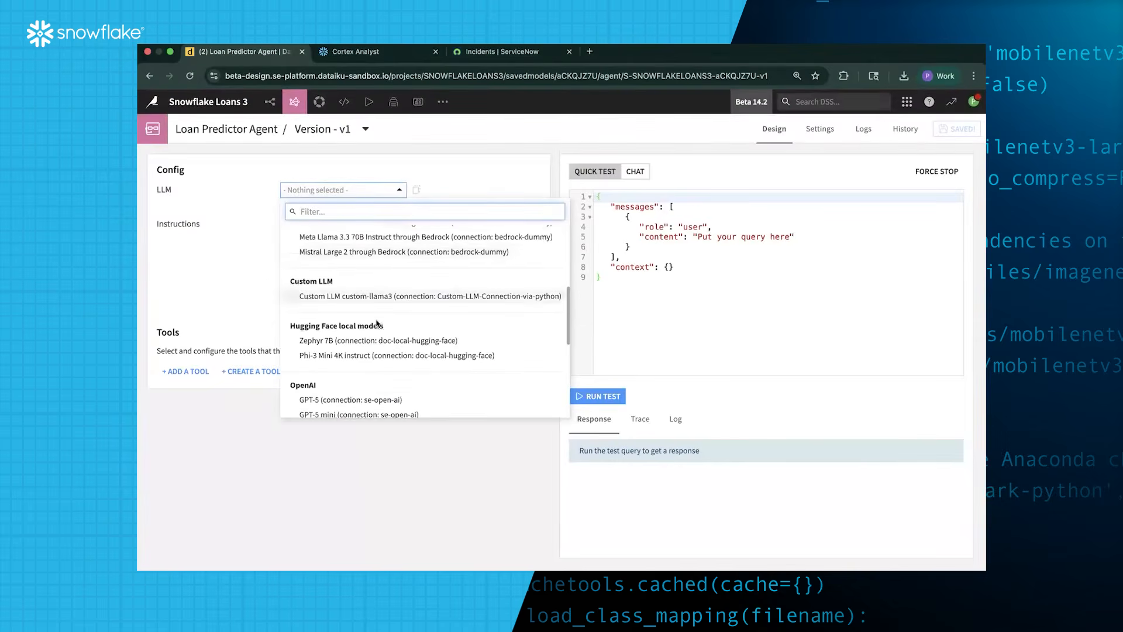
scroll(377, 323, down, 8)
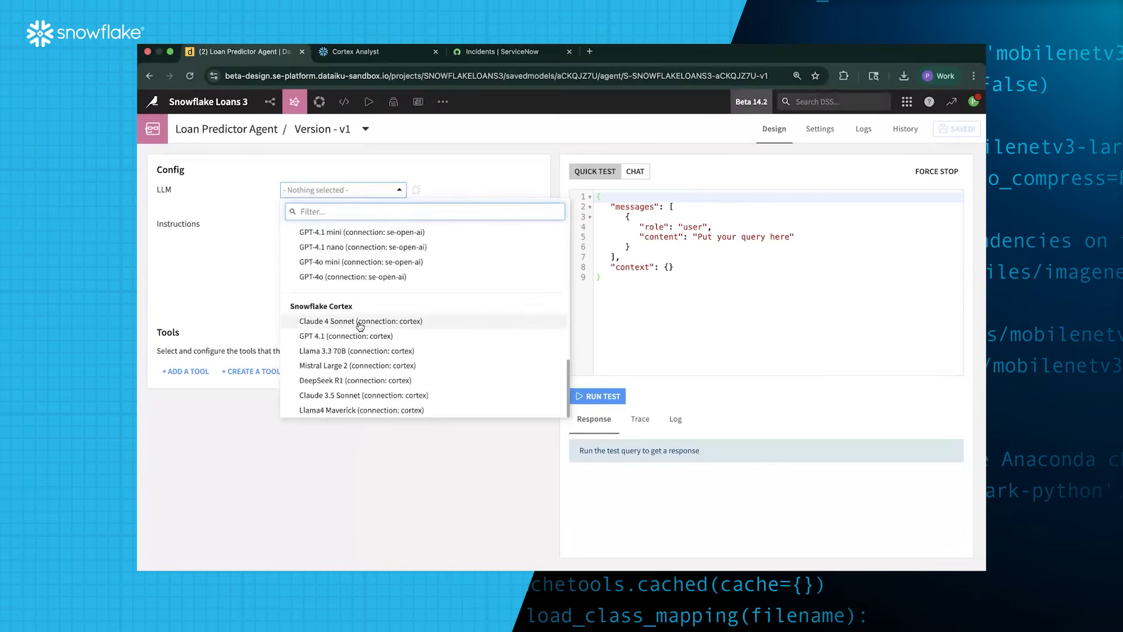
click(377, 323)
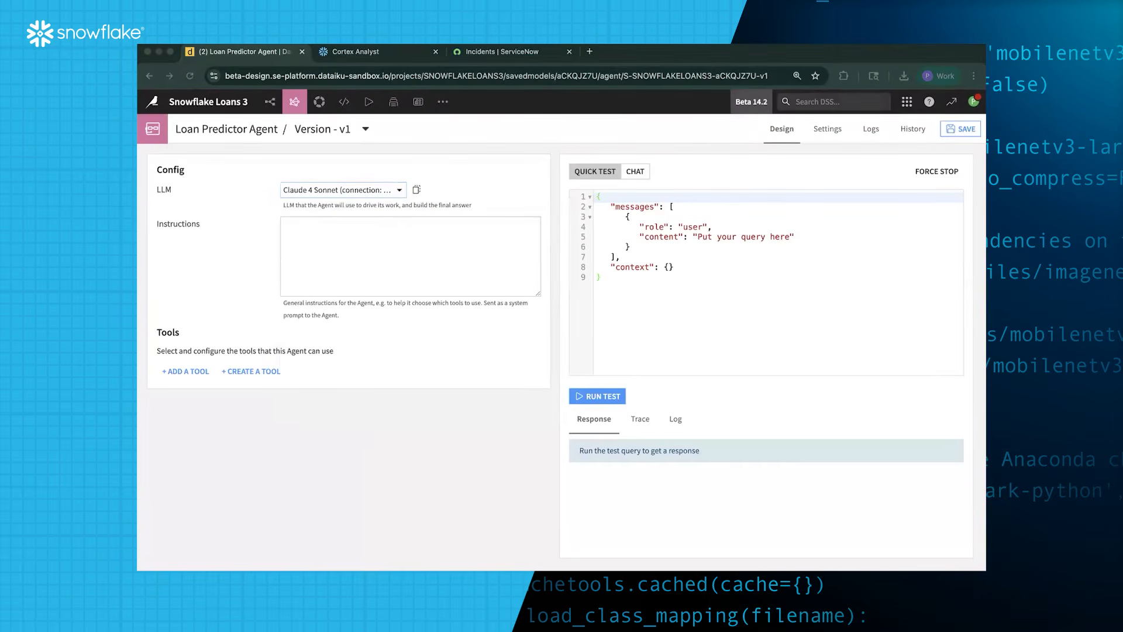
click(374, 229)
key(ctrl+v)
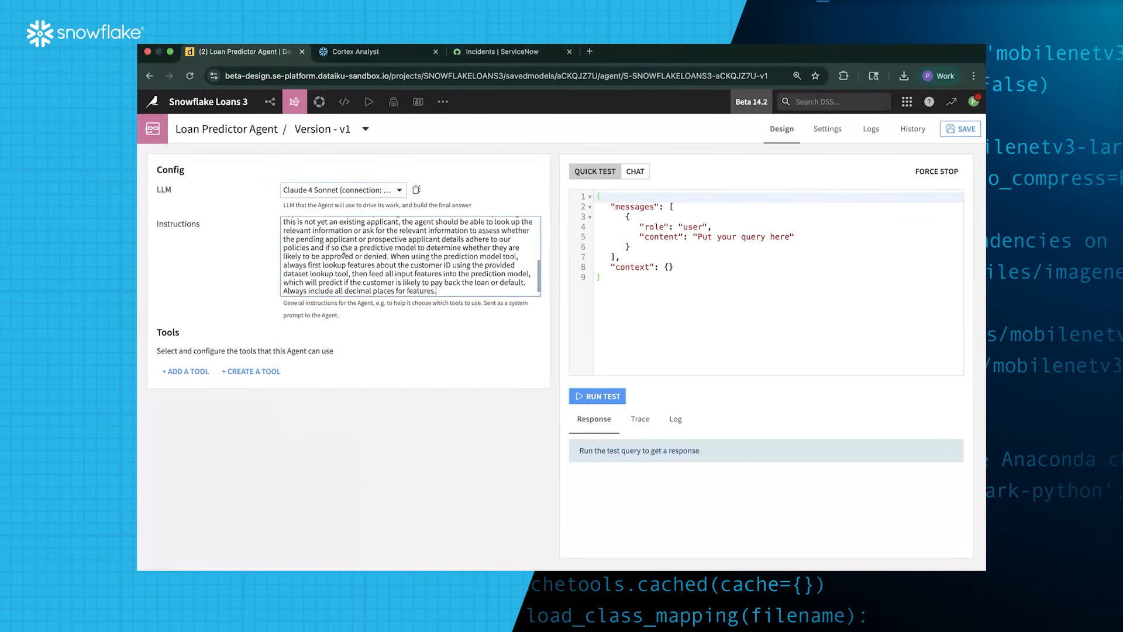
scroll(344, 251, up, 5)
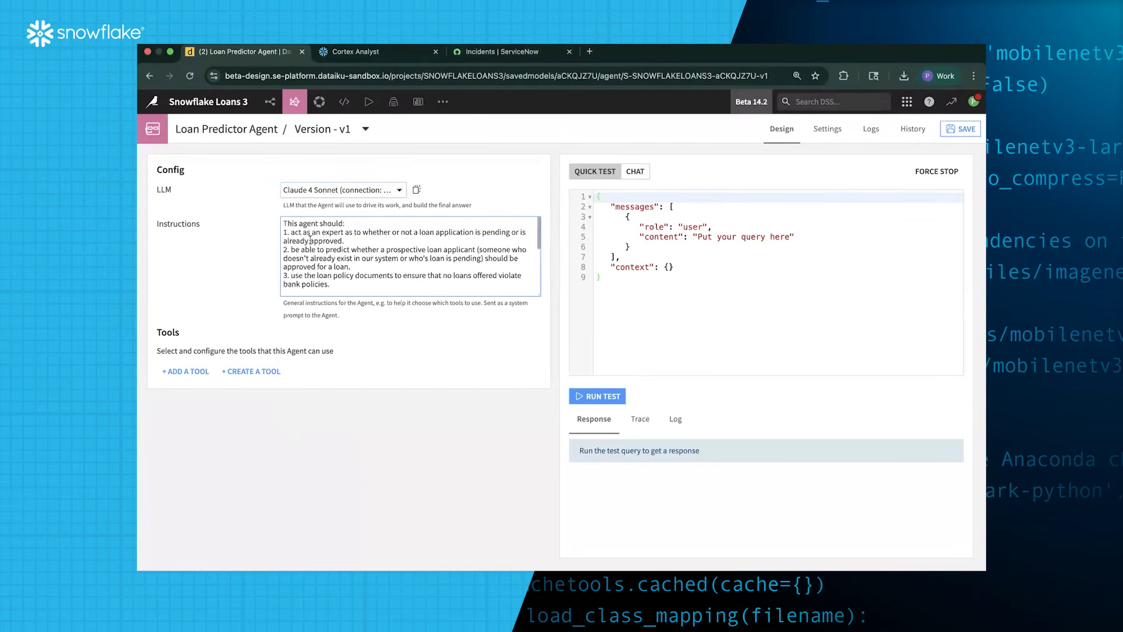
click(323, 240)
drag(326, 250, 439, 250)
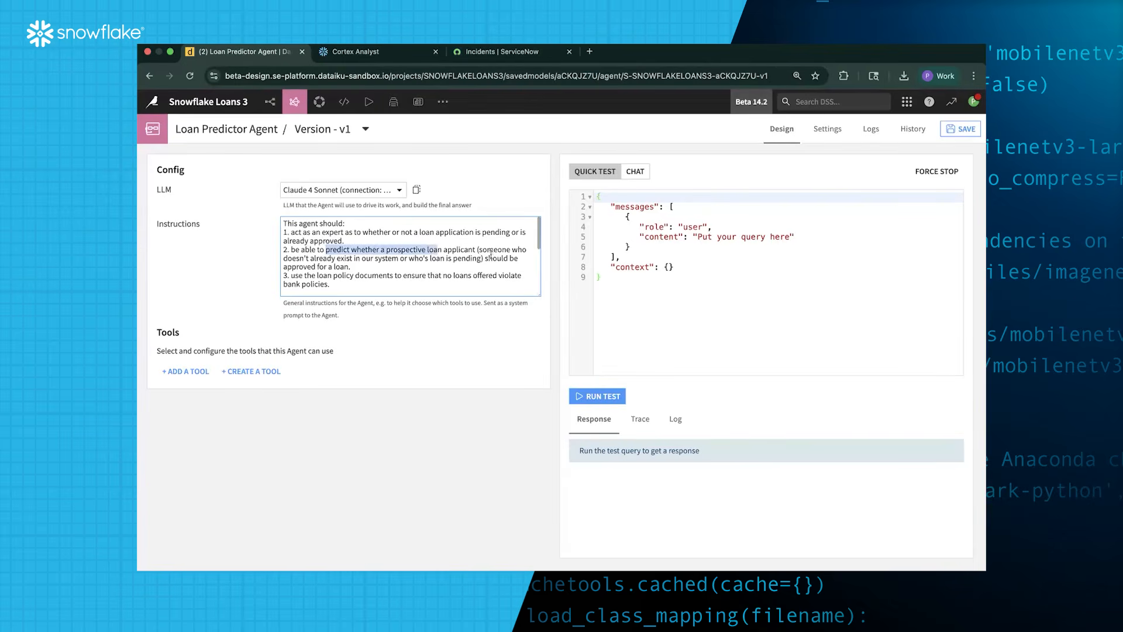
scroll(383, 272, down, 2)
mouse_move(329, 253)
mouse_down()
mouse_move(319, 244)
mouse_move(346, 245)
mouse_up()
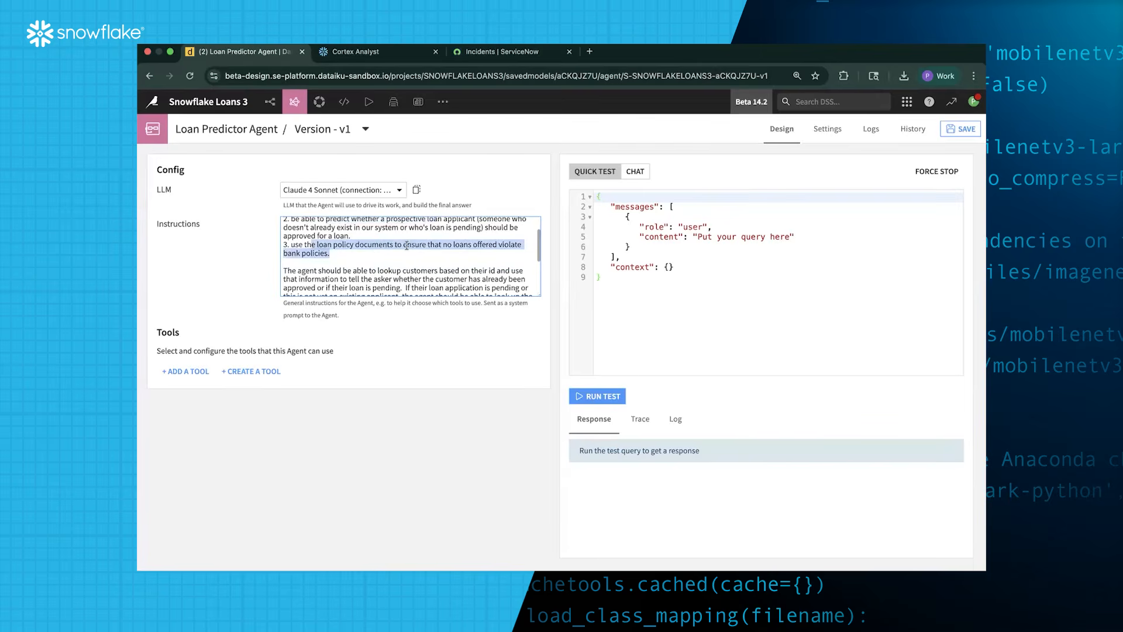
scroll(381, 255, down, 10)
scroll(381, 255, up, 10)
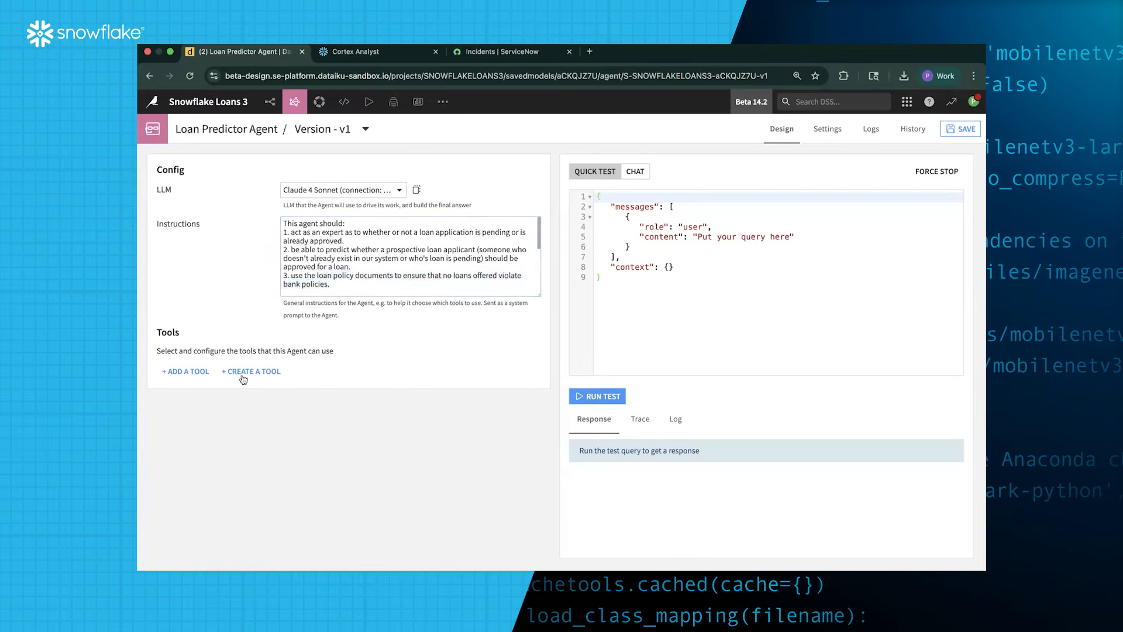
Attach the Cortex Analyst loan stats, Cortex Search loan policies and Predict Loan Payback or Default tools, then save
click(176, 372)
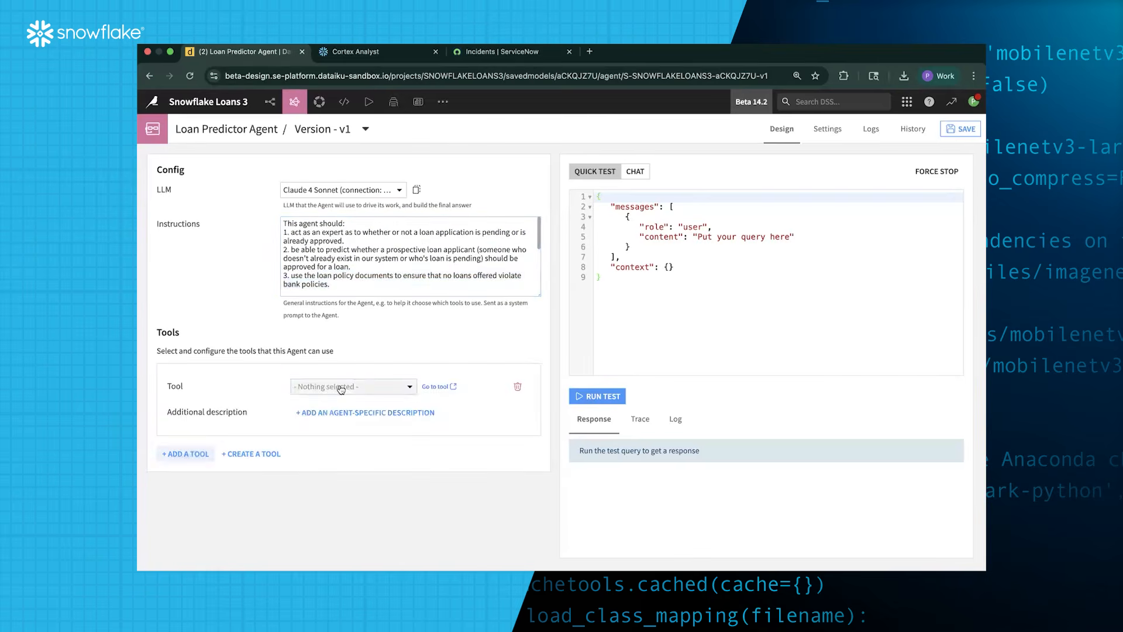
click(341, 389)
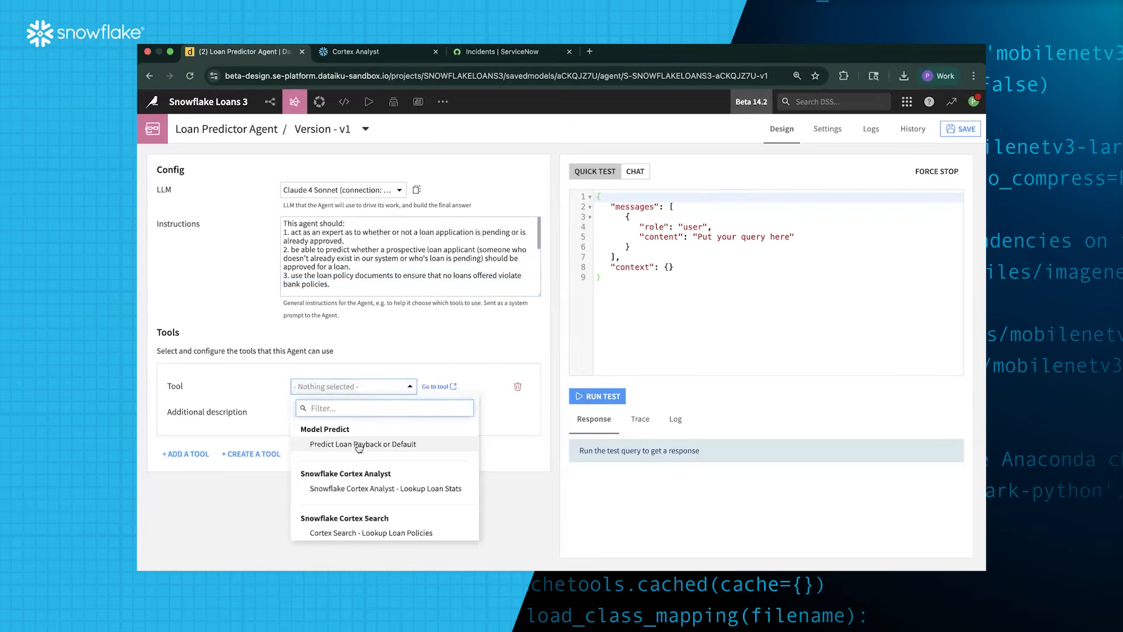
click(386, 489)
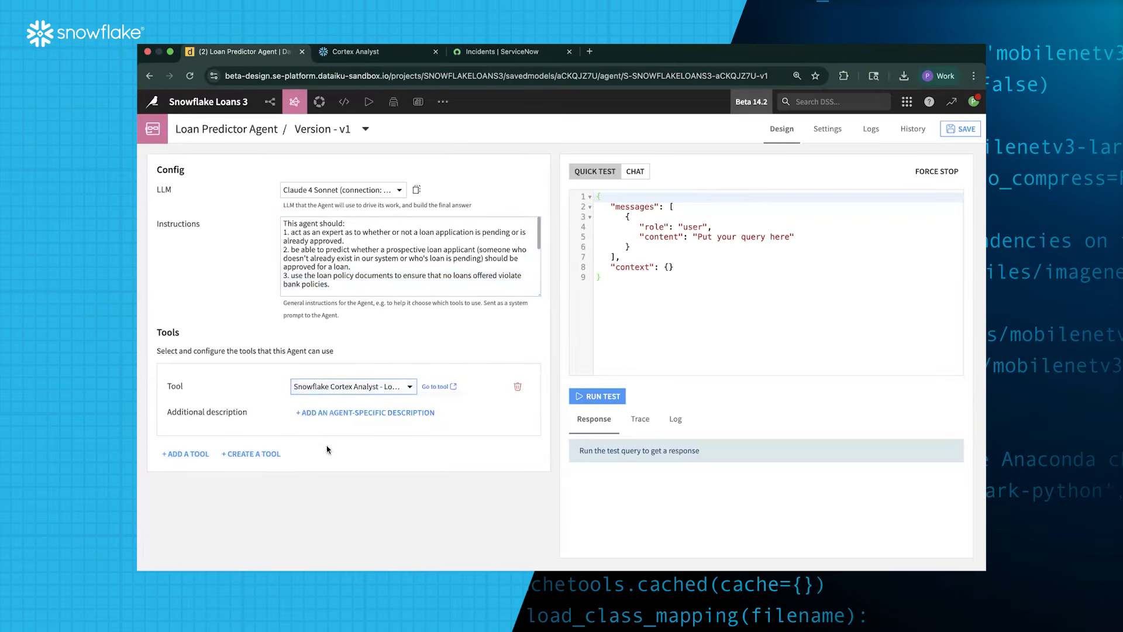
click(185, 453)
click(386, 469)
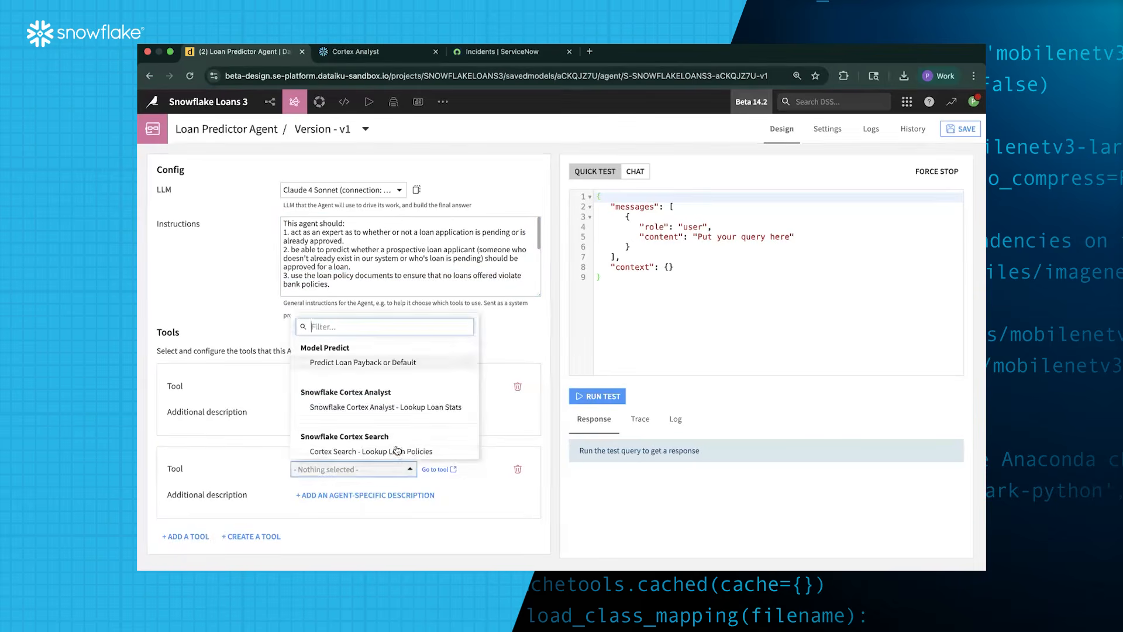
click(400, 449)
click(186, 537)
scroll(351, 491, down, 3)
click(367, 475)
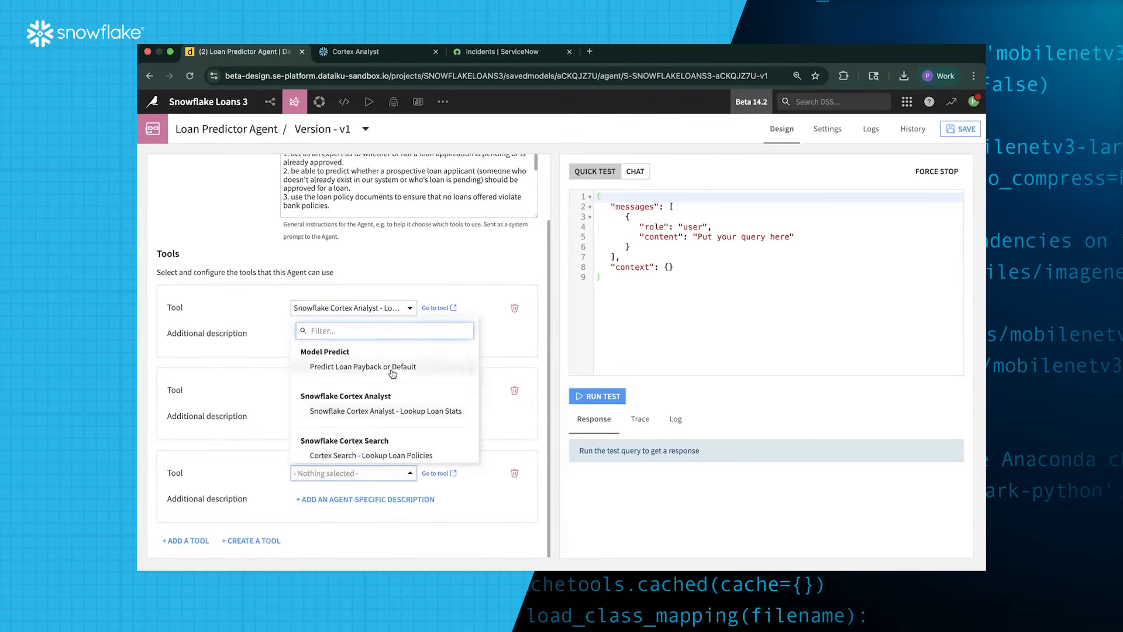
click(391, 371)
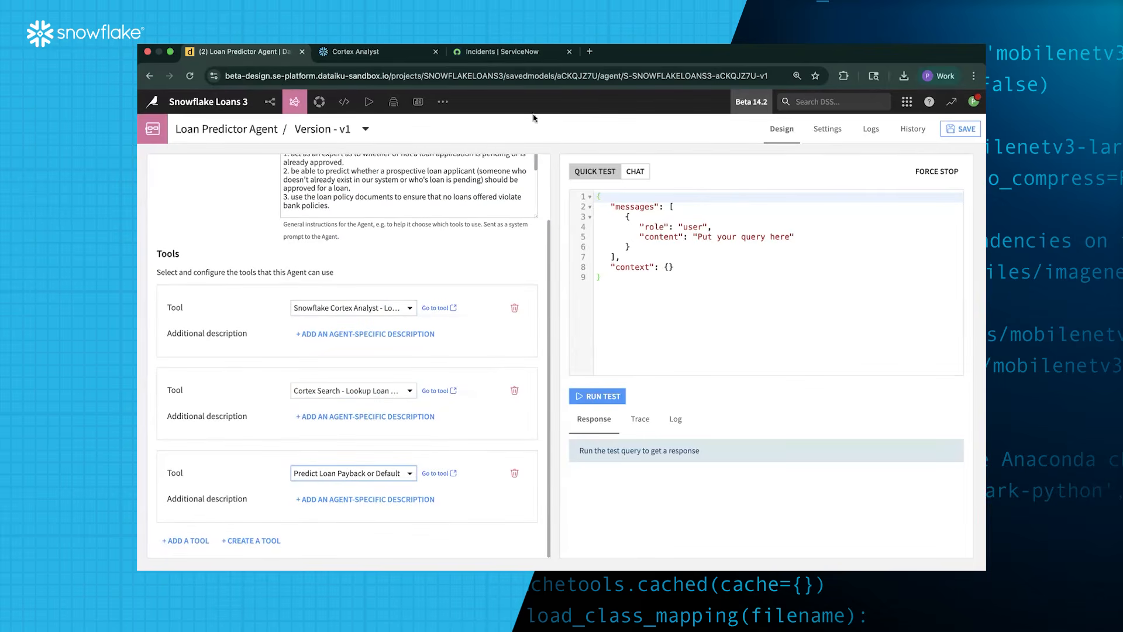
click(965, 131)
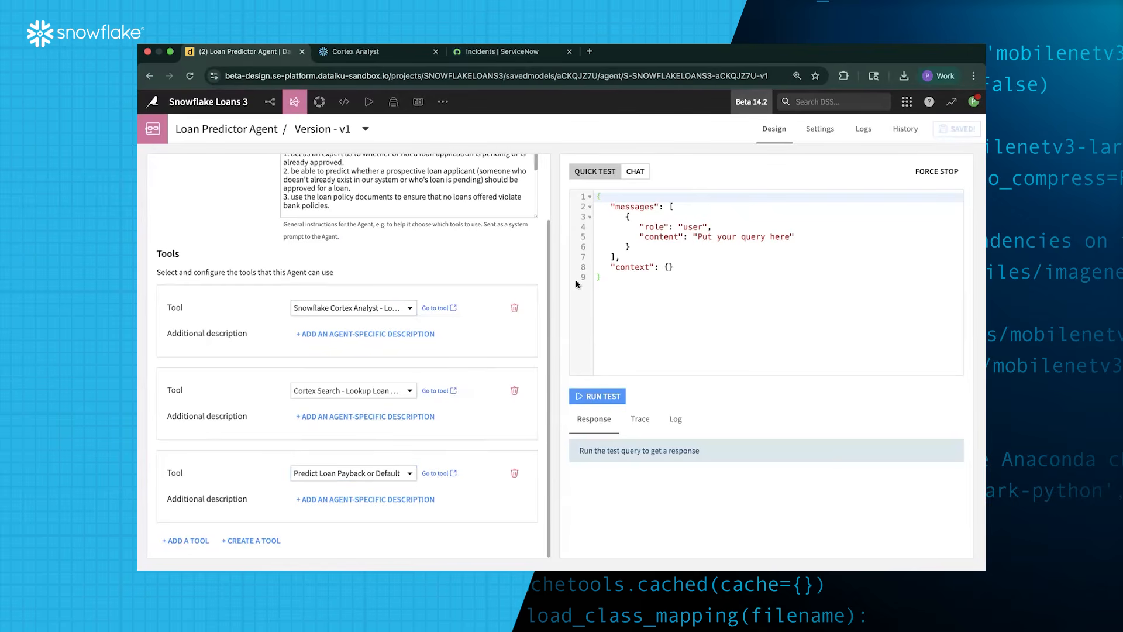
Replace the quick-test query with whether to give a specific customer ID a loan, and run it
drag(699, 238, 791, 240)
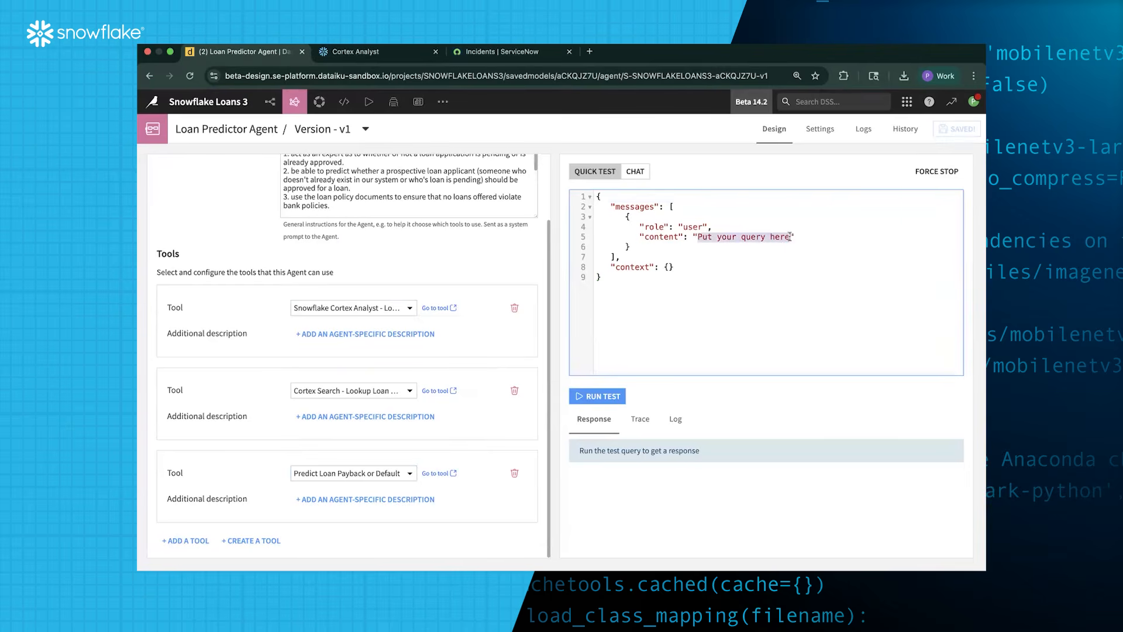
text(Shauld I)
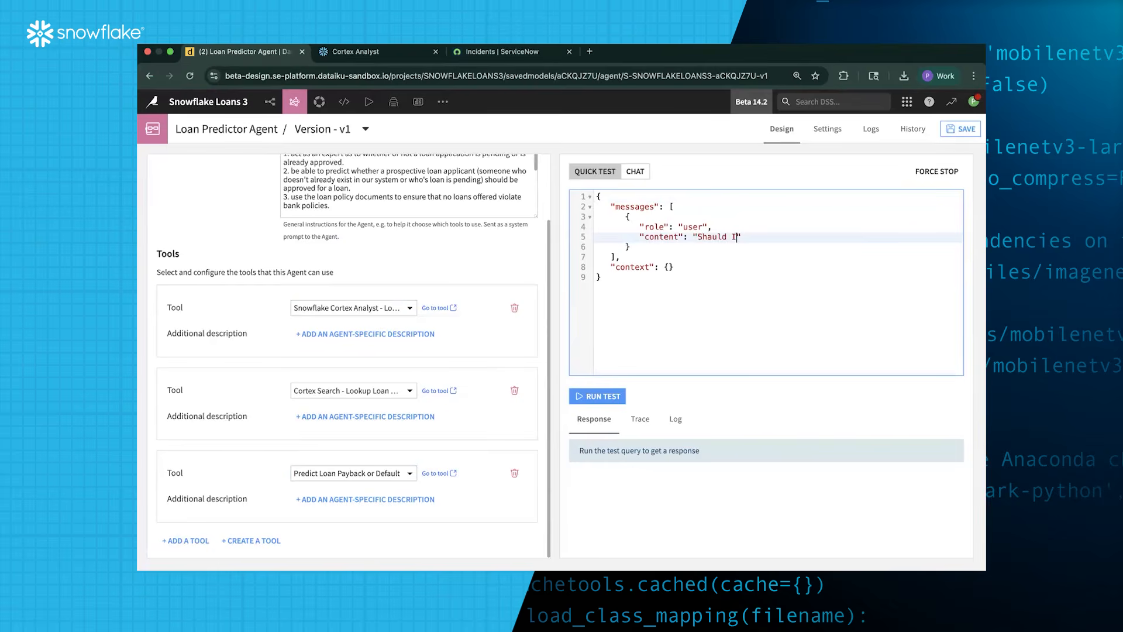
key(BackSpace)
key(BackSpace)
key(BackSpace)
key(BackSpace)
key(BackSpace)
key(BackSpace)
text(ould I give customer 67335)
text(a loan?)
click(603, 397)
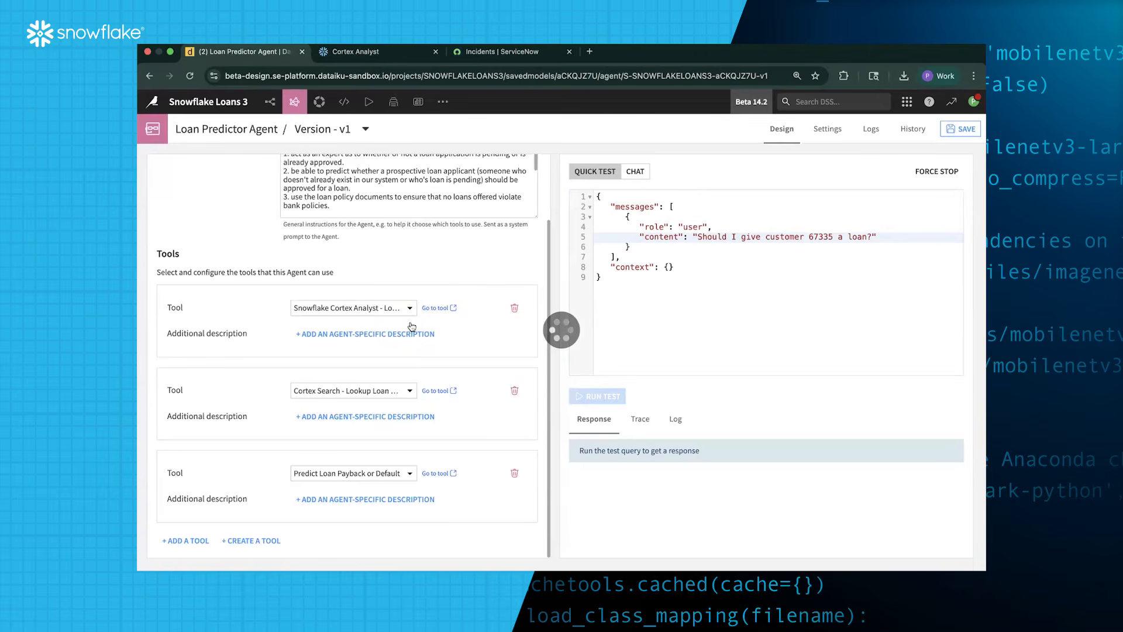
scroll(432, 334, up, 3)
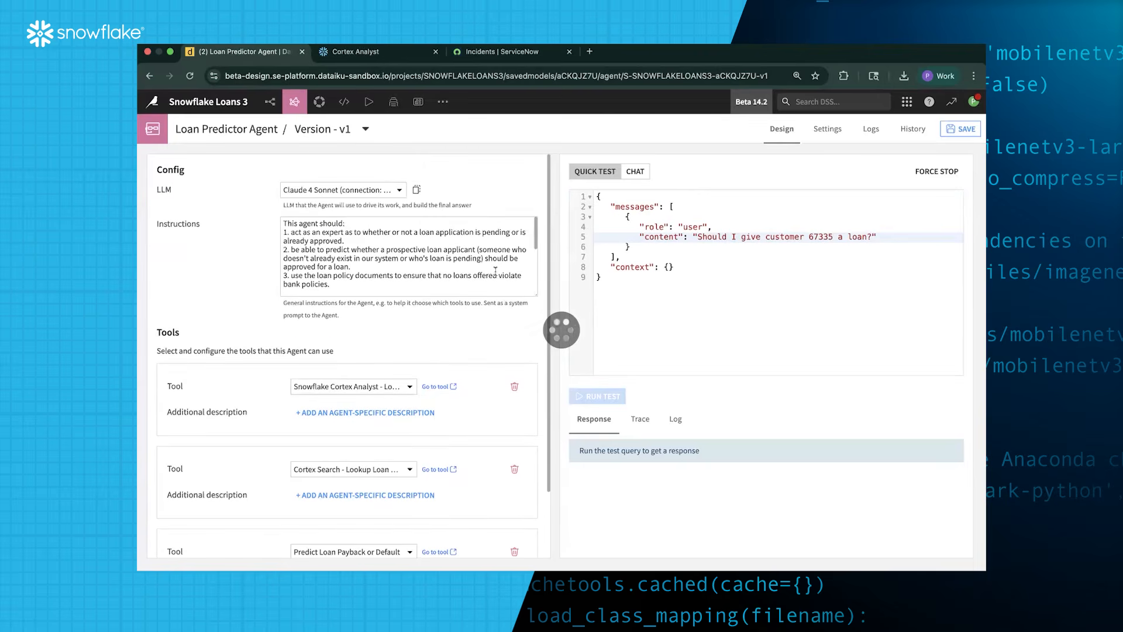
mouse_move(294, 104)
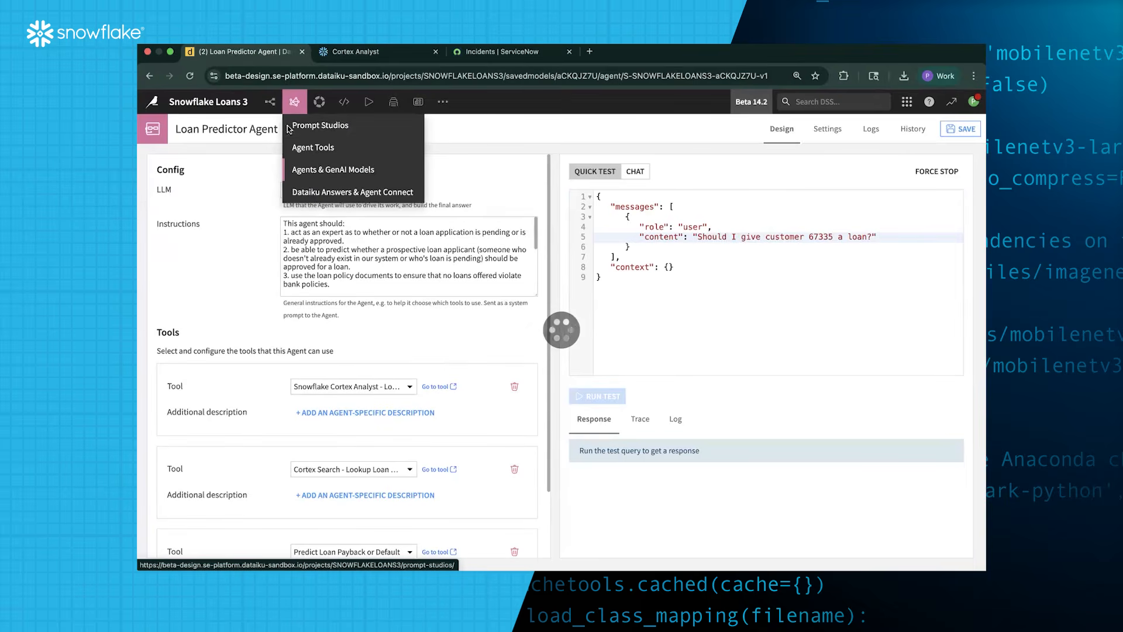
Open the Agent Tools list in a new browser tab and switch to it
right_click(310, 151)
click(354, 154)
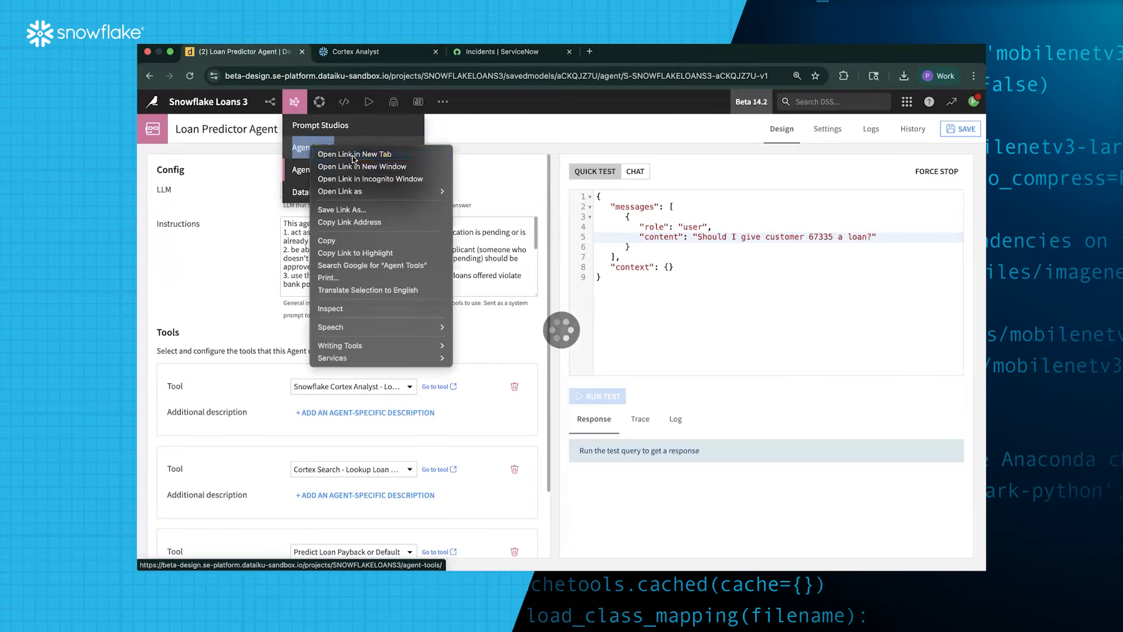
click(378, 53)
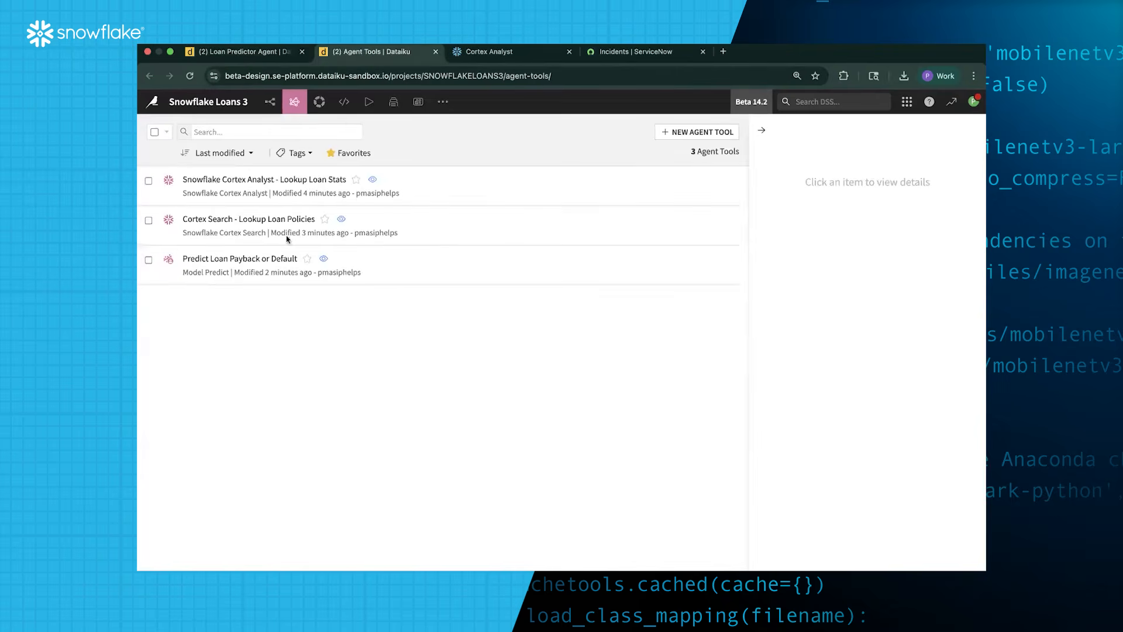
Create a Create Servicenow Issue agent tool named 'Create ServiceNow Ticket'
click(705, 134)
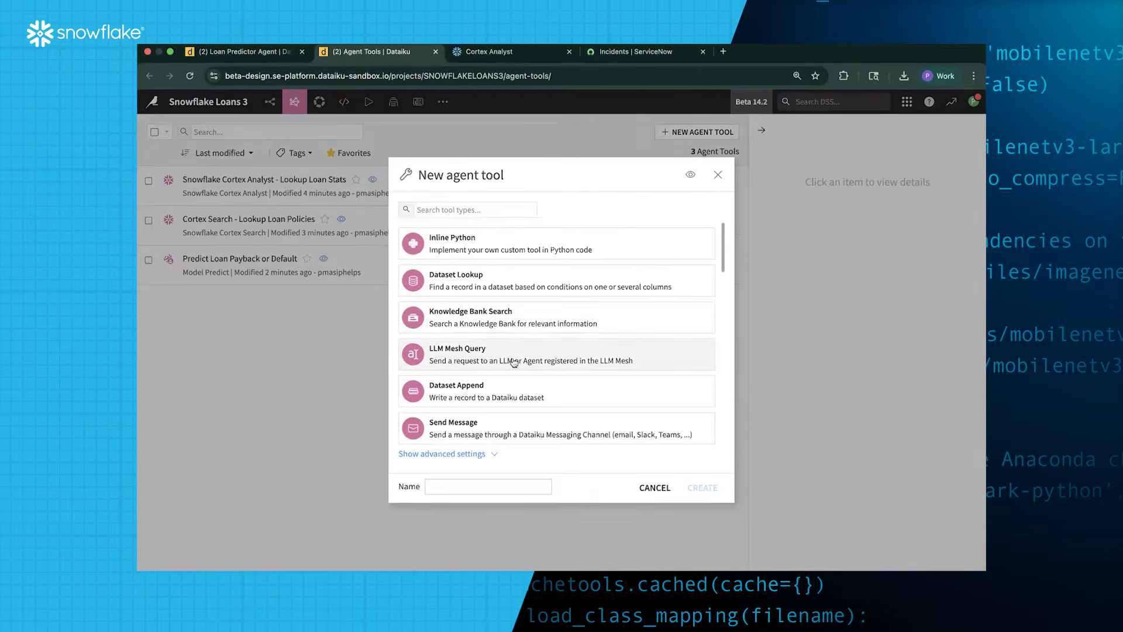
scroll(514, 362, down, 5)
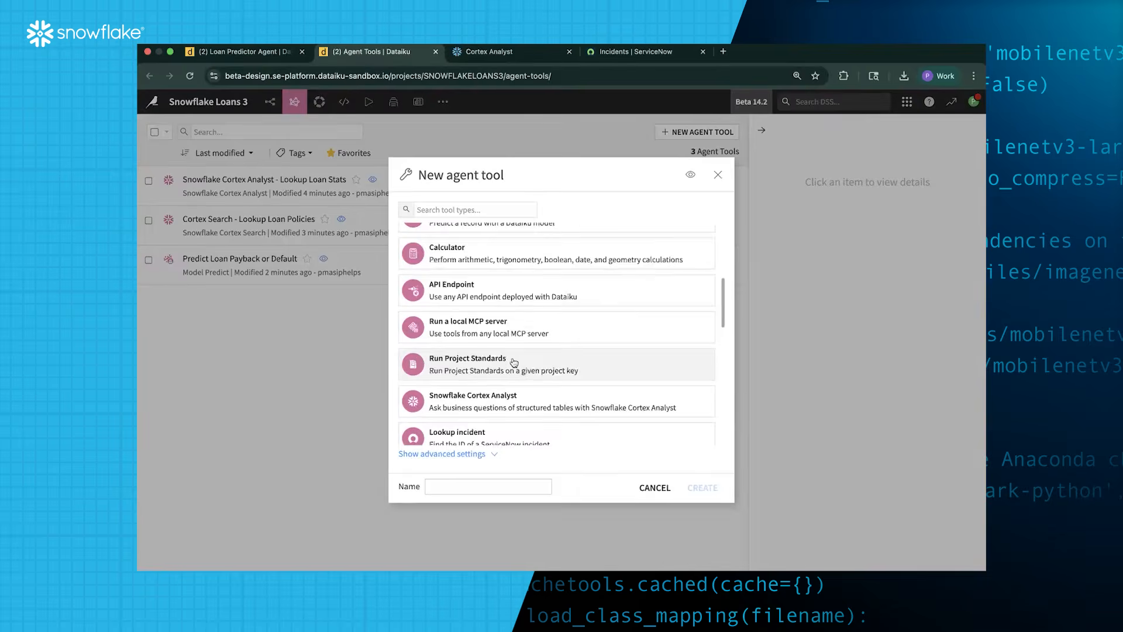
scroll(513, 362, down, 10)
scroll(513, 362, down, 6)
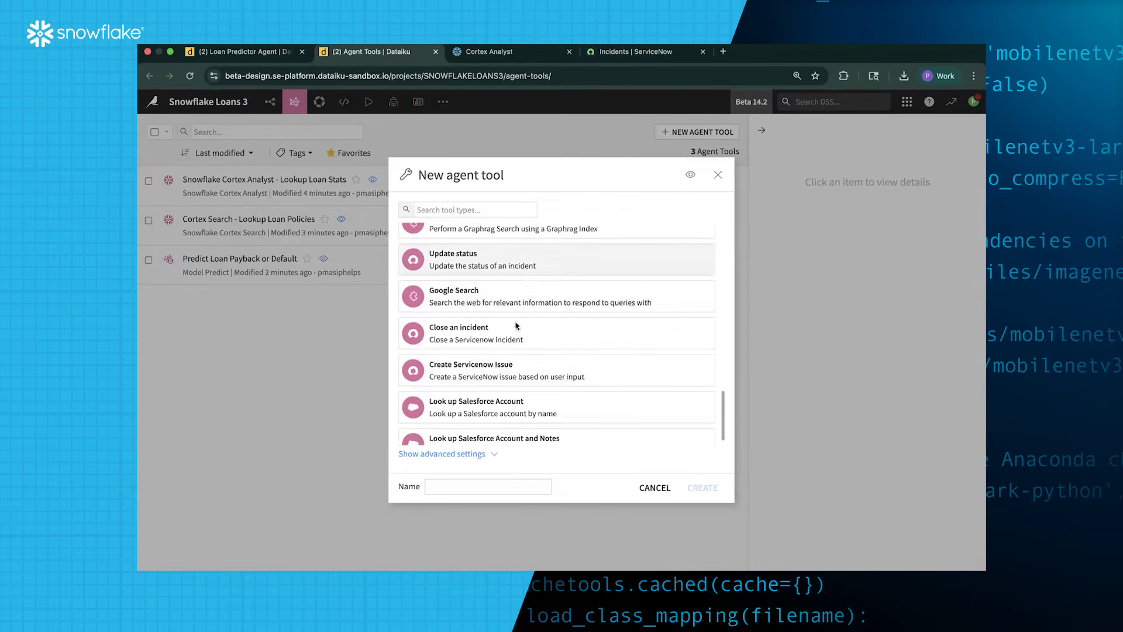
scroll(515, 342, down, 1)
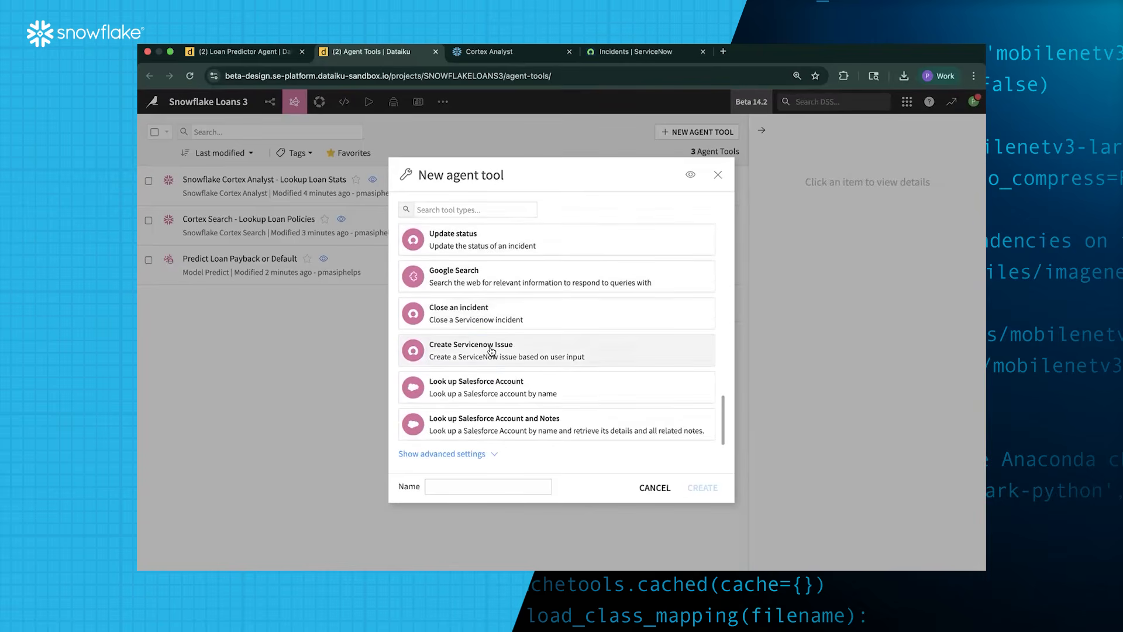
click(491, 349)
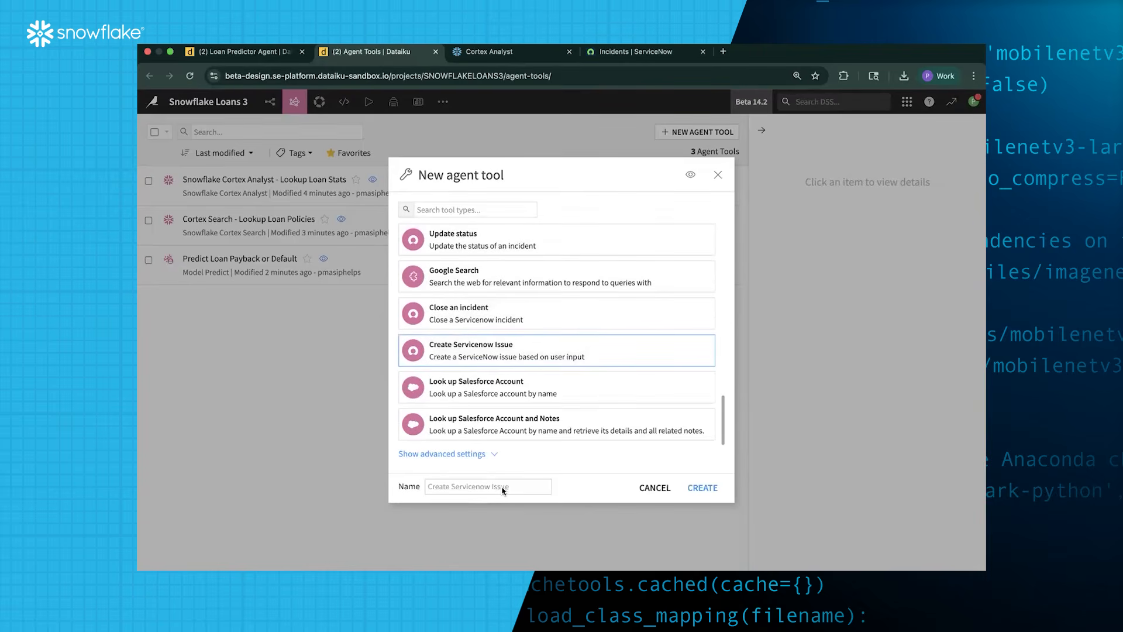
click(444, 486)
text(Crea)
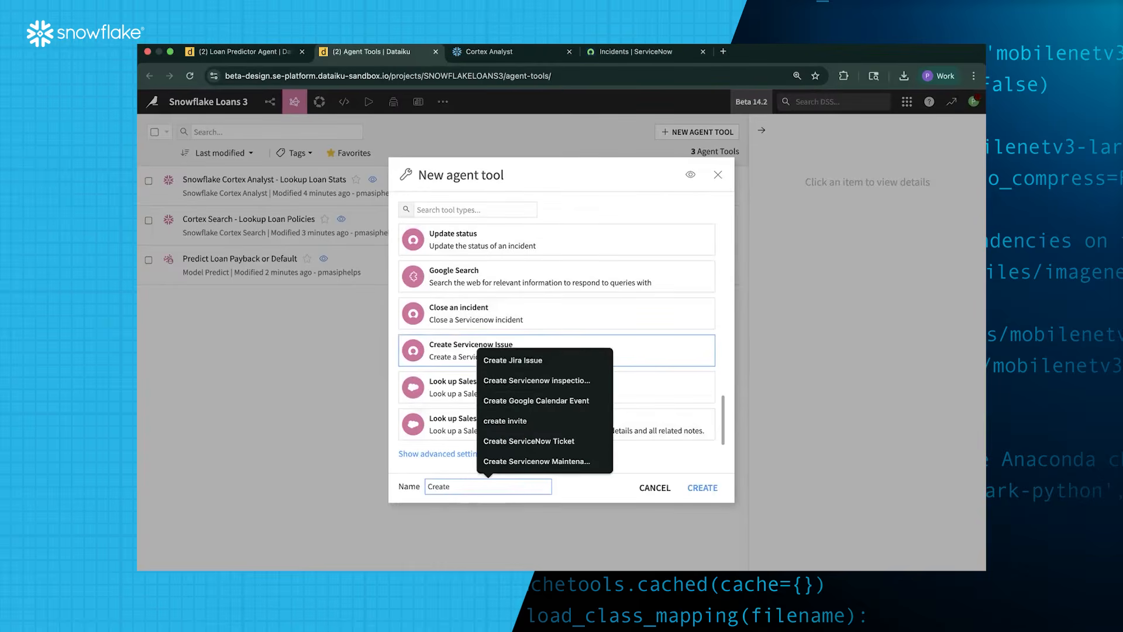
text(te)
click(529, 441)
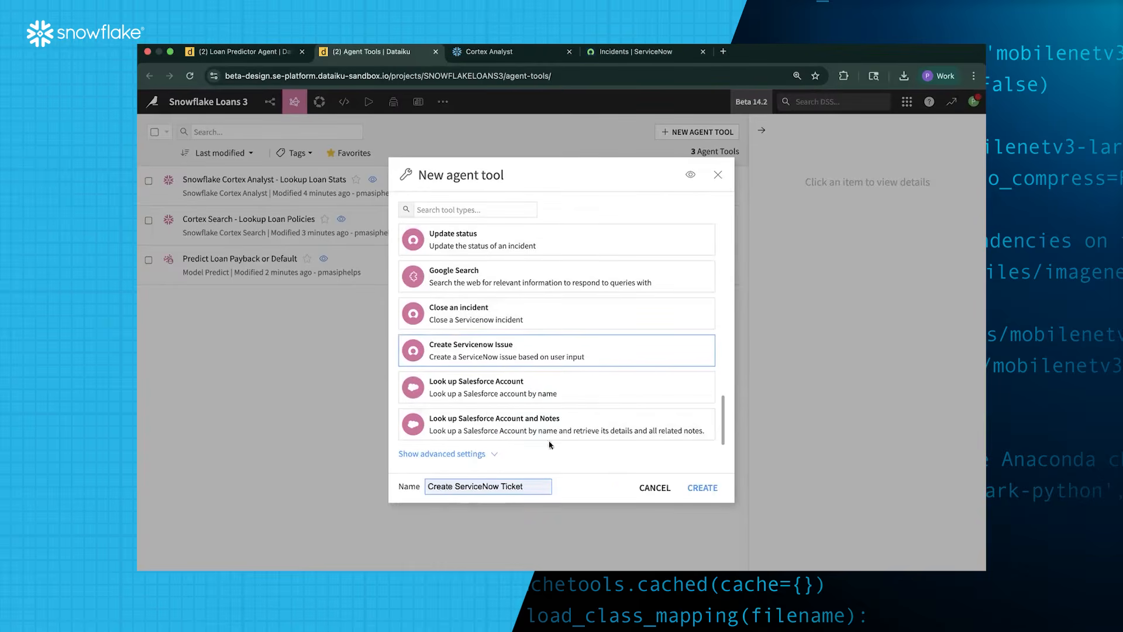
click(700, 487)
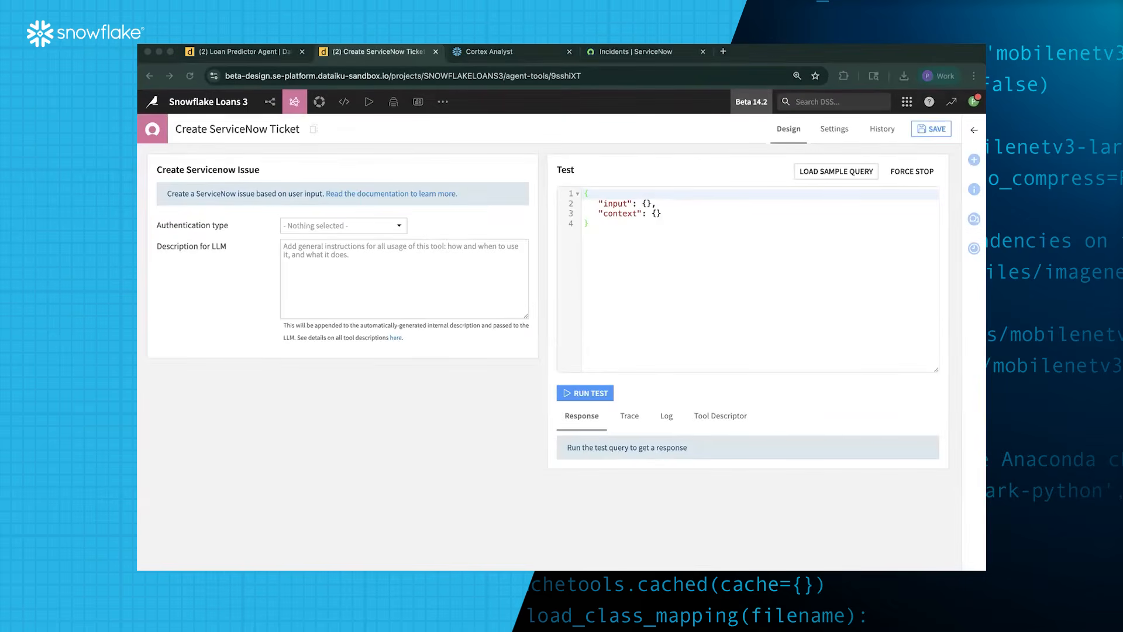
Set the tool's authentication to the PMP ServiceNow service account
click(319, 229)
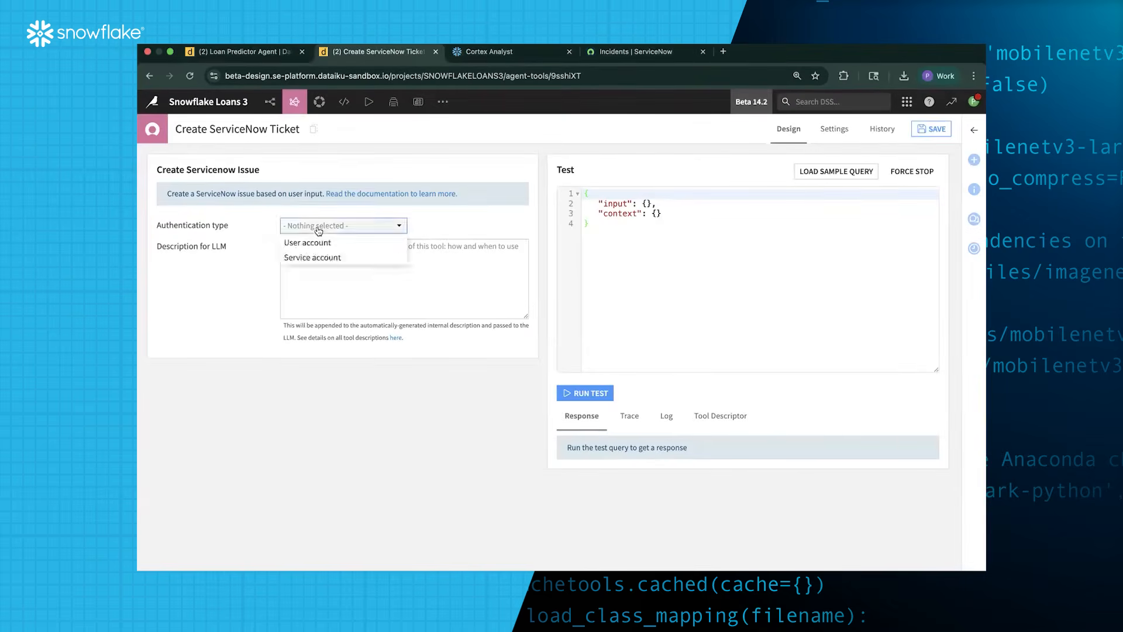
click(349, 253)
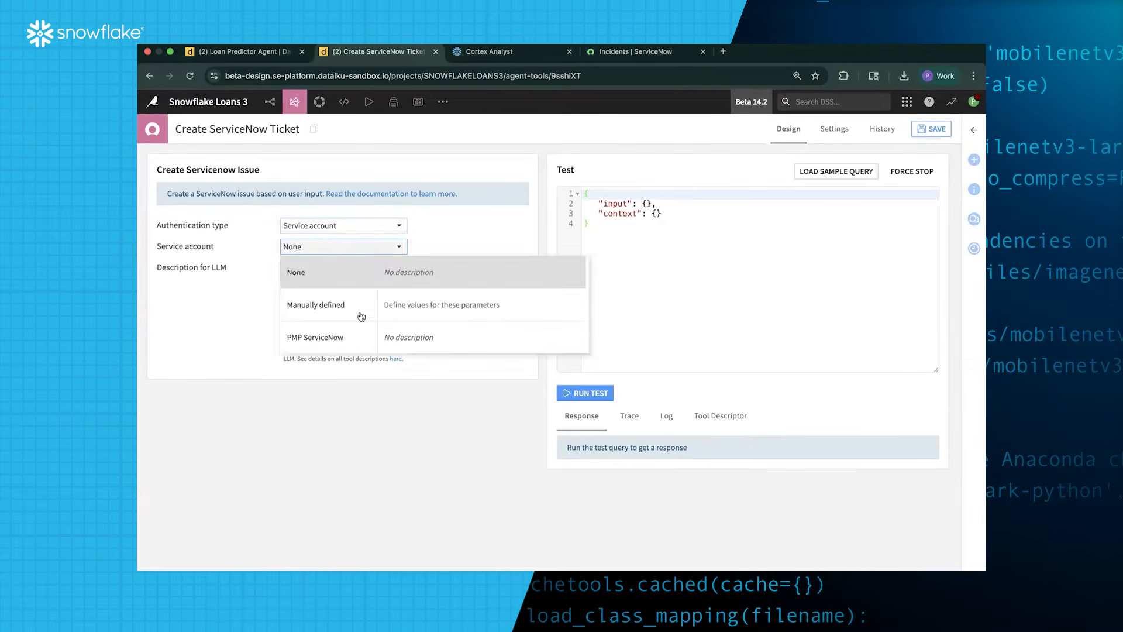
click(413, 337)
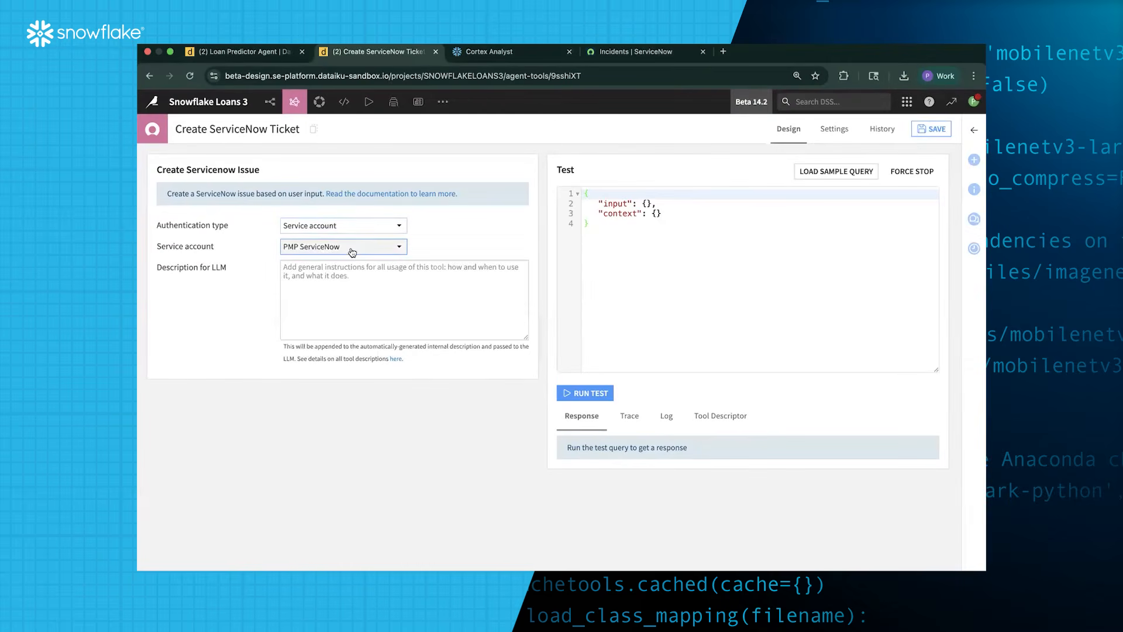
key(super+Tab)
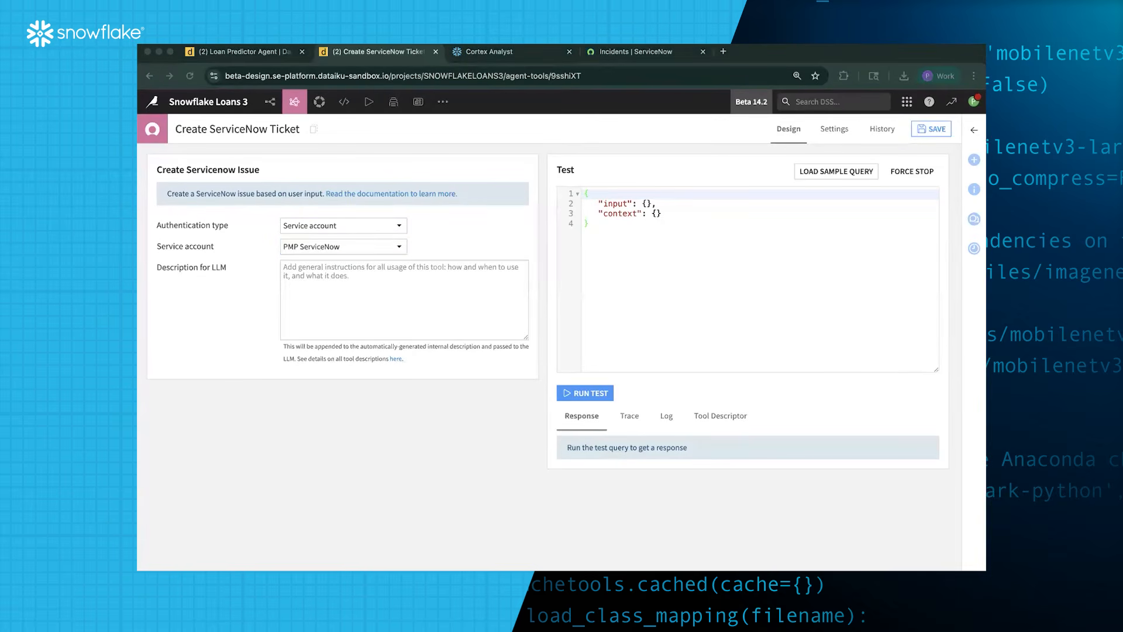
click(367, 285)
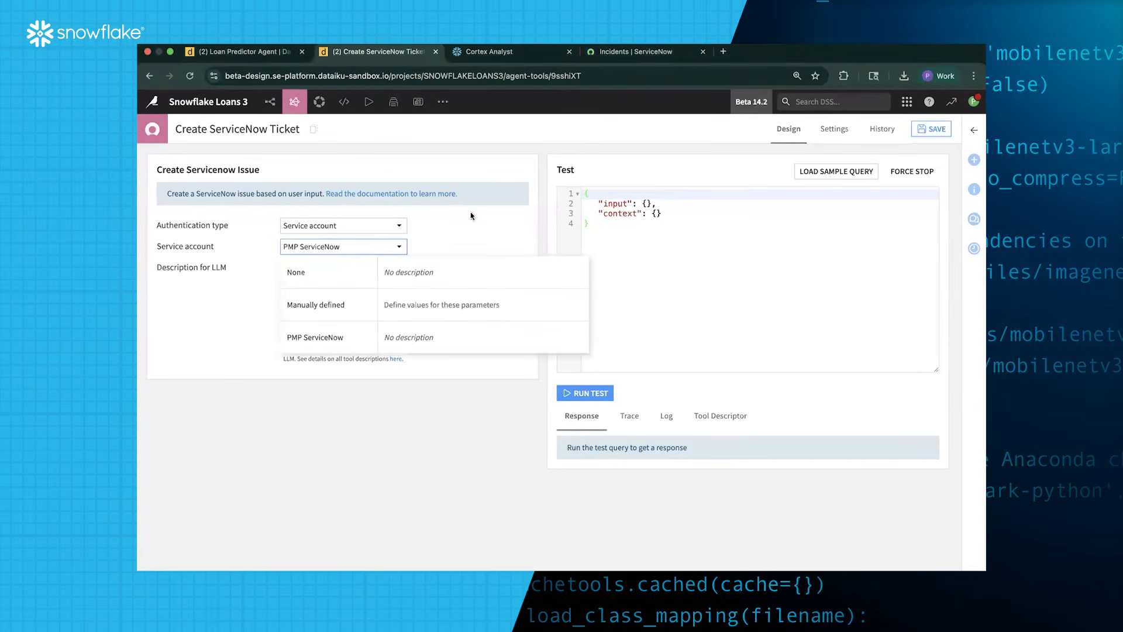
Paste the LLM description about drafting final loan documents, save, and return to Agent Tools
click(427, 273)
text(Create a new ServiceNow ticket to draft up the final loan documents and send them to the customer, populated with the application information.)
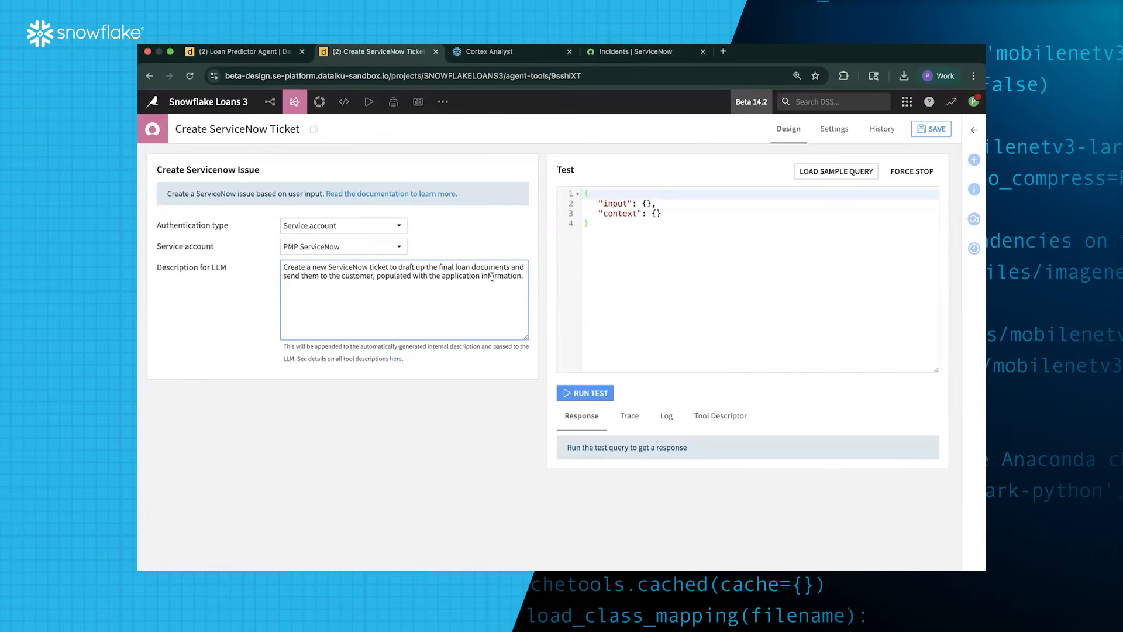
click(426, 418)
click(919, 132)
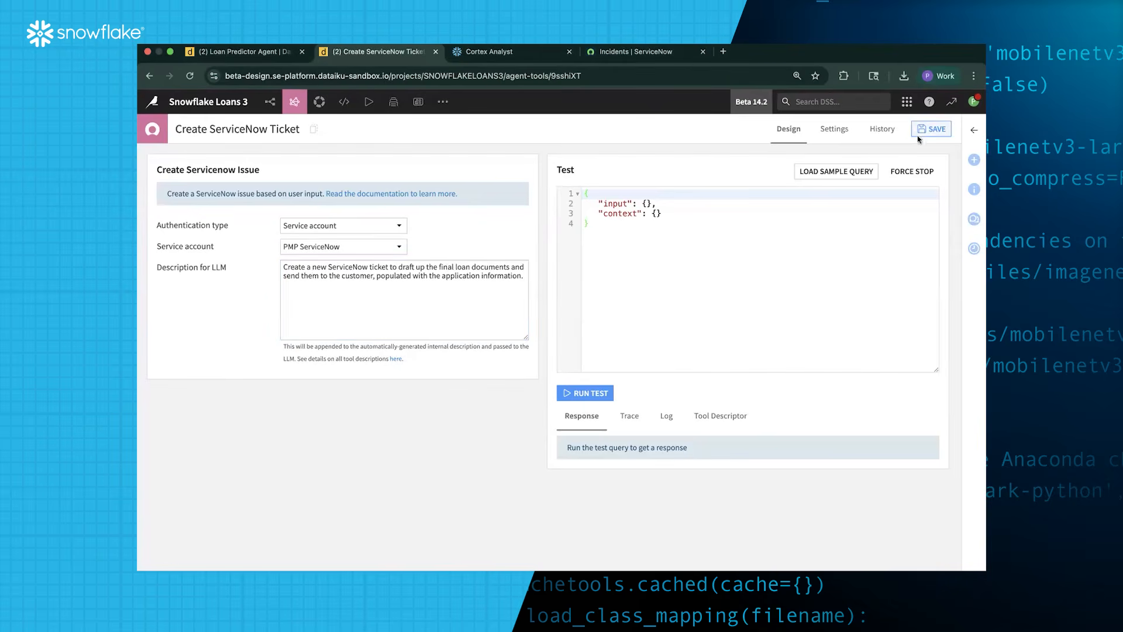
click(298, 107)
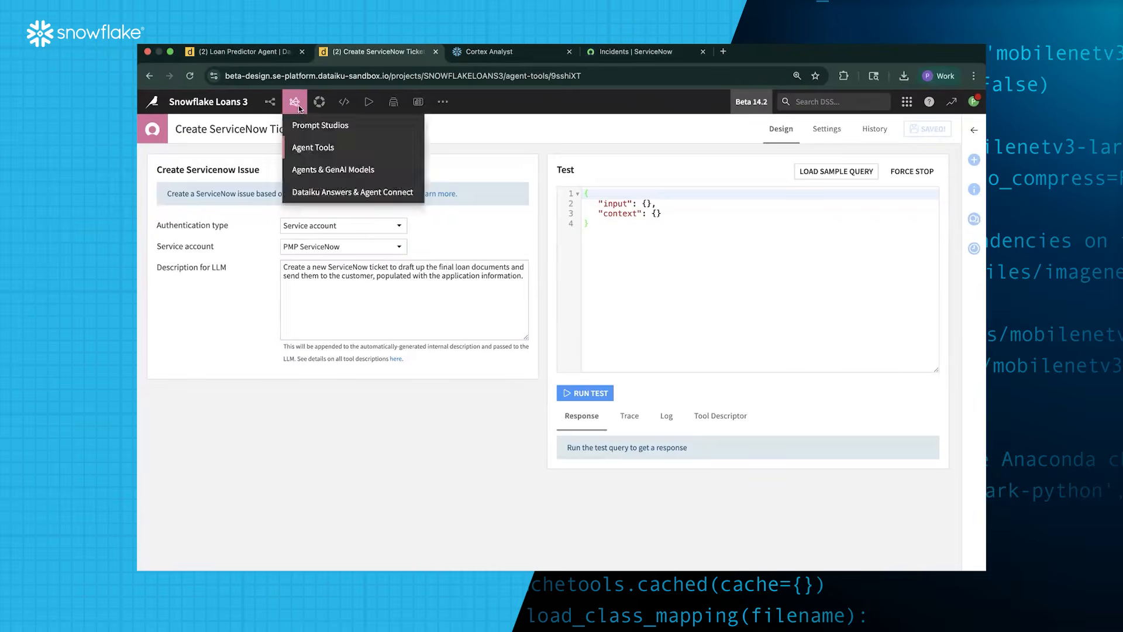
click(310, 148)
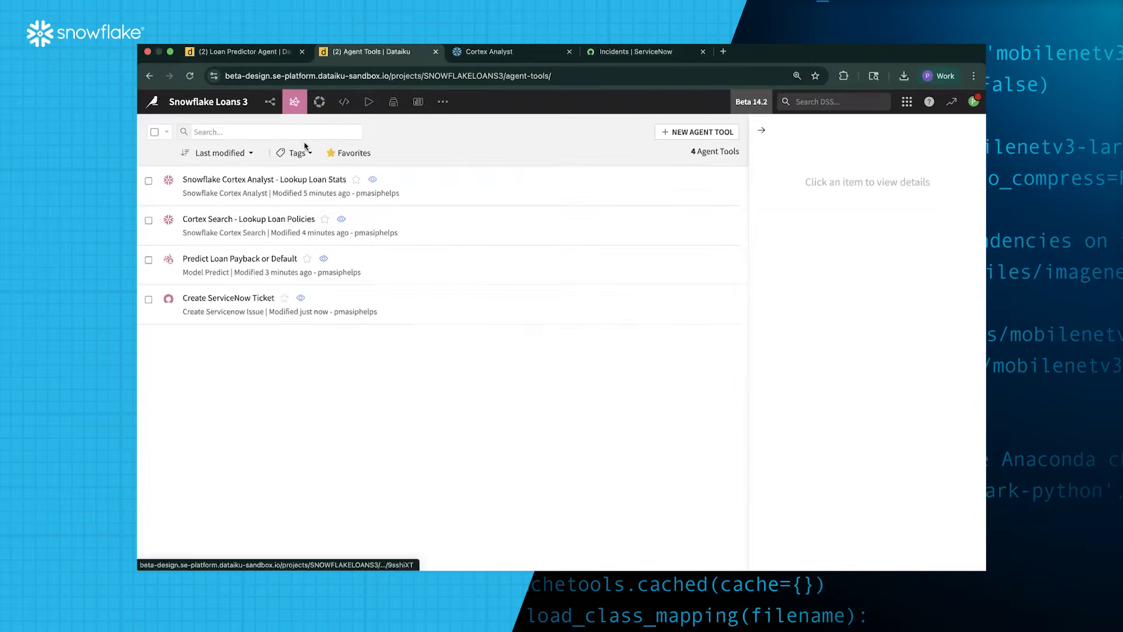
Create a Send Message agent tool named 'Send Email'
click(686, 137)
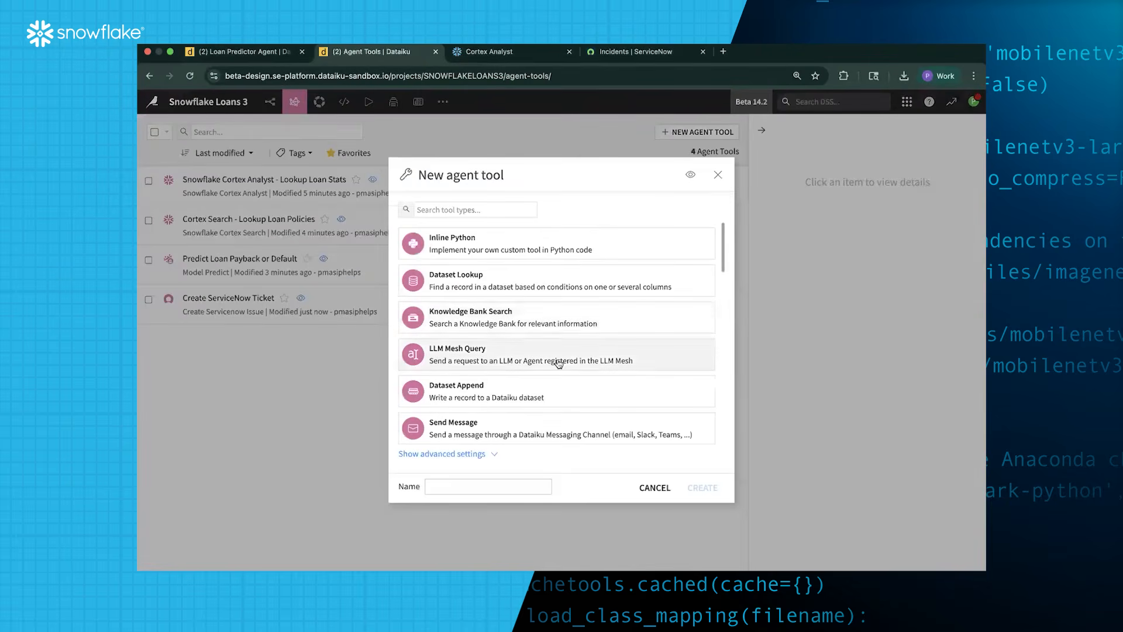
scroll(559, 363, down, 2)
scroll(559, 364, down, 1)
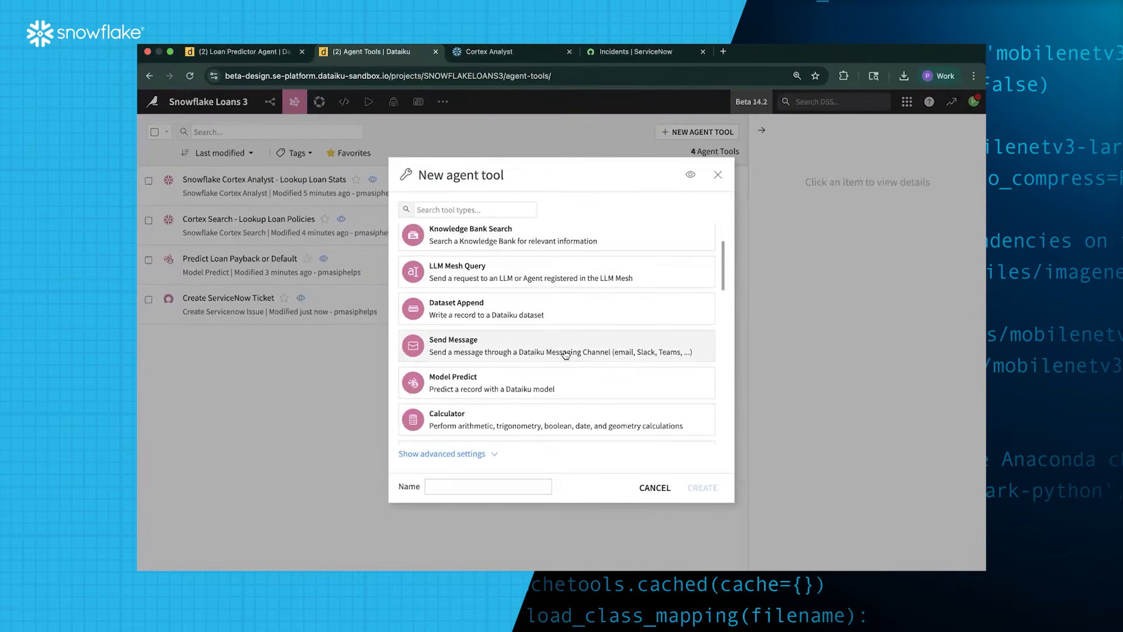
click(538, 352)
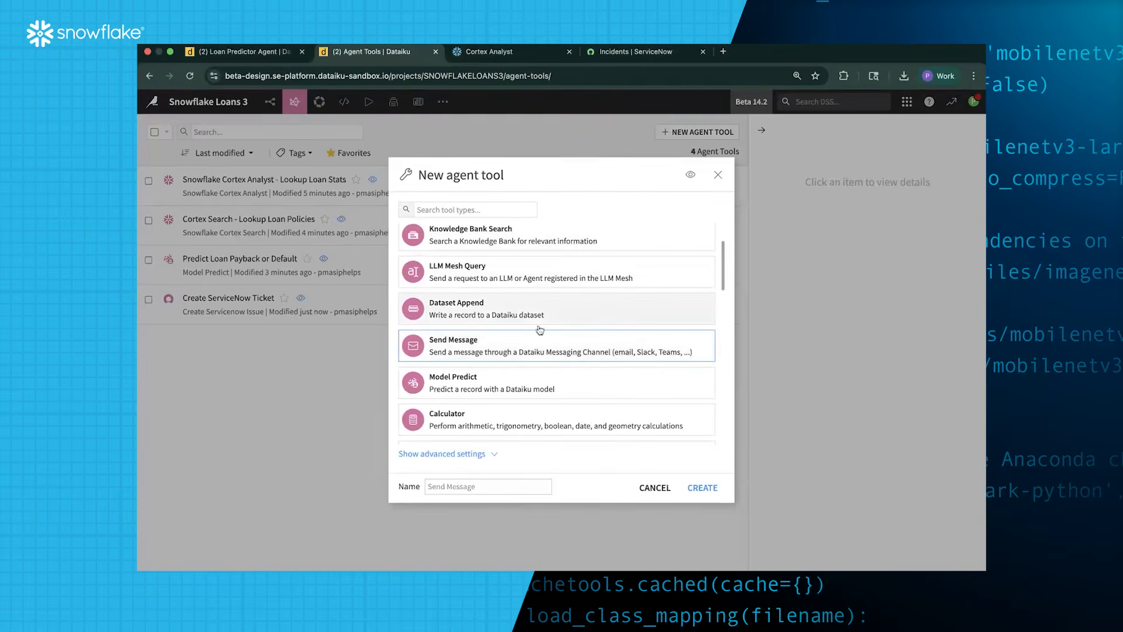
click(485, 484)
text(Send)
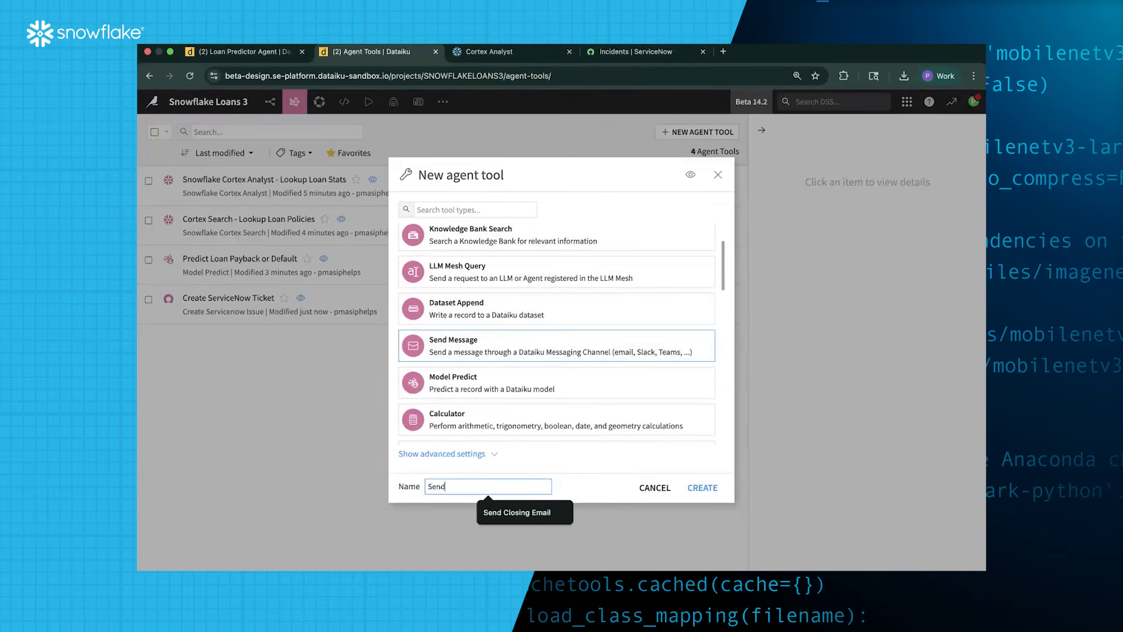
text( Email)
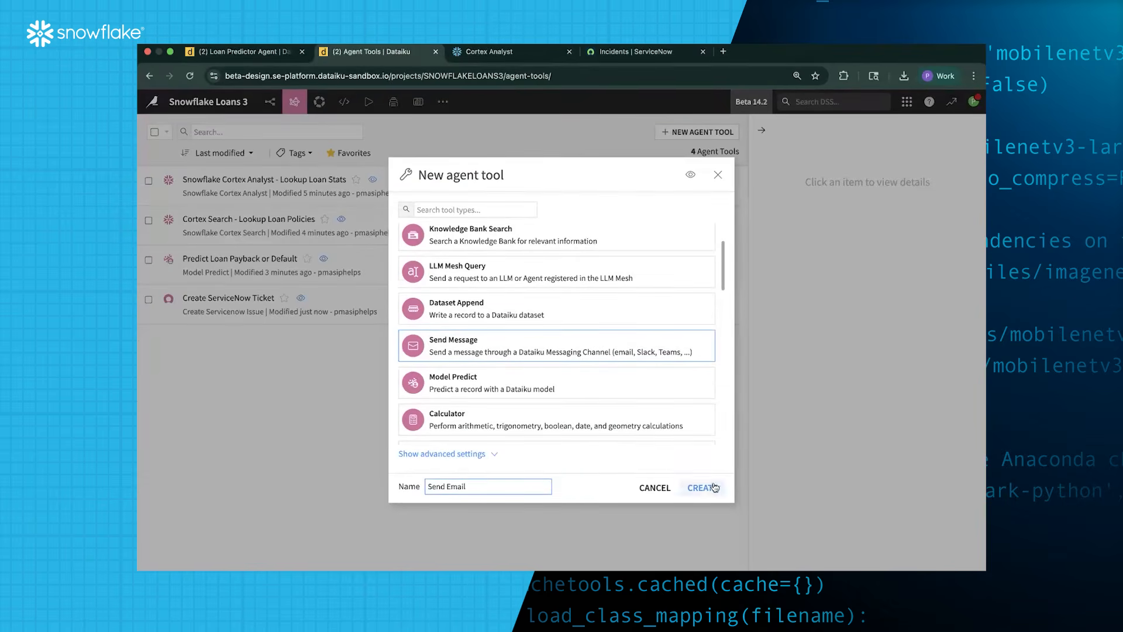
click(703, 487)
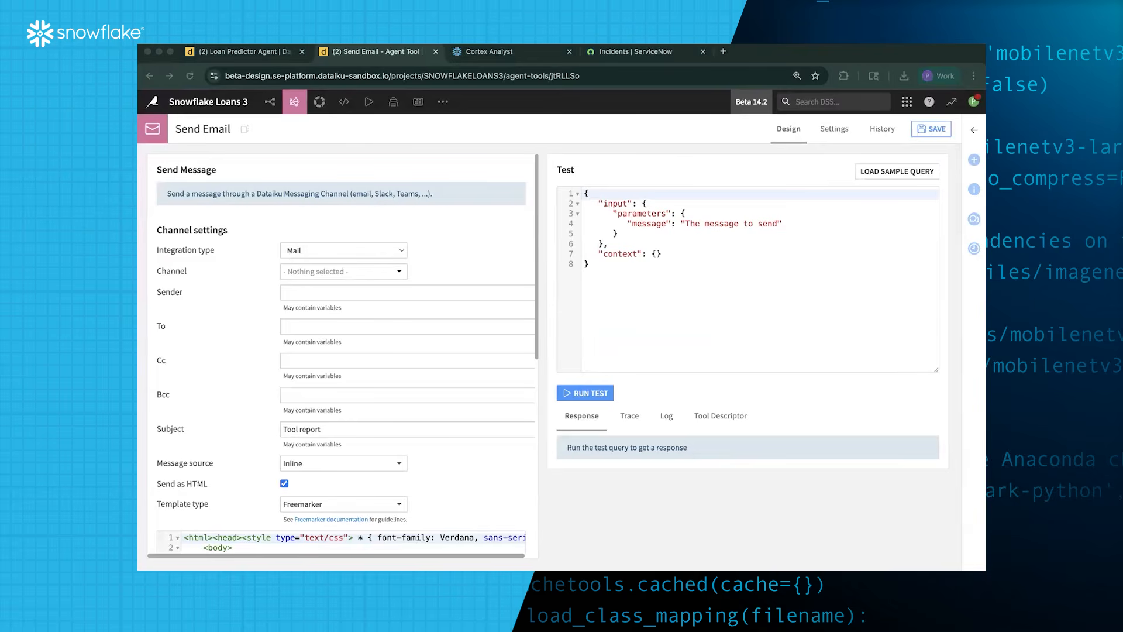
Choose the second SMTP channel and fill in the sender and recipient e-mail addresses
click(334, 271)
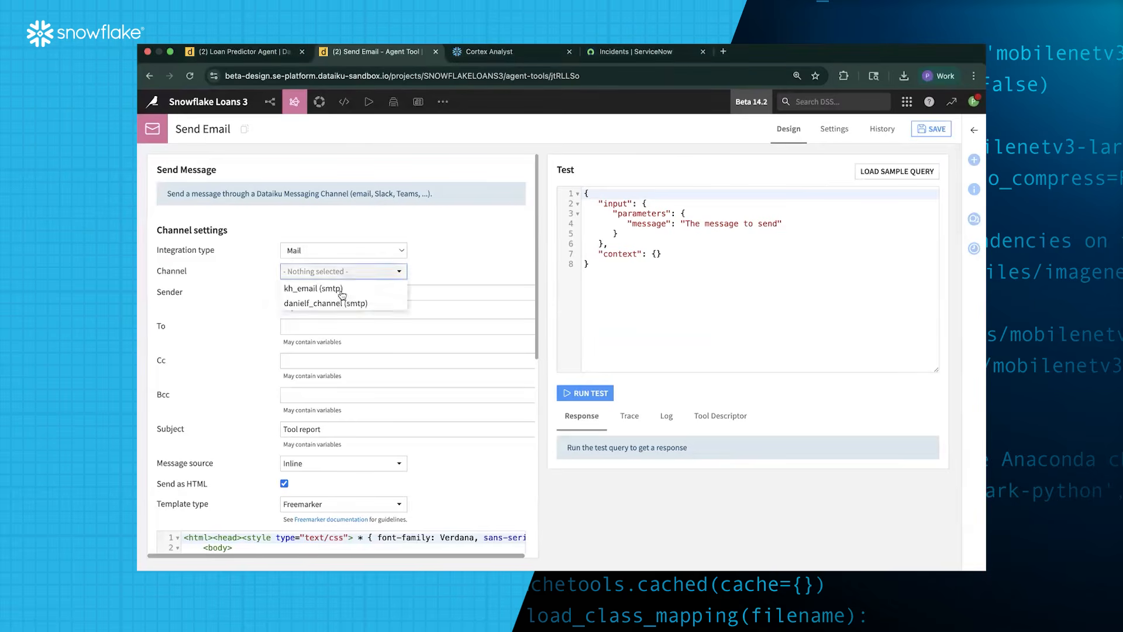
click(349, 302)
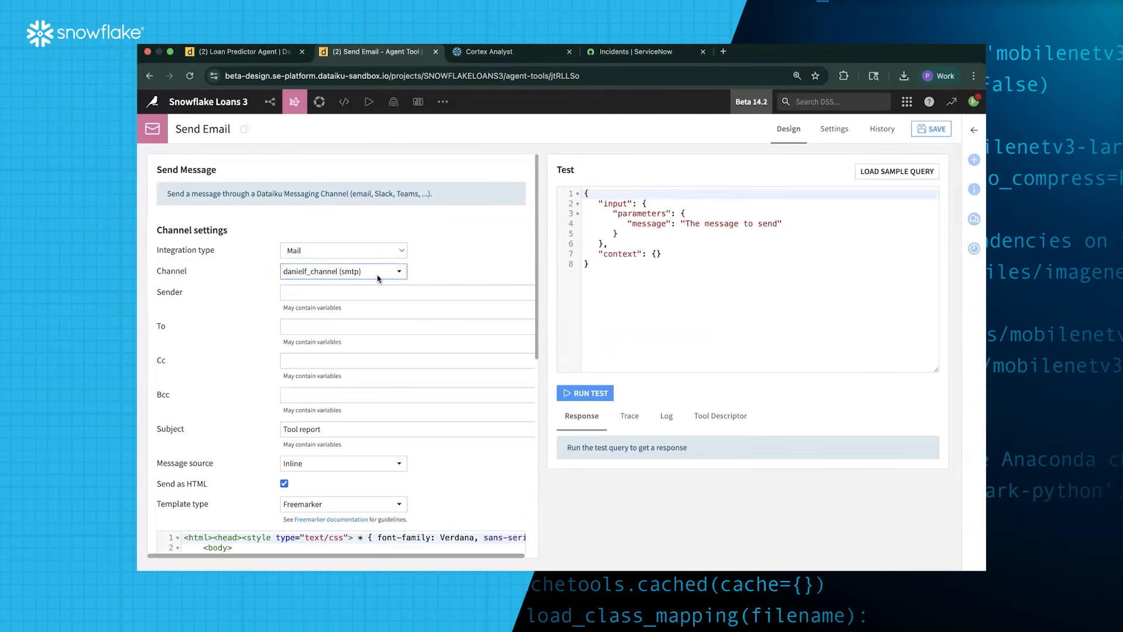
click(370, 291)
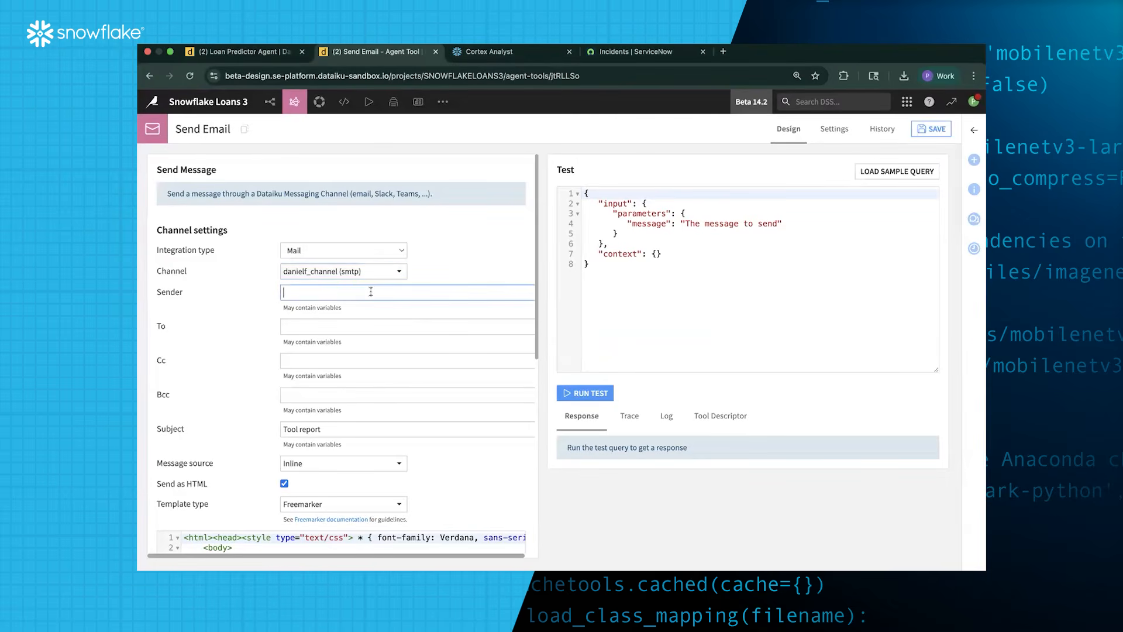
triple_click(339, 295)
key(super+c)
click(341, 325)
key(super+v)
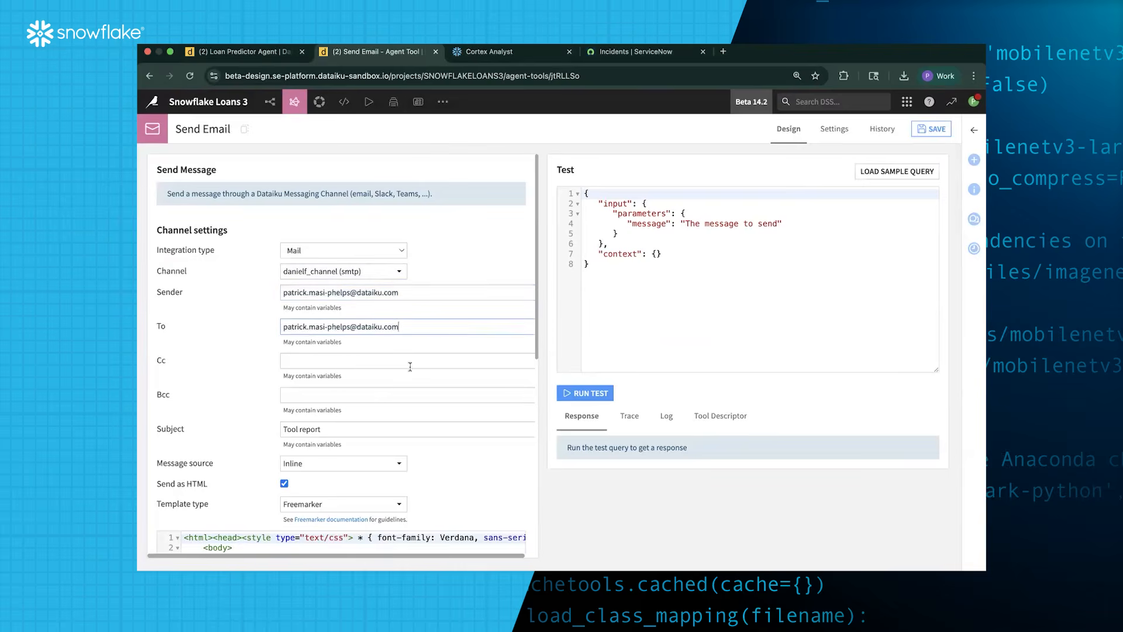
Set the subject to 'Your Personlized Loan Offer'
scroll(410, 366, down, 1)
scroll(398, 393, down, 1)
drag(366, 366, 256, 359)
text(You)
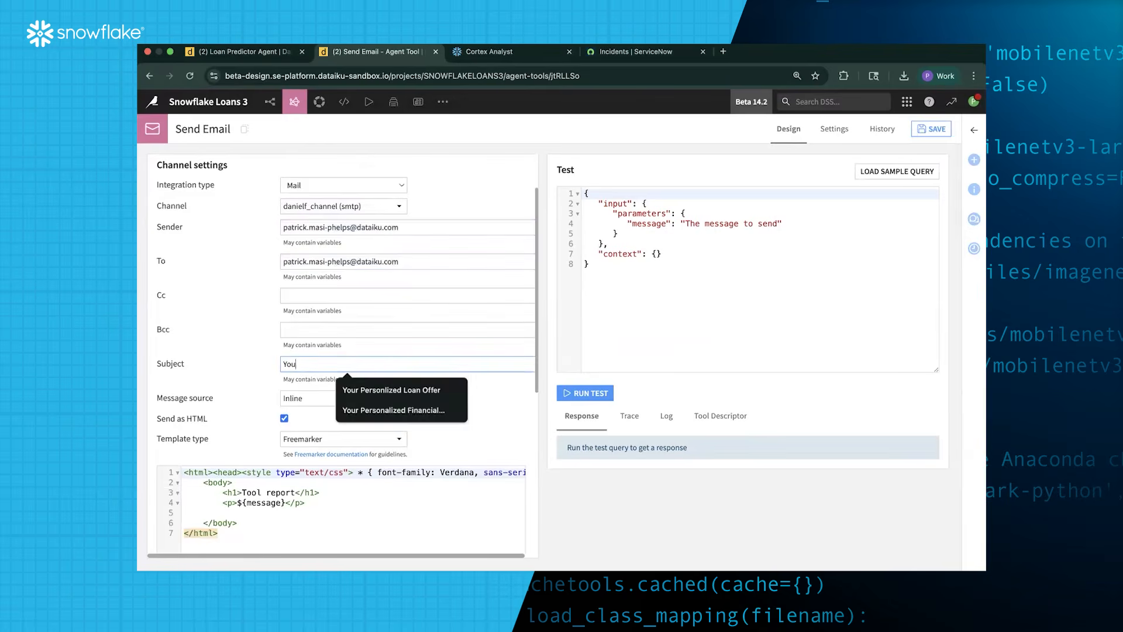
text(r)
click(394, 391)
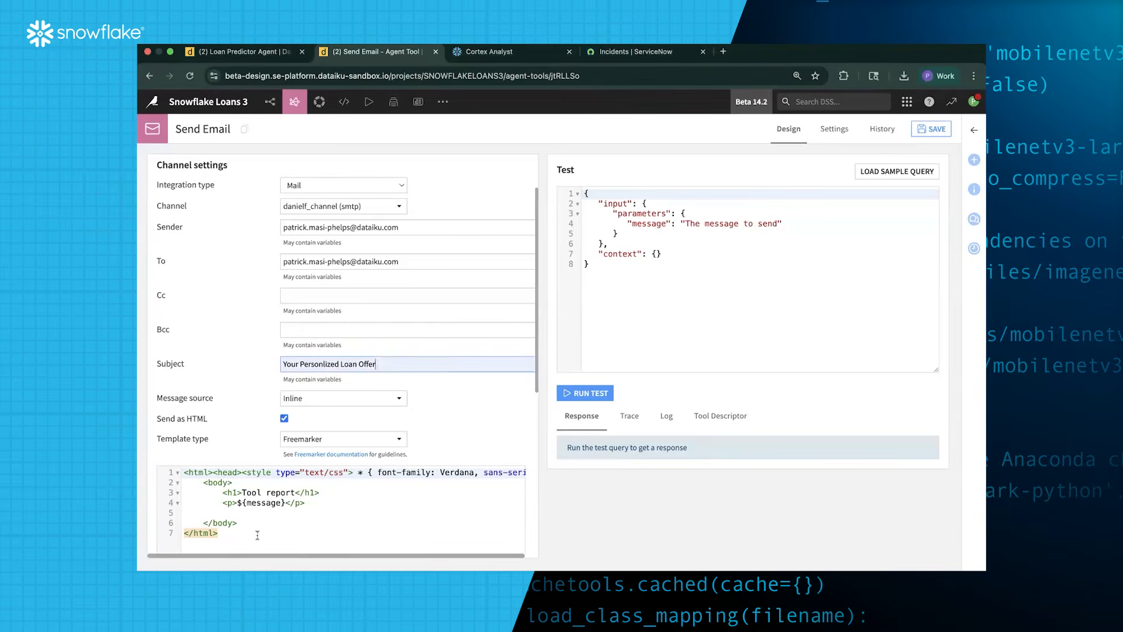
Replace the HTML template with <html>${message}</html> and save the tool
click(159, 472)
key(super+a)
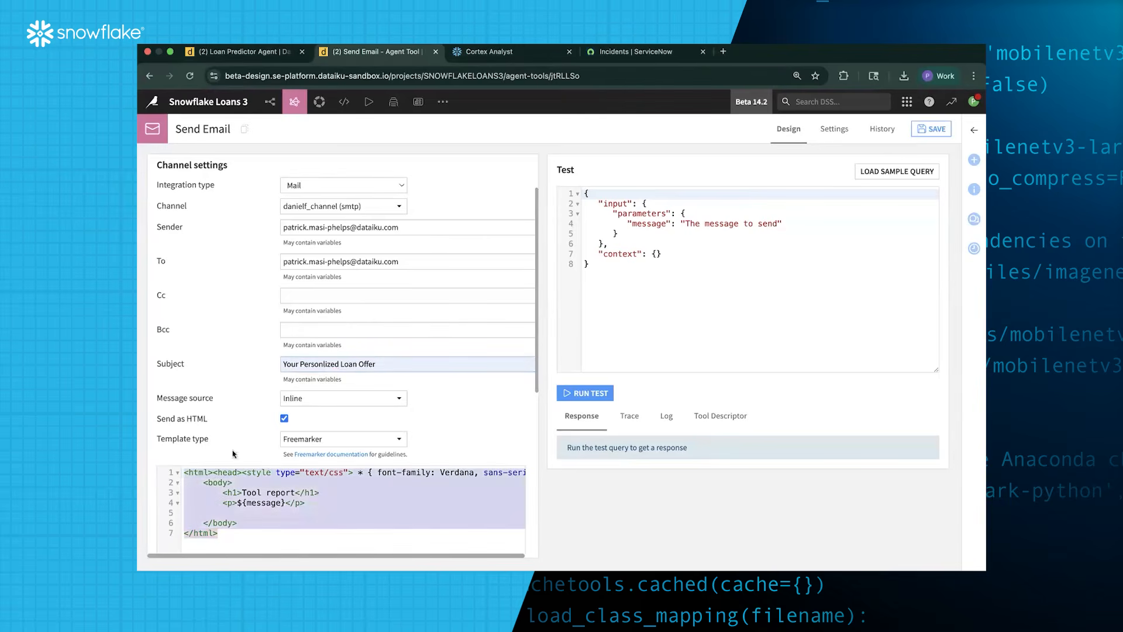
text(<html>     ${message} </html>)
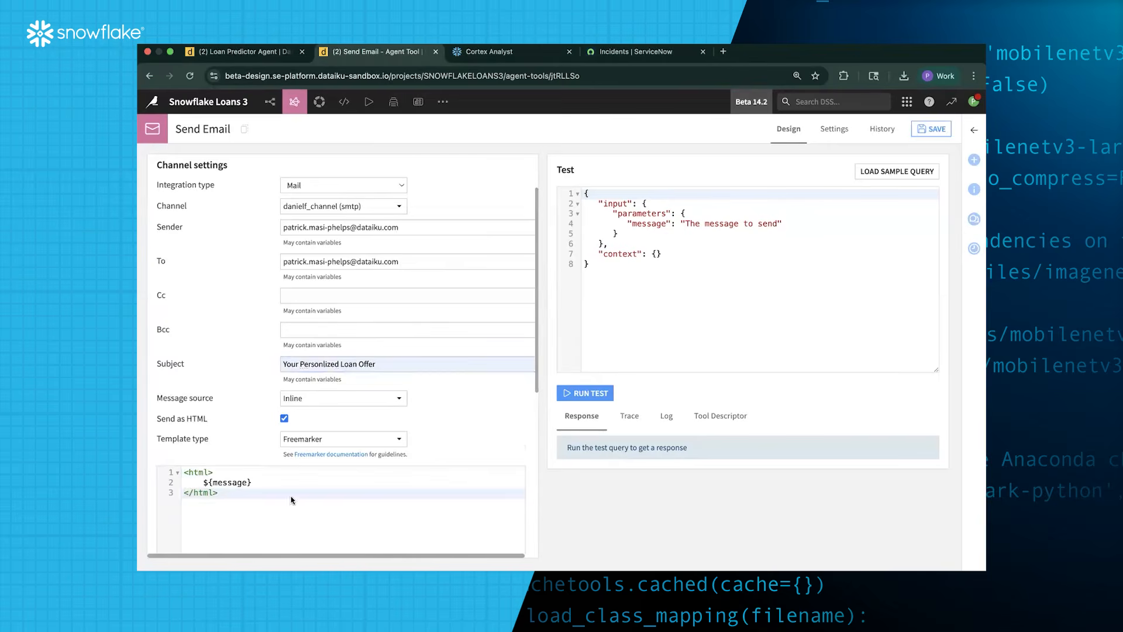
scroll(292, 500, down, 2)
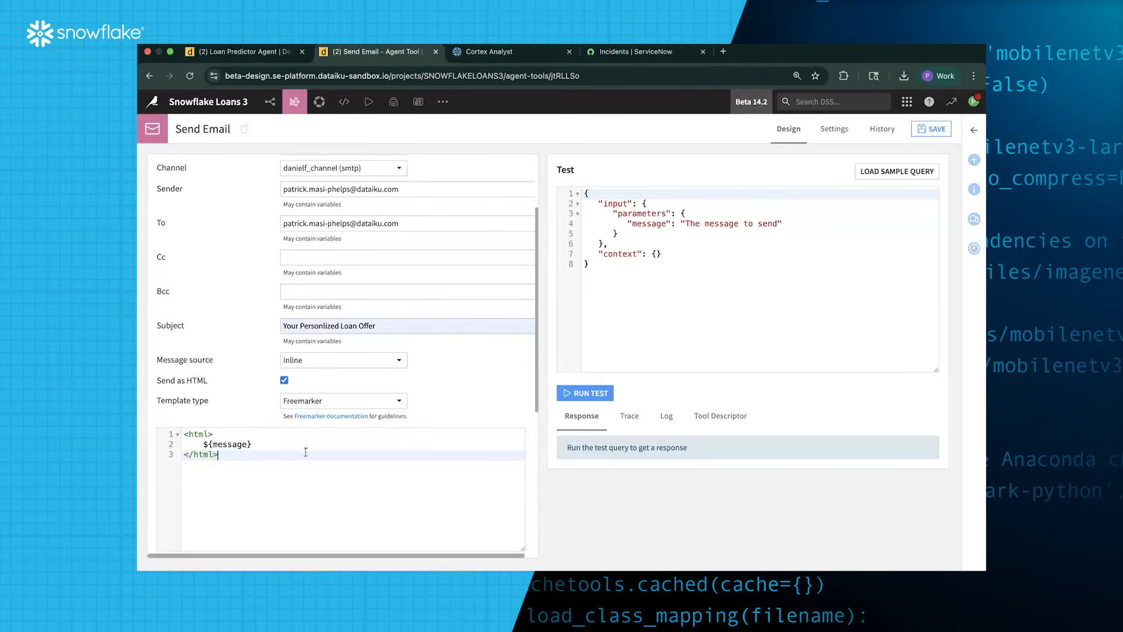
double_click(215, 445)
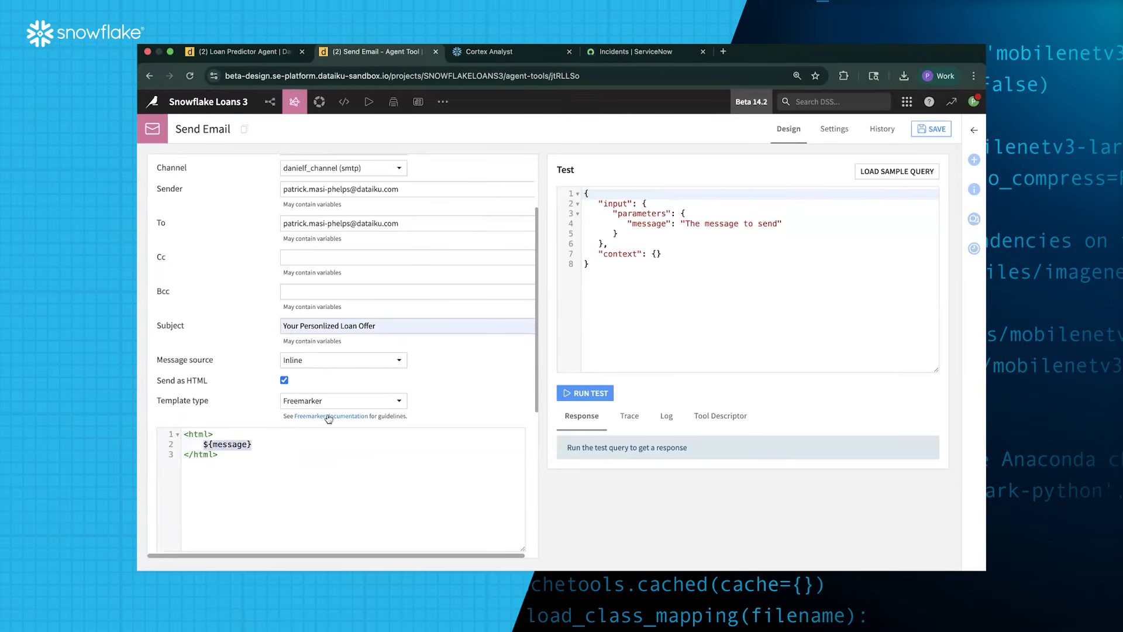
click(932, 130)
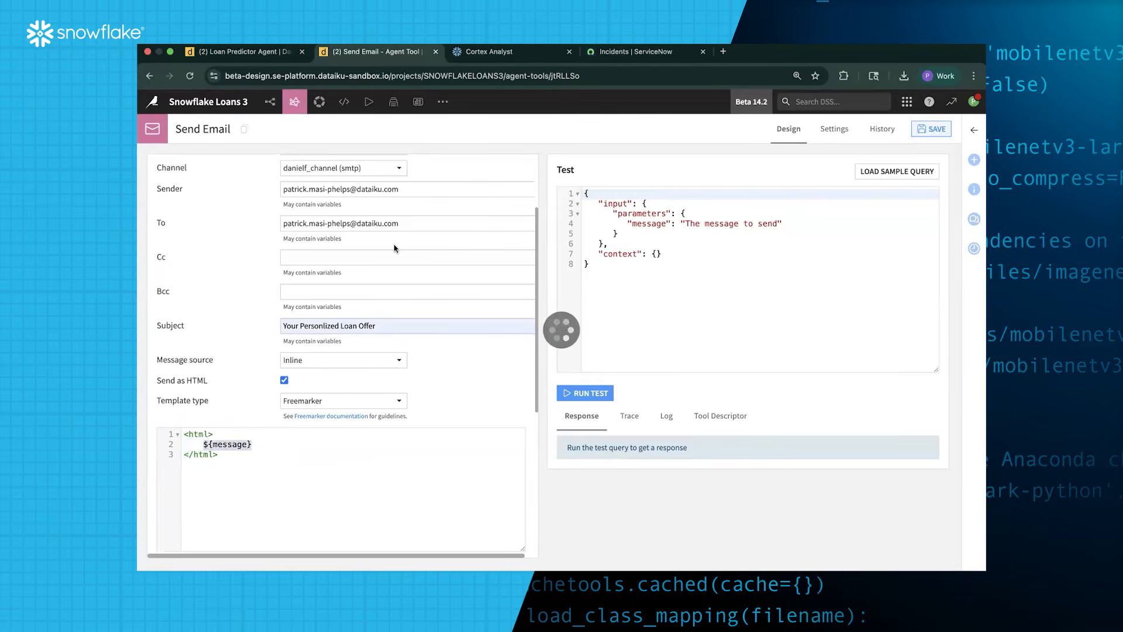
click(225, 454)
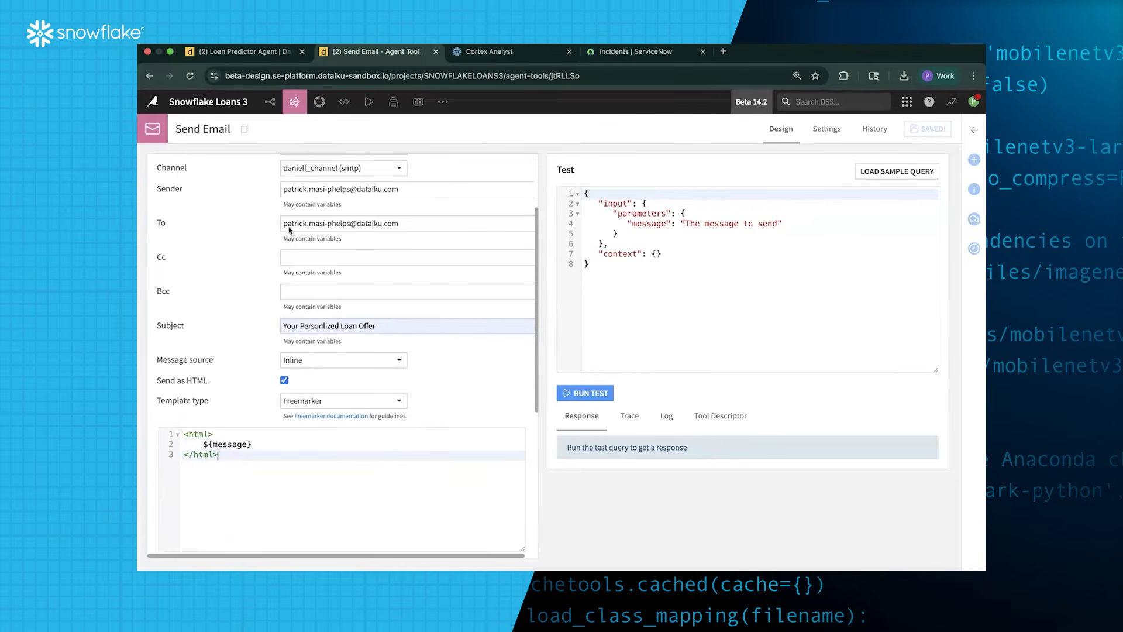
scroll(459, 332, up, 3)
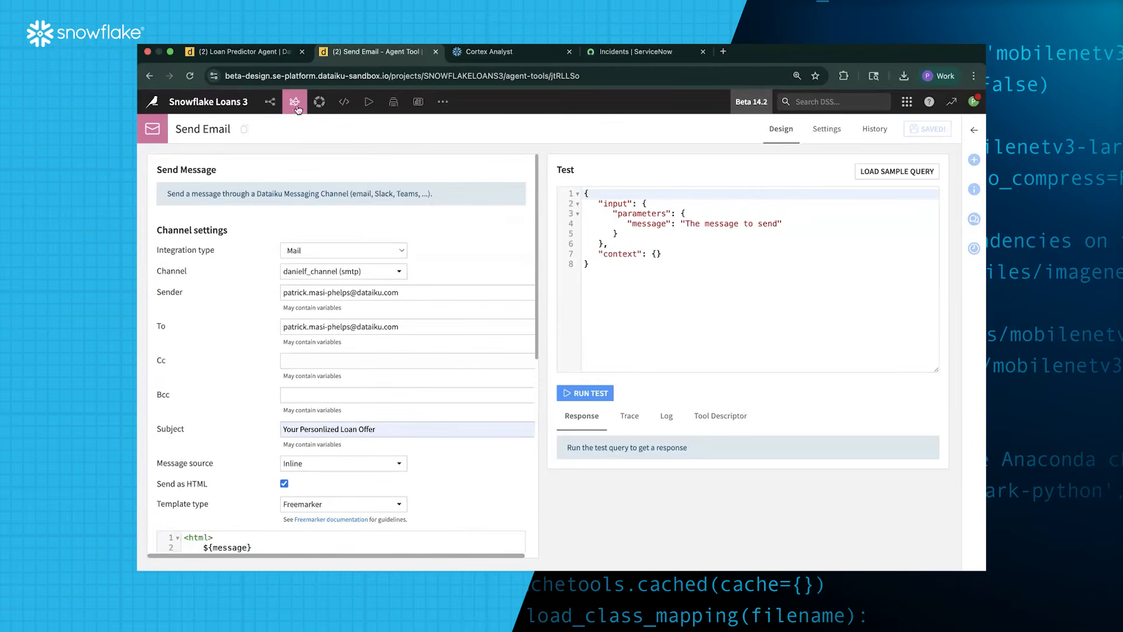
Open Agents & GenAI Models from the GenAI menu and view its tab
mouse_move(297, 110)
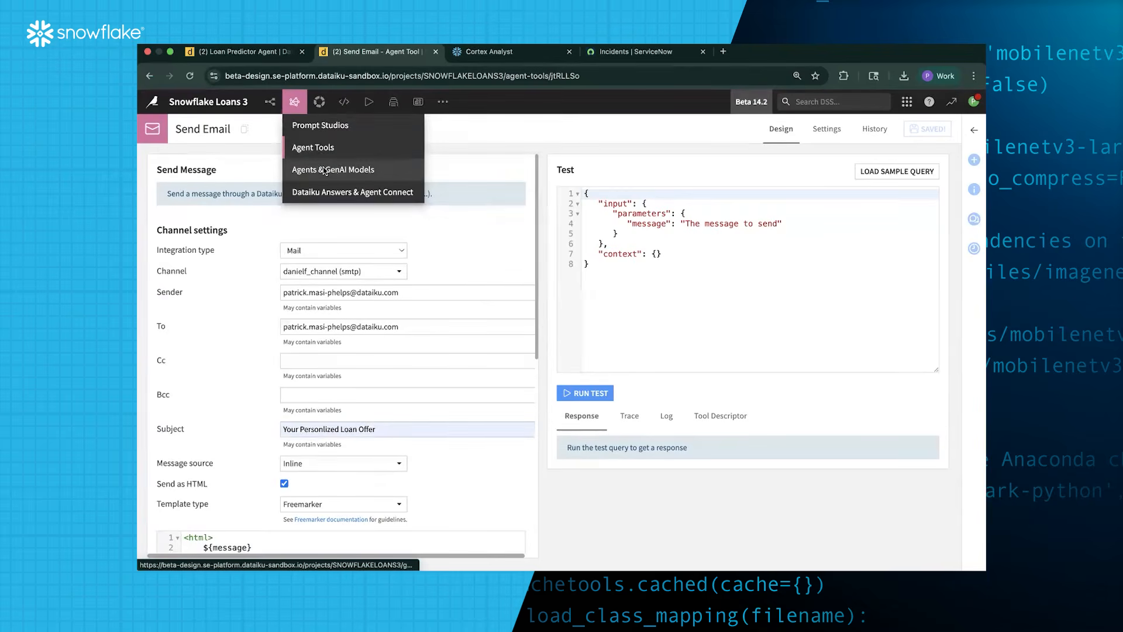
click(323, 170)
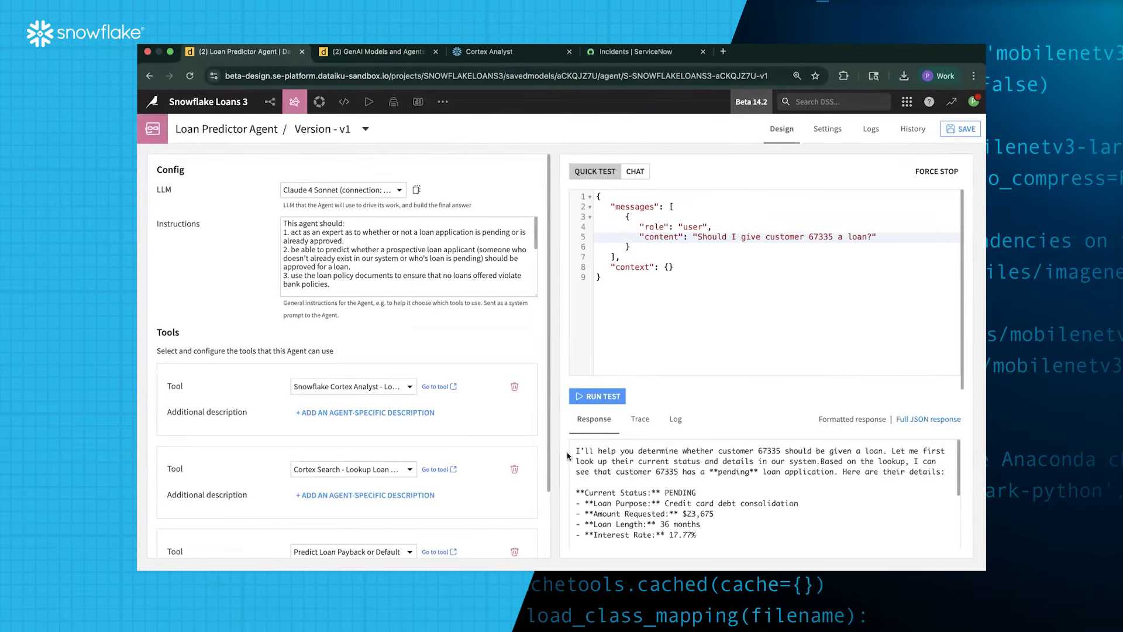
scroll(686, 472, down, 3)
scroll(686, 475, down, 3)
scroll(702, 476, up, 6)
click(363, 52)
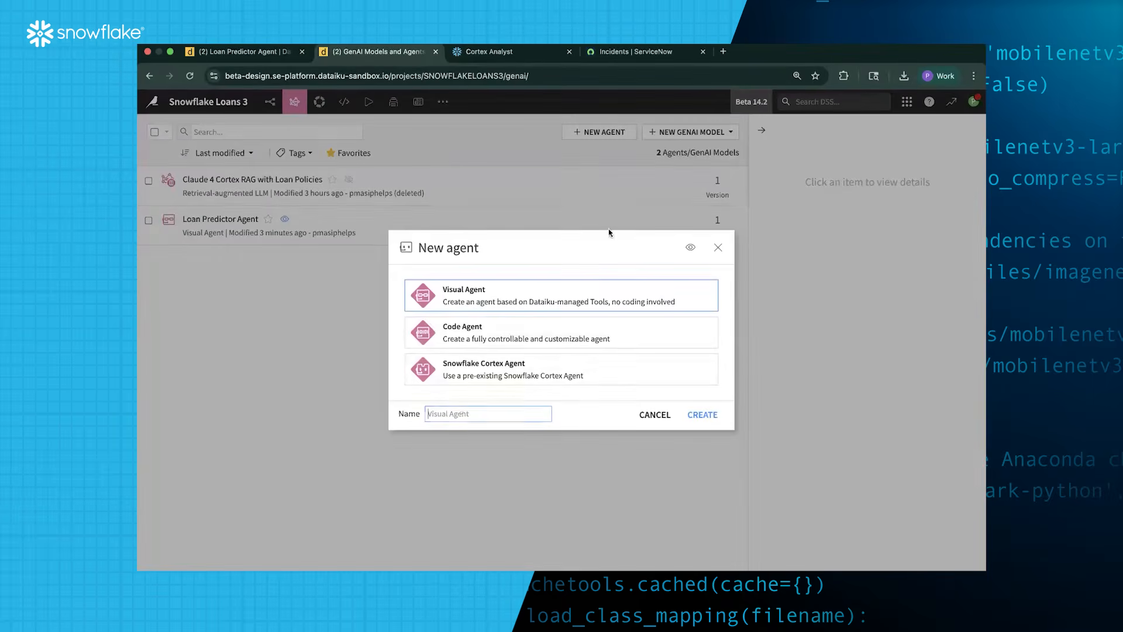
Create a new Visual Agent named 'Loan Closing Agent'
click(599, 132)
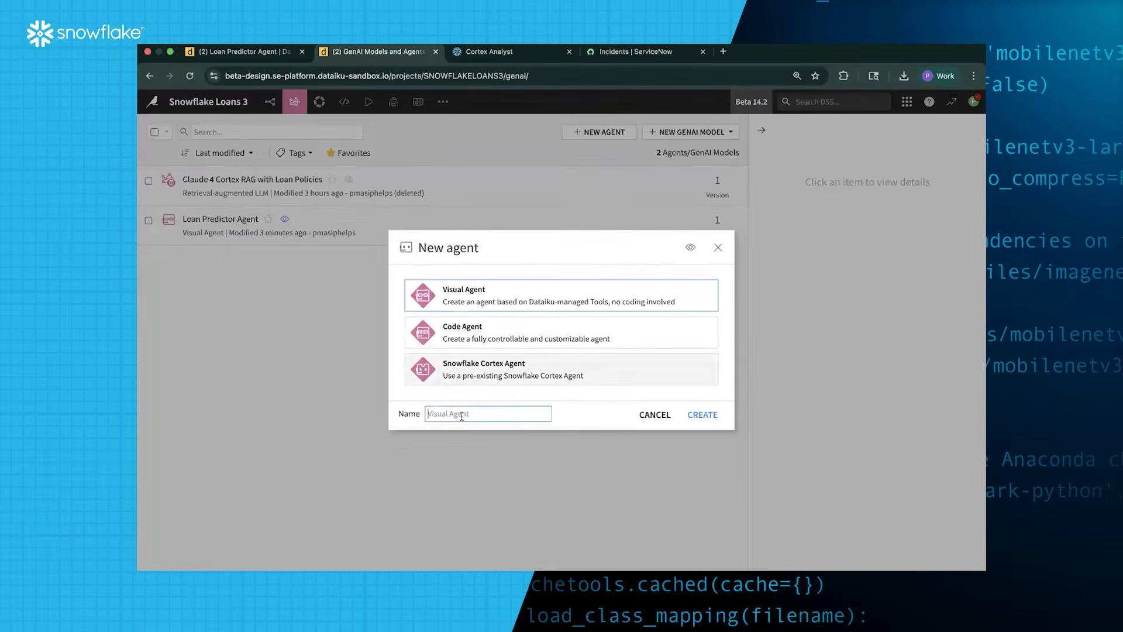
text(Lo)
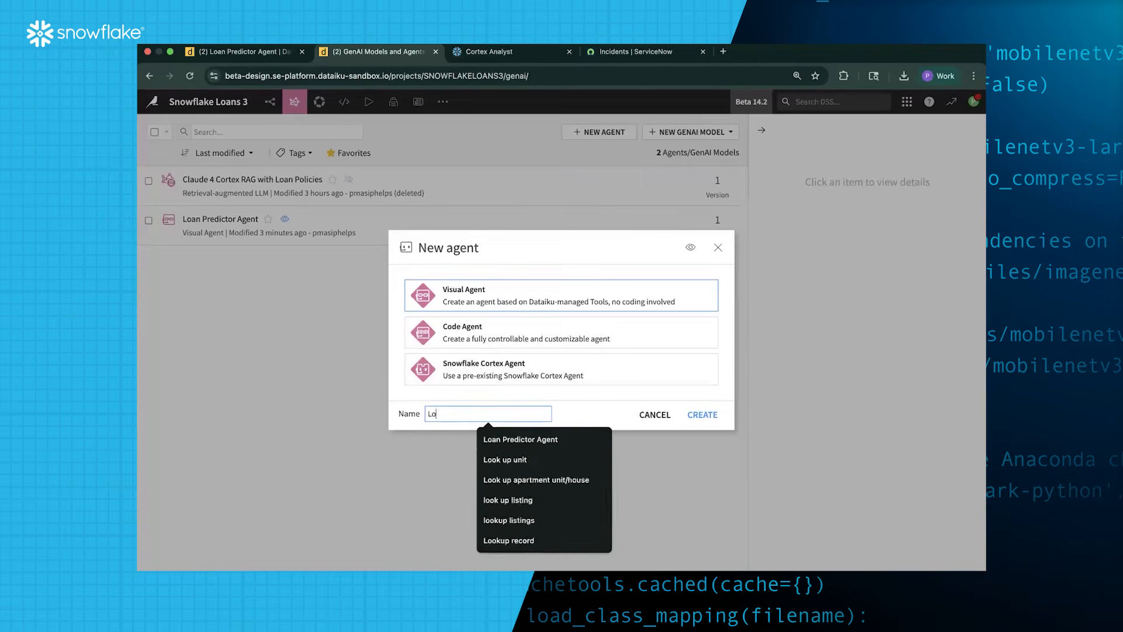
text(an Clo)
click(499, 443)
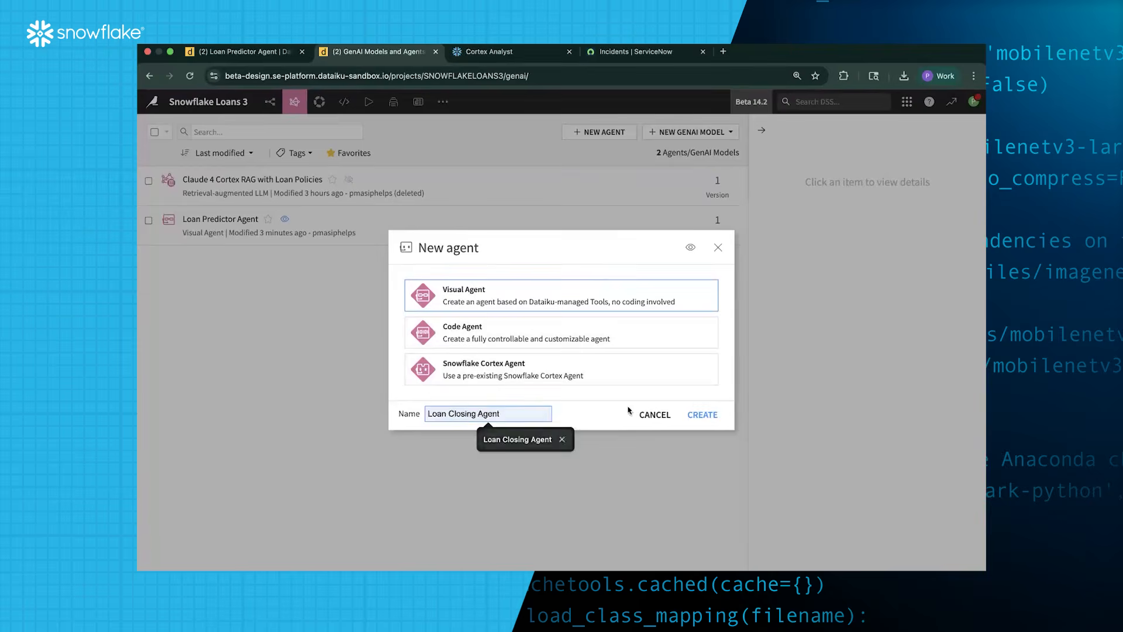
click(705, 416)
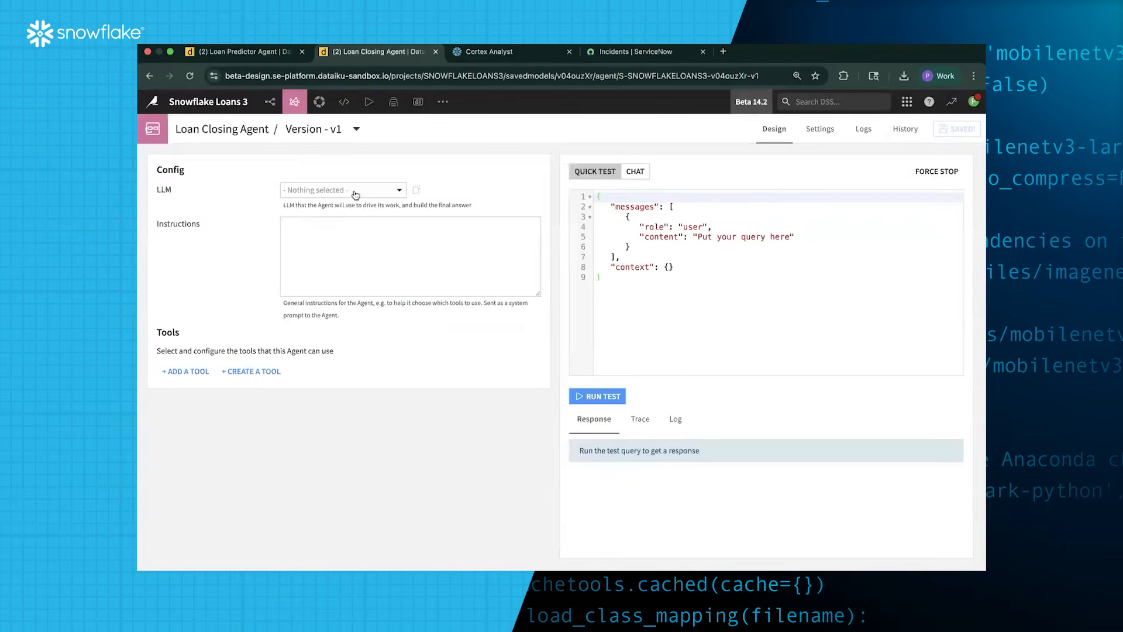
Set the agent's LLM to Claude 4 Sonnet
click(348, 190)
scroll(356, 345, down, 10)
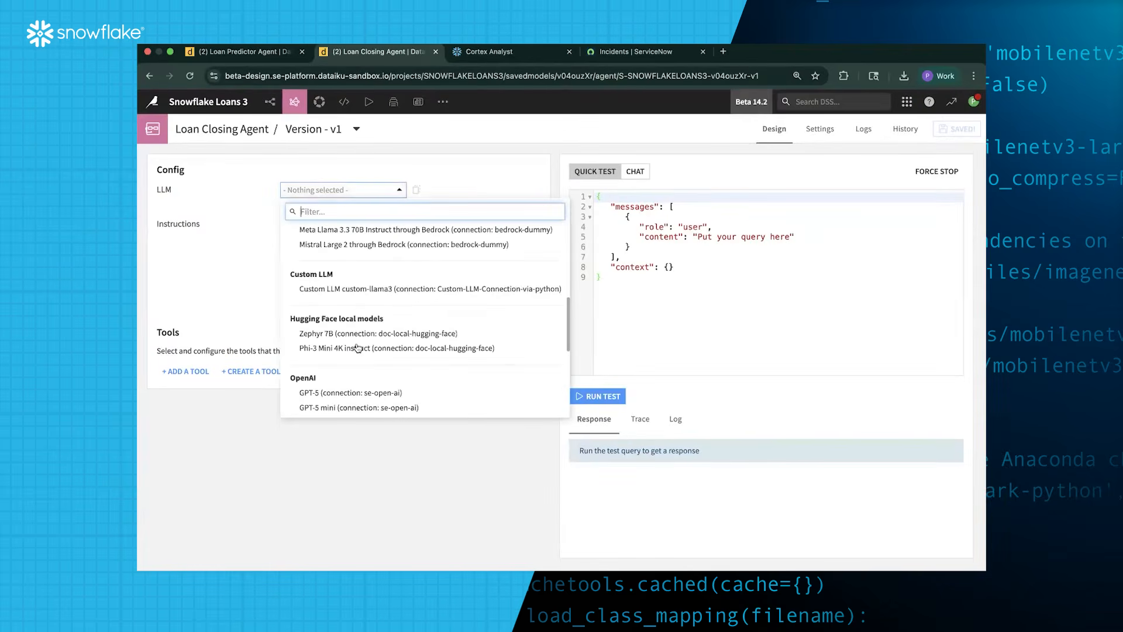
click(382, 326)
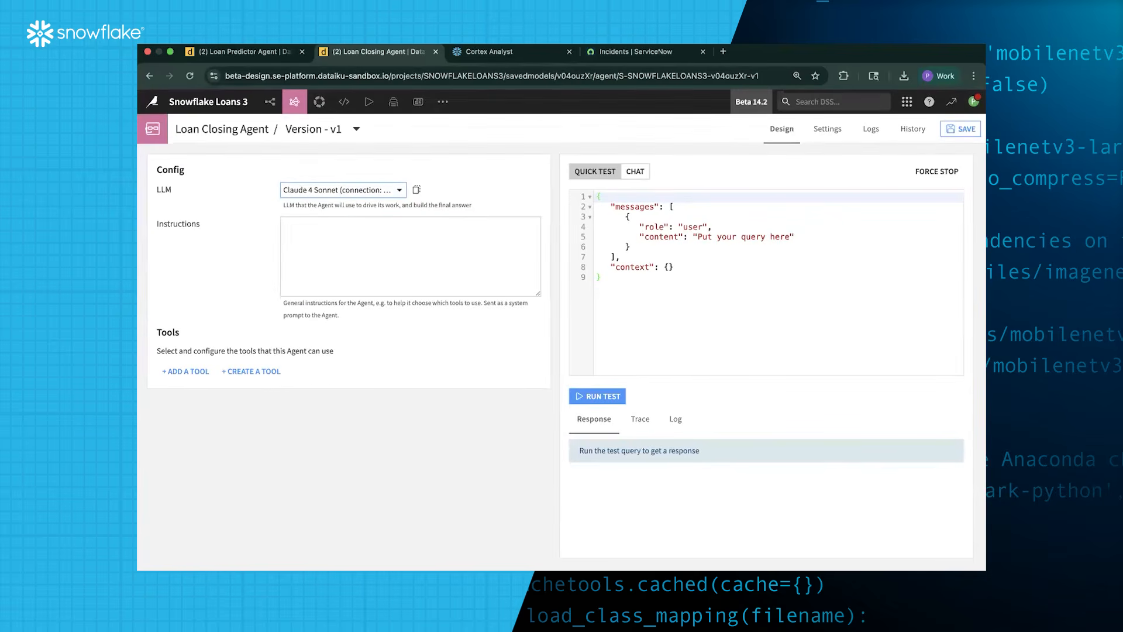
key(super+Tab)
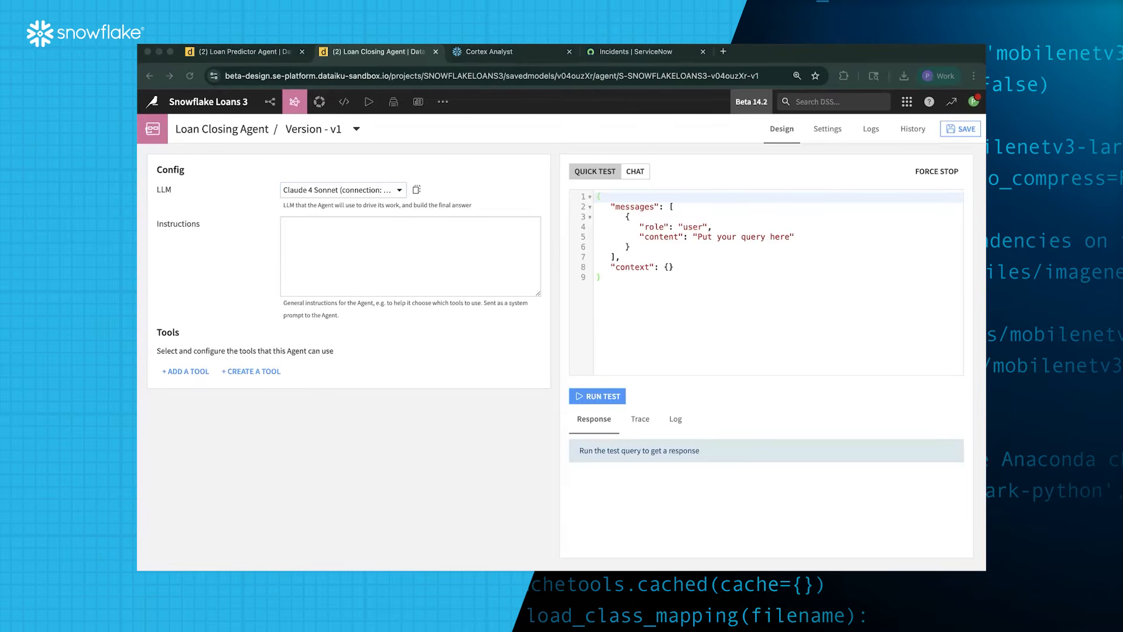
Paste instructions telling the agent to open a ServiceNow ticket for the manager and email the customer loan details
click(406, 246)
text(This agent should perform the actions needed to offer a loan to a customer, including: 1. creating a new ServiceNow ticket asking the bank manager to prepare the loan offering document 2. email the customer with their approved loan details  When doing all of these steps, be sure to lookup the customer based on their id and populate the email content and ServiceNow ticket with their loan application details.)
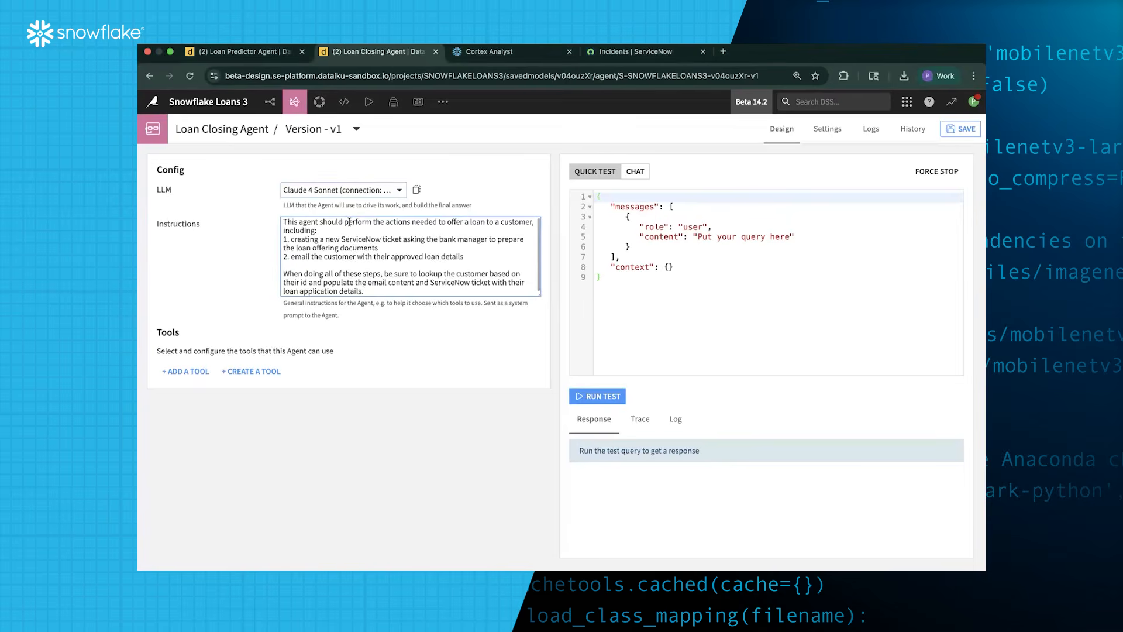
drag(290, 240, 426, 247)
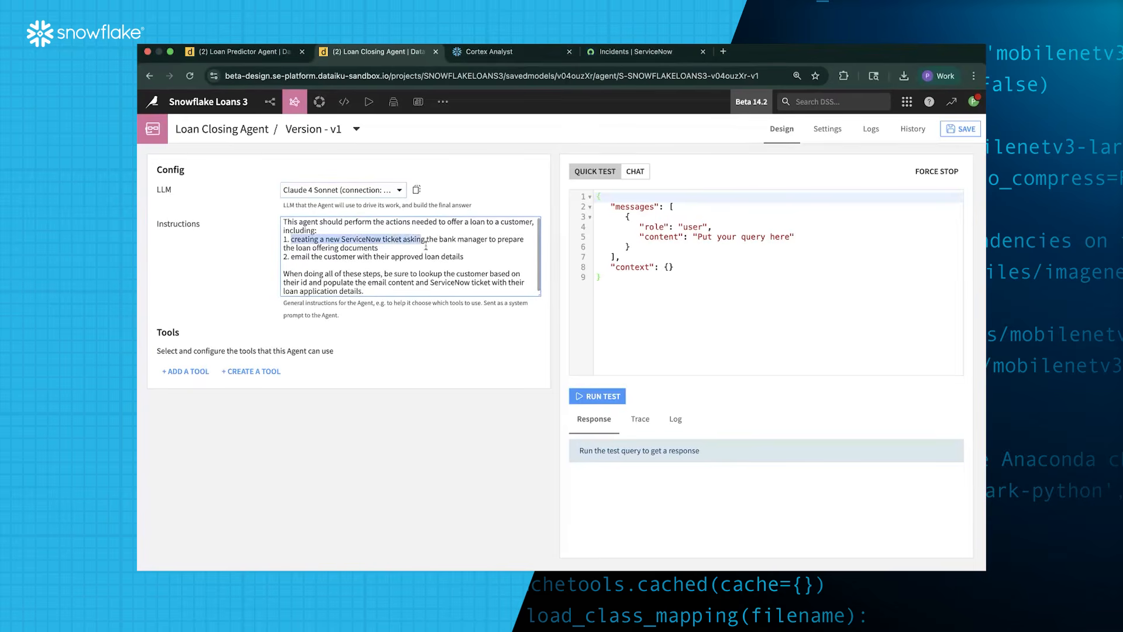
click(421, 247)
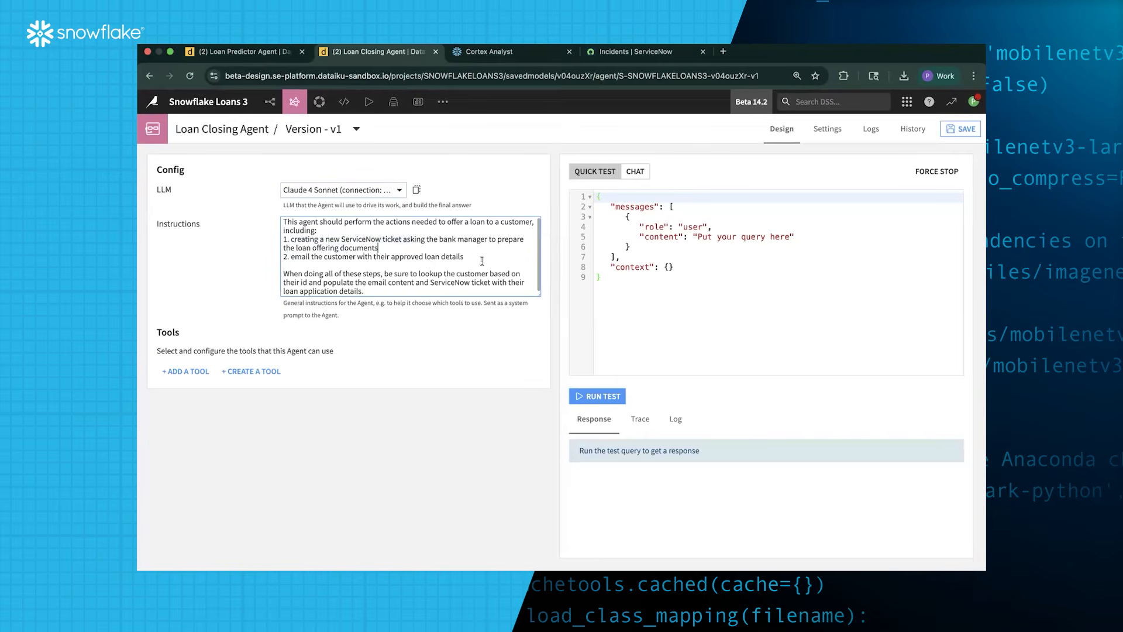
click(302, 261)
drag(302, 258, 465, 257)
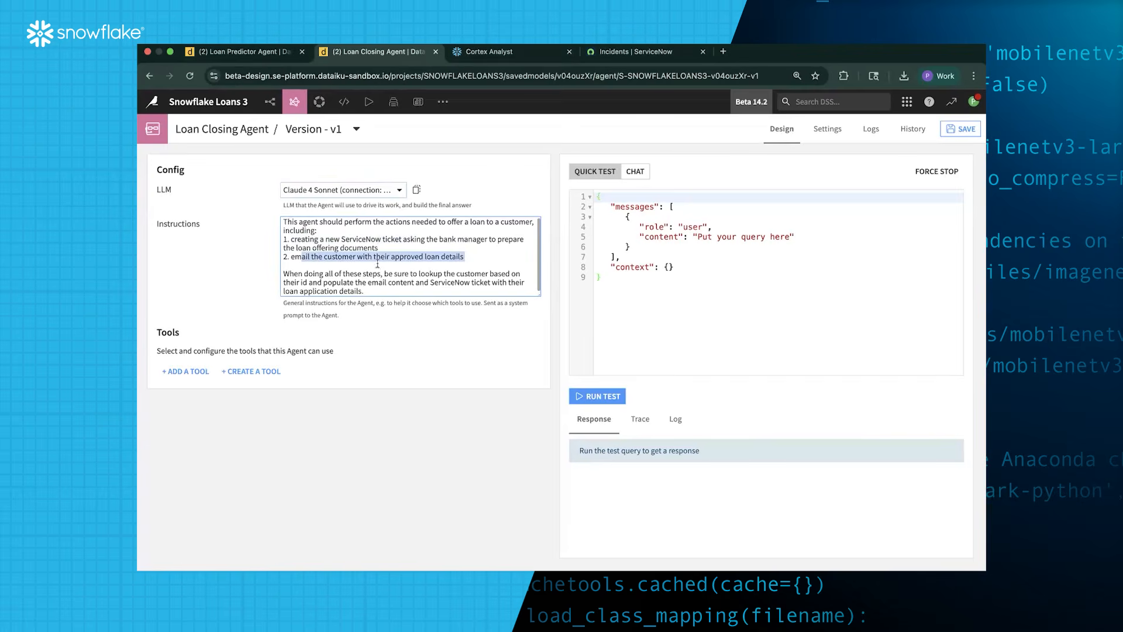
click(197, 372)
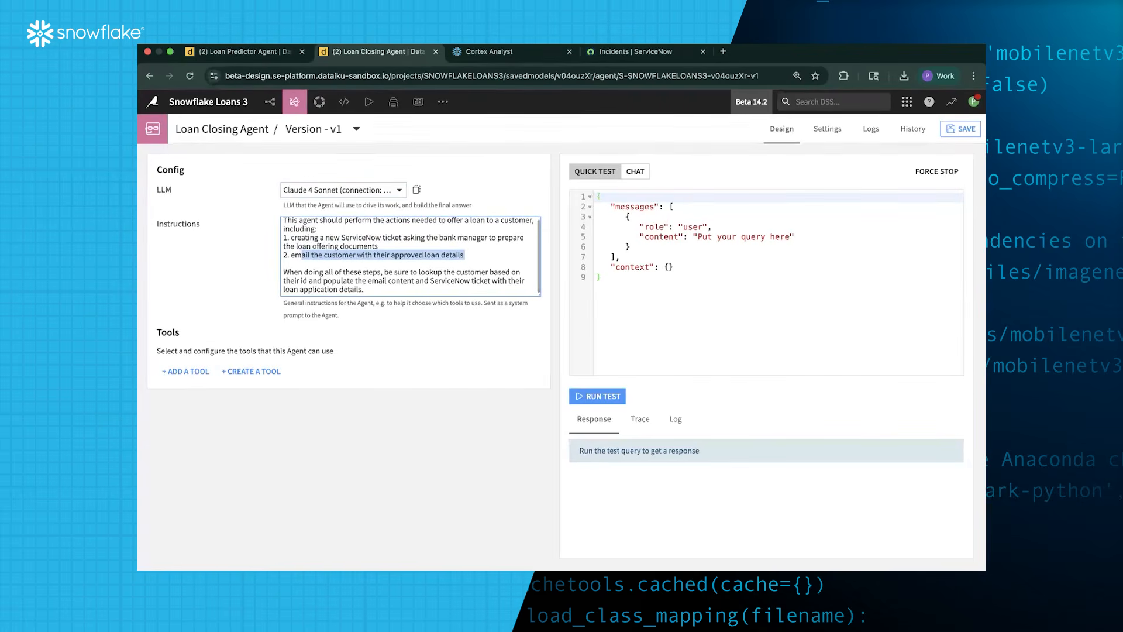
Add three tools: Snowflake Cortex Analyst - Lookup Loan Stats, Create ServiceNow Ticket and Send Email
click(185, 372)
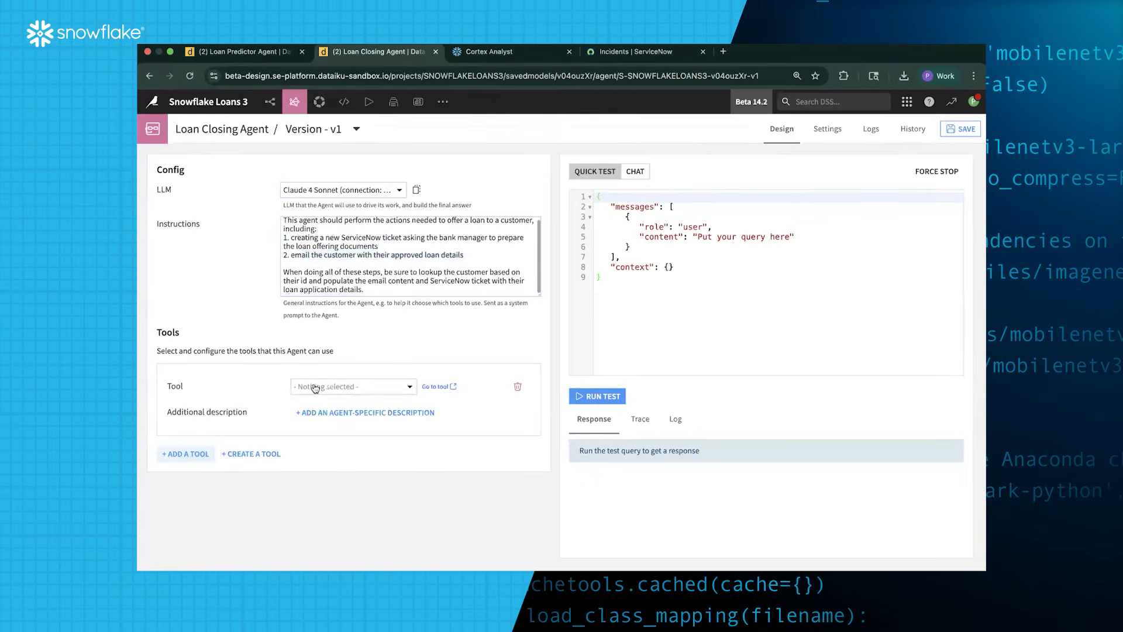
click(316, 388)
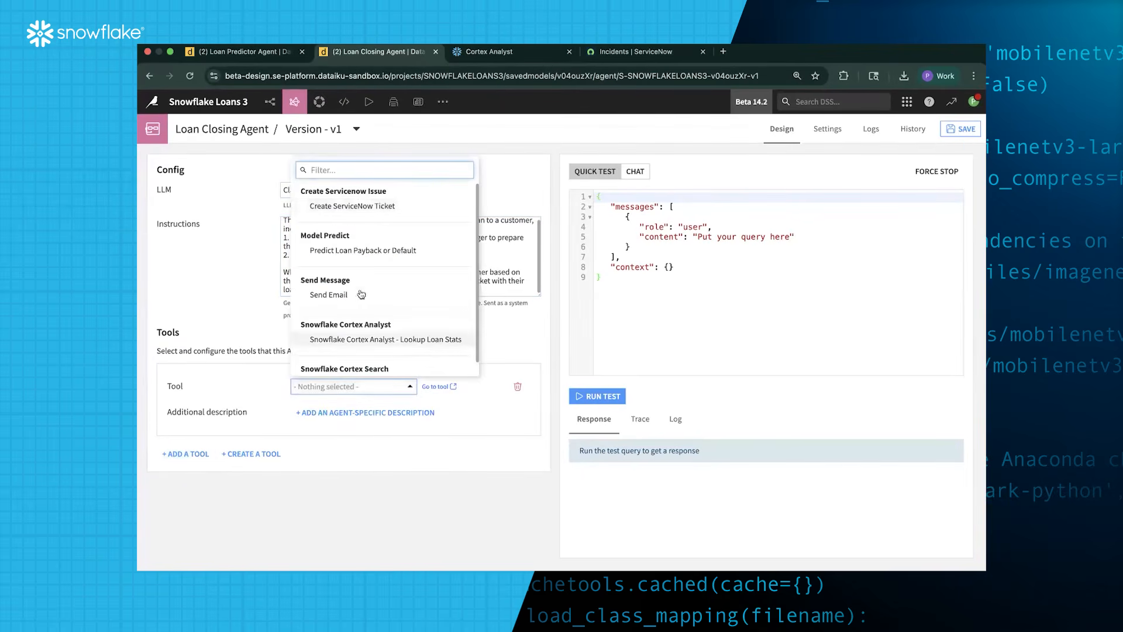
click(386, 341)
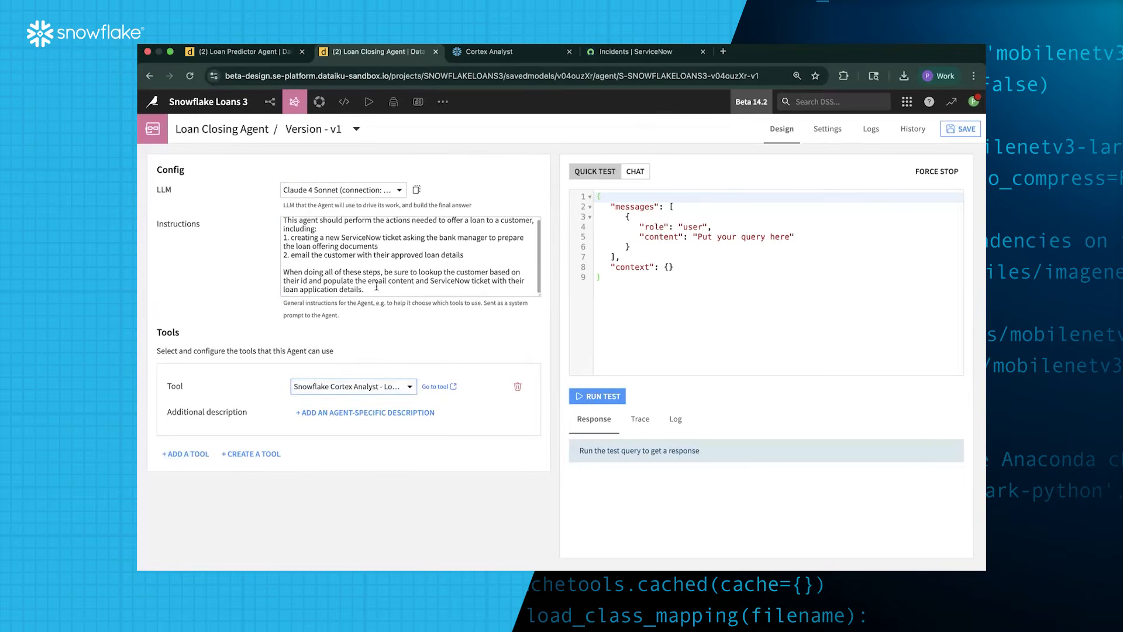
click(202, 455)
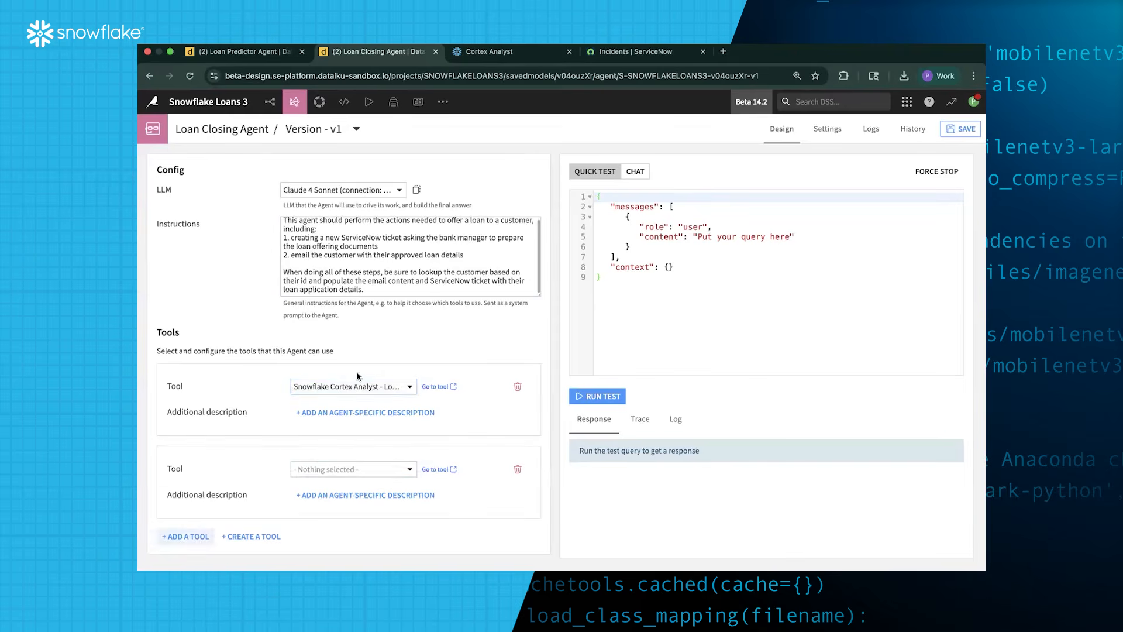
click(366, 470)
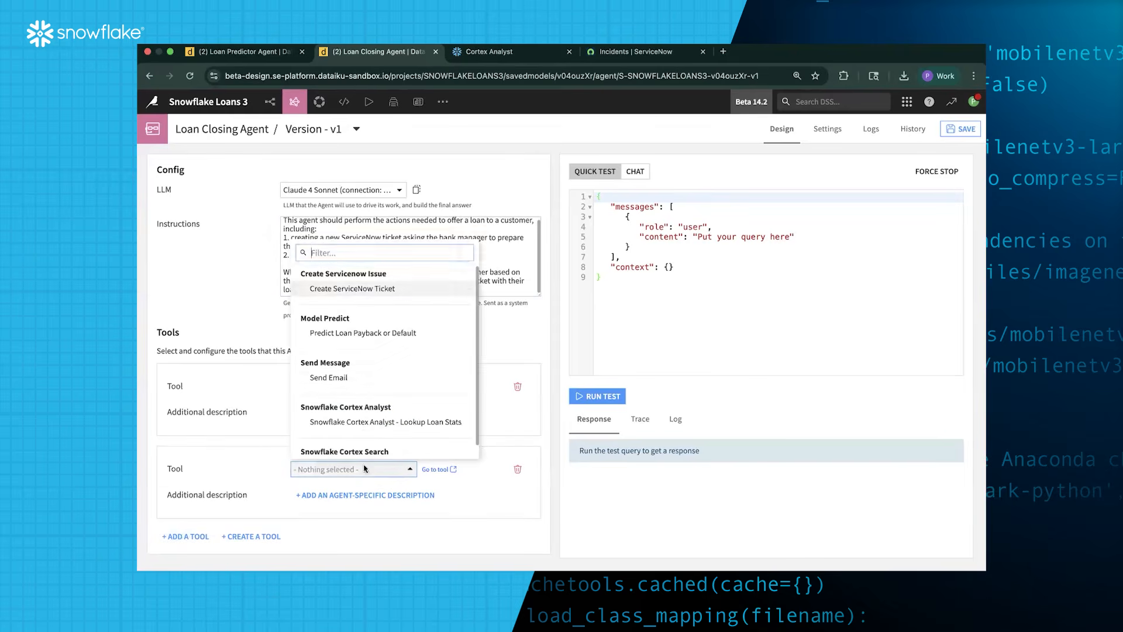
click(386, 287)
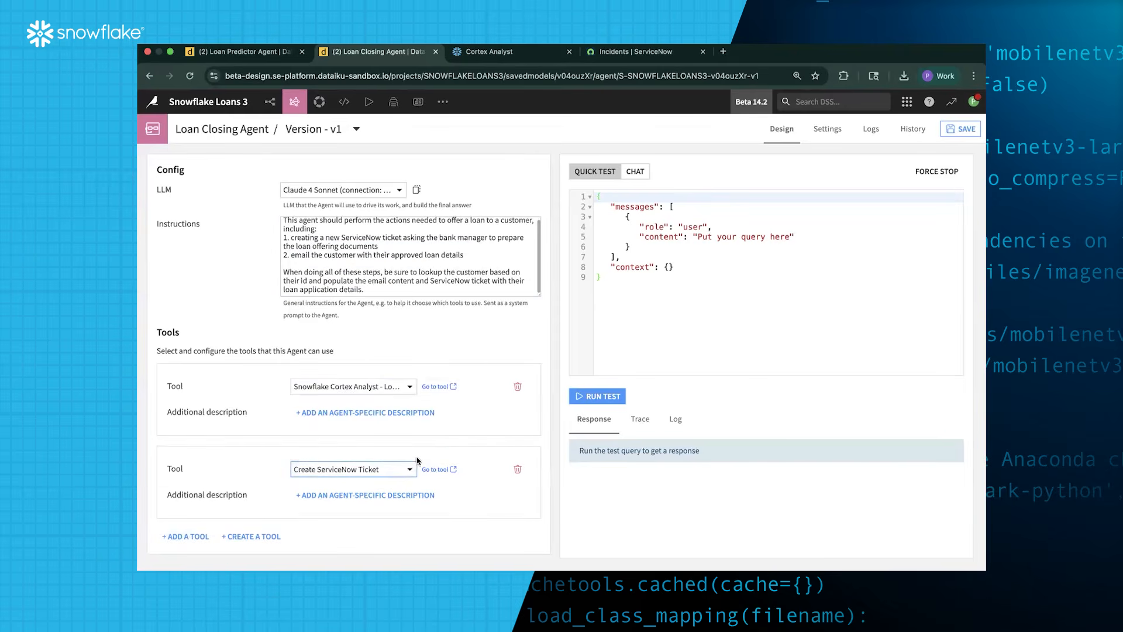
click(202, 537)
scroll(253, 501, down, 2)
click(377, 473)
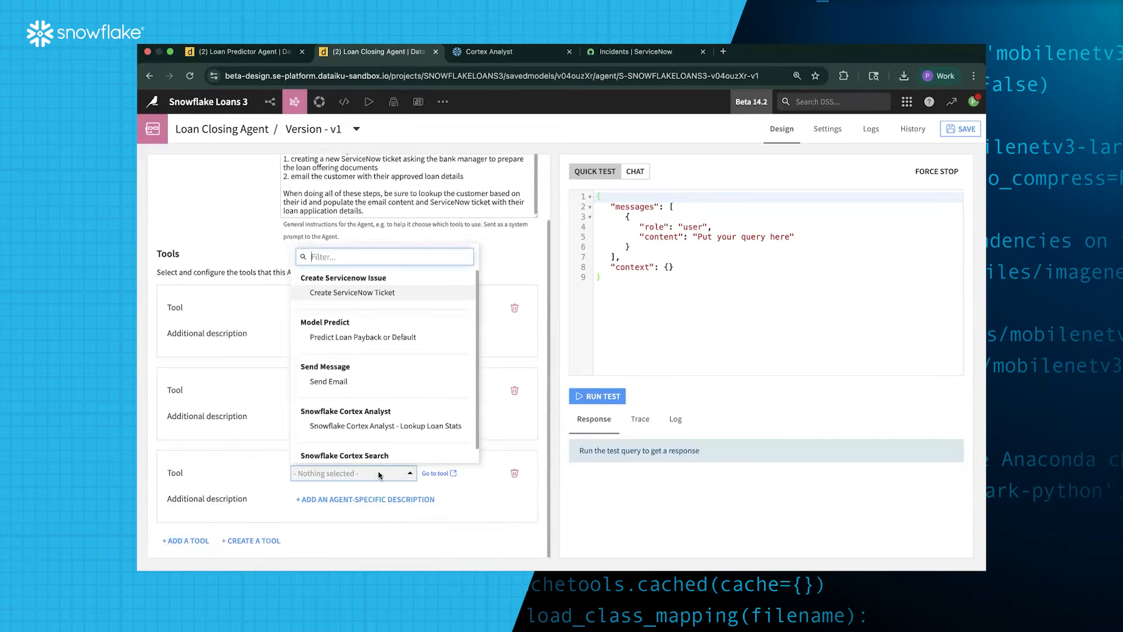
click(384, 386)
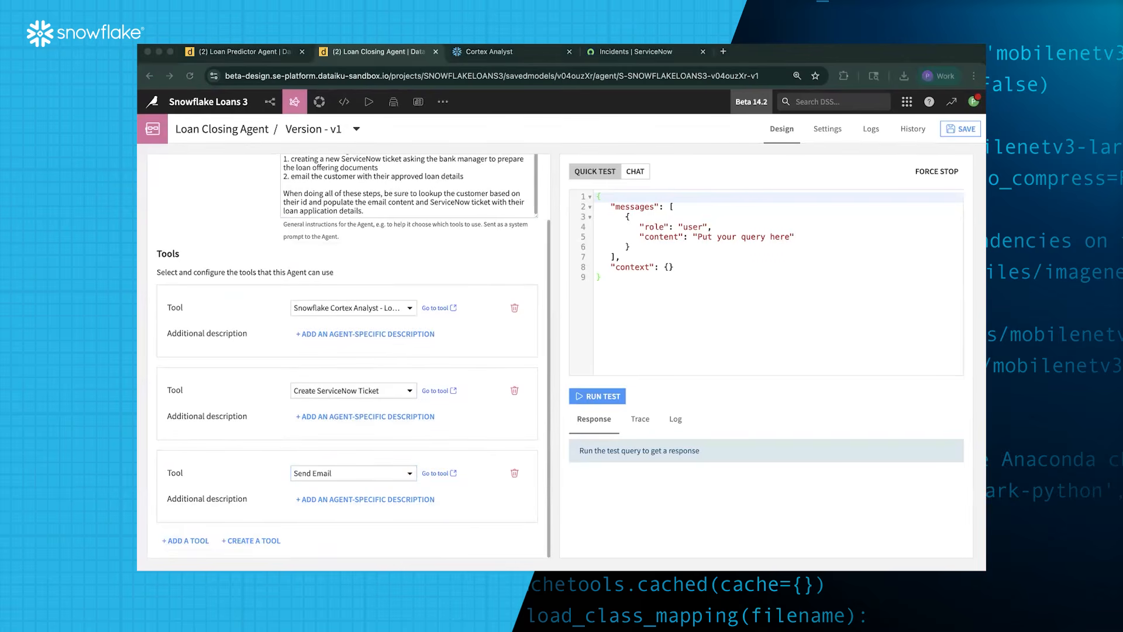
Paste agent-specific descriptions for the Create ServiceNow Ticket and Send Email tools explaining how to use the loan details
click(409, 416)
text(Include details about the loan application in the ticket description.)
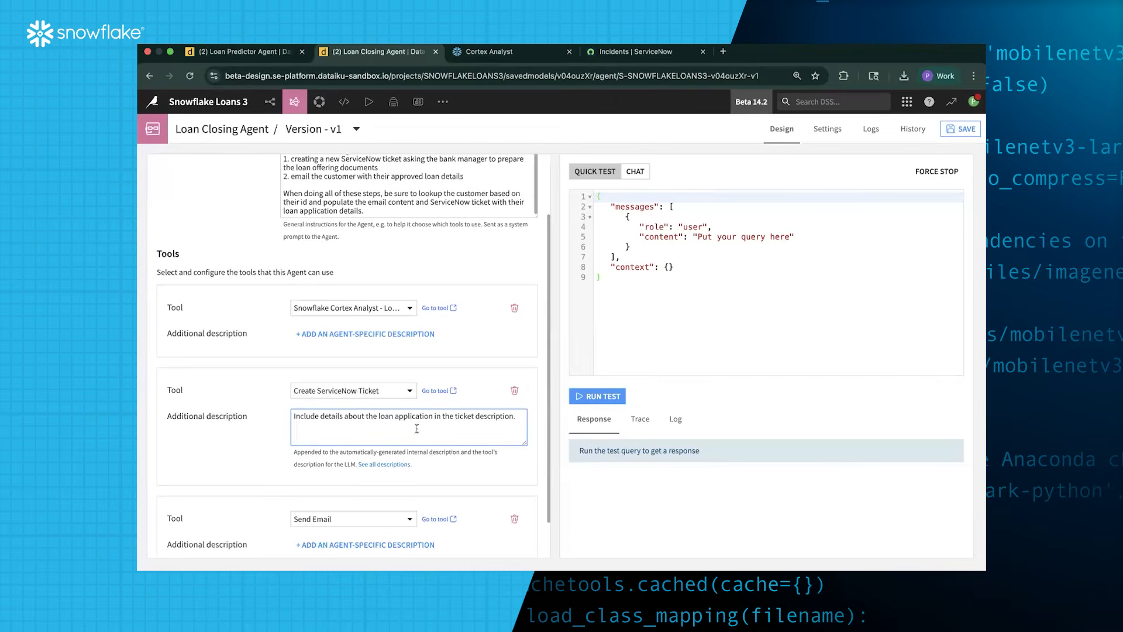
scroll(416, 428, down, 2)
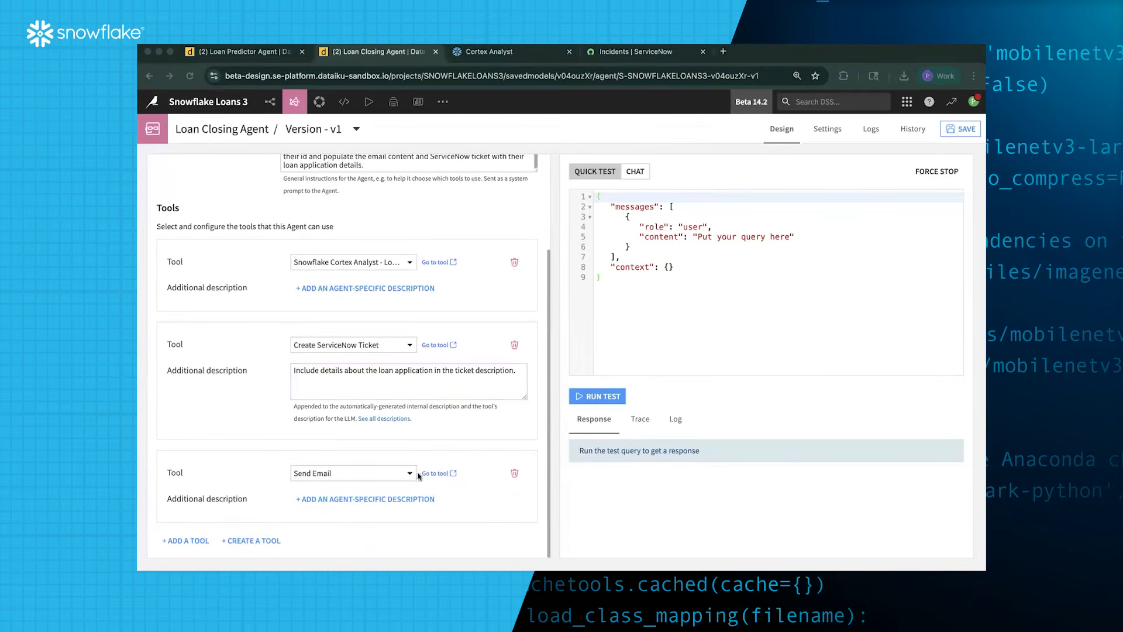
click(382, 457)
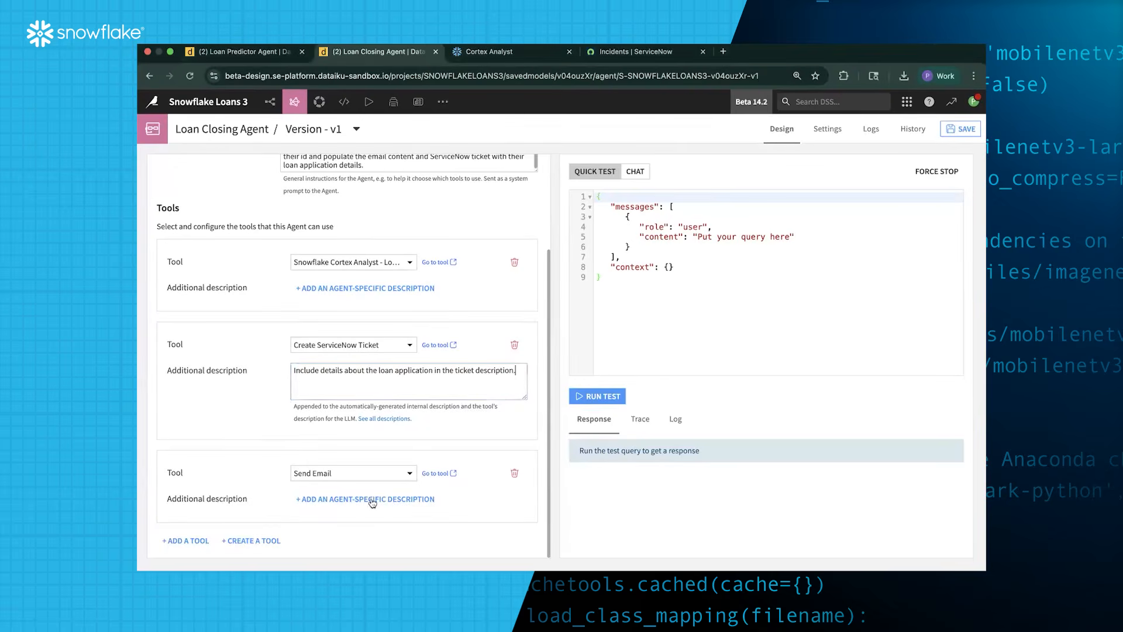
click(375, 500)
click(376, 505)
text(Send a personalized email to the customer with their approved loan information.)
scroll(376, 507, down, 2)
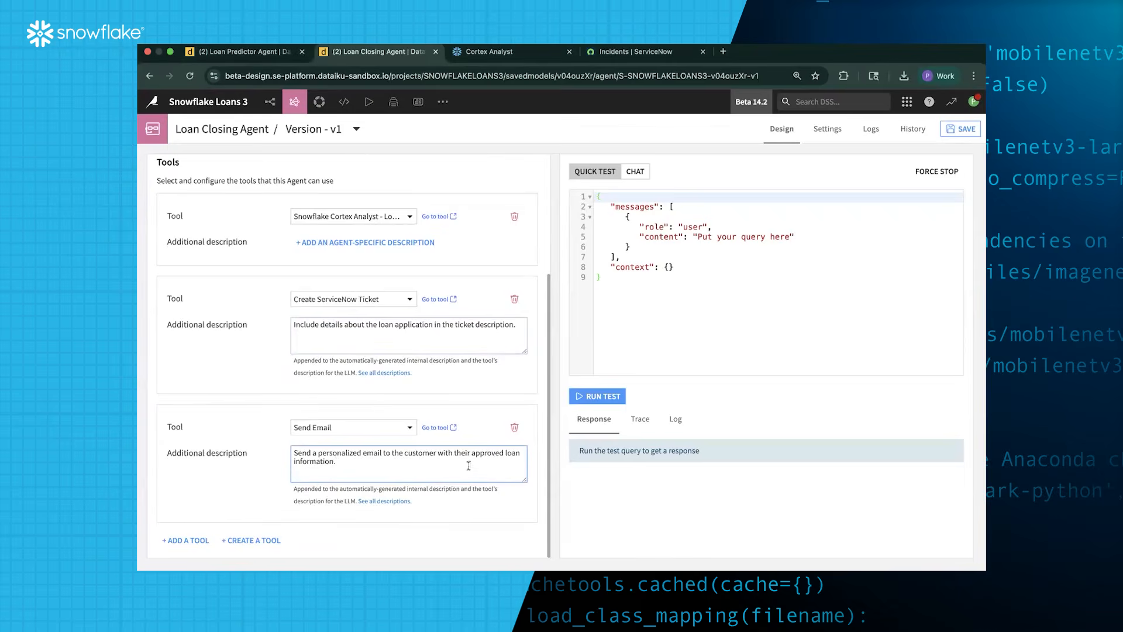
scroll(423, 473, up, 1)
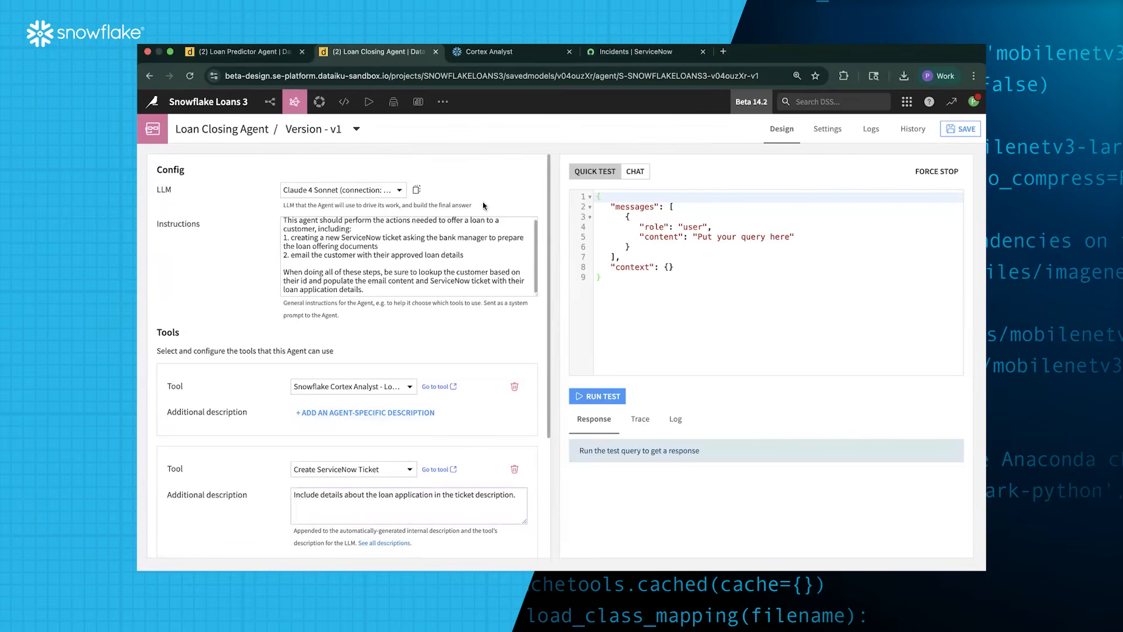
Save the Loan Closing Agent configuration
click(962, 130)
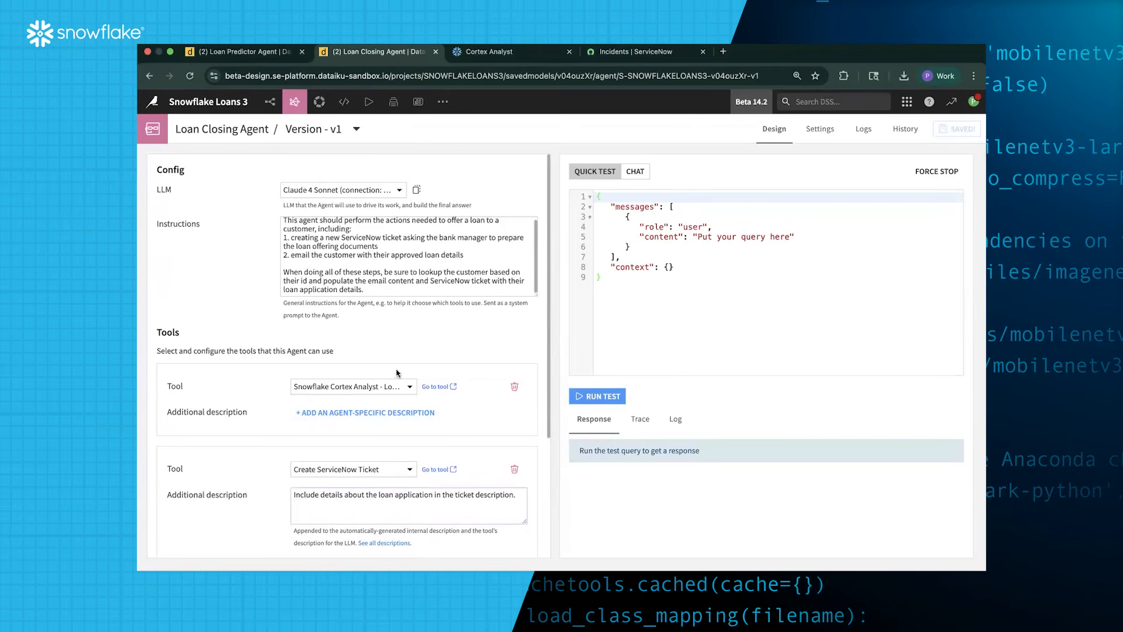
scroll(426, 380, down, 5)
scroll(425, 389, up, 2)
scroll(425, 390, up, 3)
click(345, 105)
Create a visual Agent Hub webapp named 'Loan Officer Agent Hub' and add a completion model slot
click(358, 147)
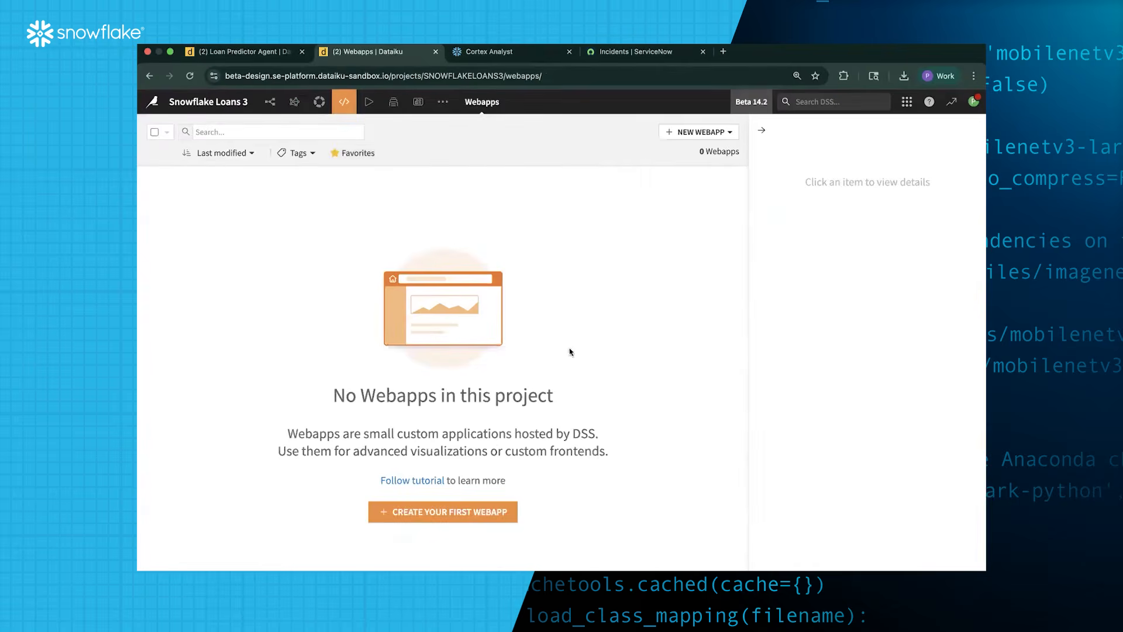
click(482, 512)
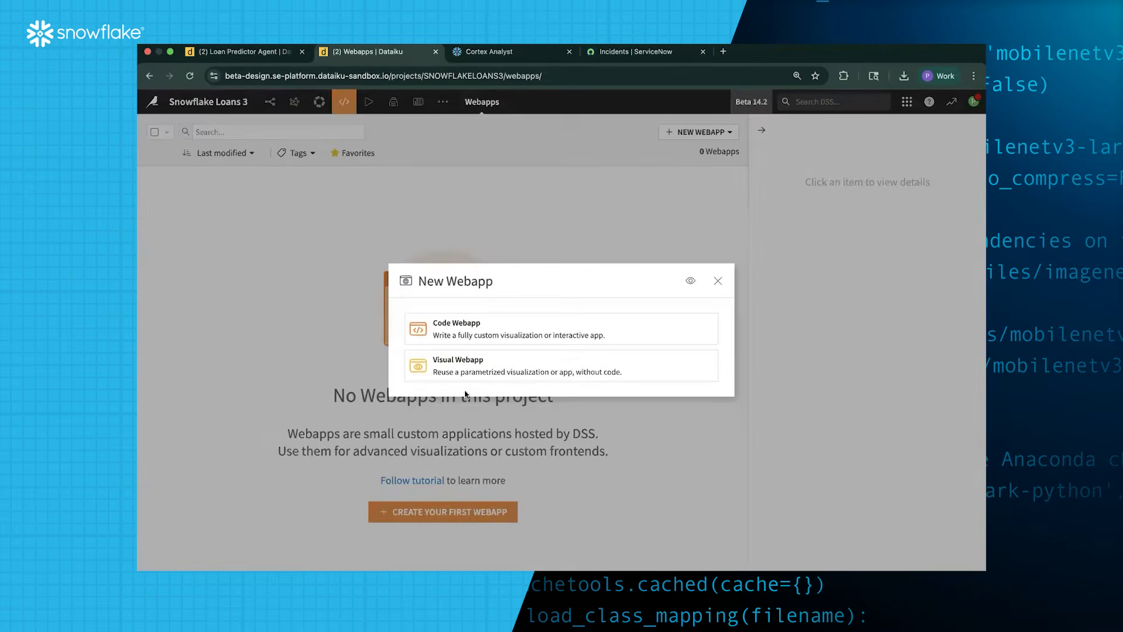
click(488, 361)
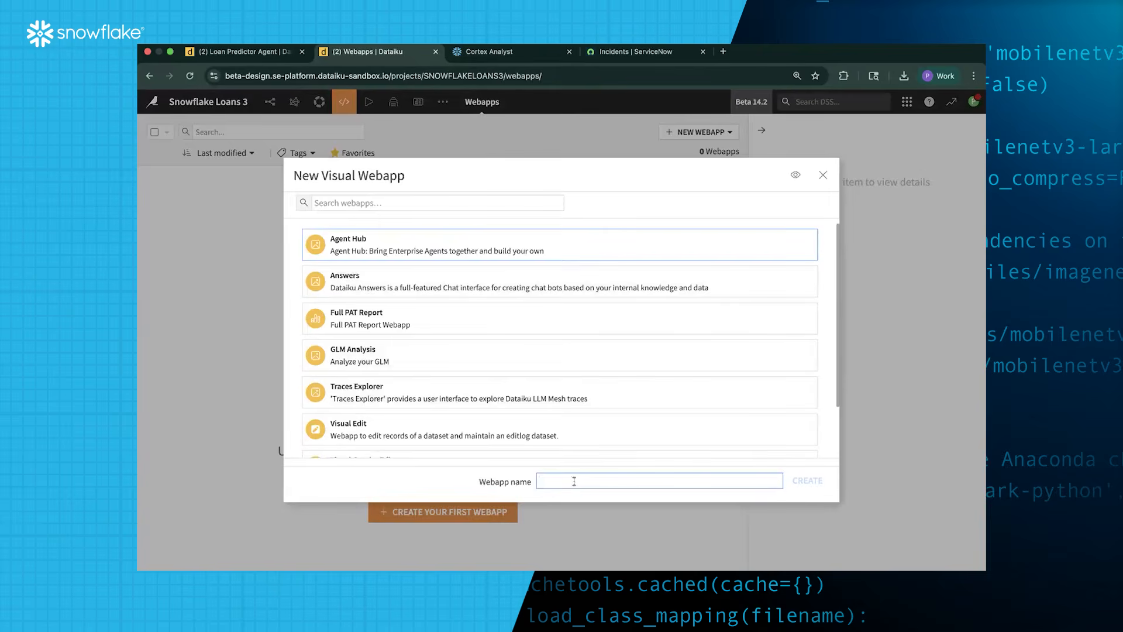
text(Loan Officer Agent Hub)
click(804, 480)
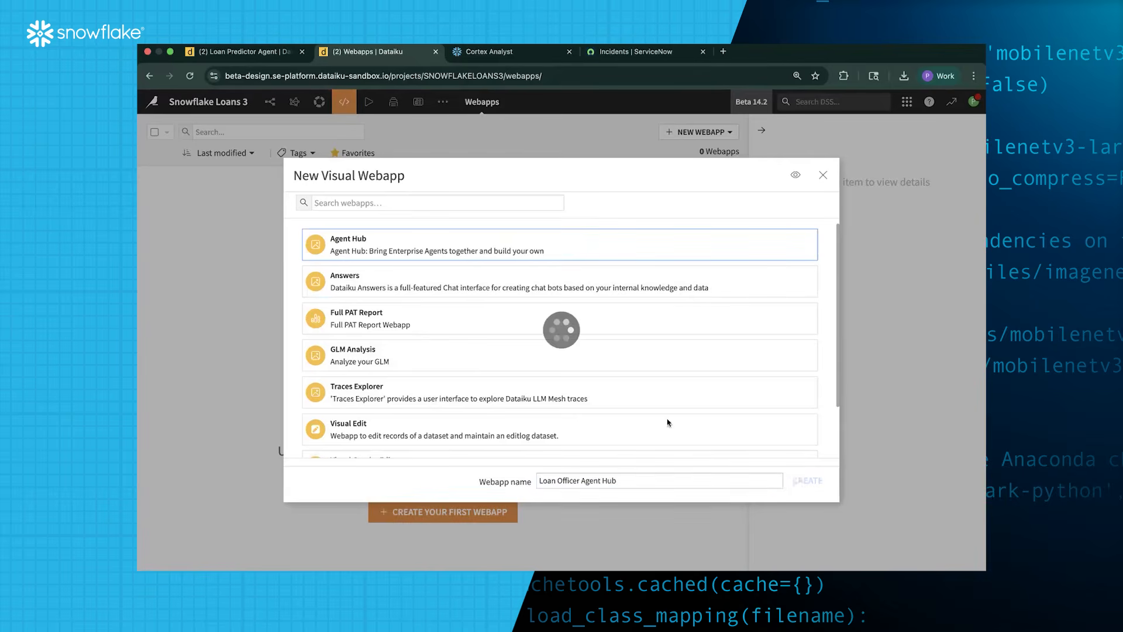
click(533, 282)
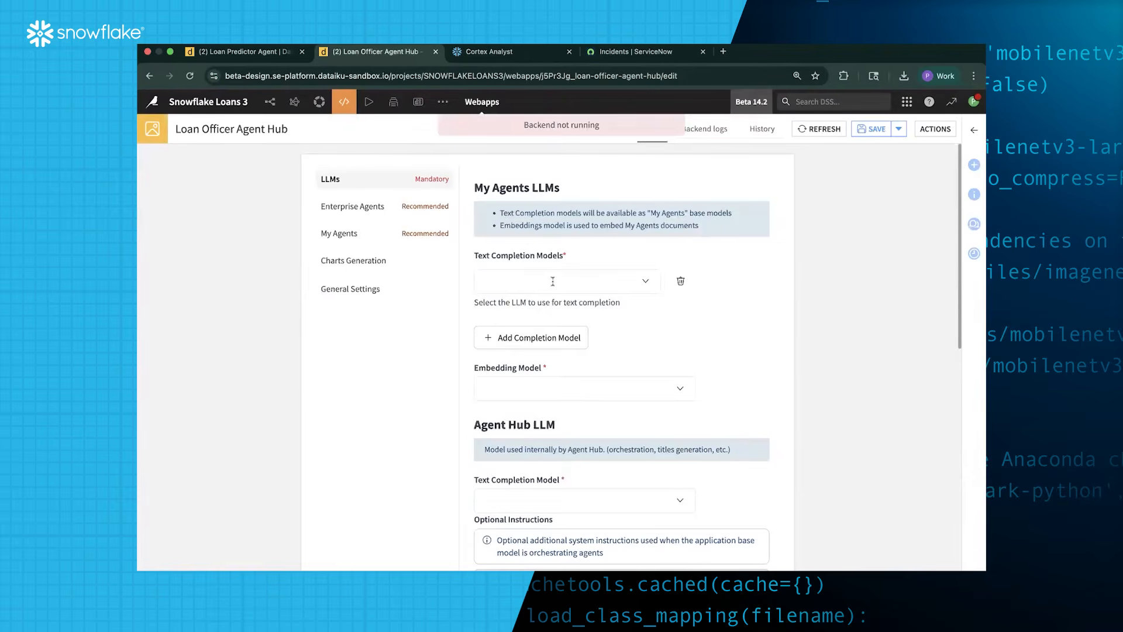
Set the text completion model to Claude 4 Sonnet and embeddings to Snowflake Arctic Embed M
click(555, 282)
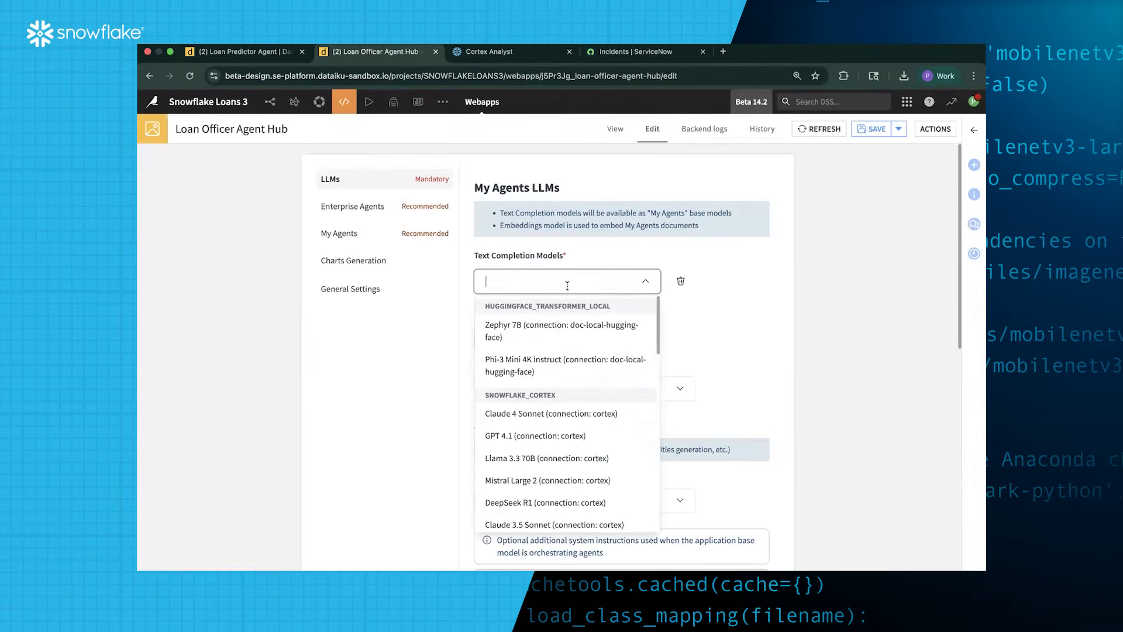
click(557, 414)
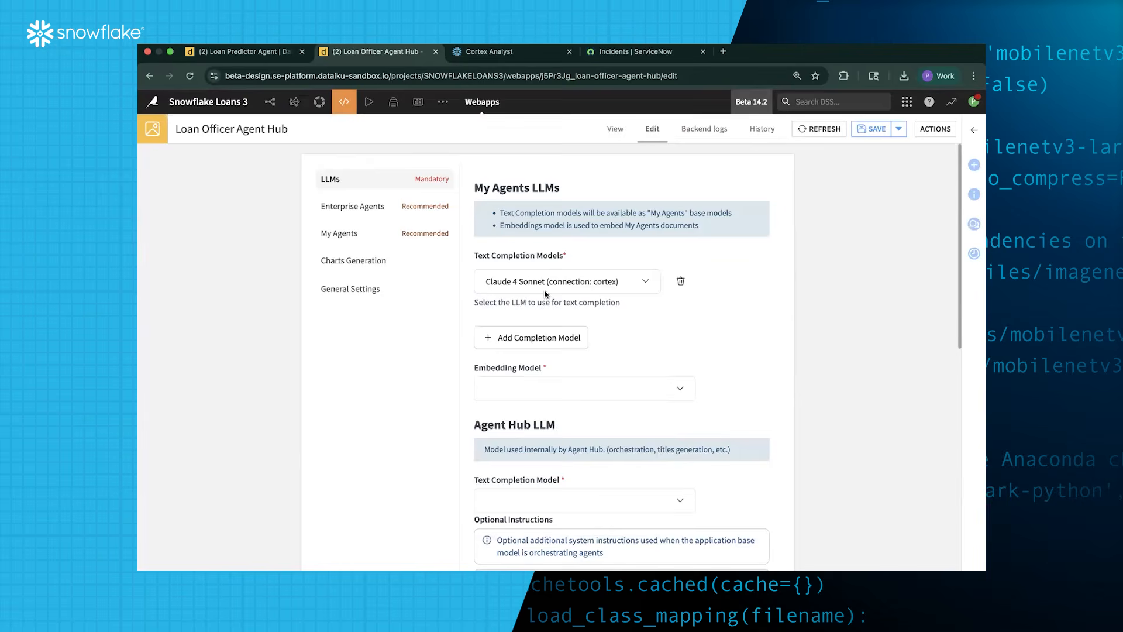
click(584, 391)
scroll(571, 474, down, 4)
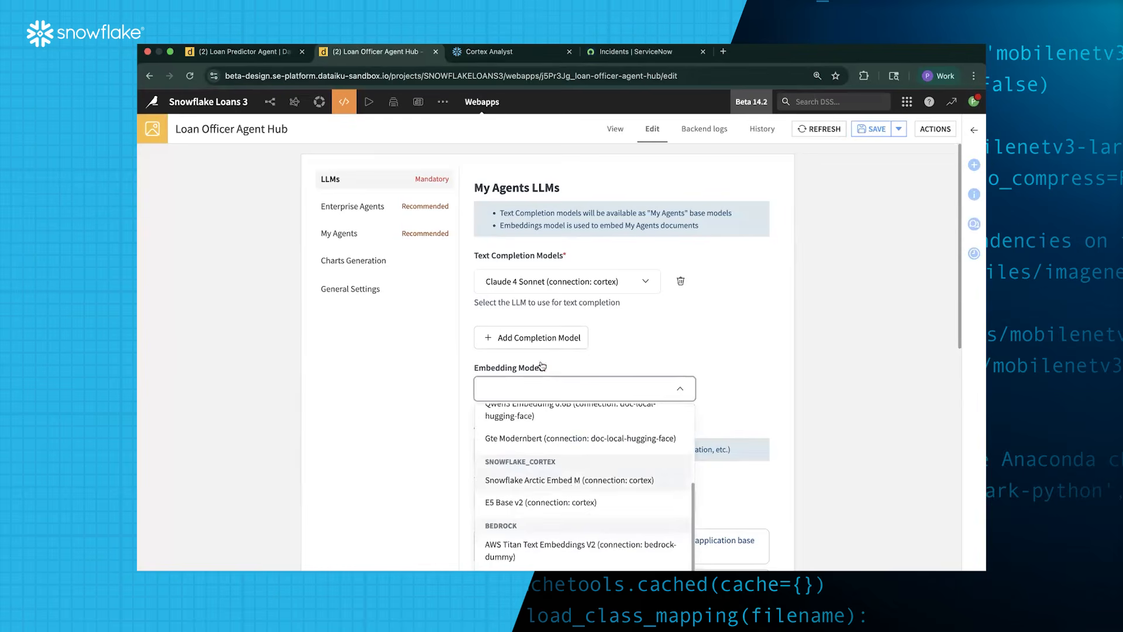
click(566, 481)
Choose Claude 4 Sonnet (connection: cortex) as the Agent Hub's internal orchestration LLM
scroll(724, 390, down, 3)
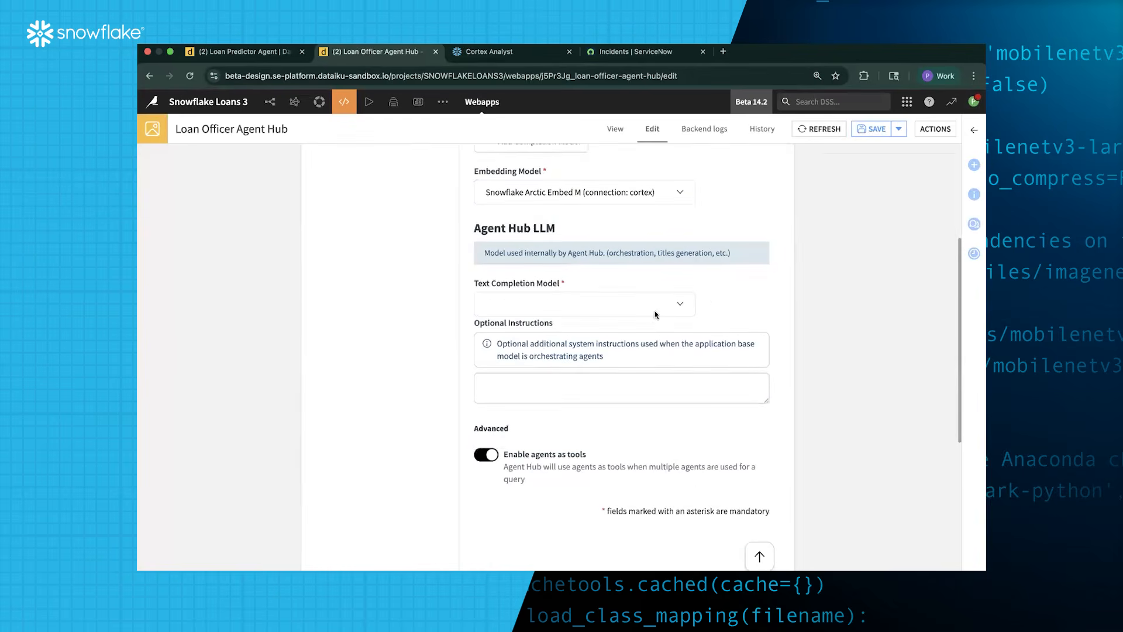
click(666, 299)
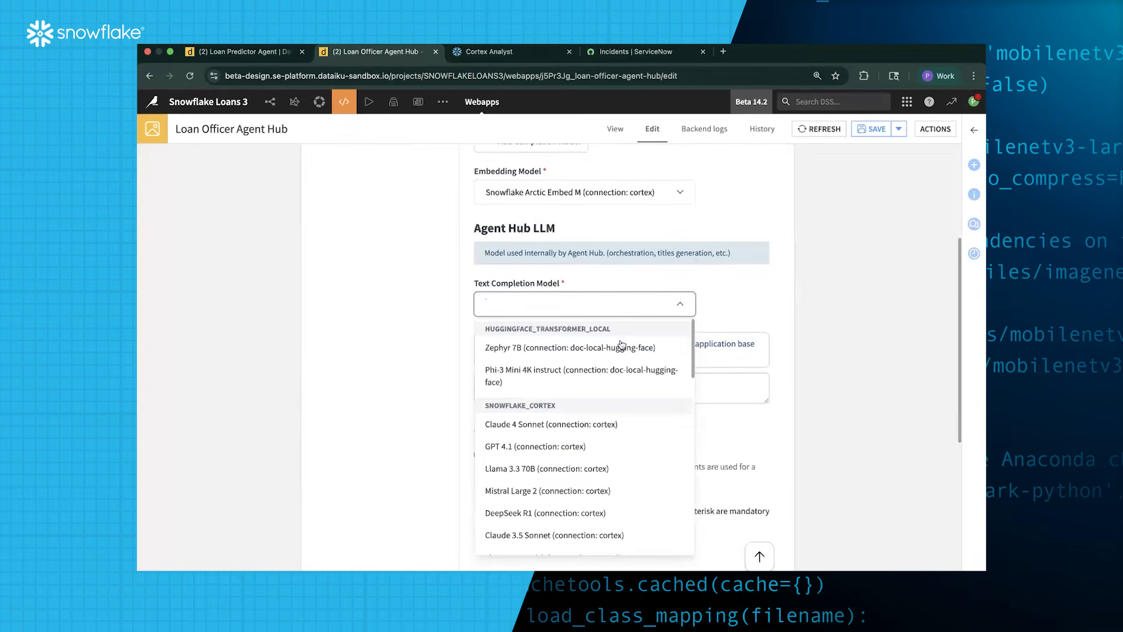
click(743, 305)
scroll(743, 304, up, 3)
scroll(743, 304, down, 1)
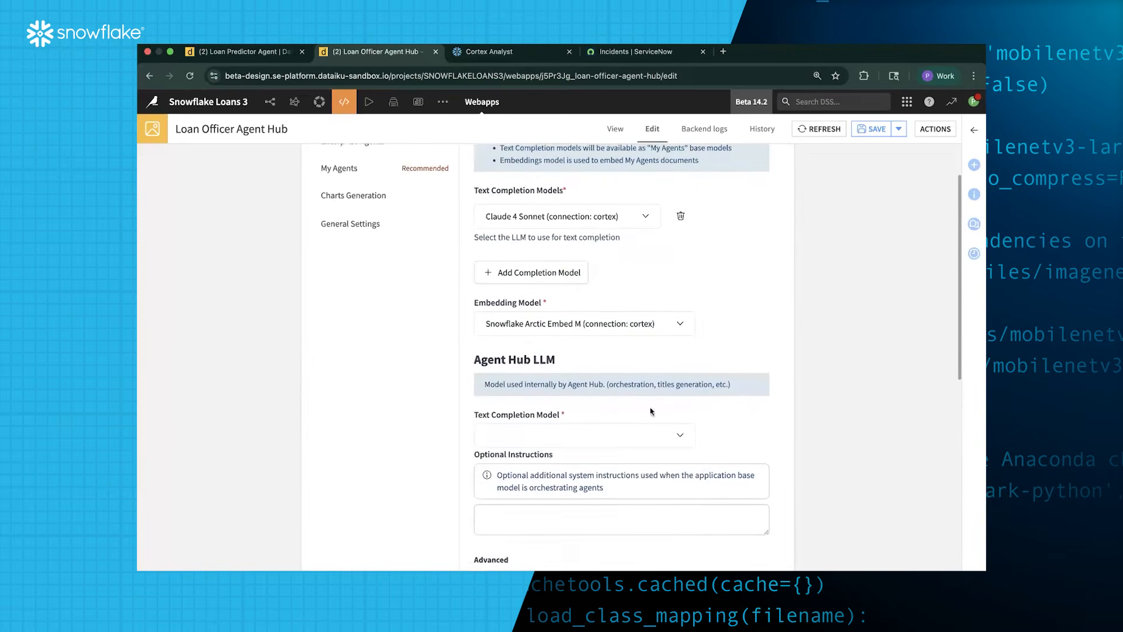
click(644, 430)
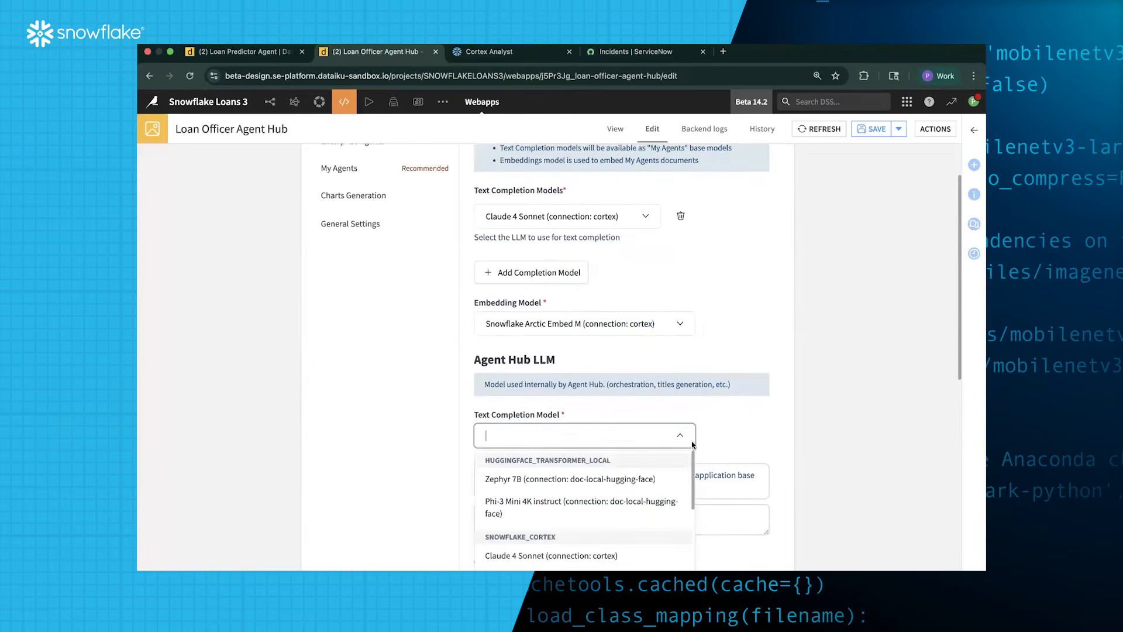
click(735, 439)
scroll(735, 439, down, 3)
click(651, 270)
scroll(652, 440, down, 1)
scroll(649, 433, up, 1)
click(619, 392)
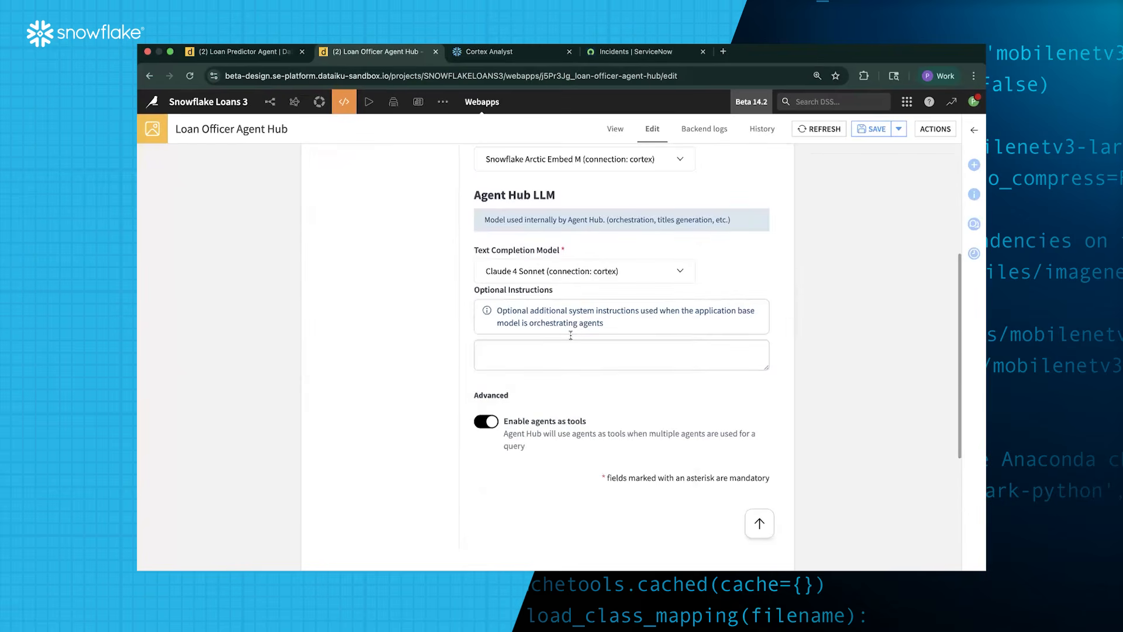
scroll(570, 335, down, 1)
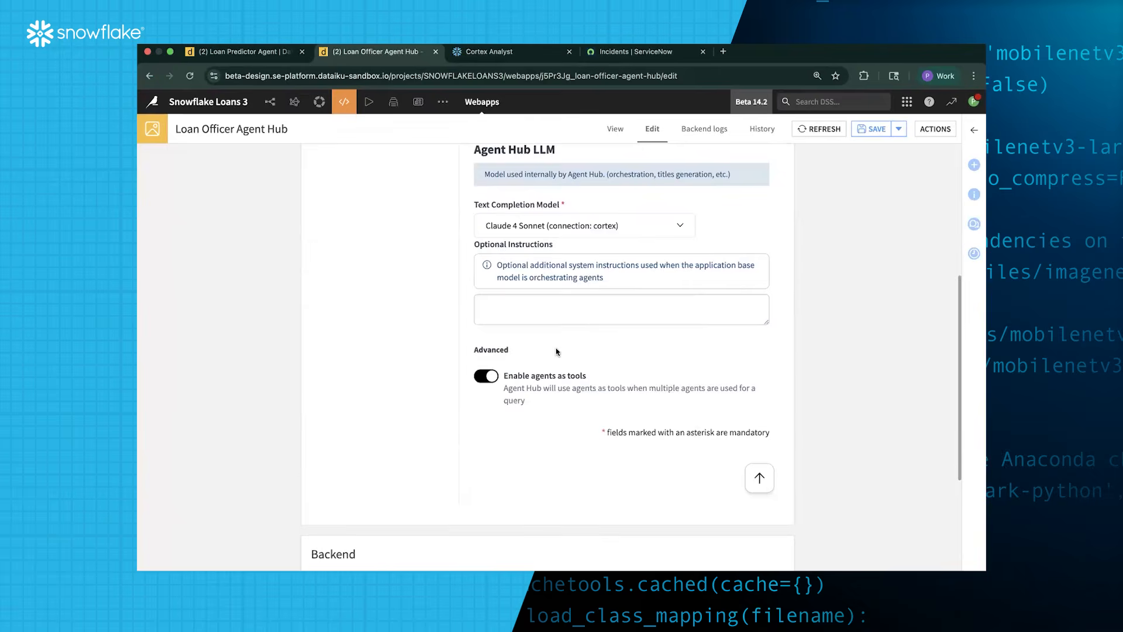
scroll(556, 351, down, 2)
scroll(379, 206, up, 6)
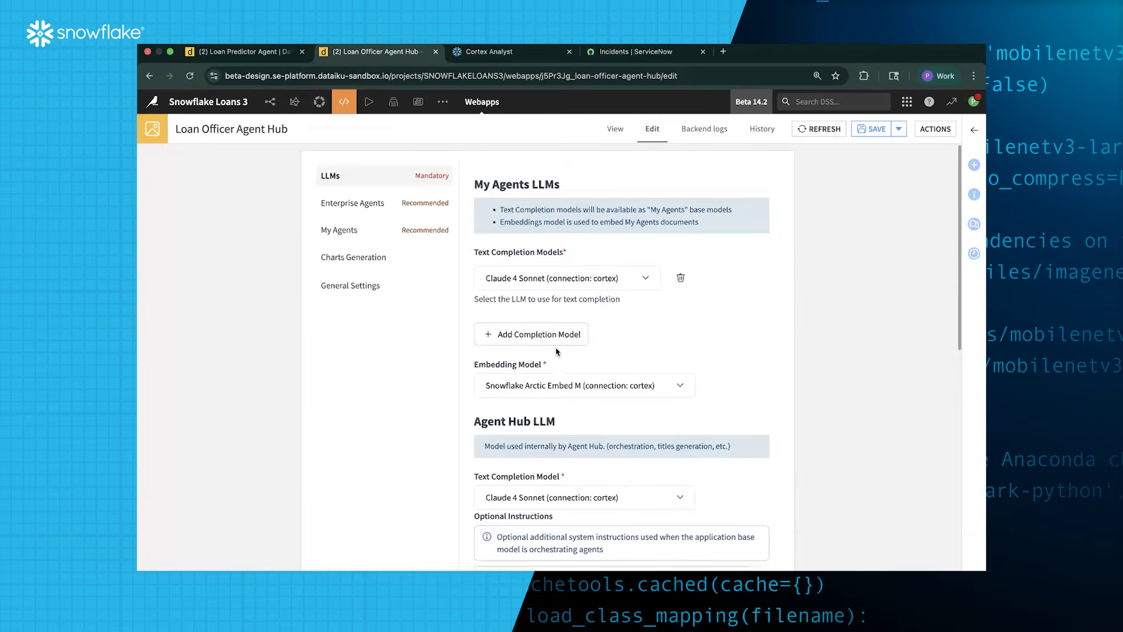
Add Loan Predictor Agent and Loan Closing Agent from project Snowflake Loans 3 as enterprise agents
click(379, 206)
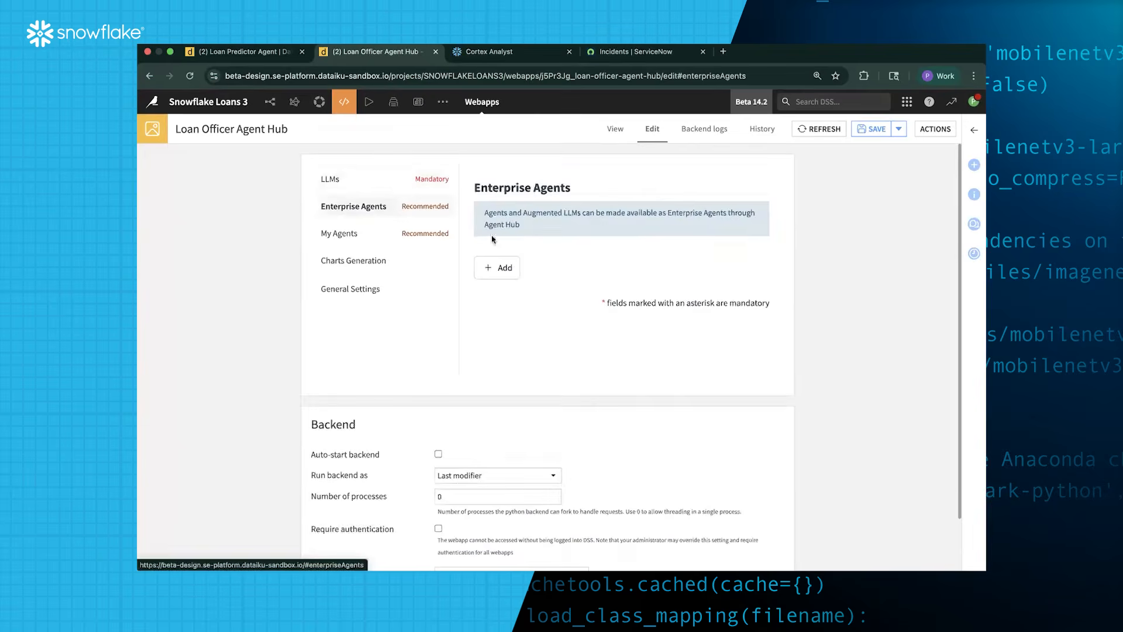
click(490, 269)
click(523, 331)
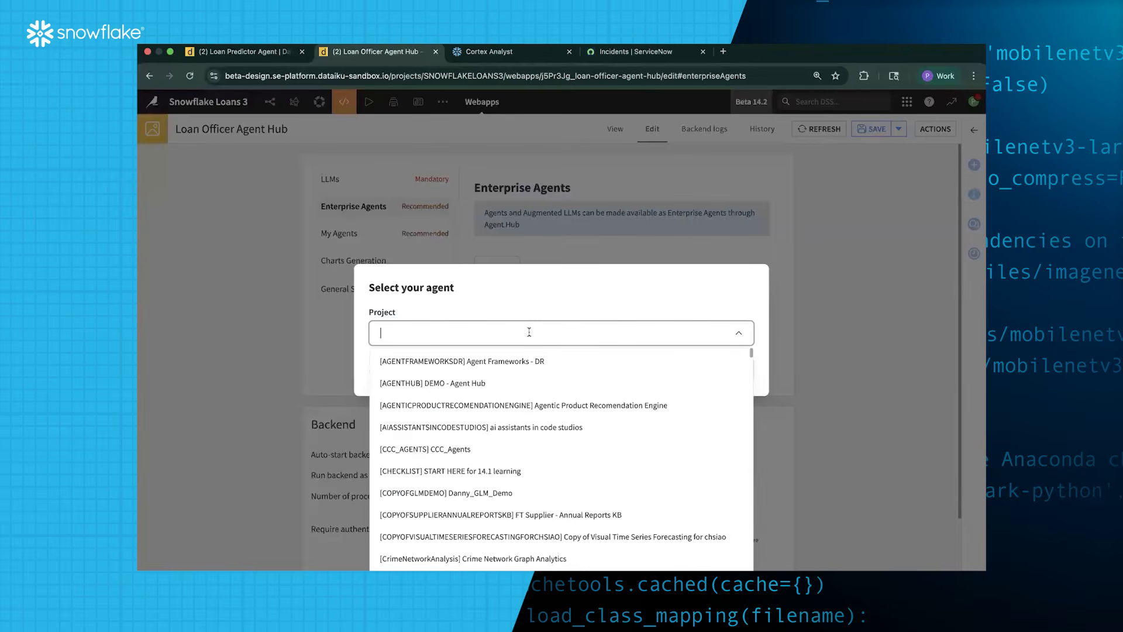
text(snow)
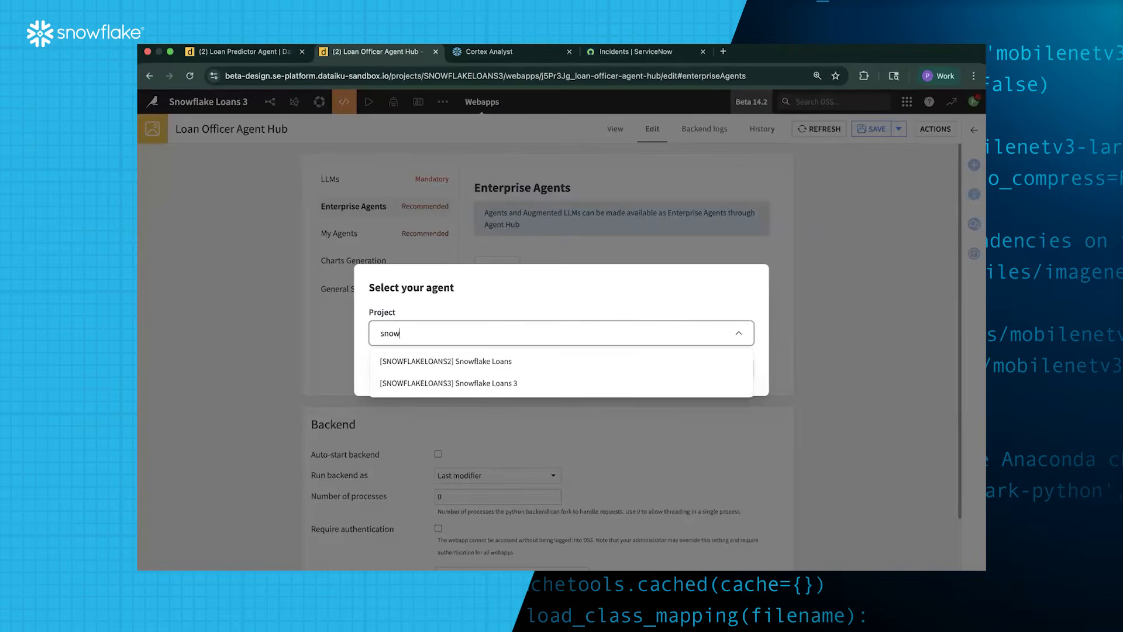
click(491, 380)
click(565, 361)
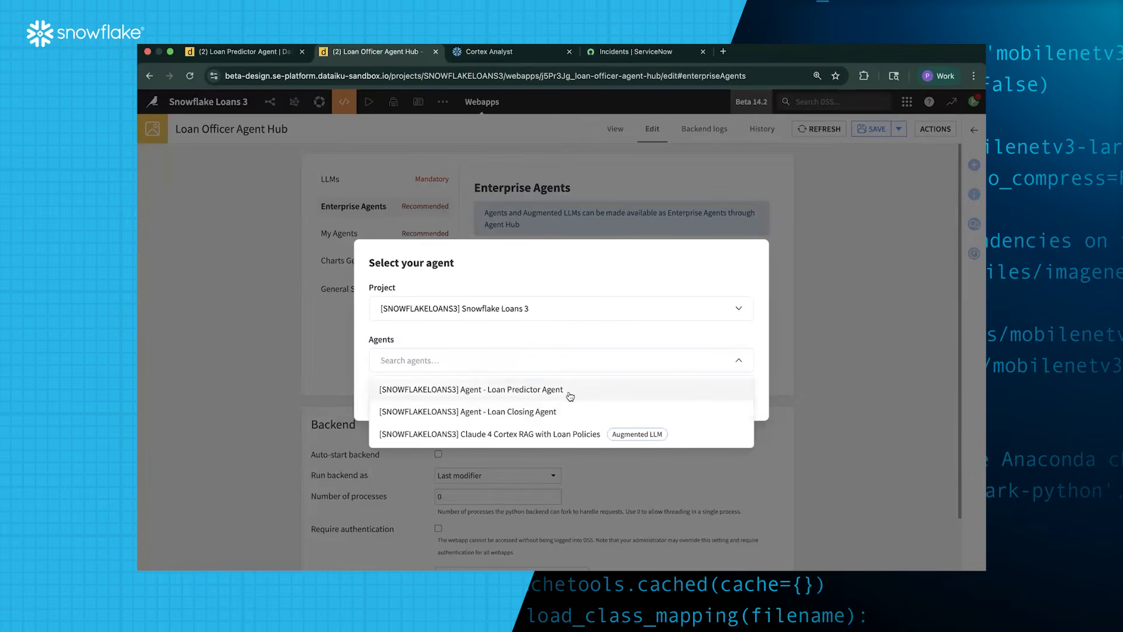
click(570, 396)
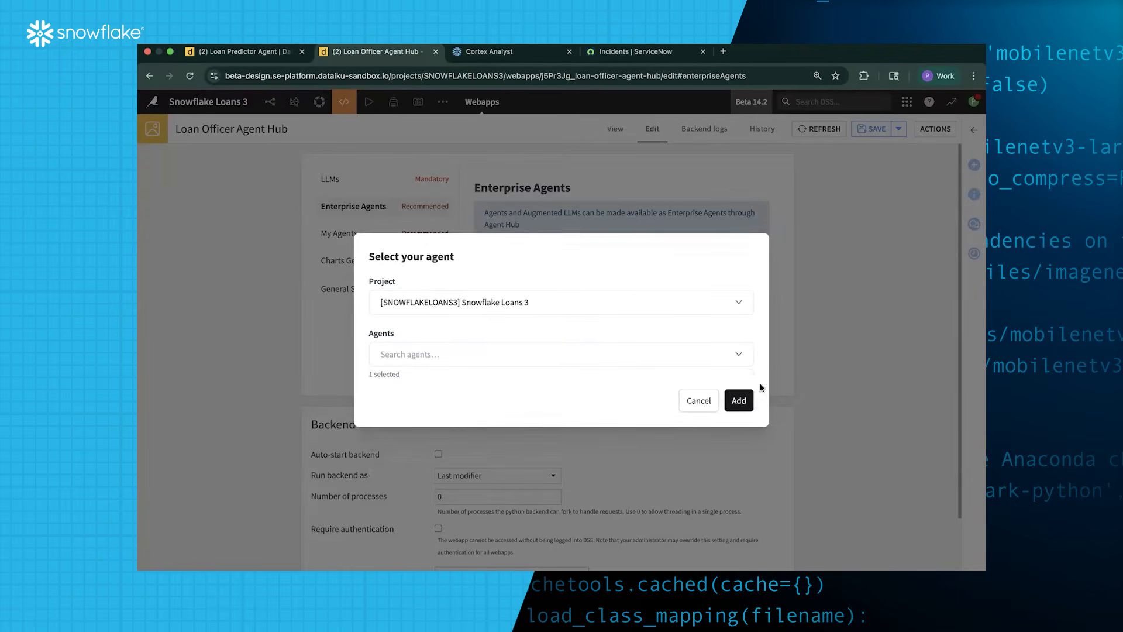
click(733, 357)
click(627, 410)
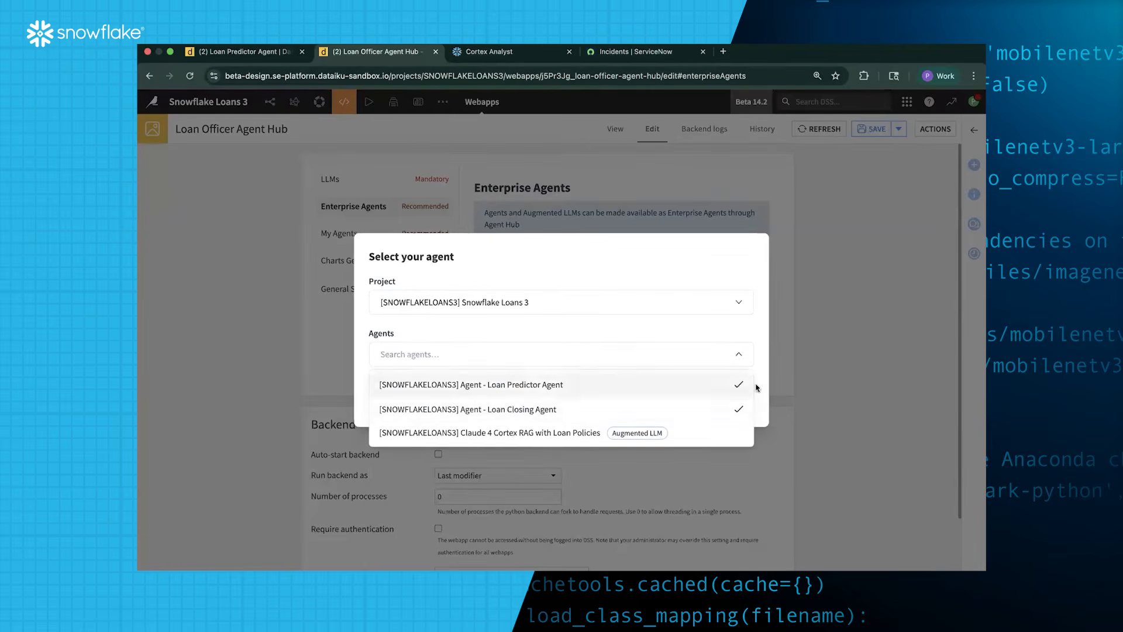
click(739, 401)
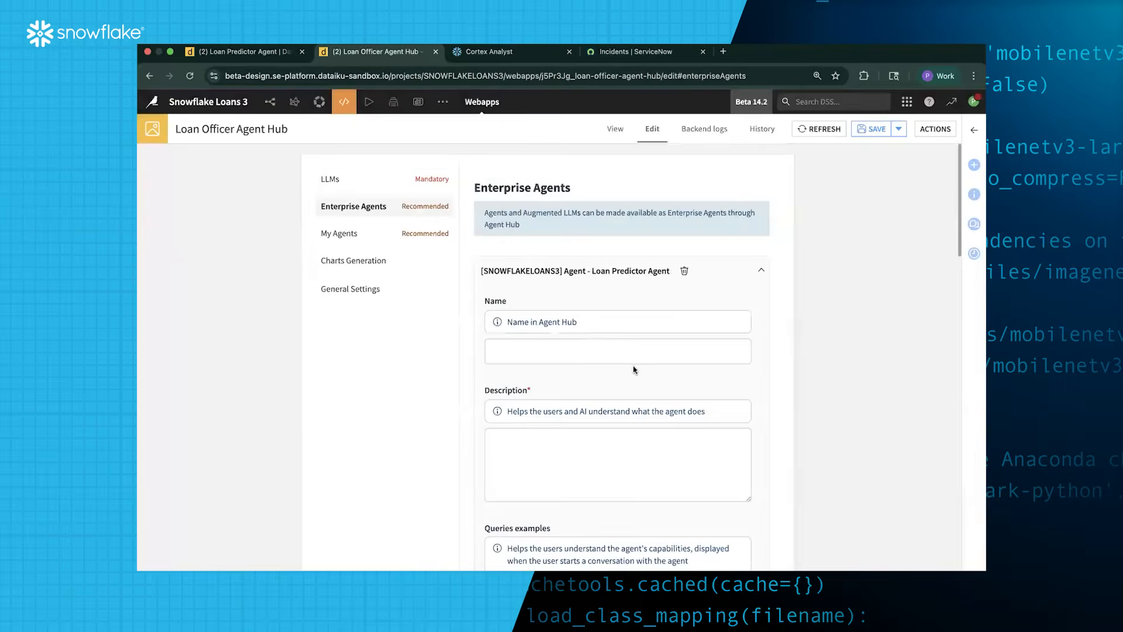
Name the predictor agent 'Loan Predictor Agent'
scroll(634, 366, down, 3)
scroll(602, 305, up, 1)
click(594, 280)
text(Loan Predictor Agent)
Describe it as an agent to predict whether someone will pay back a loan or not
click(667, 404)
scroll(655, 397, down, 1)
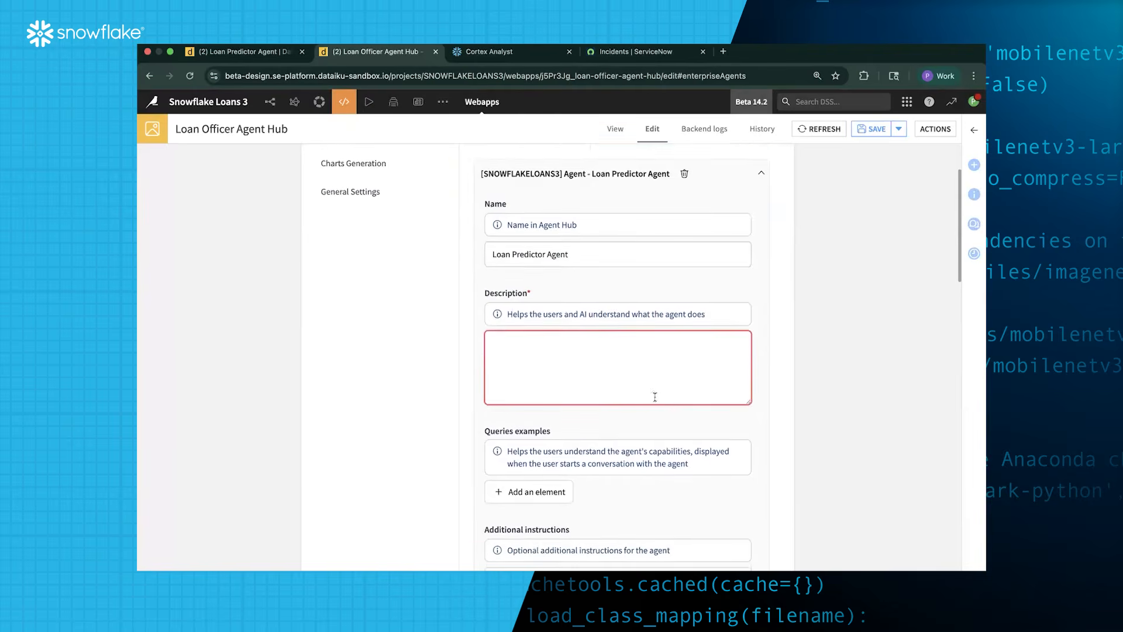
scroll(655, 398, down, 1)
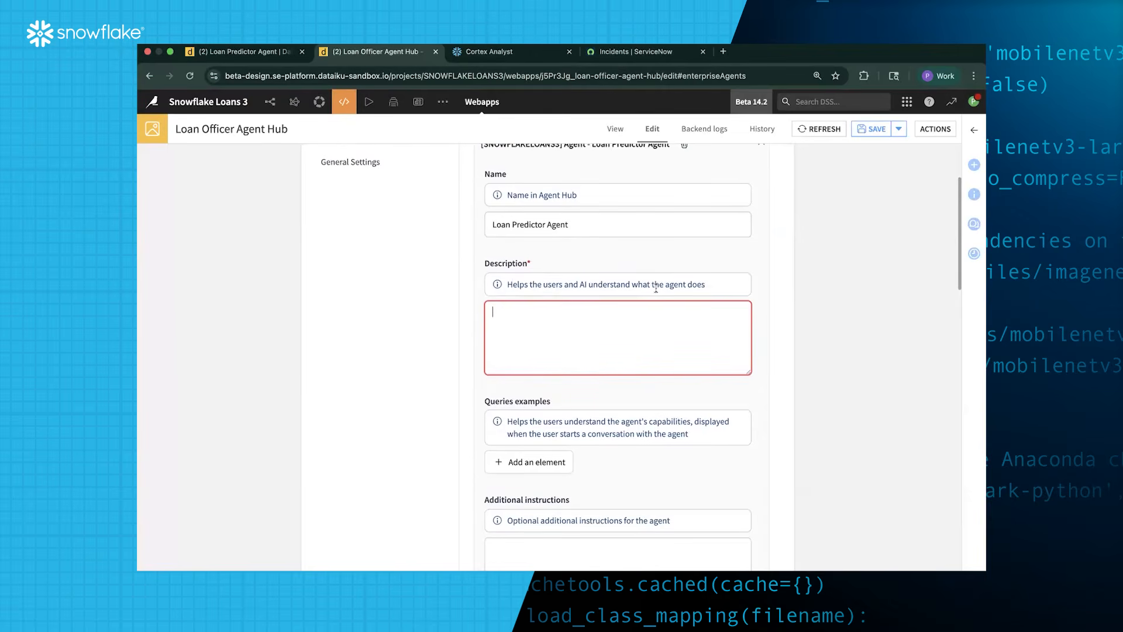
scroll(654, 322, up, 2)
text(Uss)
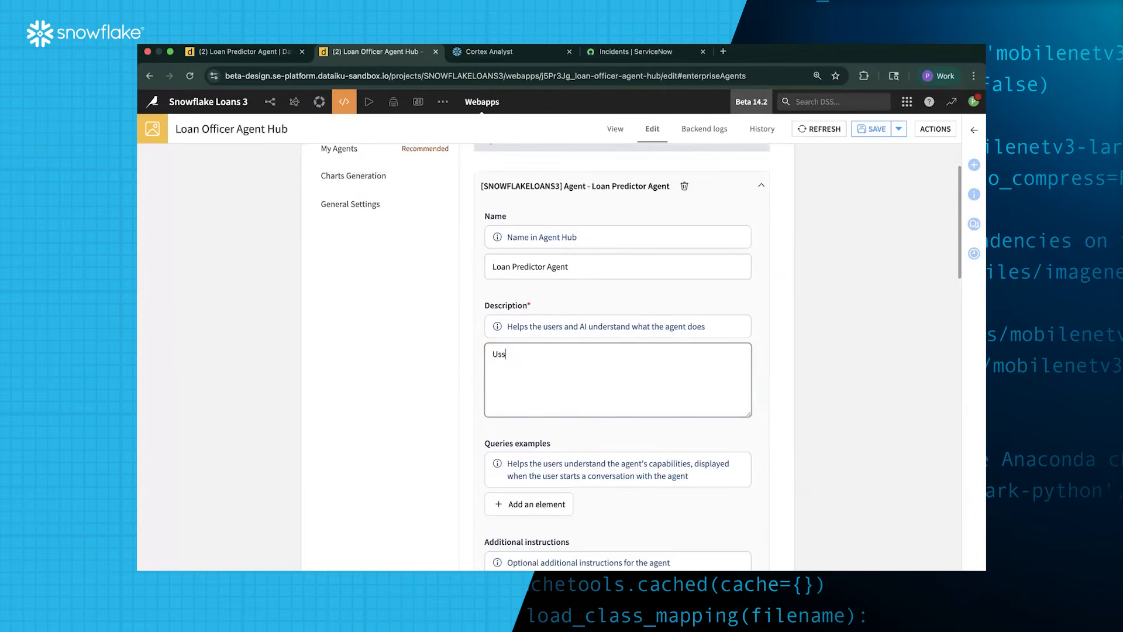
text( this af)
key(BackSpace)
text(gent to predict whether someone)
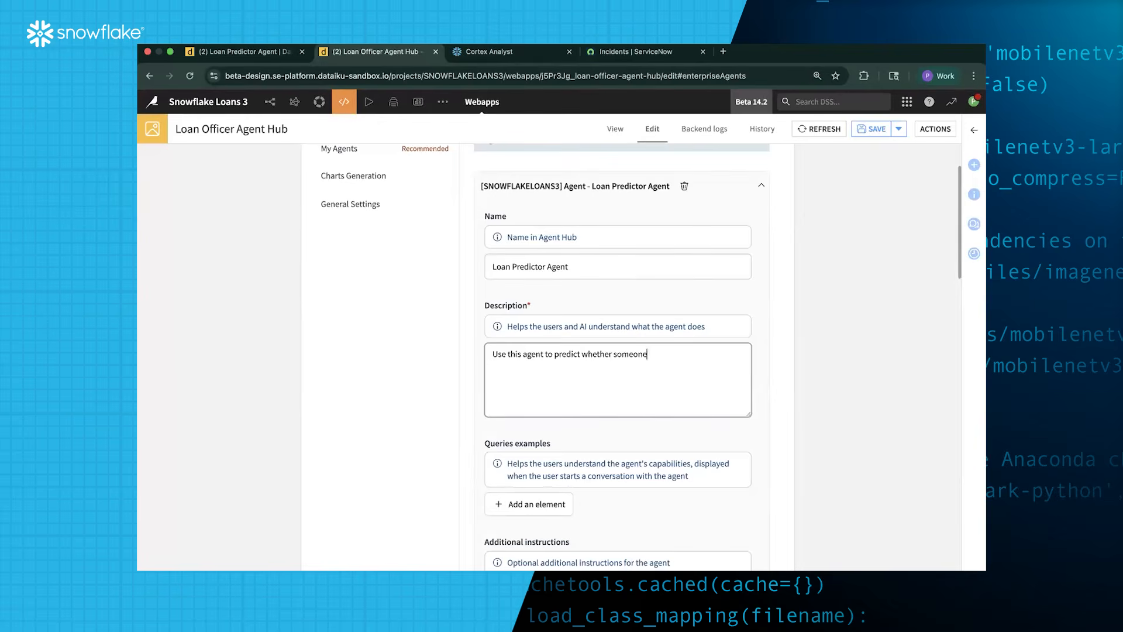
text( will pay back a loan or not)
scroll(645, 386, down, 5)
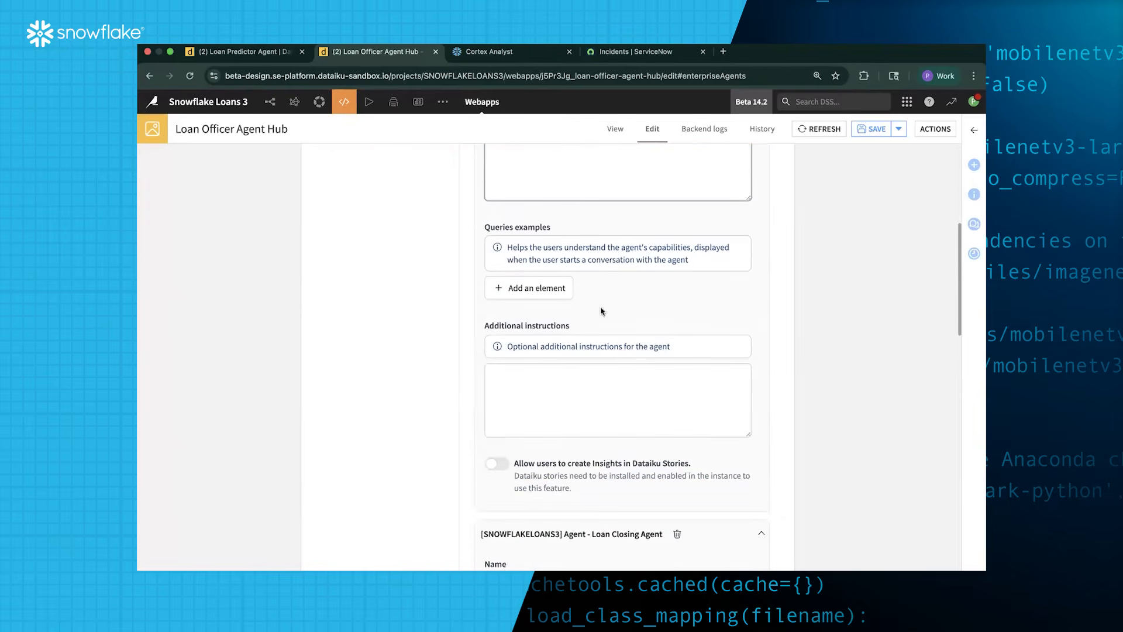
scroll(578, 328, down, 2)
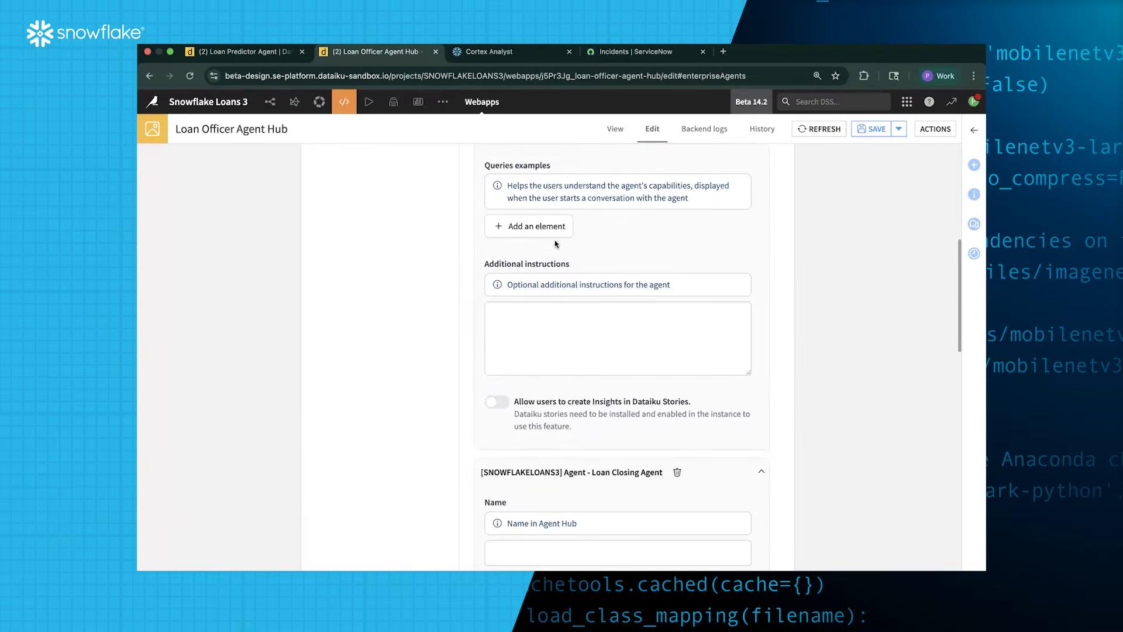
scroll(555, 243, down, 8)
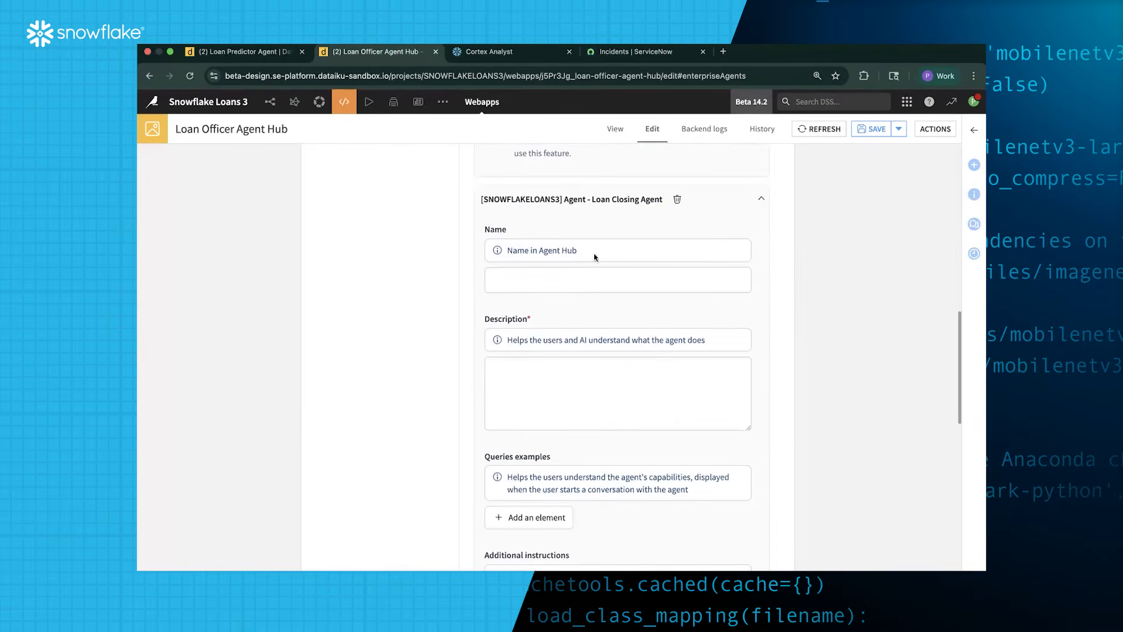
Name the closing agent 'Loan Closing Agent' and describe it as offering loans and completing the closing process
click(584, 280)
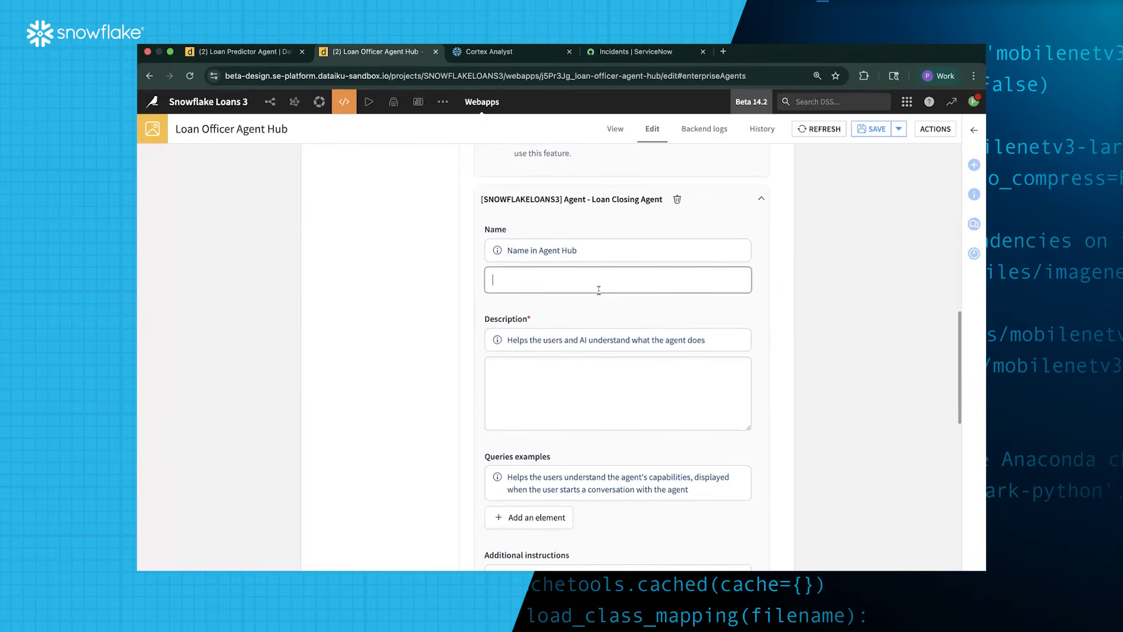
text(Loan Closing Agent)
click(616, 395)
text(USe)
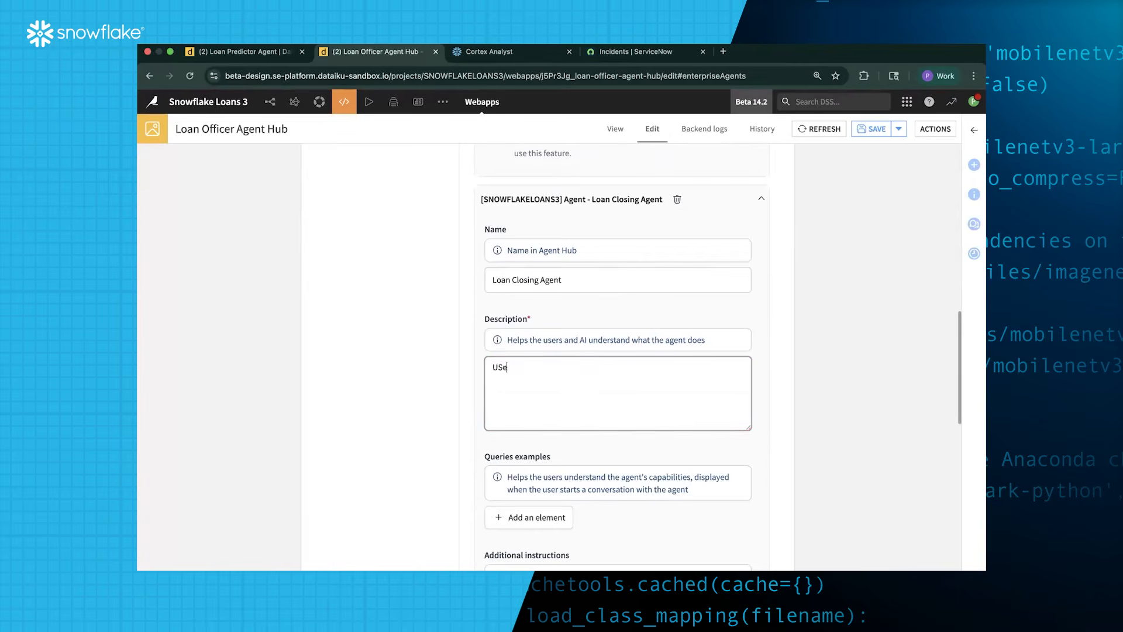
text(se this agent to offer loans to a)
text(pplicants)
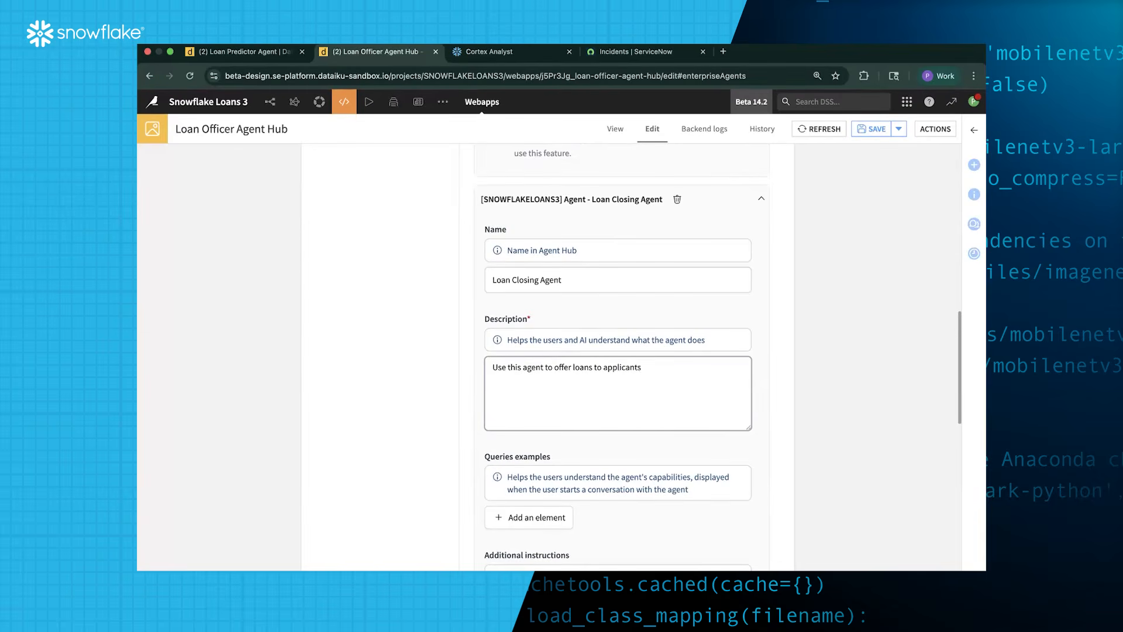
text( and complete the closing processes)
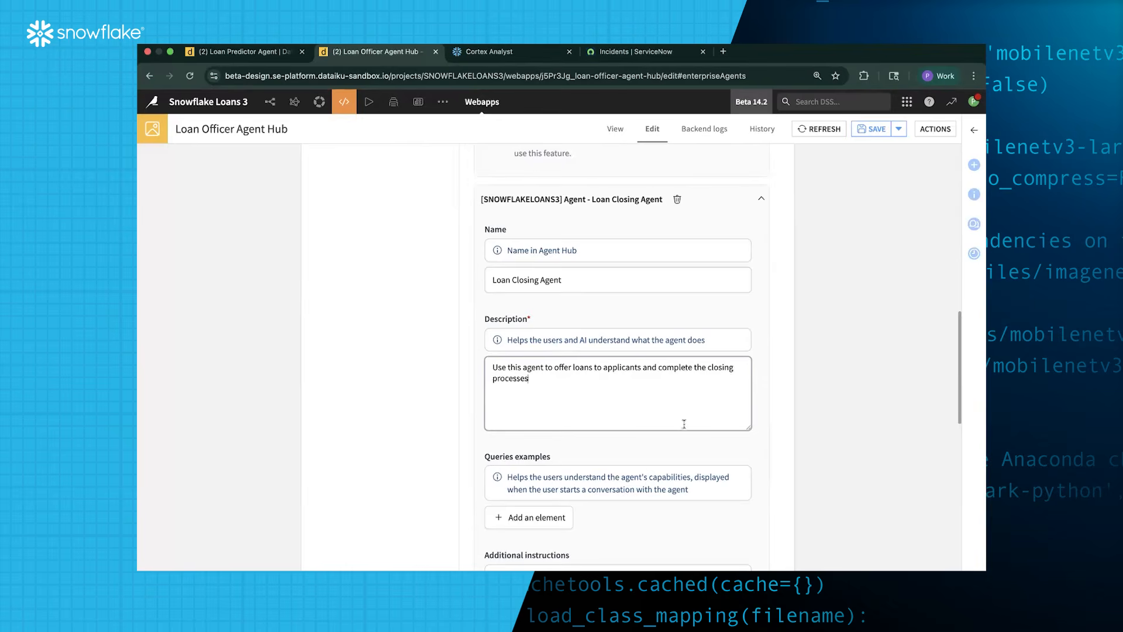
Set the My Agents file system connection to filesystem_managed, save the webapp and view the running hub
scroll(685, 426, down, 1)
scroll(685, 427, down, 5)
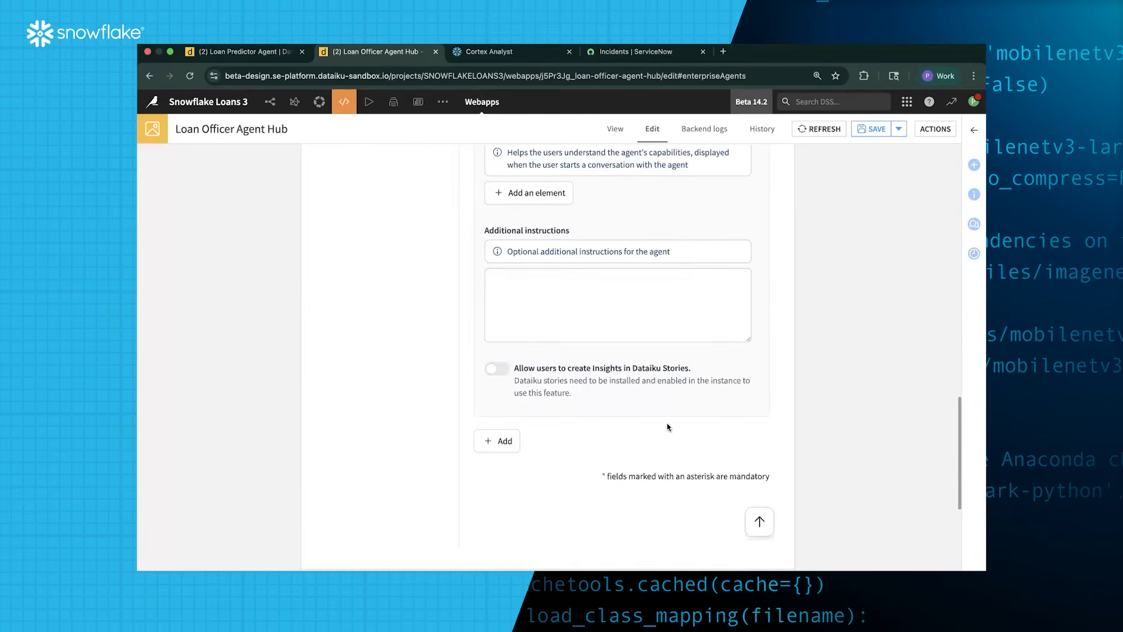
scroll(668, 427, down, 4)
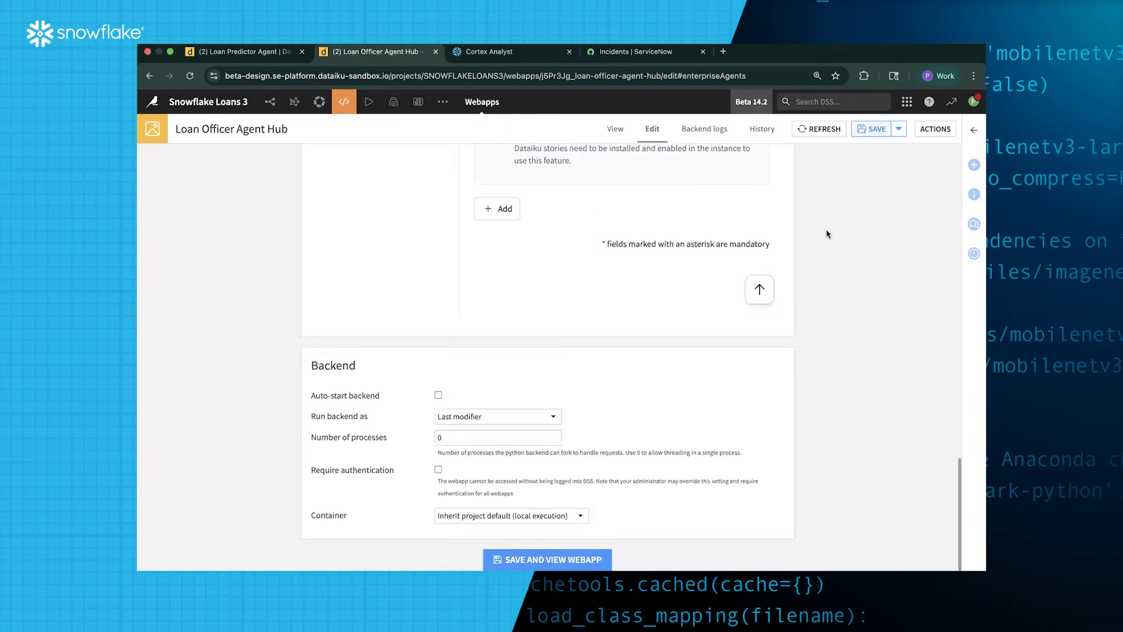
scroll(827, 234, up, 10)
click(868, 132)
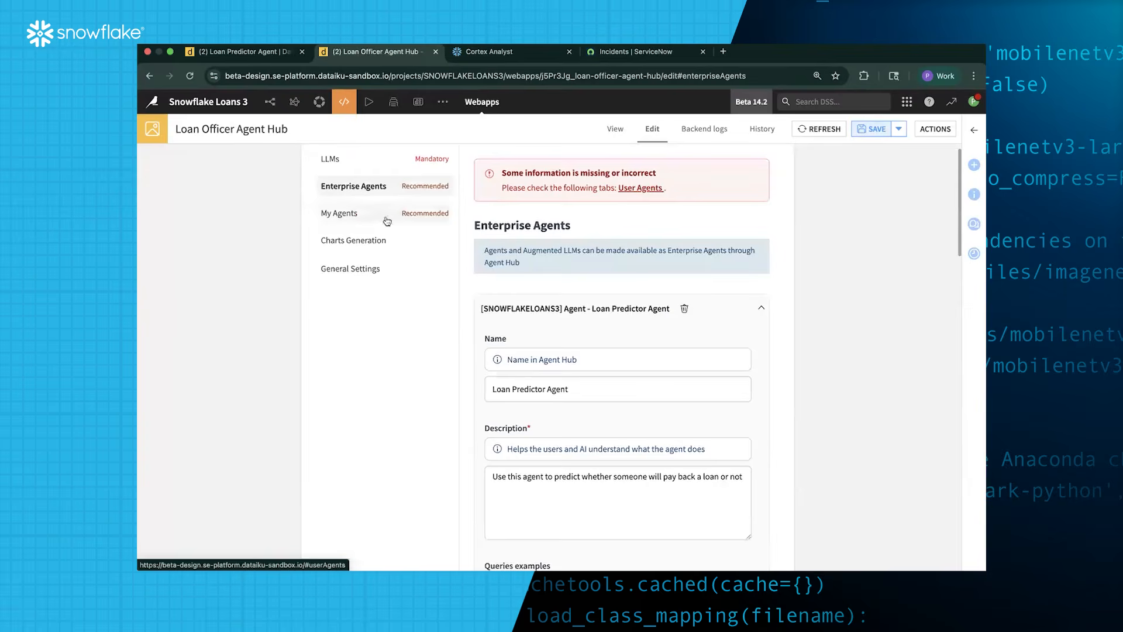
click(630, 188)
scroll(429, 260, down, 1)
scroll(429, 260, down, 1)
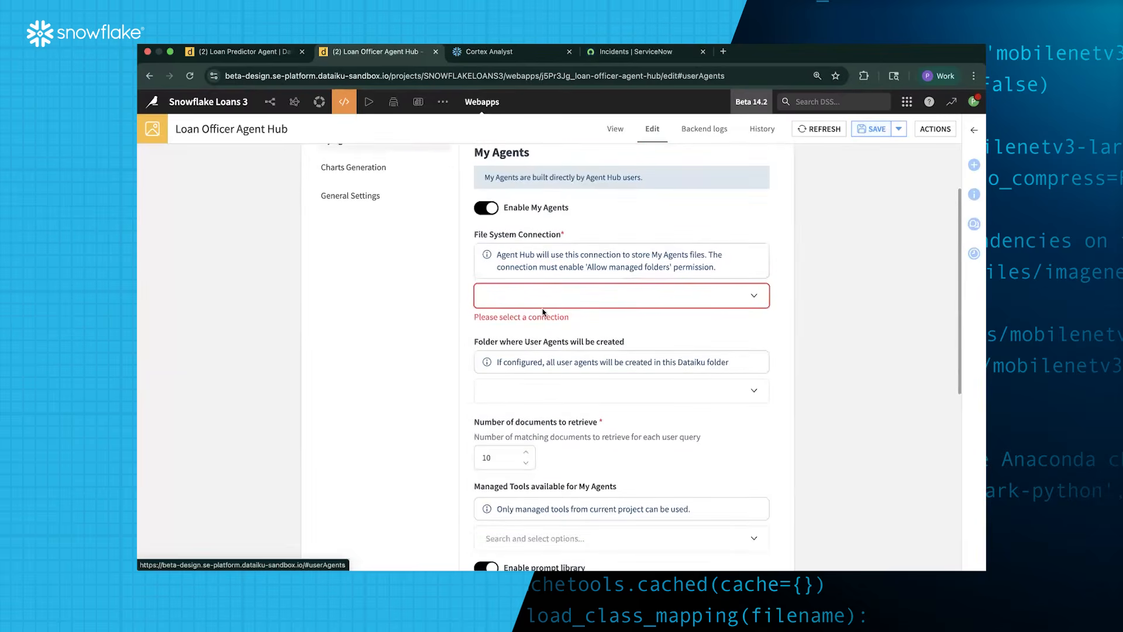
click(579, 297)
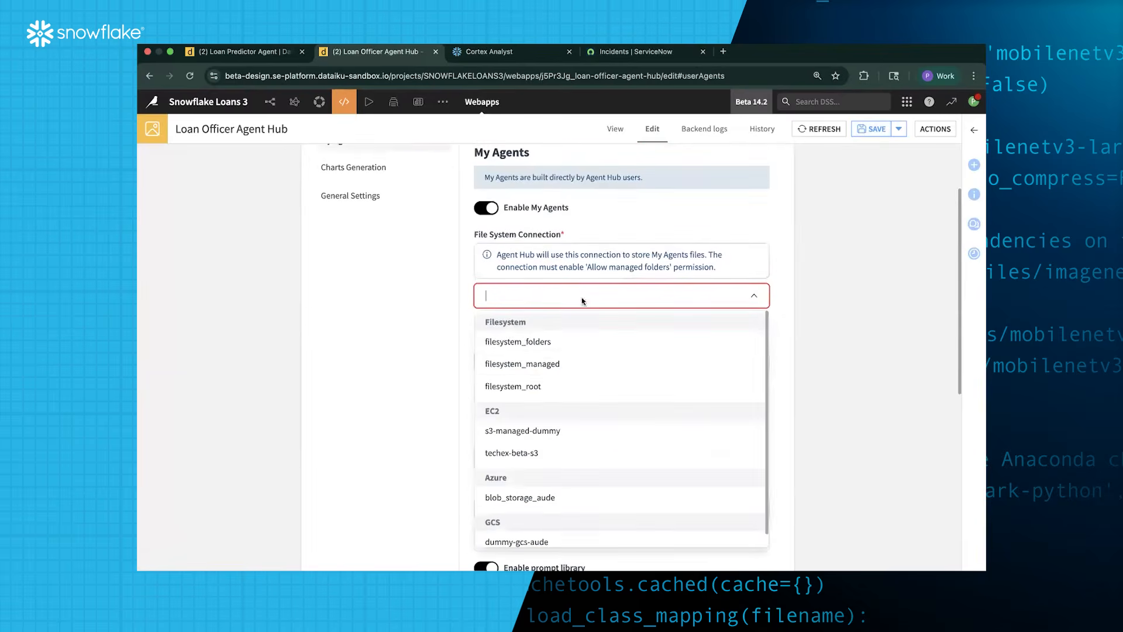
click(583, 368)
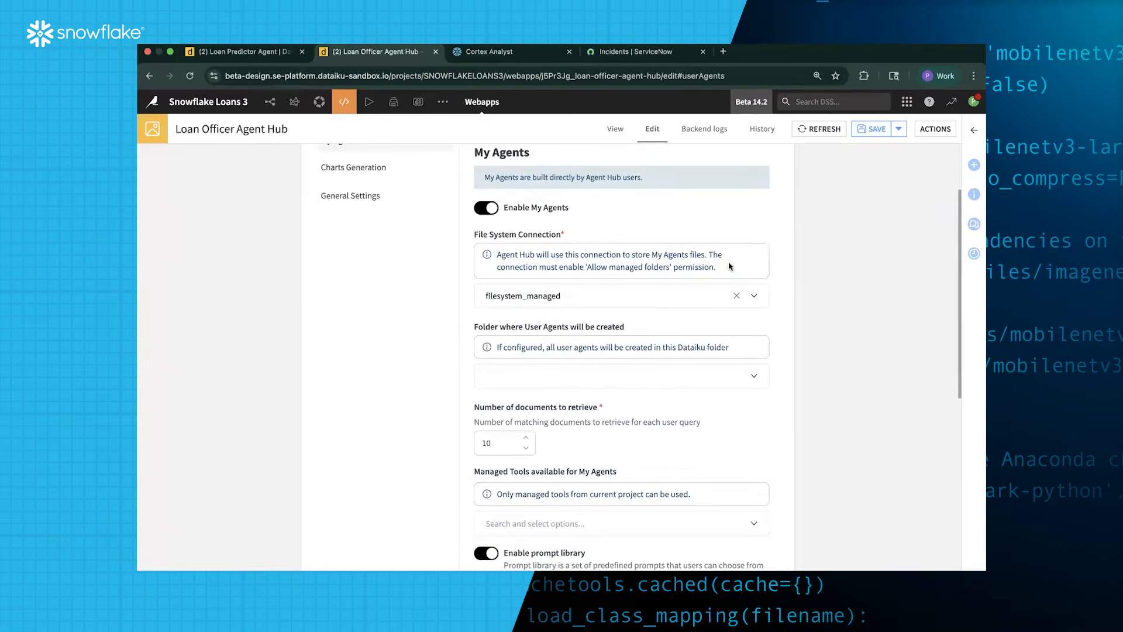
click(873, 129)
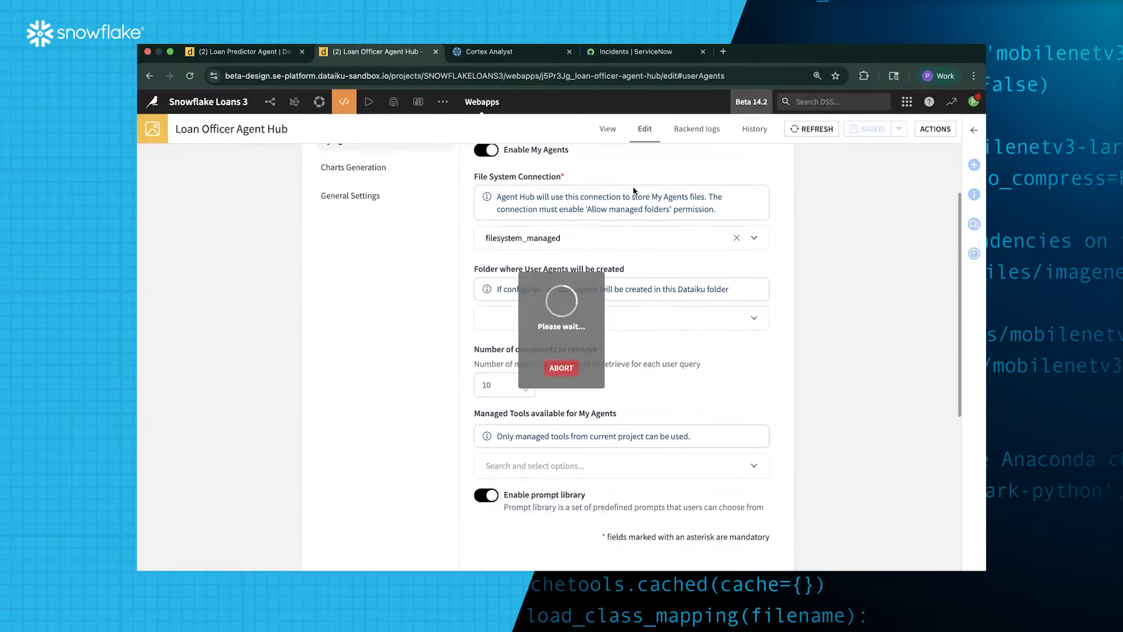
click(608, 129)
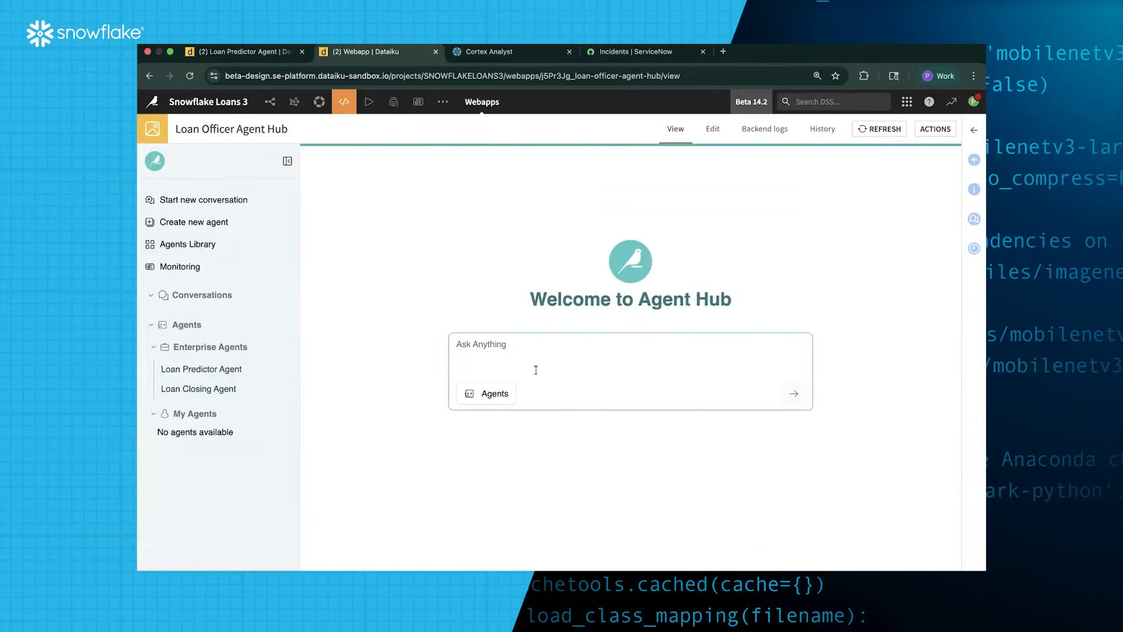
Start a hub chat with the Loan Predictor Agent and save the agent's pending changes
click(497, 394)
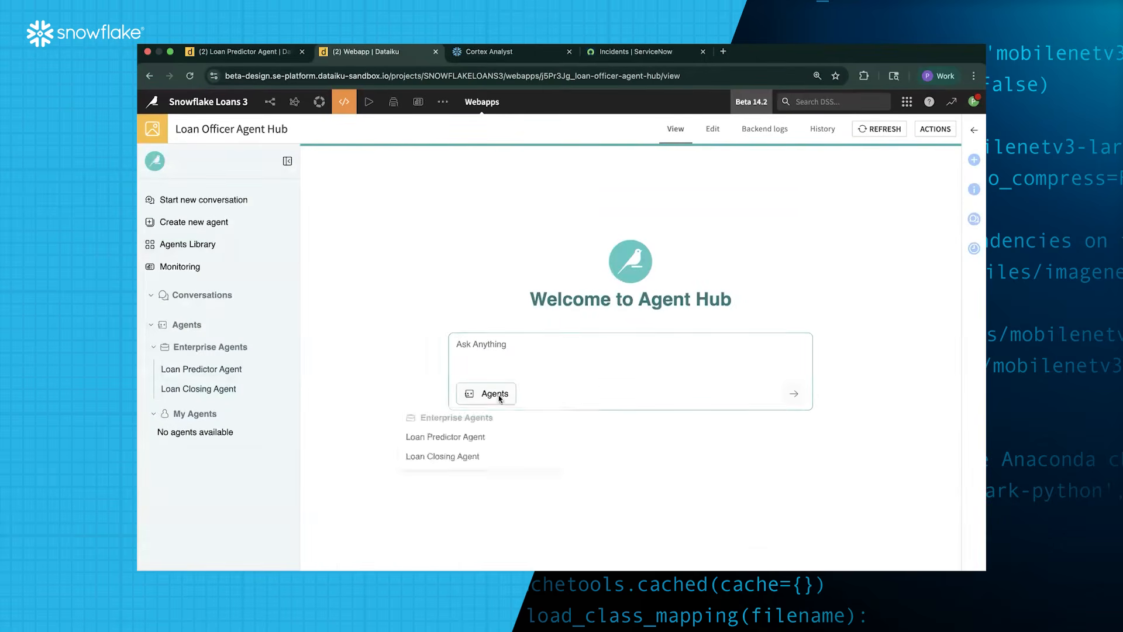
click(466, 444)
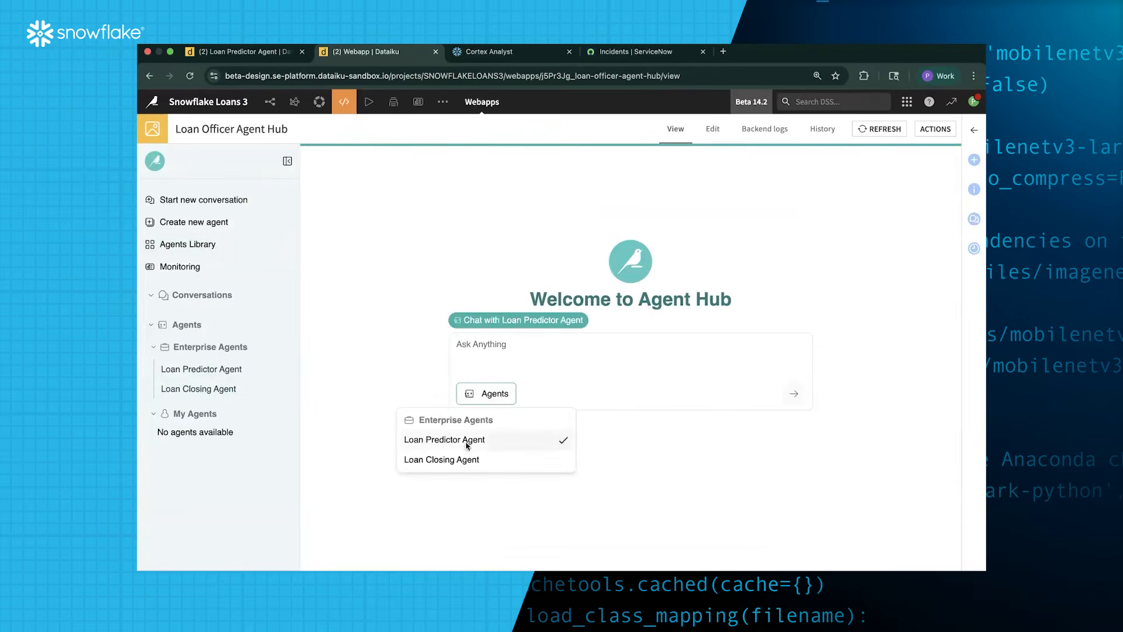
click(258, 55)
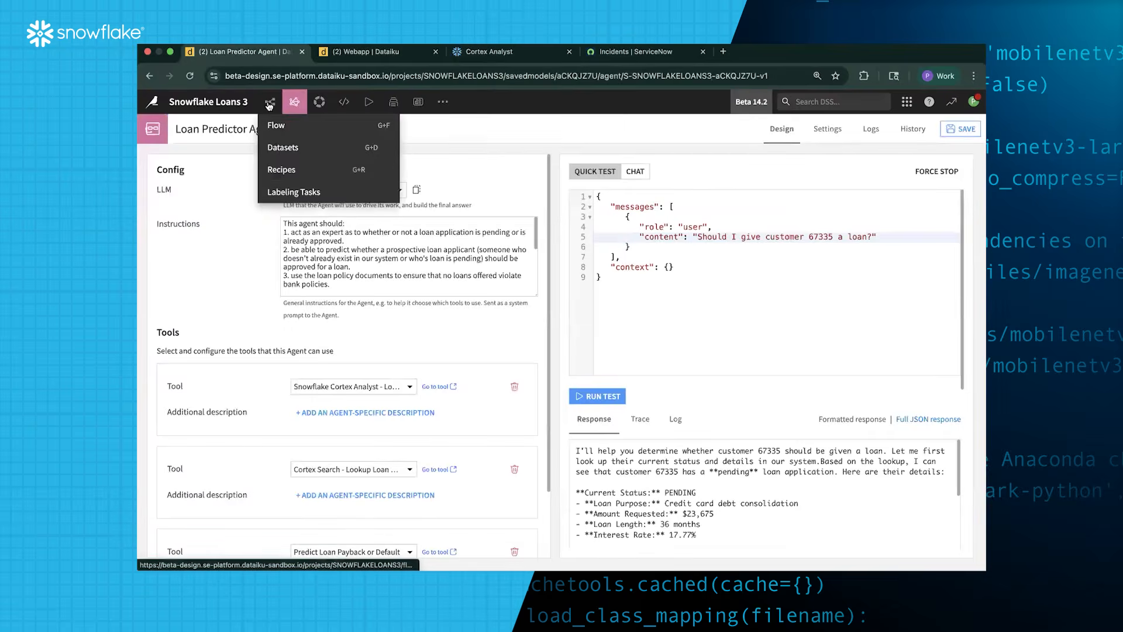
click(270, 101)
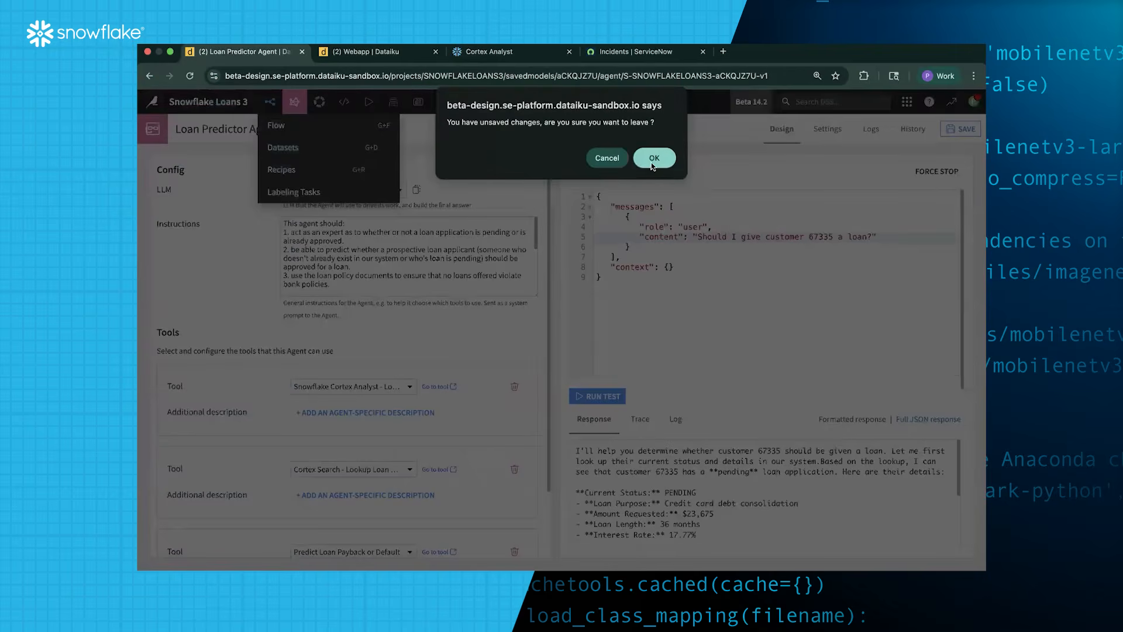
click(606, 158)
key(super+s)
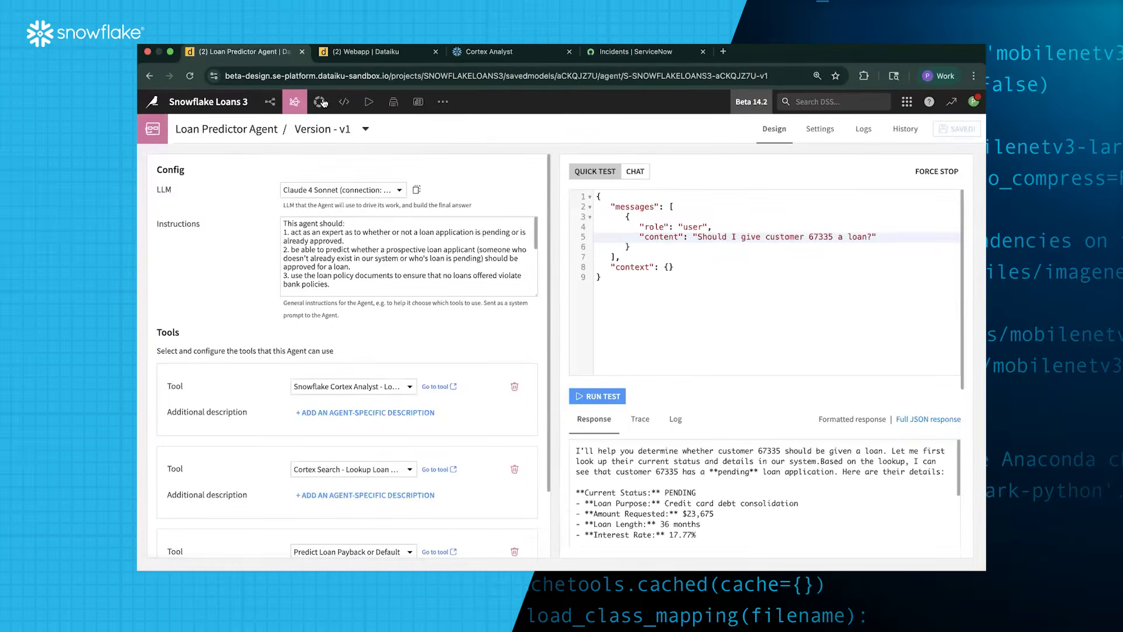
Preview LOAN_REQUESTS_UNKNOWN in the Flow and locate the pending customer's loan request row
click(273, 103)
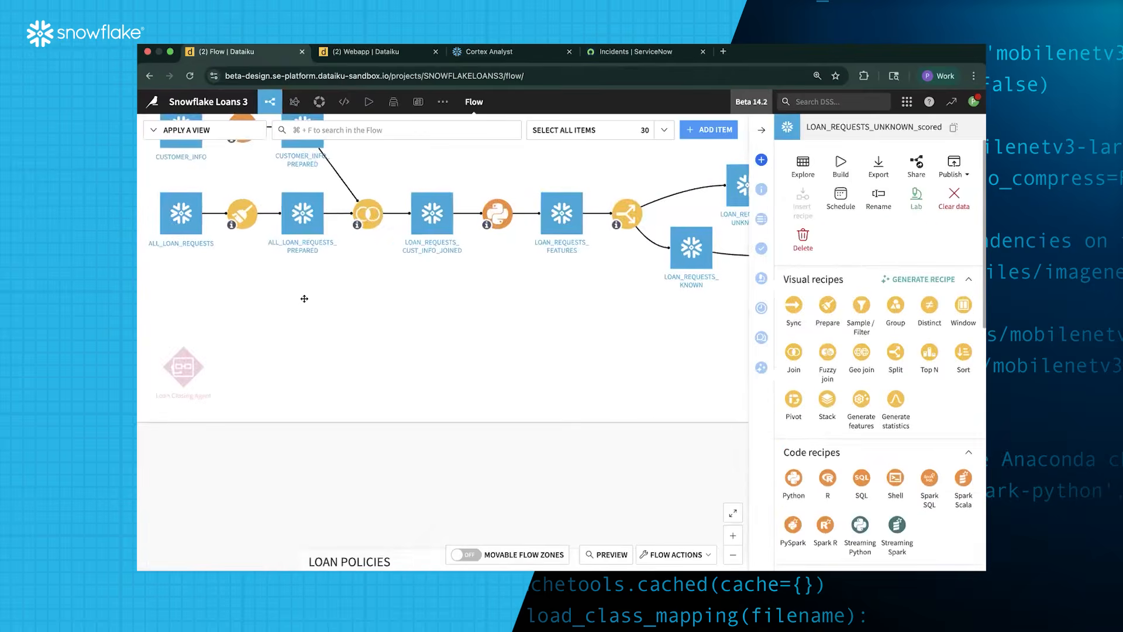
click(514, 225)
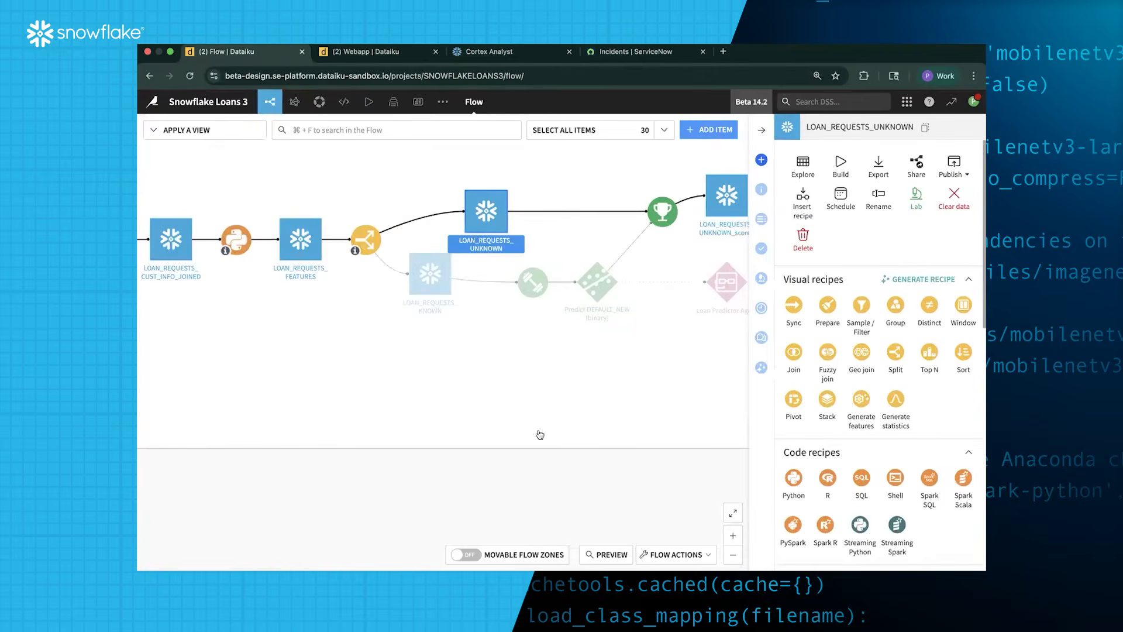
click(606, 555)
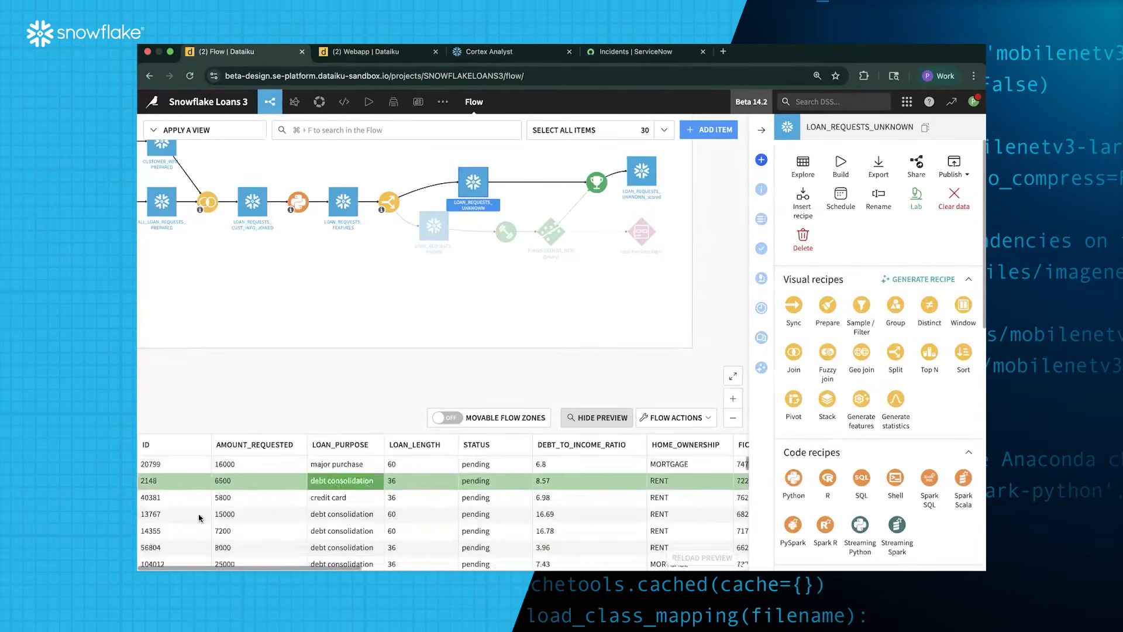
scroll(199, 518, down, 1)
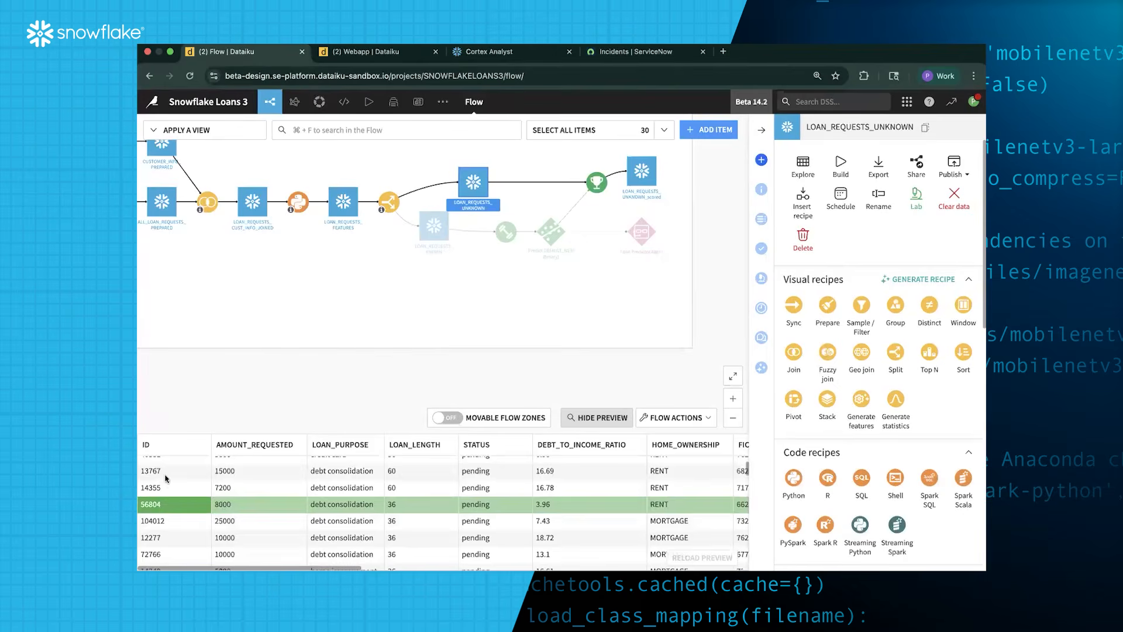
click(166, 475)
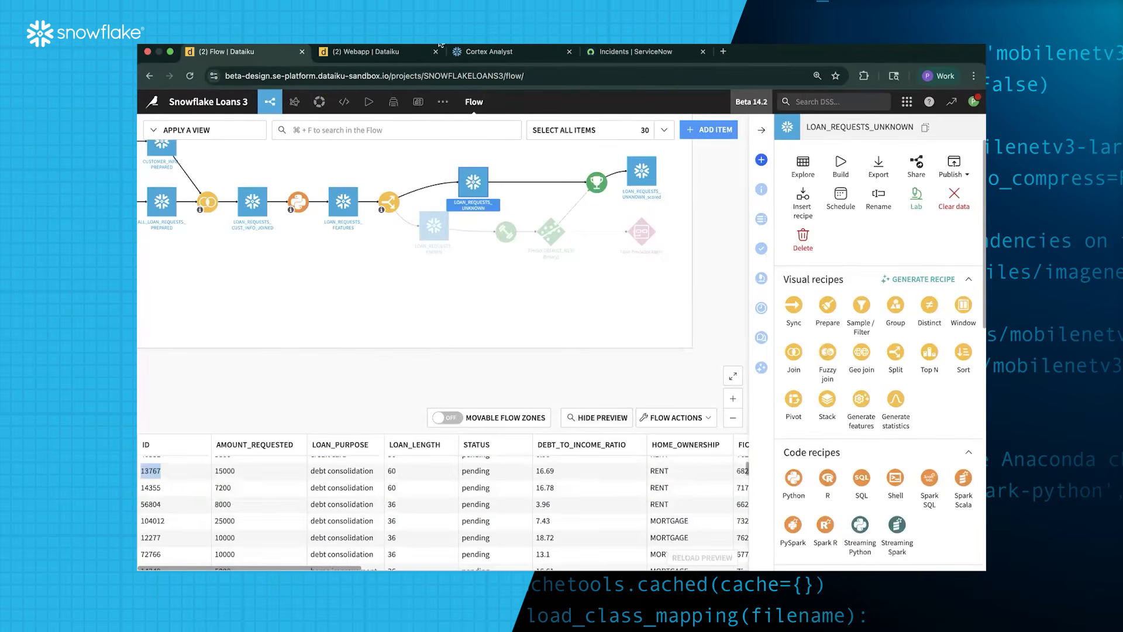
click(408, 54)
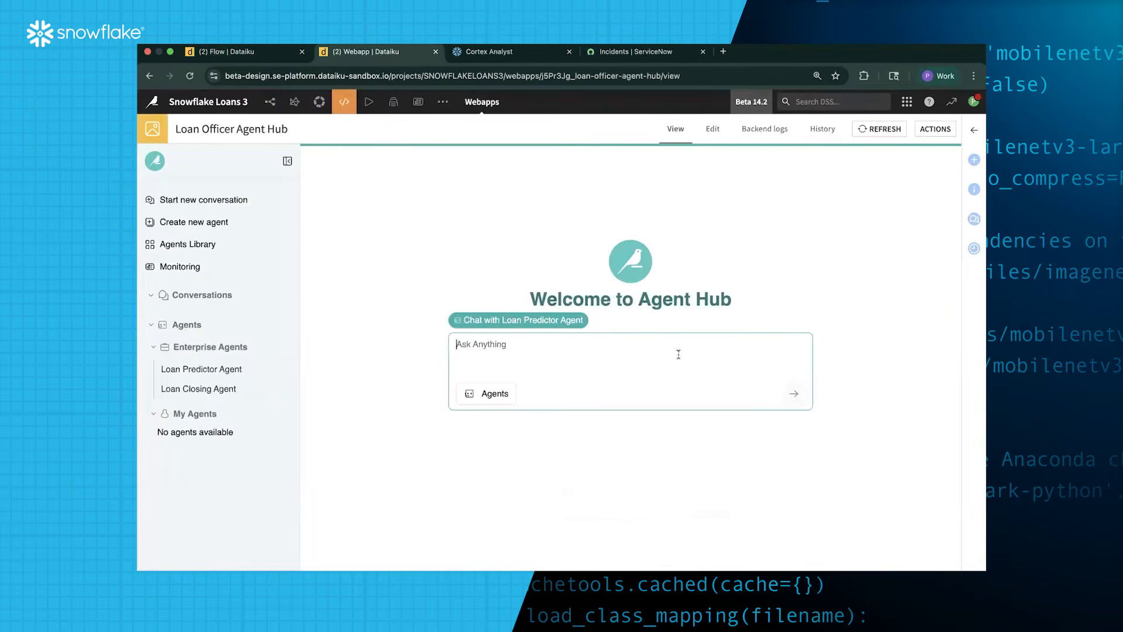
Ask the agent 'should i offer customer 13767 a loan?' and highlight its opening reply
text(should i offer customer 13767 a loa)
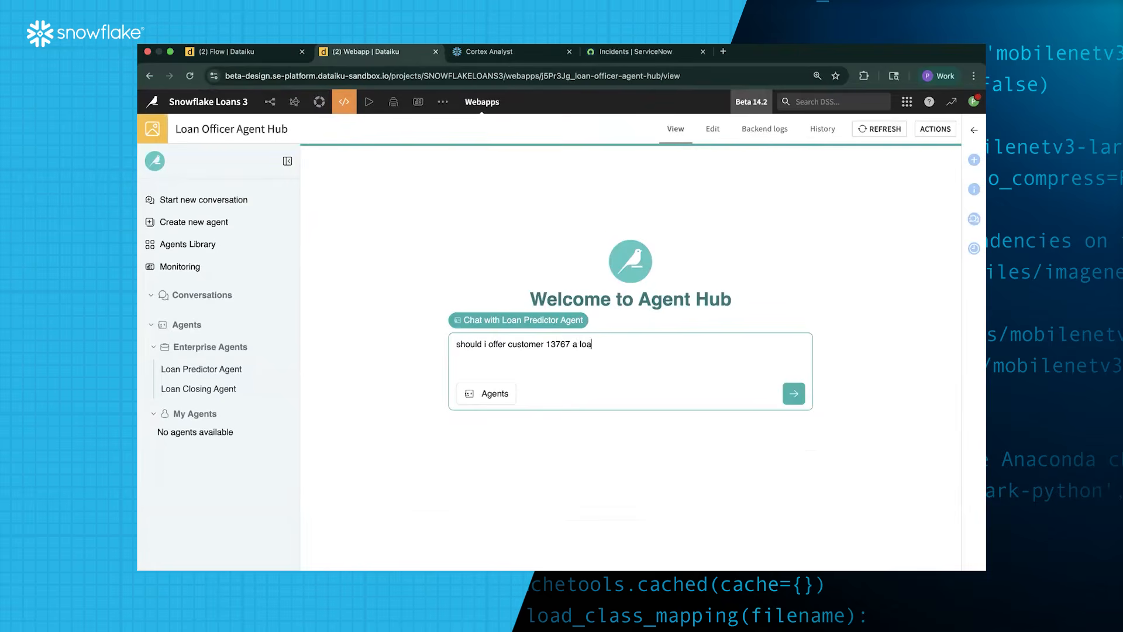
text(n?)
key(Return)
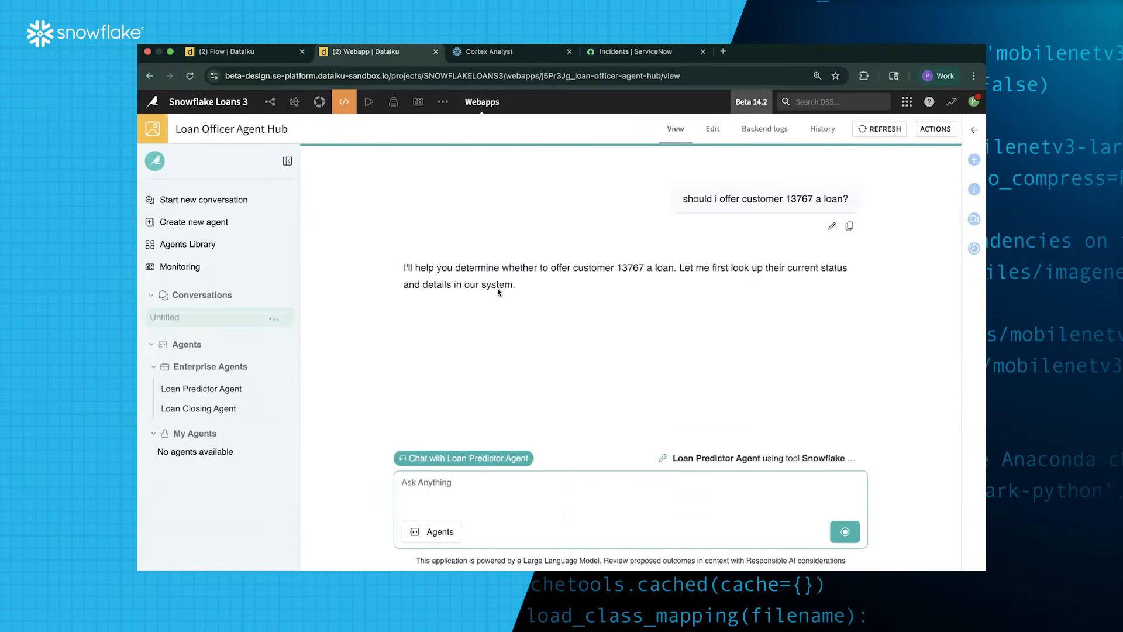
drag(404, 268, 508, 285)
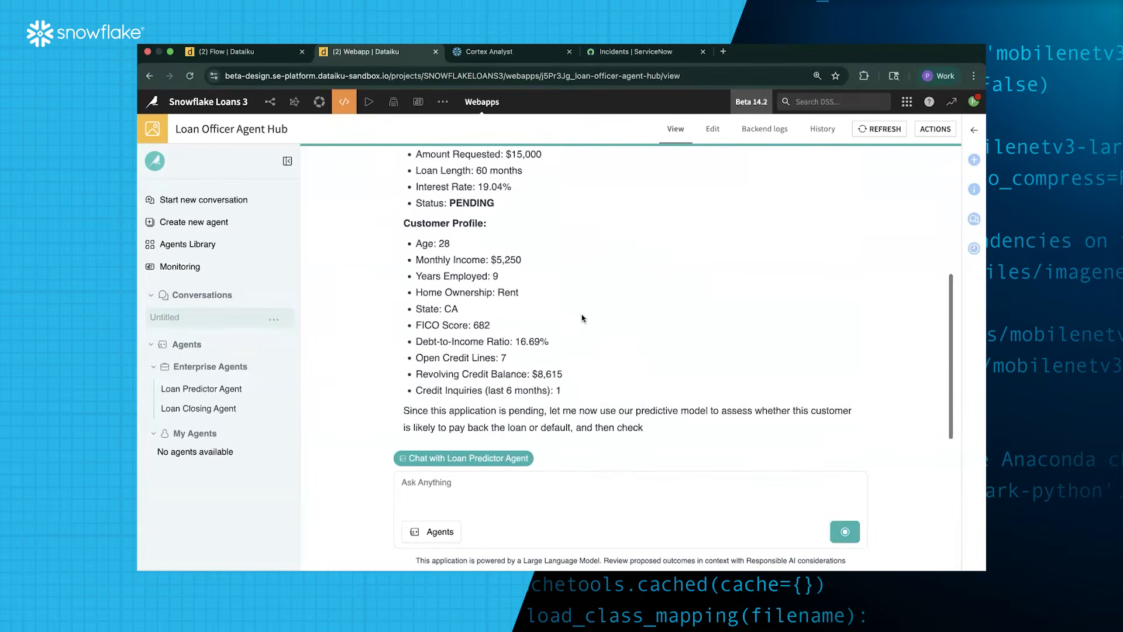
Scroll the reply, highlighting the 19.04% interest rate, 682 credit score and 'Decline the application'
scroll(582, 318, up, 5)
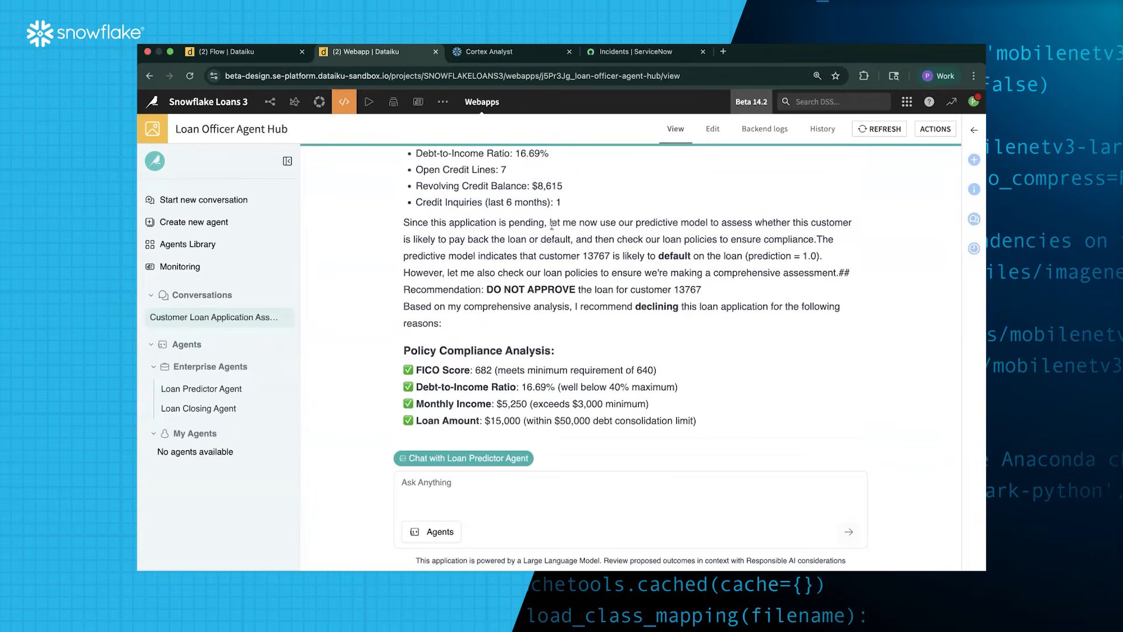
scroll(610, 266, down, 1)
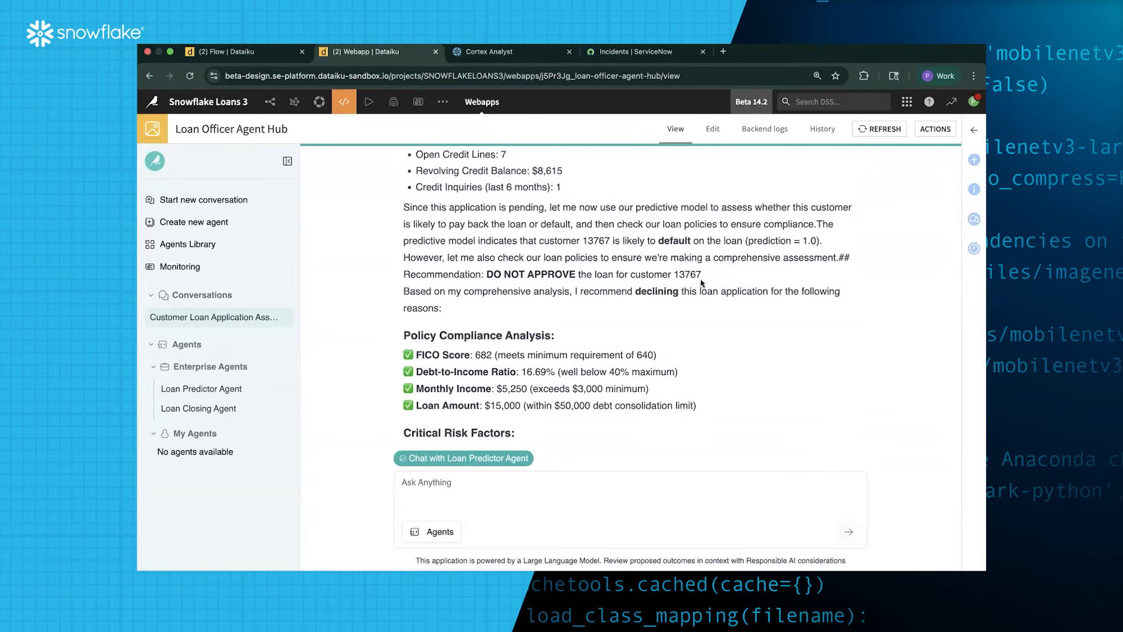
scroll(585, 275, down, 1)
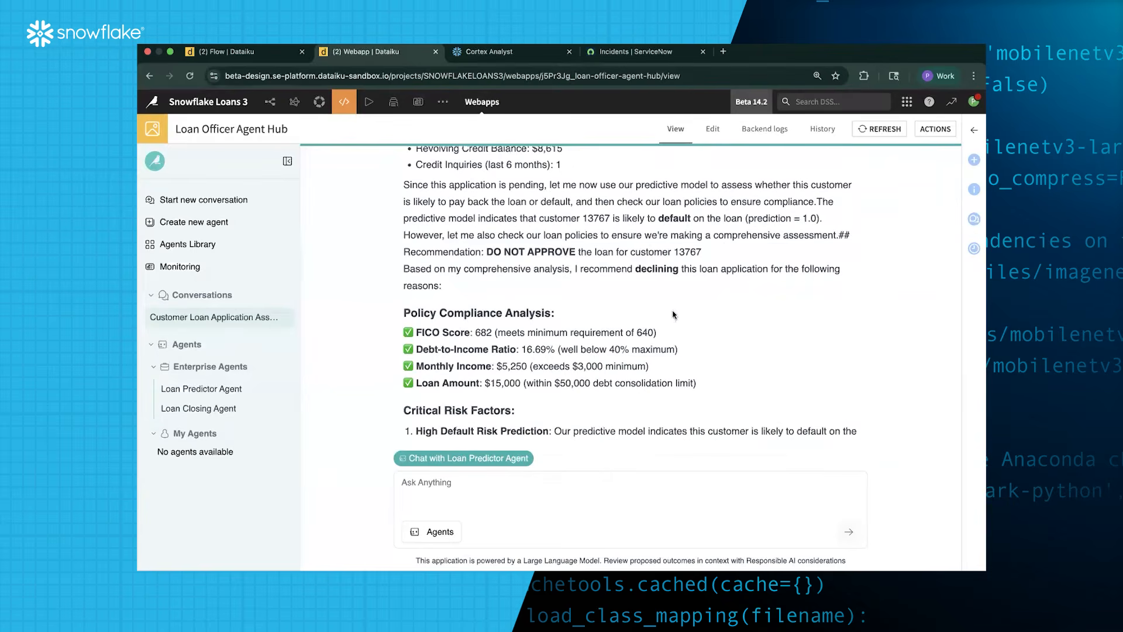
scroll(644, 305, down, 2)
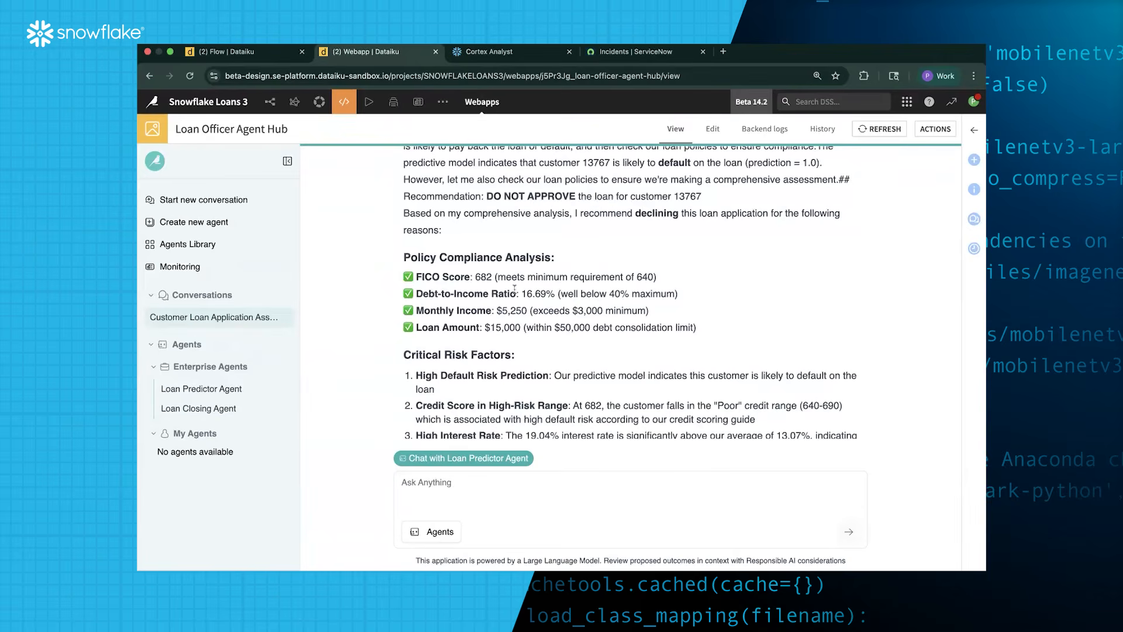
scroll(517, 295, down, 4)
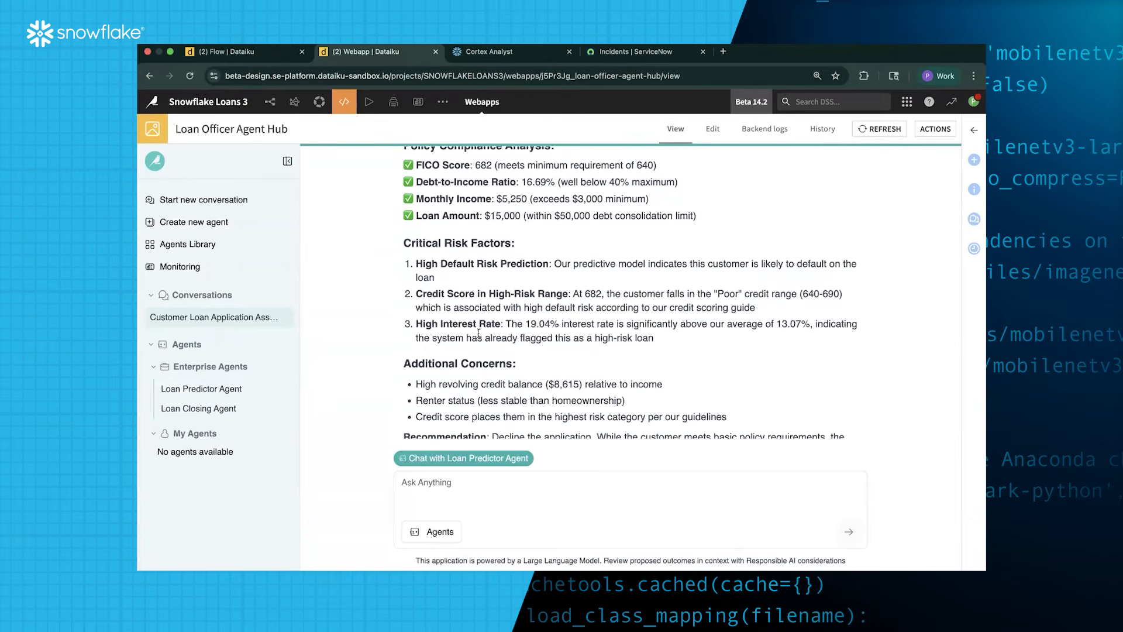
drag(526, 324, 559, 325)
drag(573, 294, 602, 295)
scroll(605, 343, down, 2)
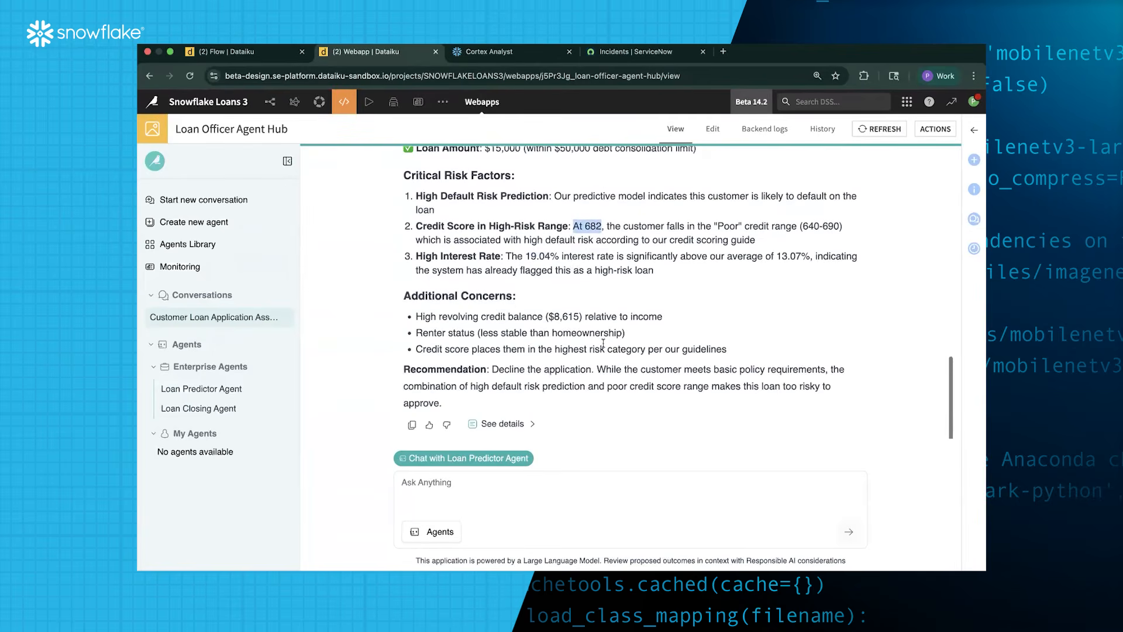
drag(492, 369, 597, 369)
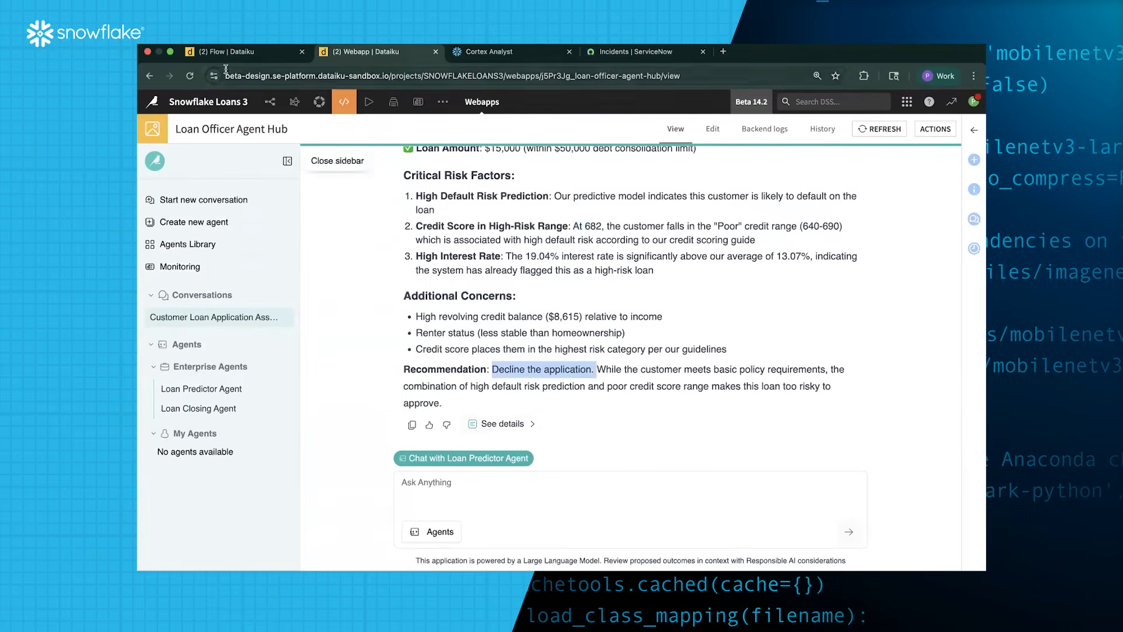
Review the reply's Sources, then list the agent's tool calls under Activities
click(505, 425)
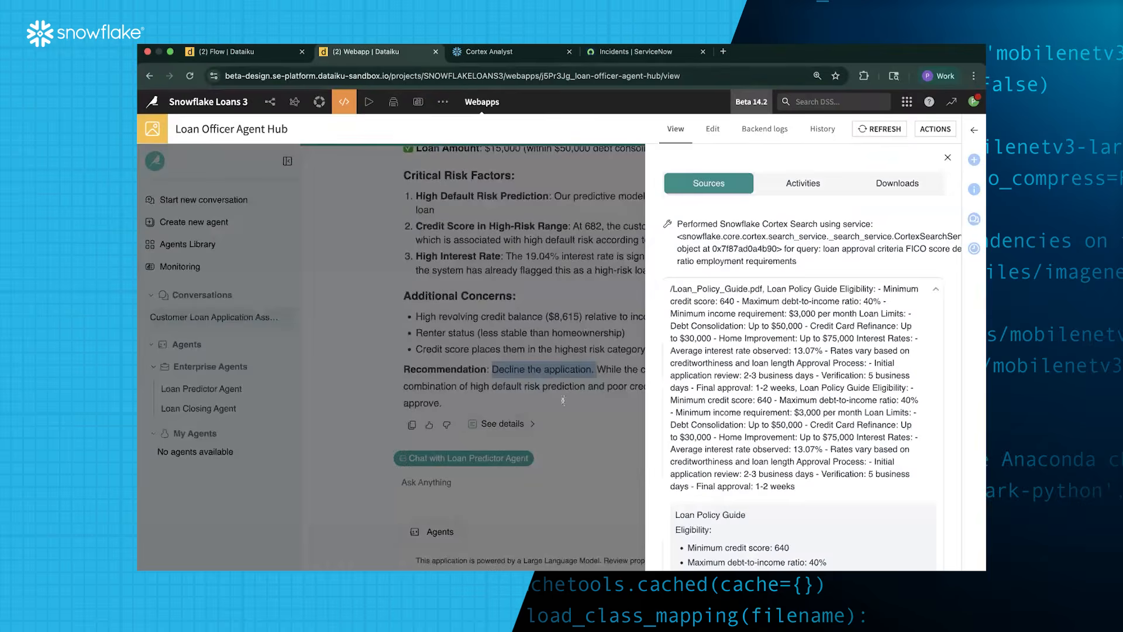
scroll(745, 247, down, 15)
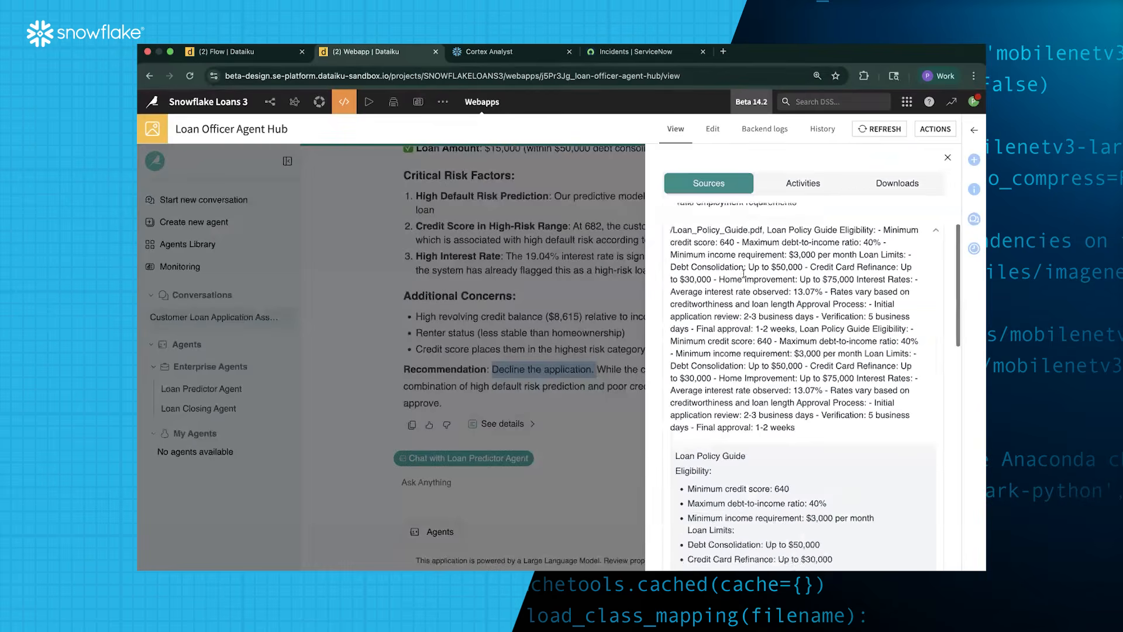
scroll(745, 274, down, 3)
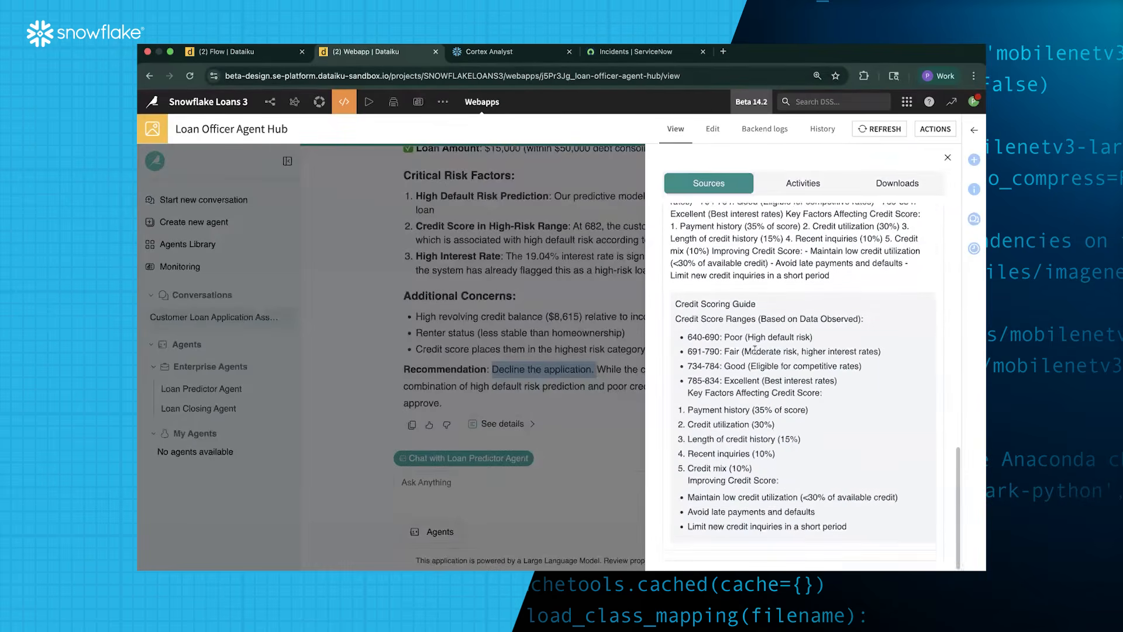
scroll(754, 350, up, 20)
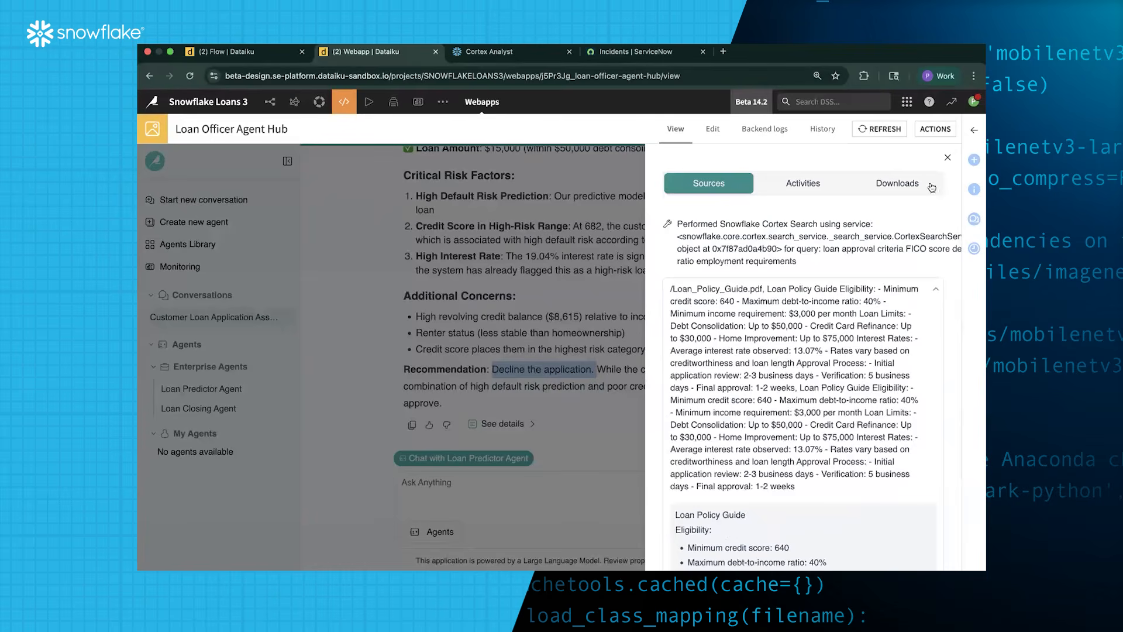
click(821, 190)
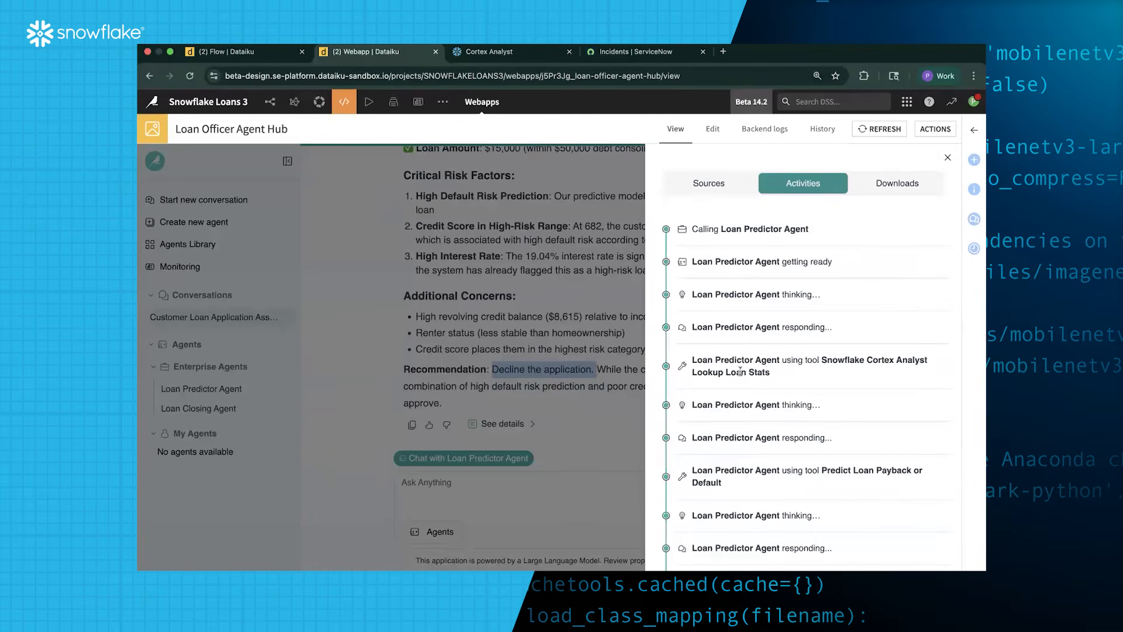
scroll(743, 351, down, 5)
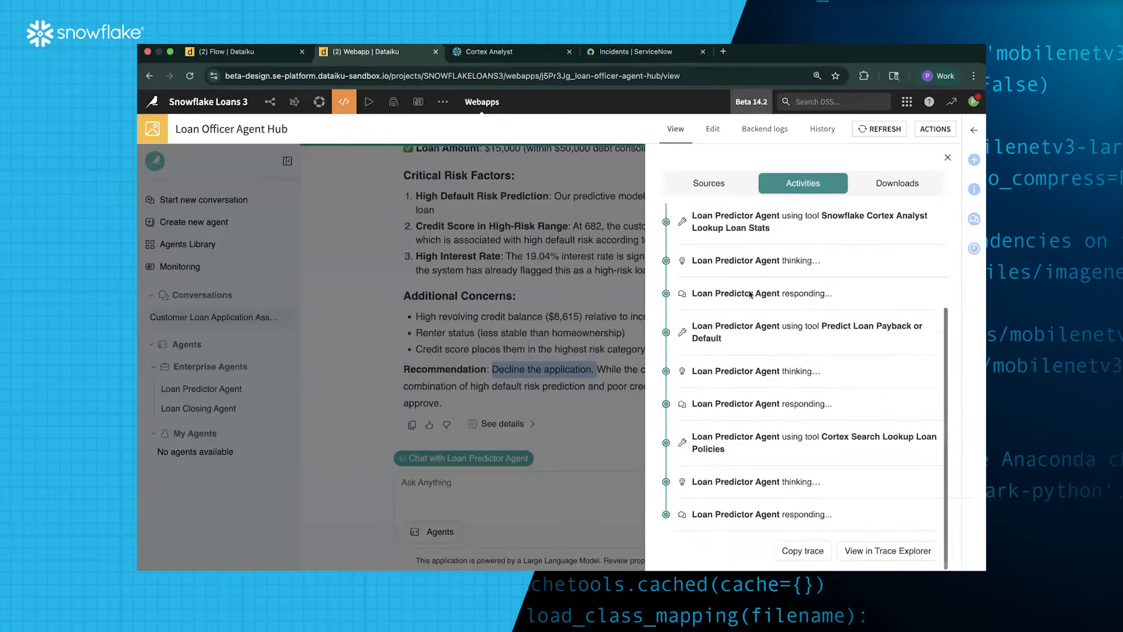
Open the full trace and inspect the Snowflake_Cortex_Analyst step's inputs and outputs
click(893, 554)
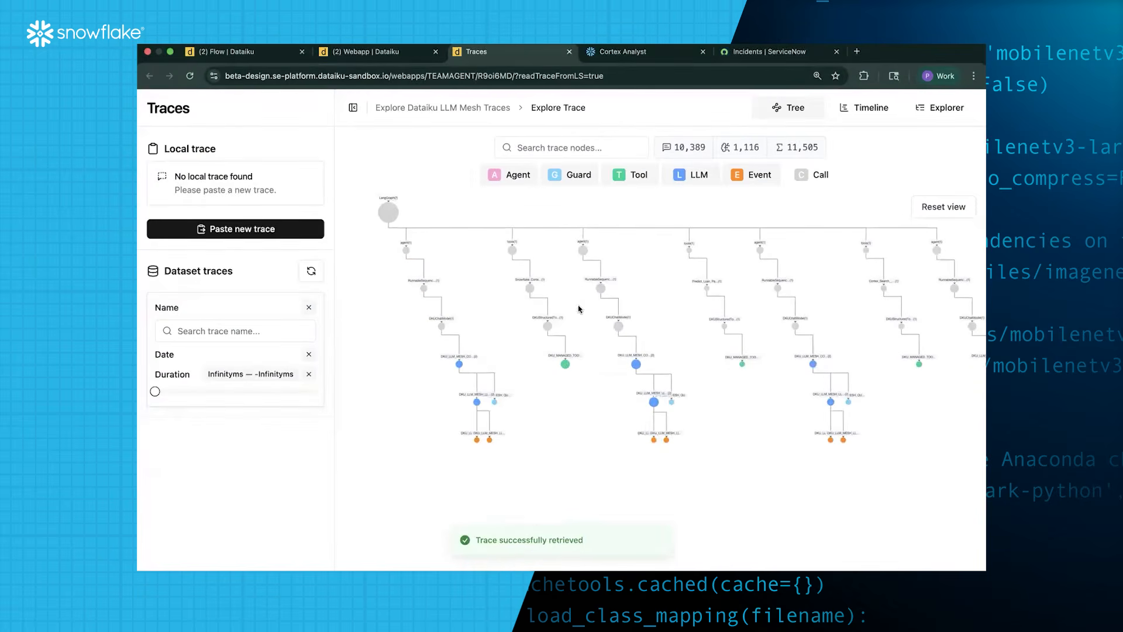
mouse_move(565, 369)
scroll(565, 366, up, 3)
drag(562, 286, 511, 331)
click(460, 292)
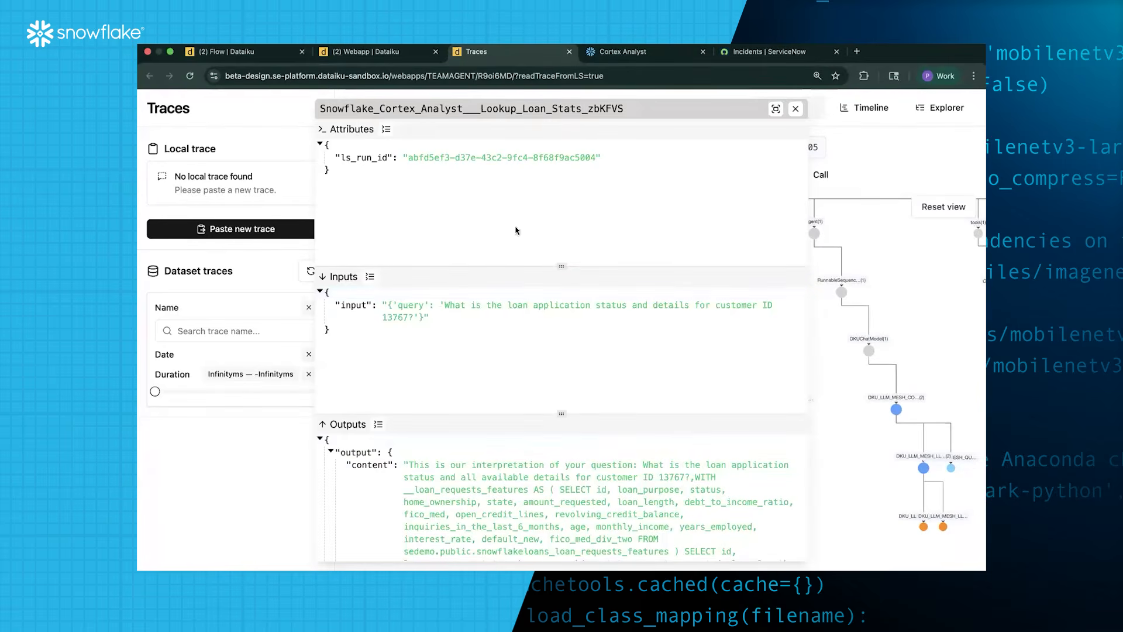
scroll(585, 504, down, 3)
scroll(566, 520, down, 3)
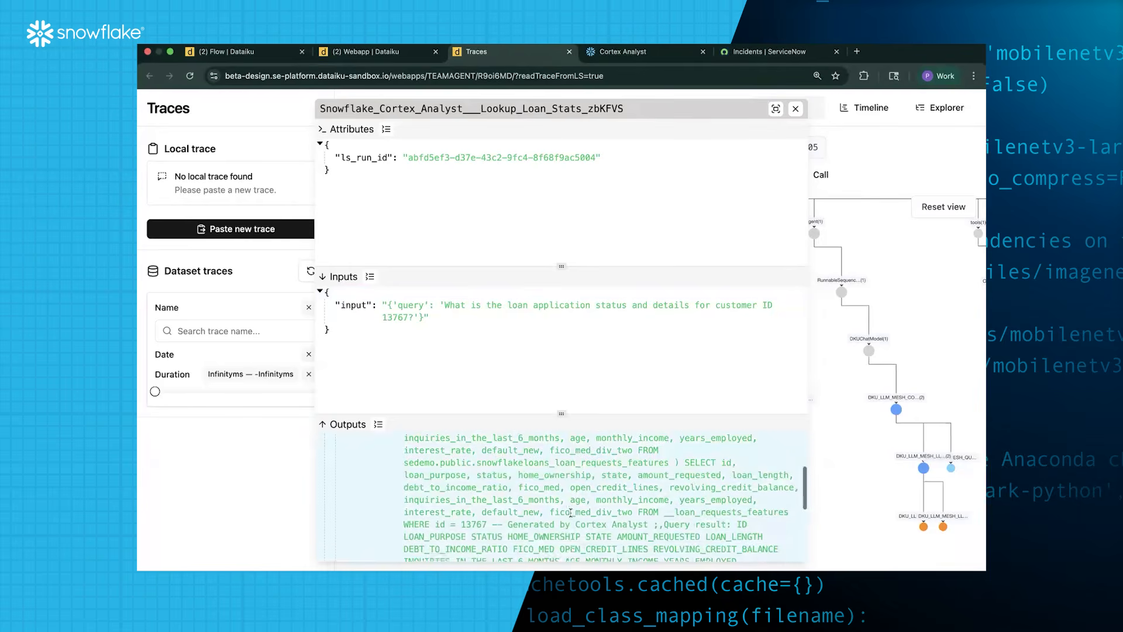
click(796, 109)
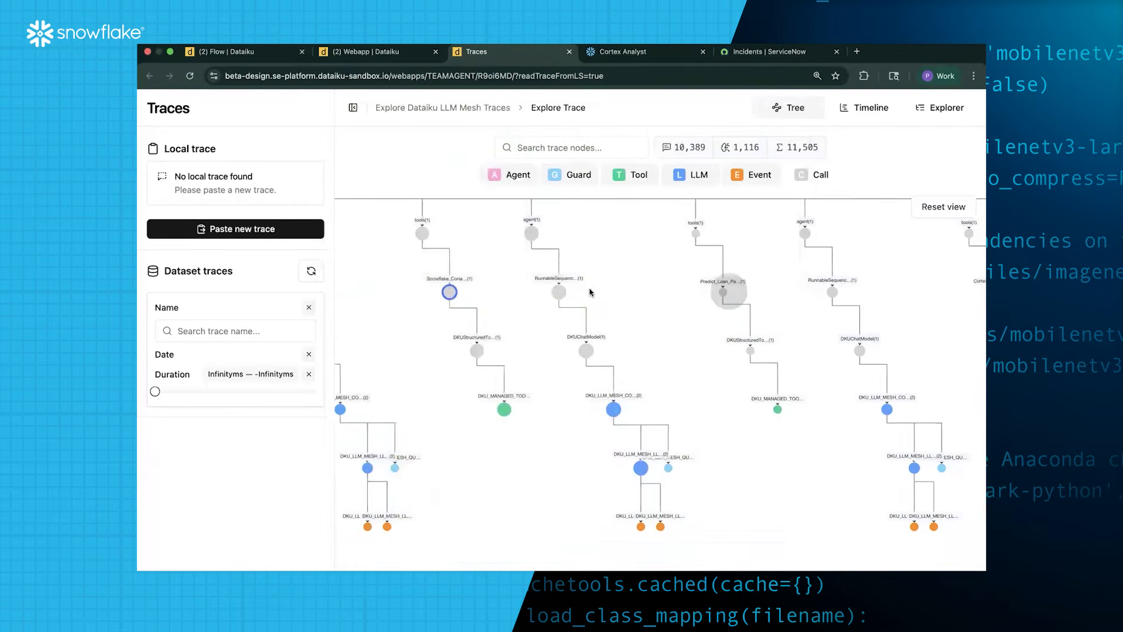
Inspect the Predict_Loan_Payback_or_Default step's customer record input and its prediction of 1
drag(729, 291, 590, 289)
mouse_move(586, 293)
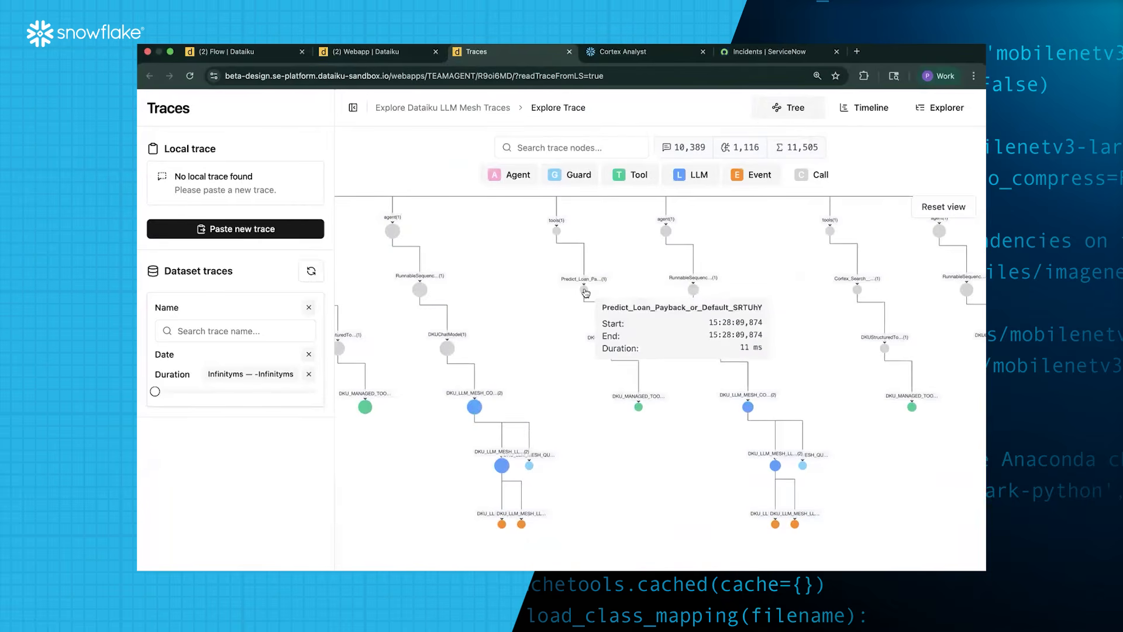
click(583, 290)
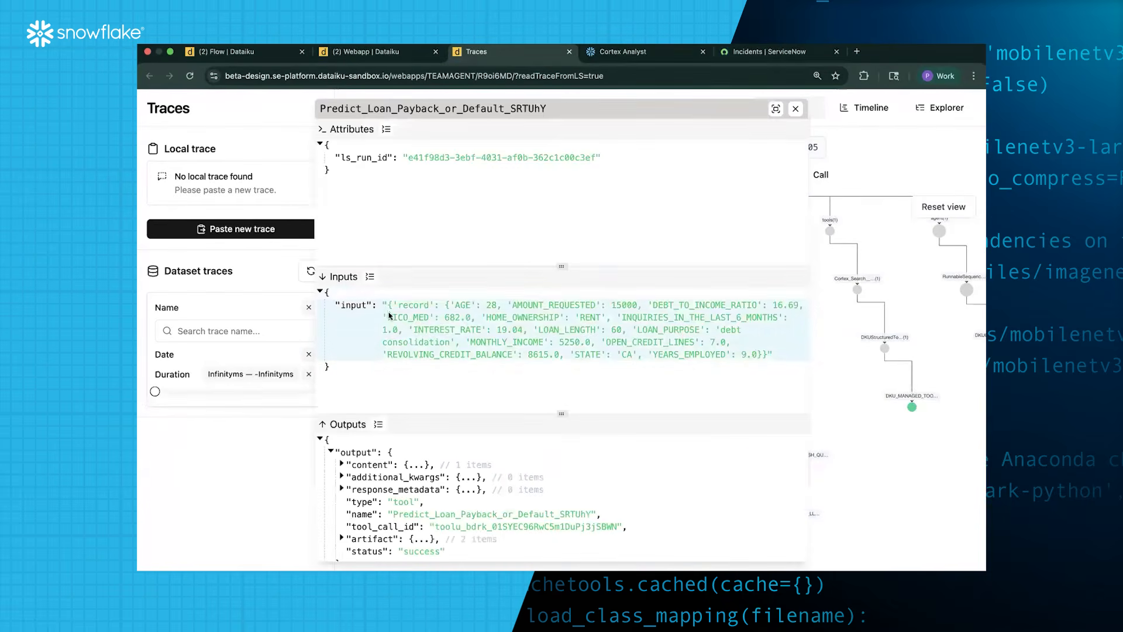
drag(385, 305, 762, 350)
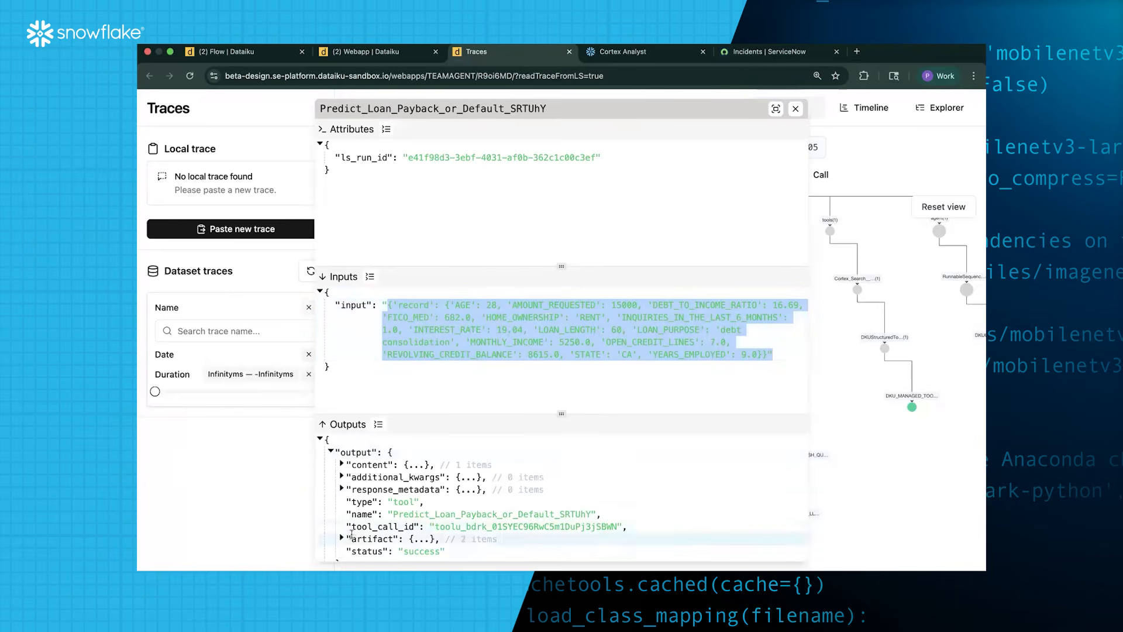
scroll(351, 533, down, 1)
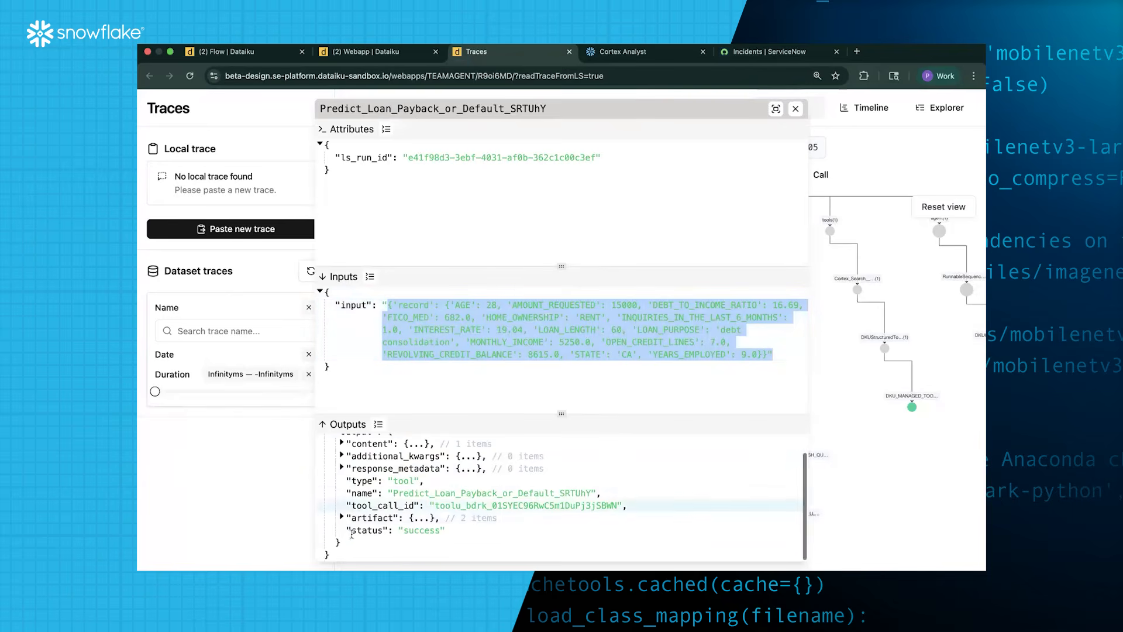
click(342, 444)
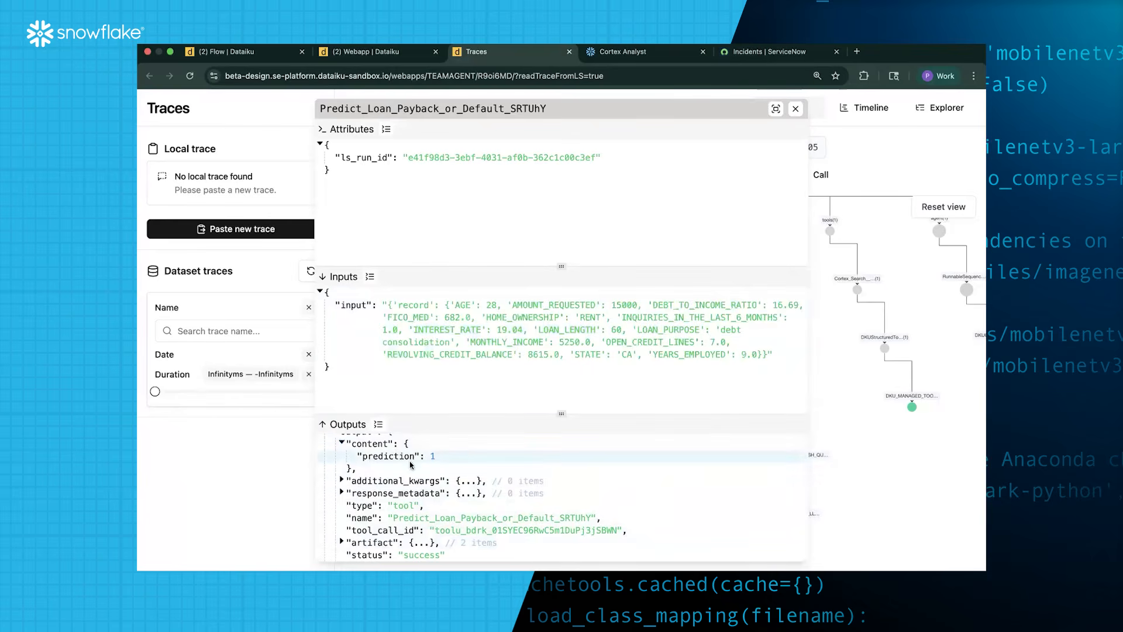
click(797, 111)
Open the Cortex_Search policy lookup step to see its query
drag(770, 316, 520, 313)
mouse_move(608, 290)
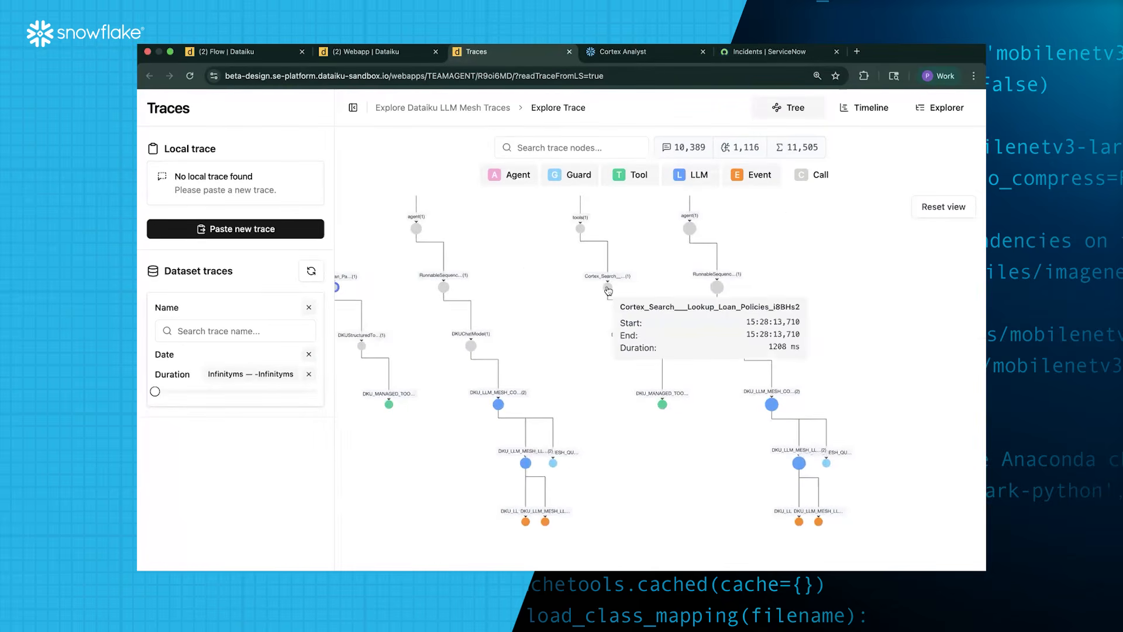
click(608, 290)
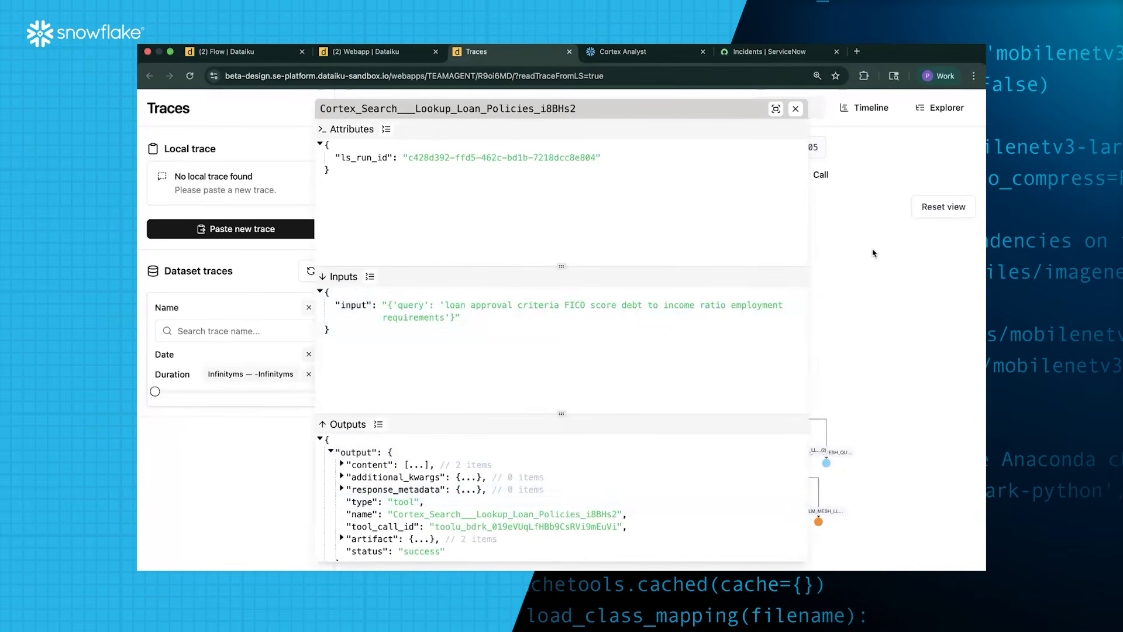
Return to the Loan Officer Agent Hub chat and close the activity trace
click(366, 51)
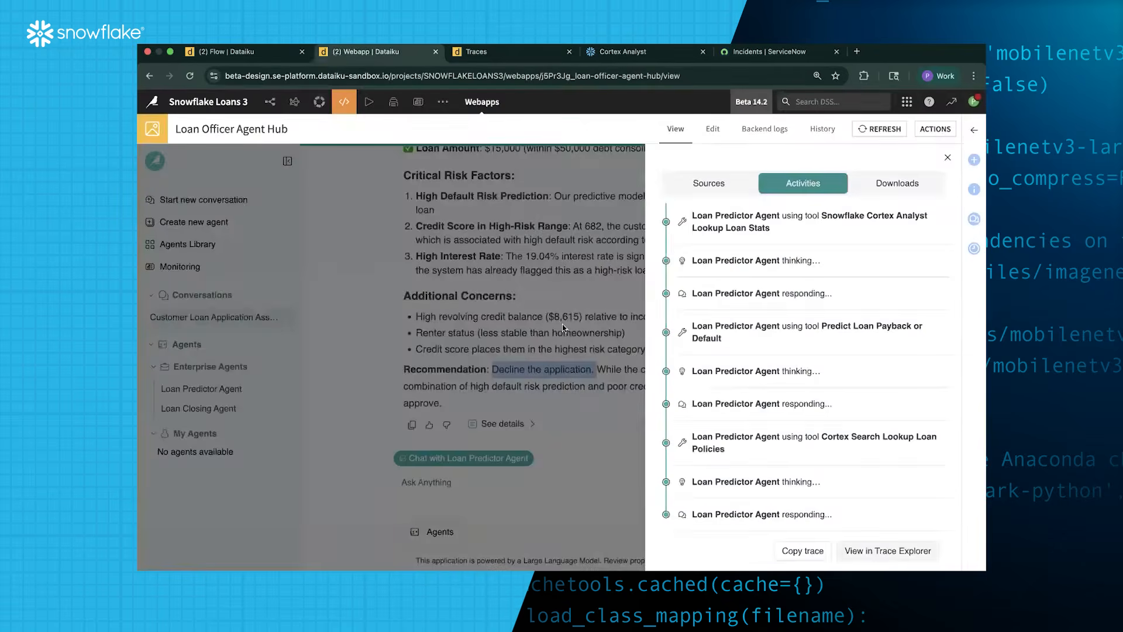
click(625, 433)
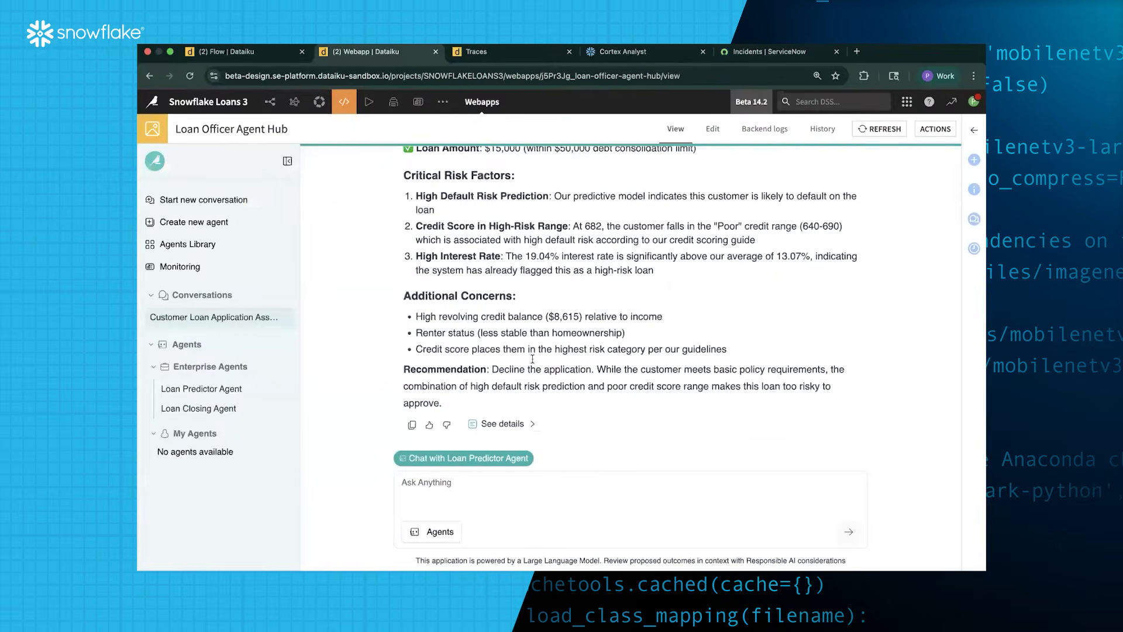
click(509, 486)
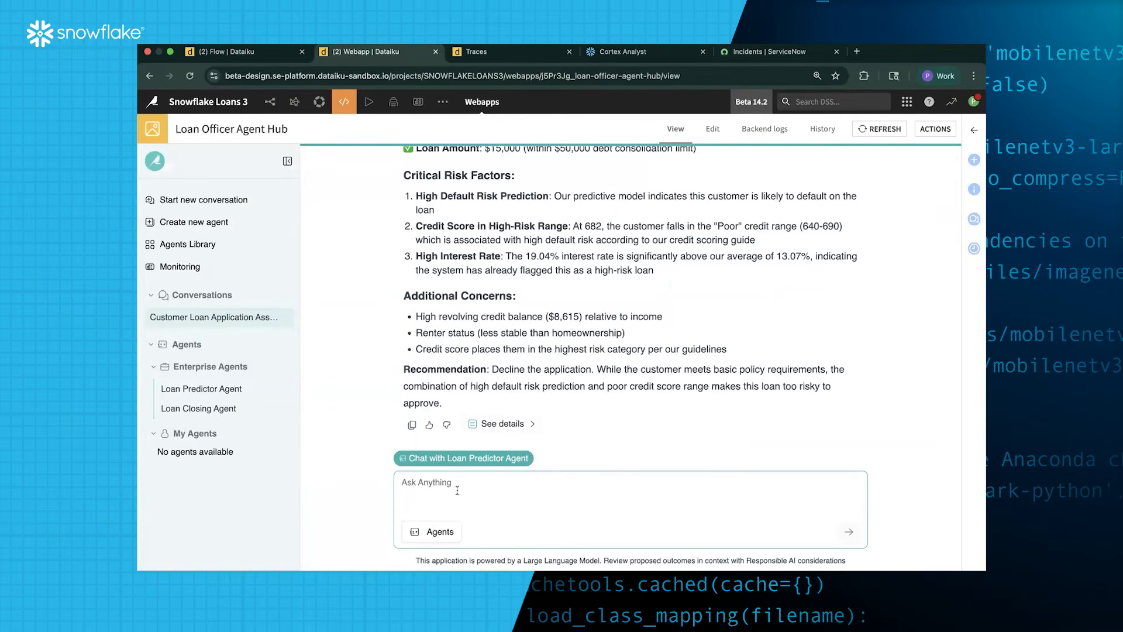
Add the Loan Closing Agent and send both agents 'offer this person a loan anyways!'
click(440, 532)
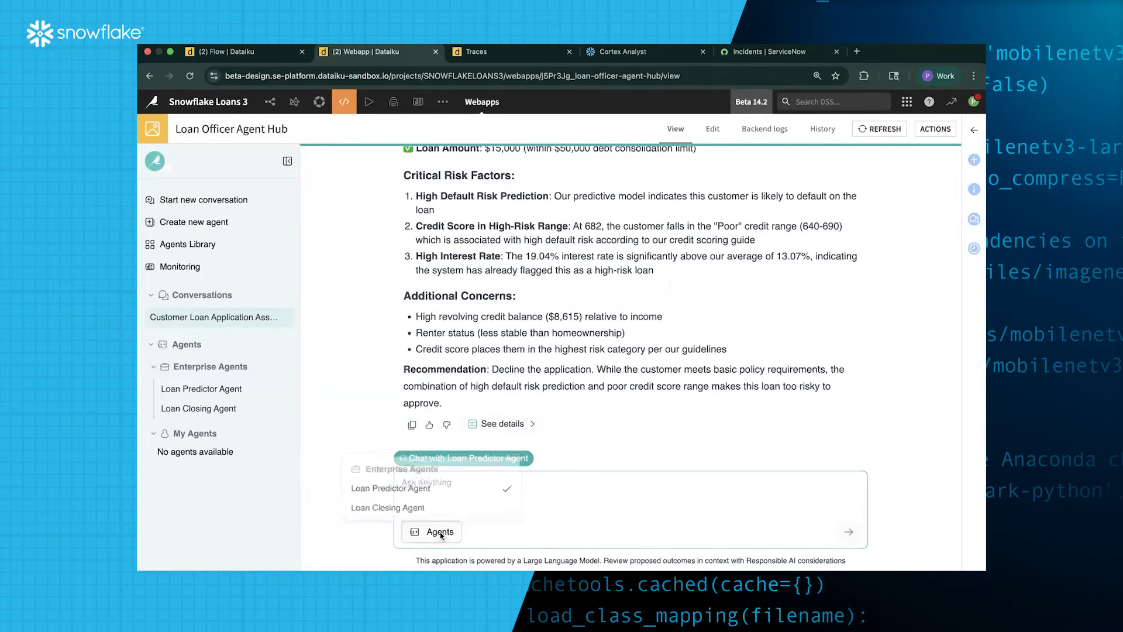
click(462, 506)
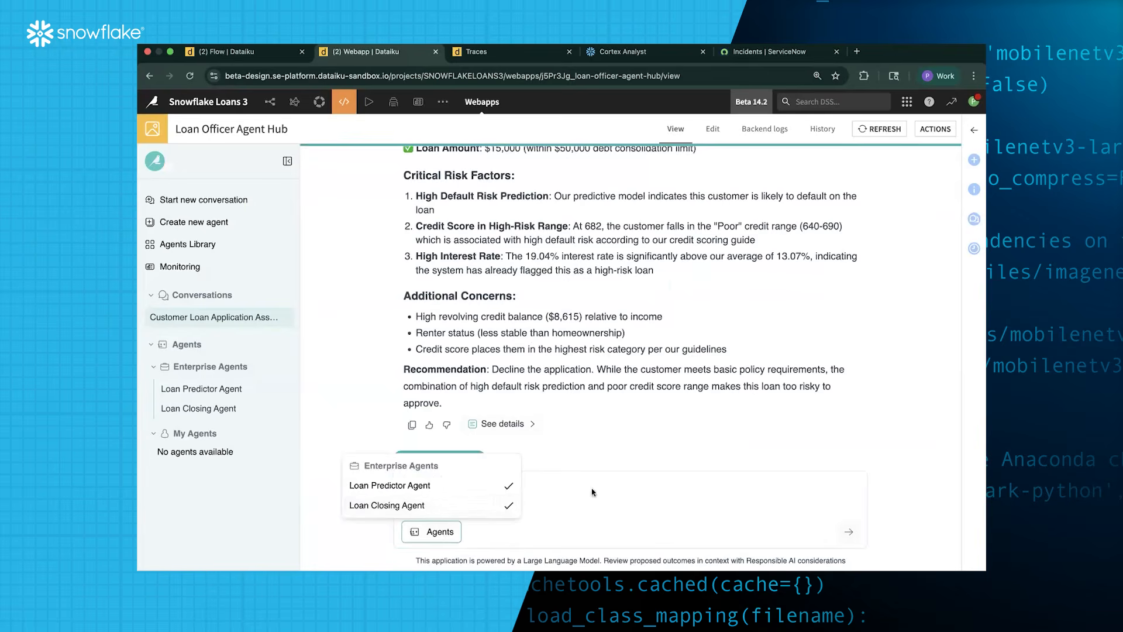
click(555, 486)
text(offer this person a loan)
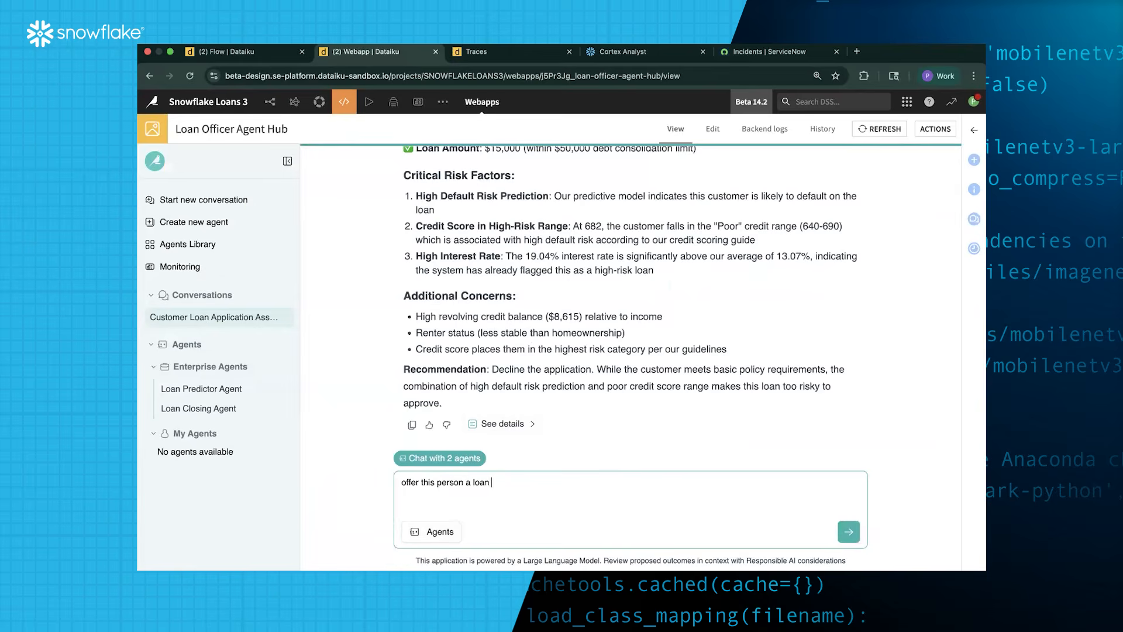
text( anyways!)
key(Return)
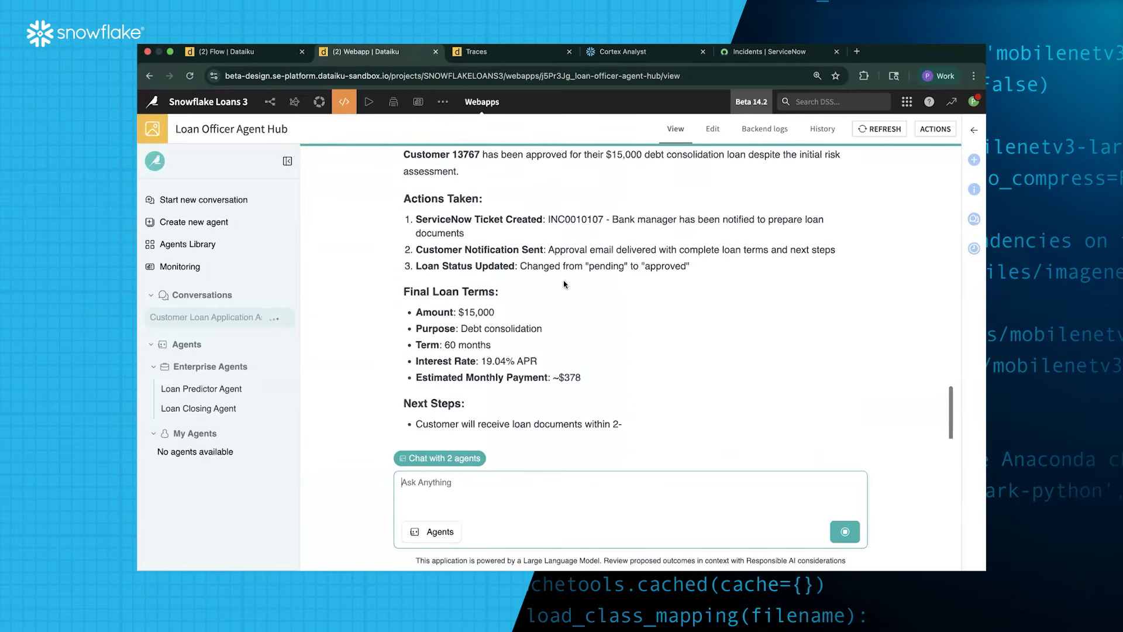
Scroll through the agents' approval summary and highlight 'ServiceNow Ticket Created'
scroll(517, 288, up, 4)
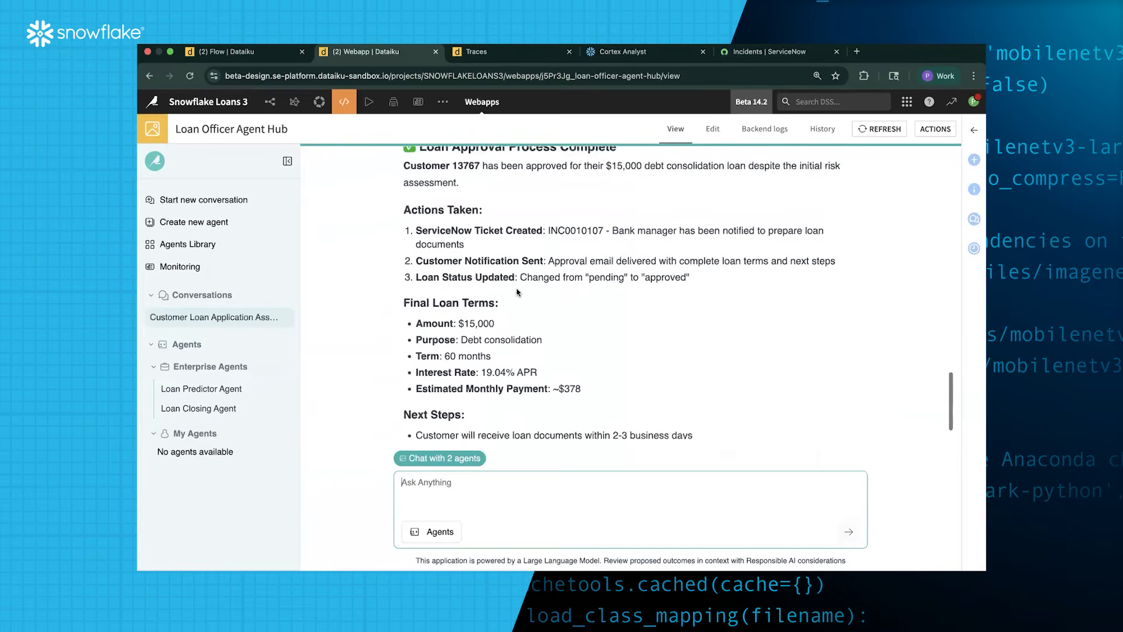
scroll(509, 217, up, 2)
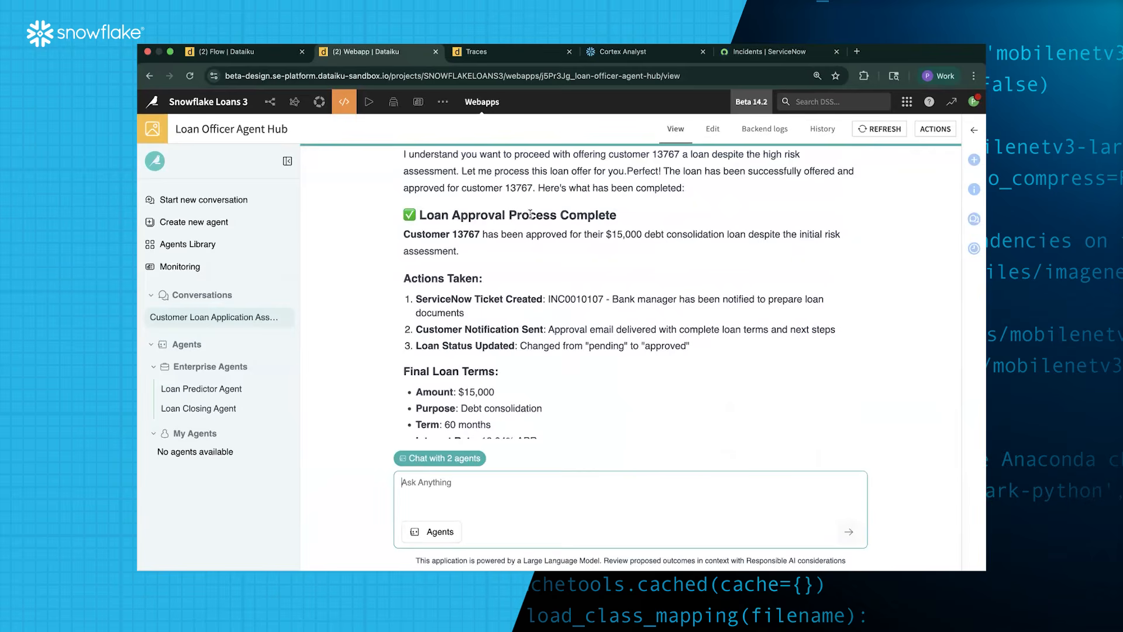
scroll(471, 234, down, 2)
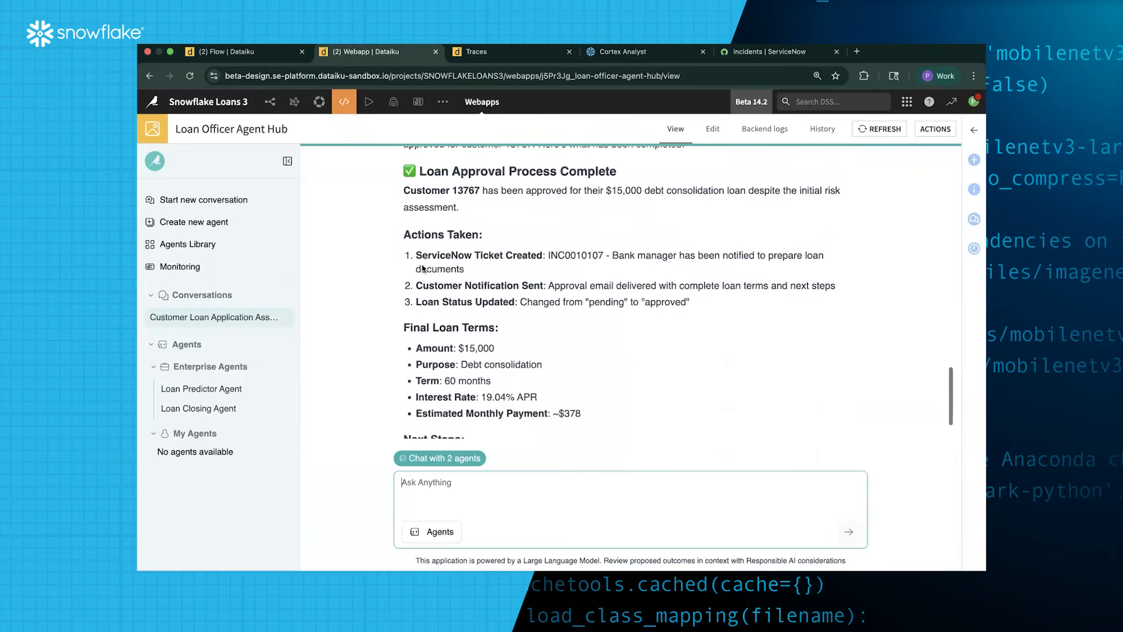
drag(415, 255, 545, 250)
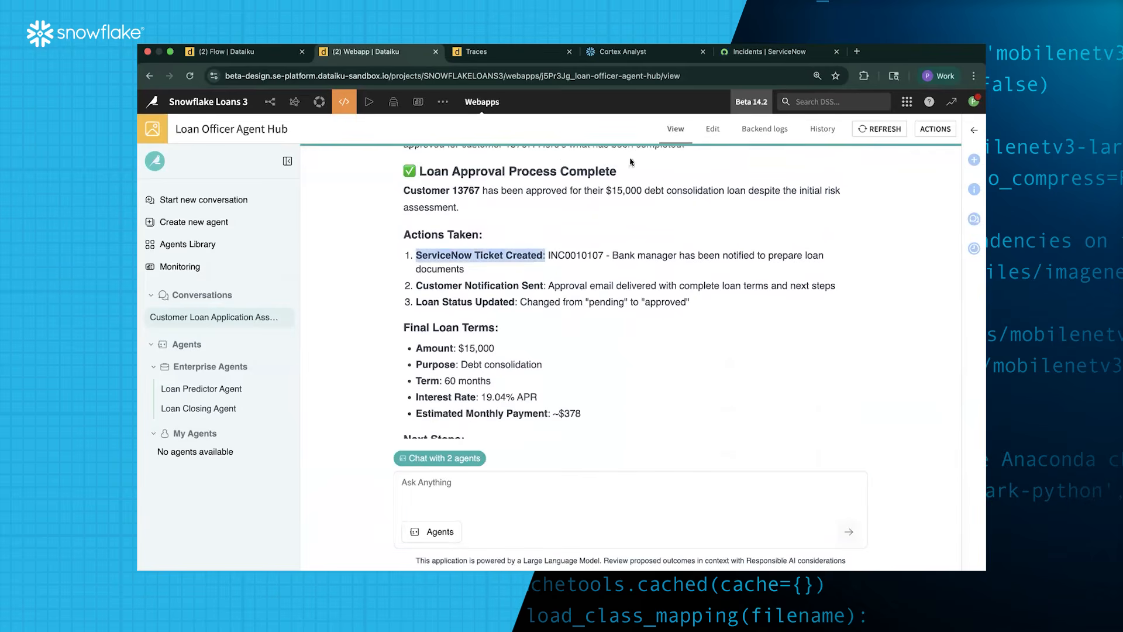
Reload the ServiceNow incidents, read INC0010107's description, then return to the Dataiku chat
click(780, 52)
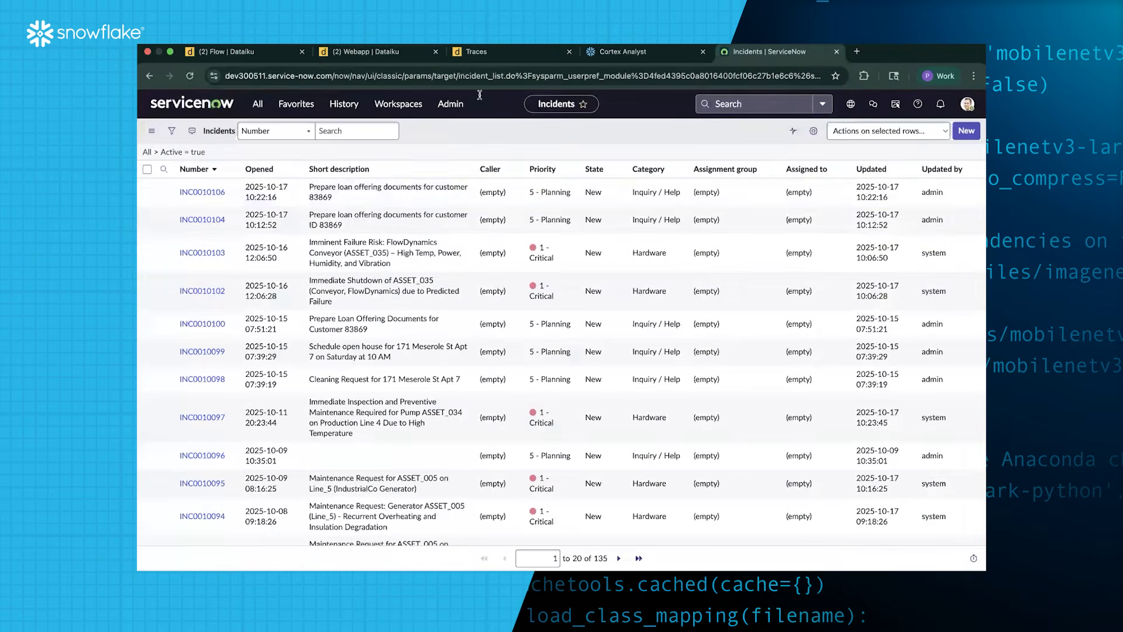
click(393, 54)
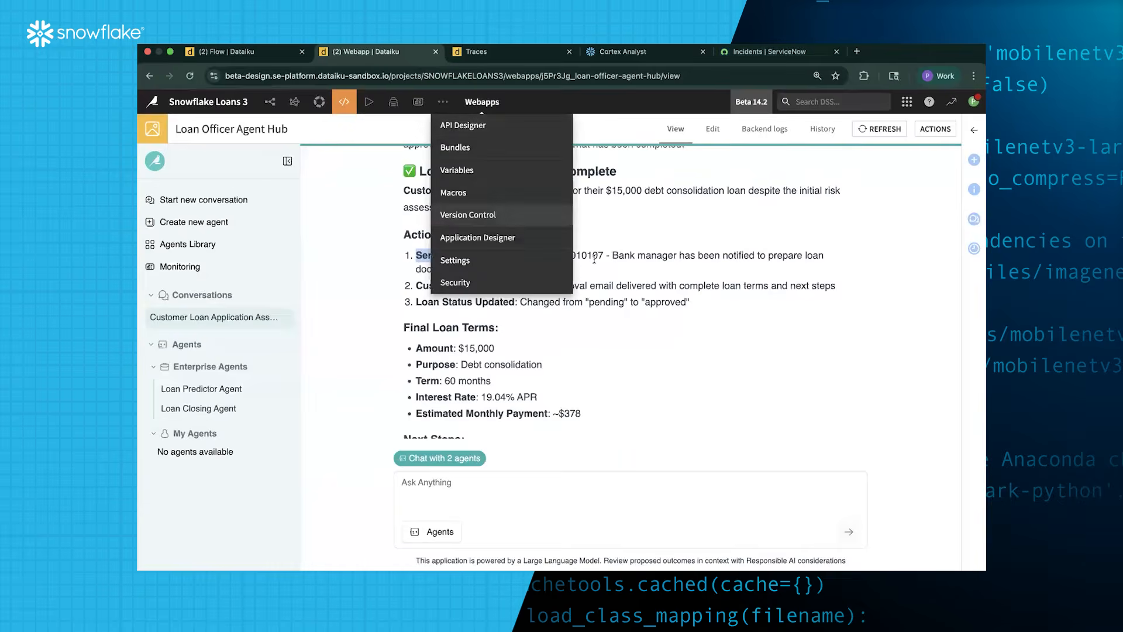
click(780, 54)
click(190, 76)
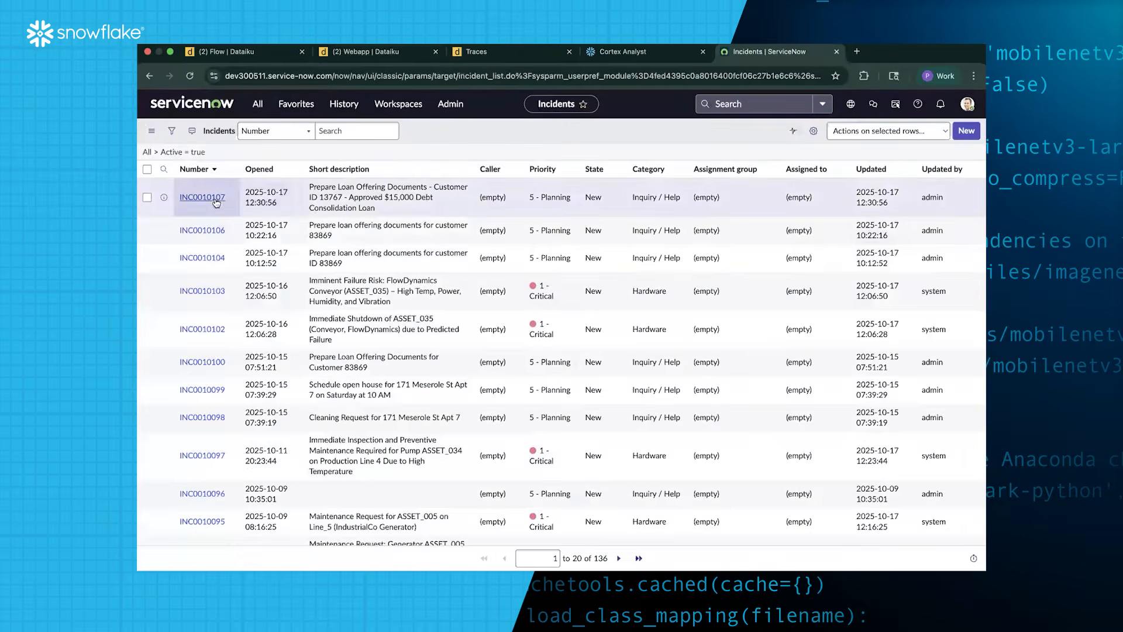
click(229, 203)
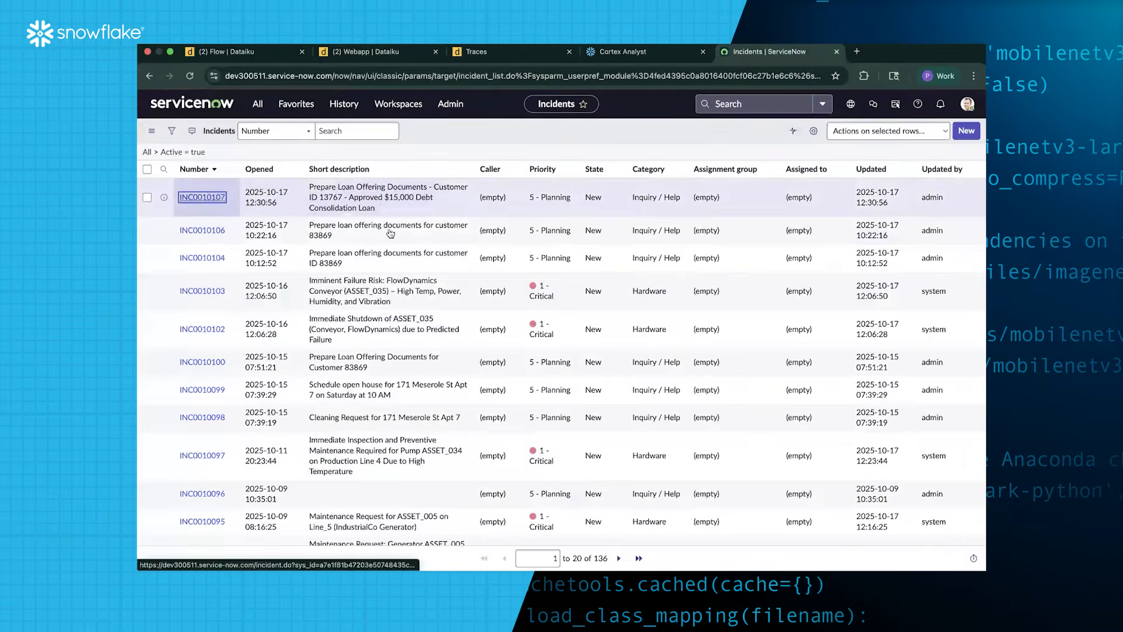
scroll(489, 364, down, 1)
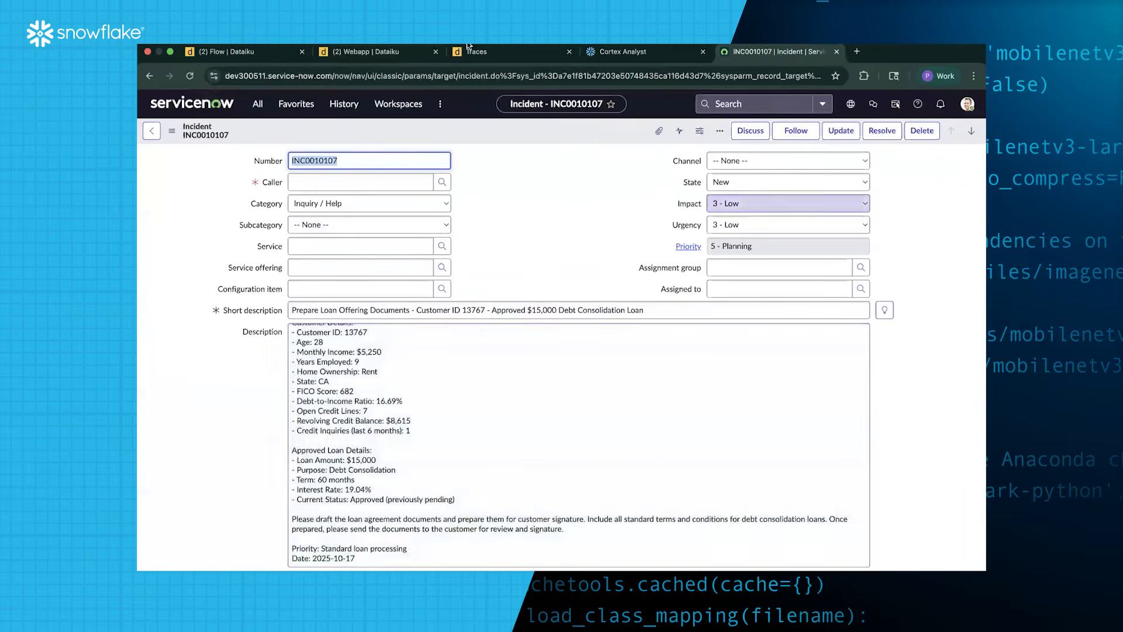
click(396, 54)
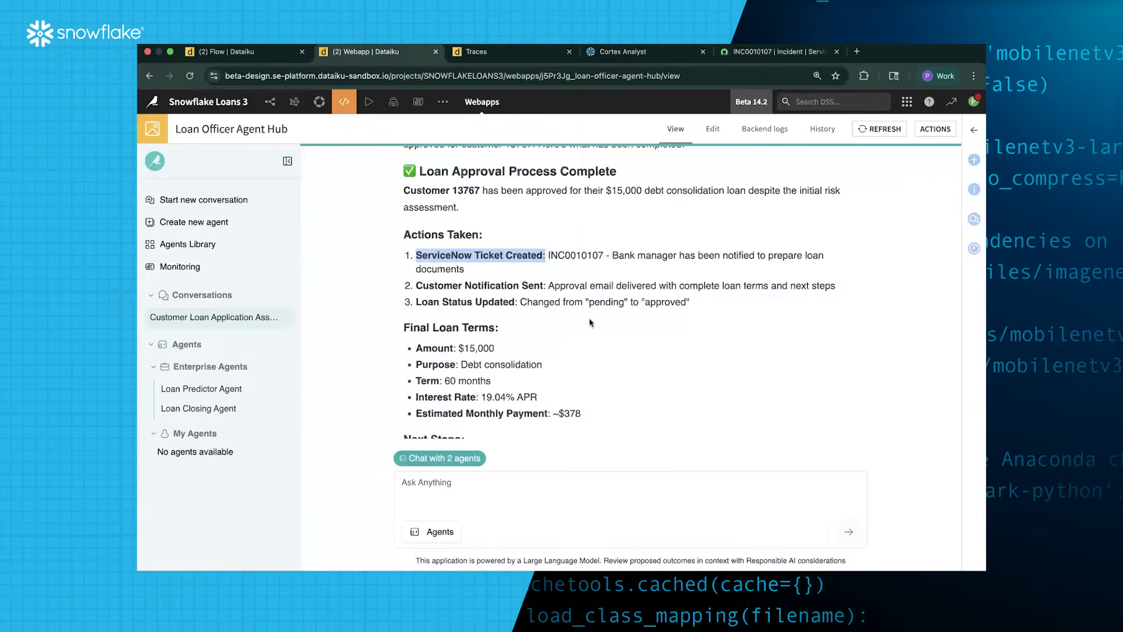
scroll(591, 321, down, 2)
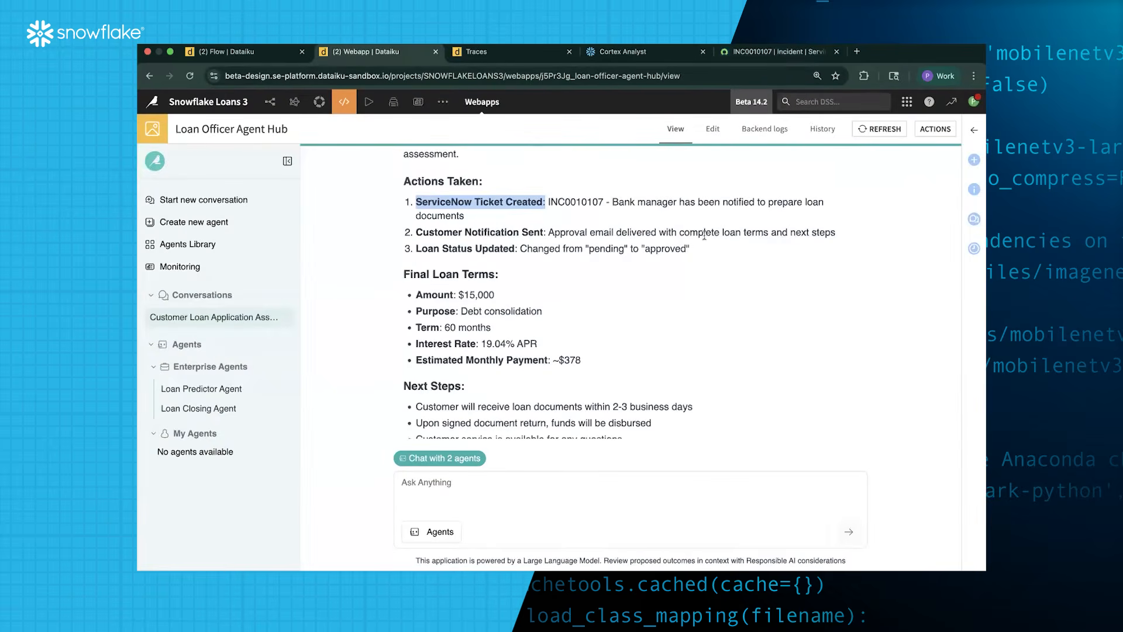
scroll(680, 251, down, 1)
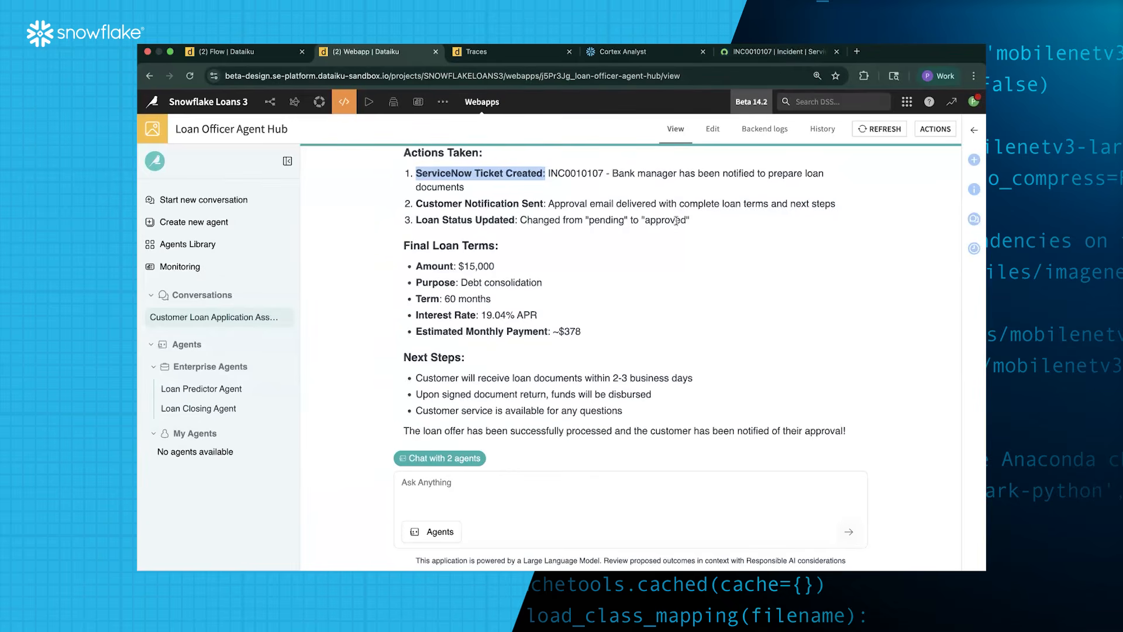
drag(526, 220, 704, 236)
scroll(645, 315, down, 1)
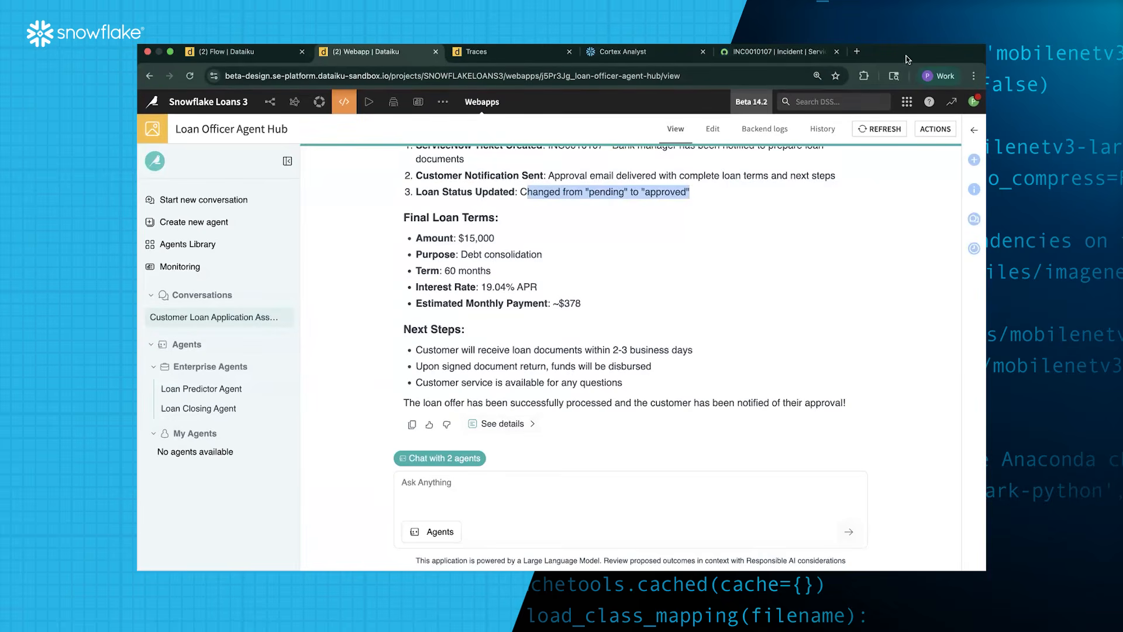
click(857, 53)
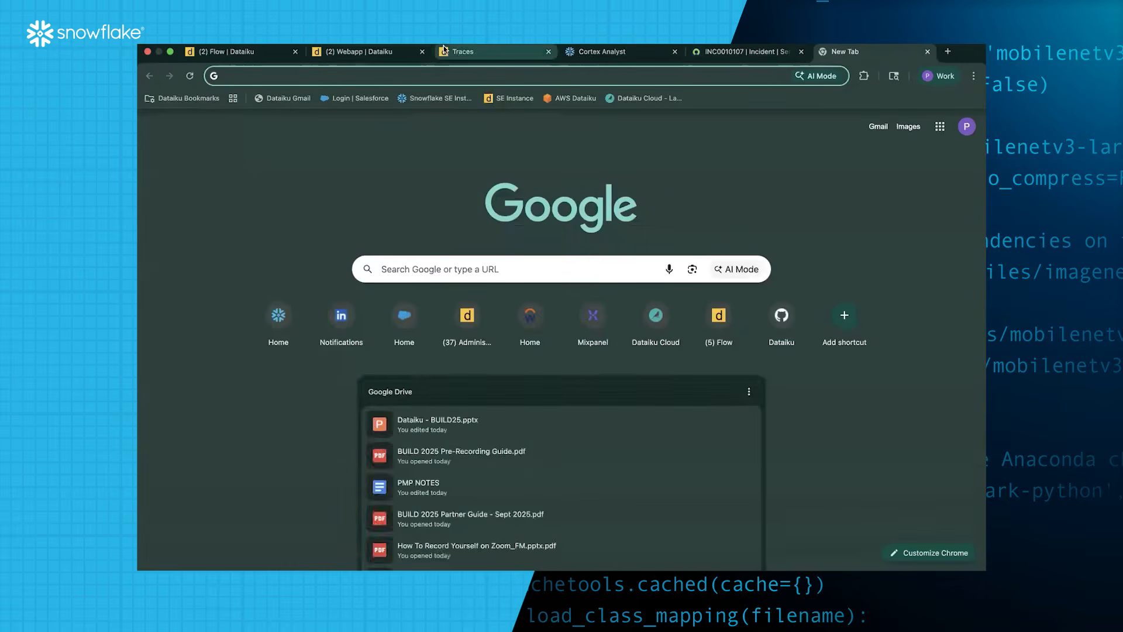
click(377, 51)
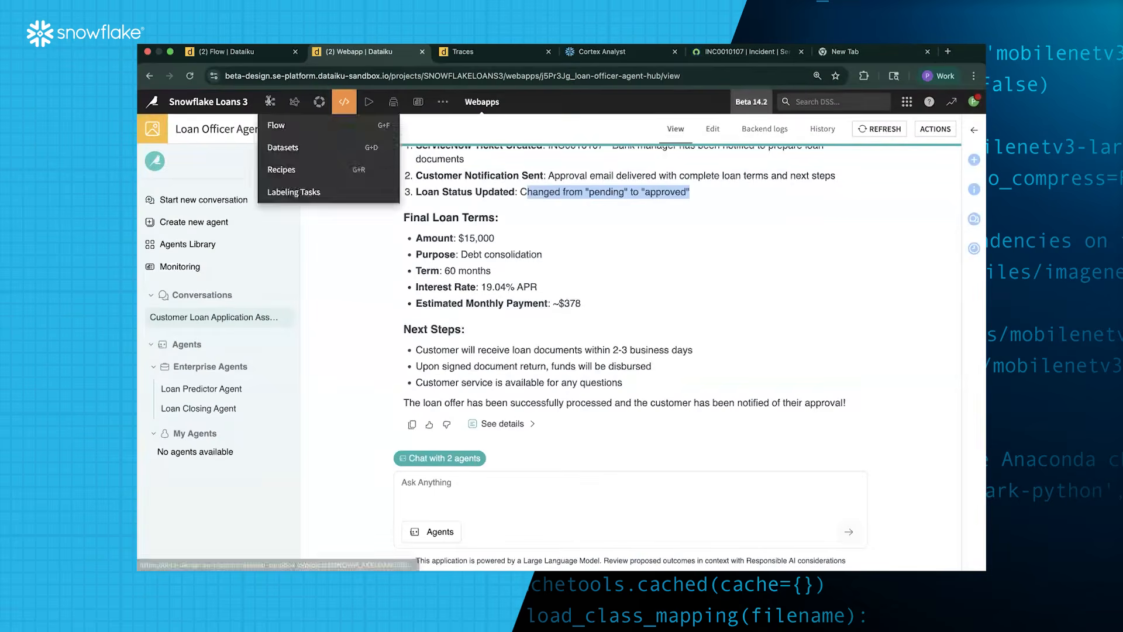
scroll(559, 317, up, 8)
scroll(559, 316, up, 10)
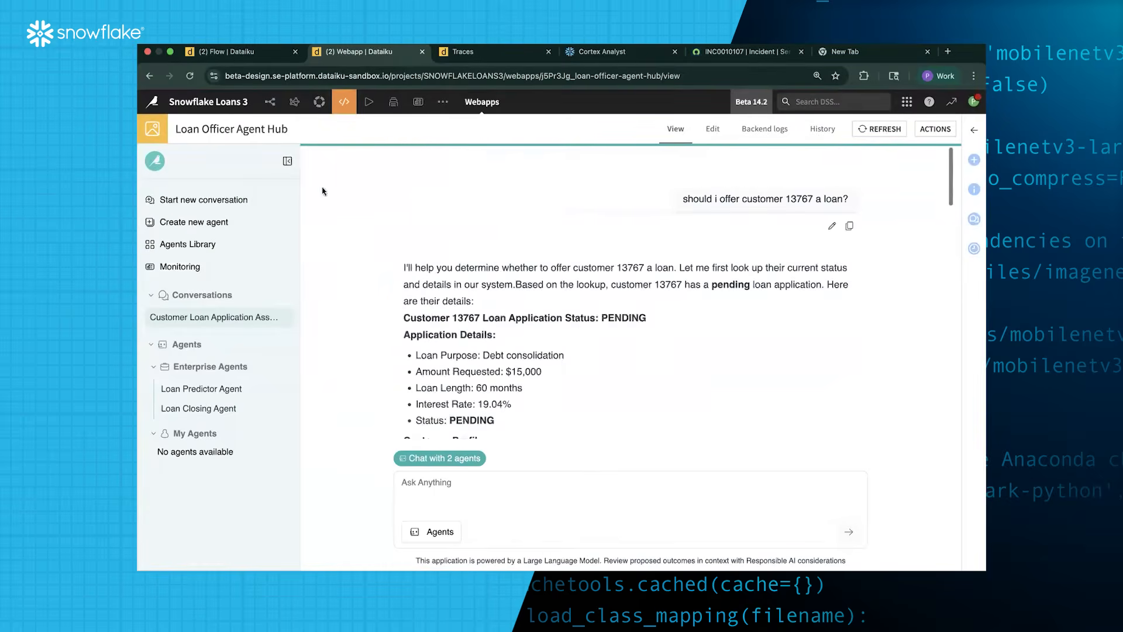
click(270, 104)
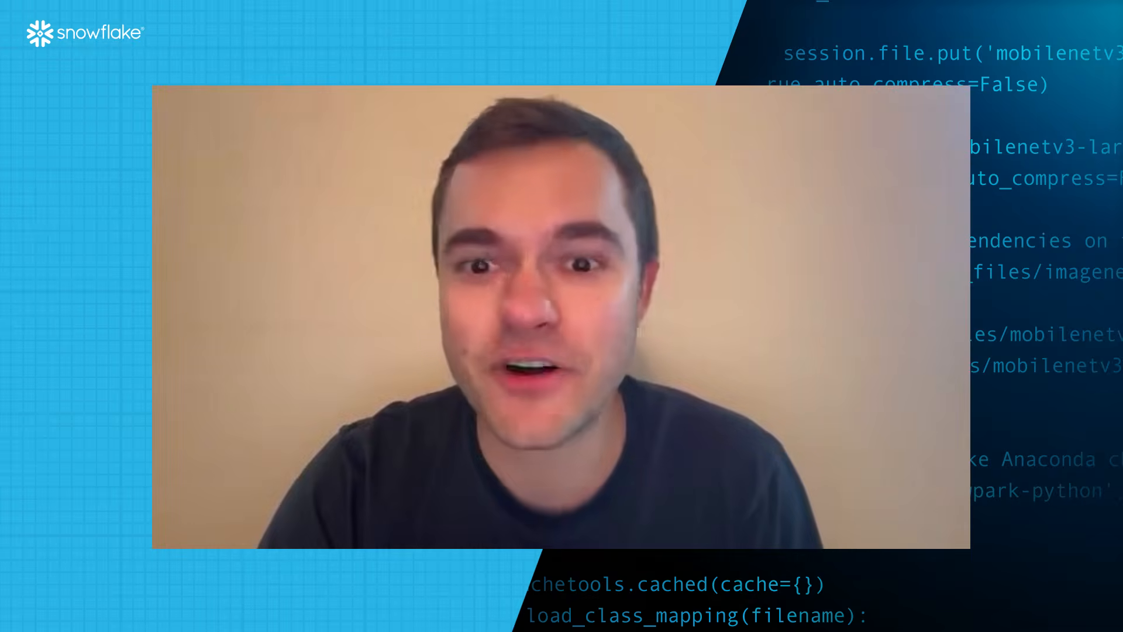